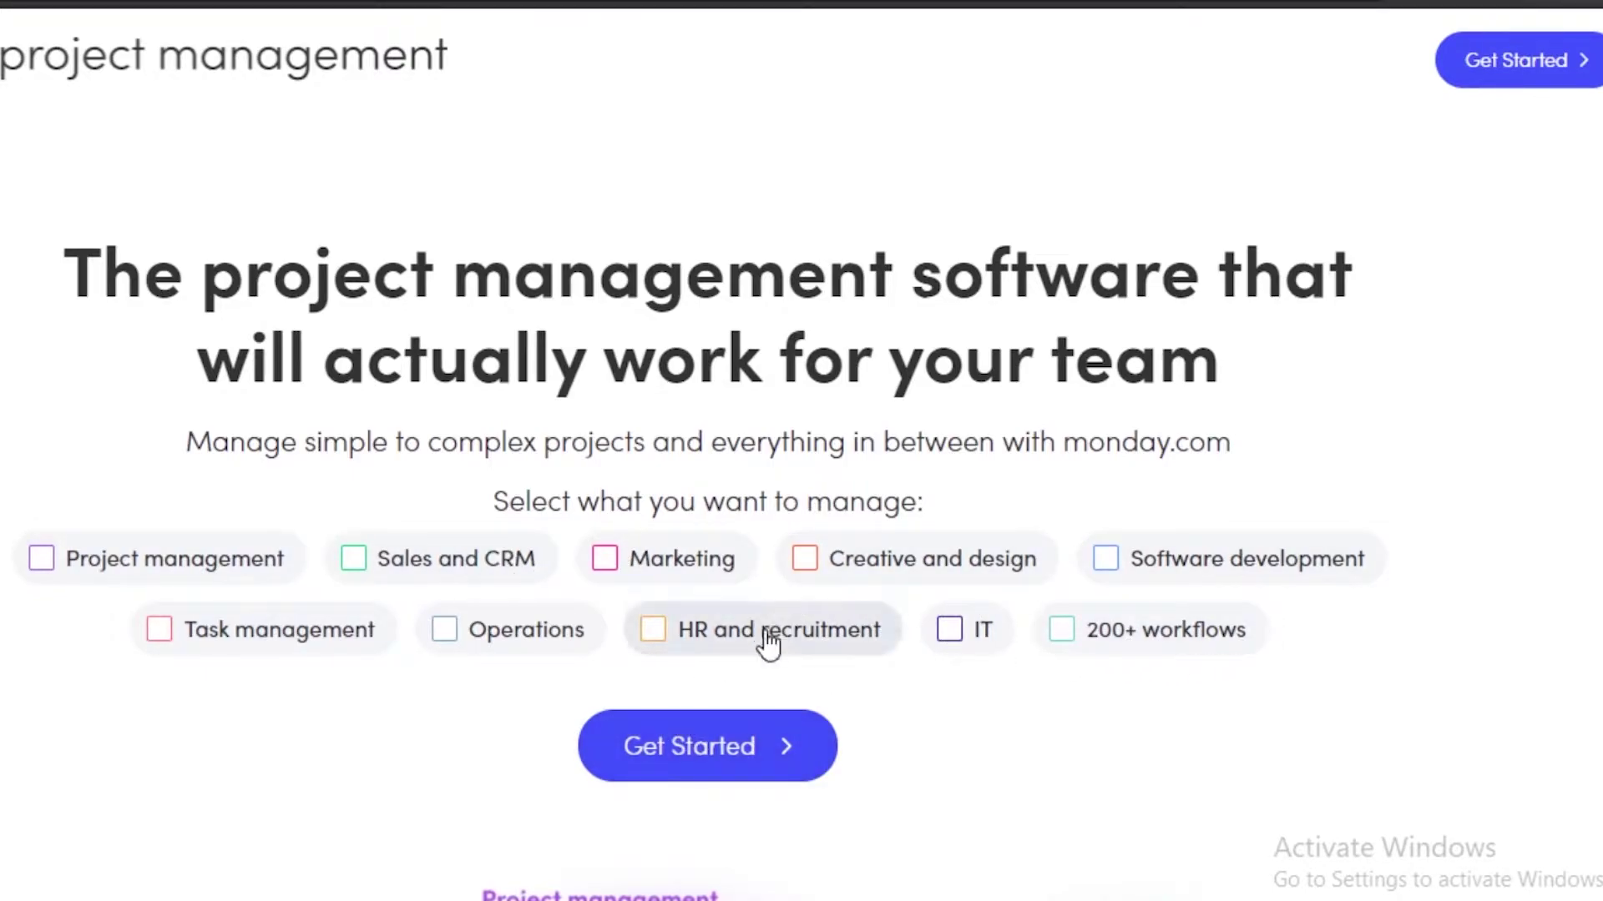
Try out the Marketing and Creative and design choices on the project management page and start signing up
{"action": "left_click", "coordinate": [620, 584]}
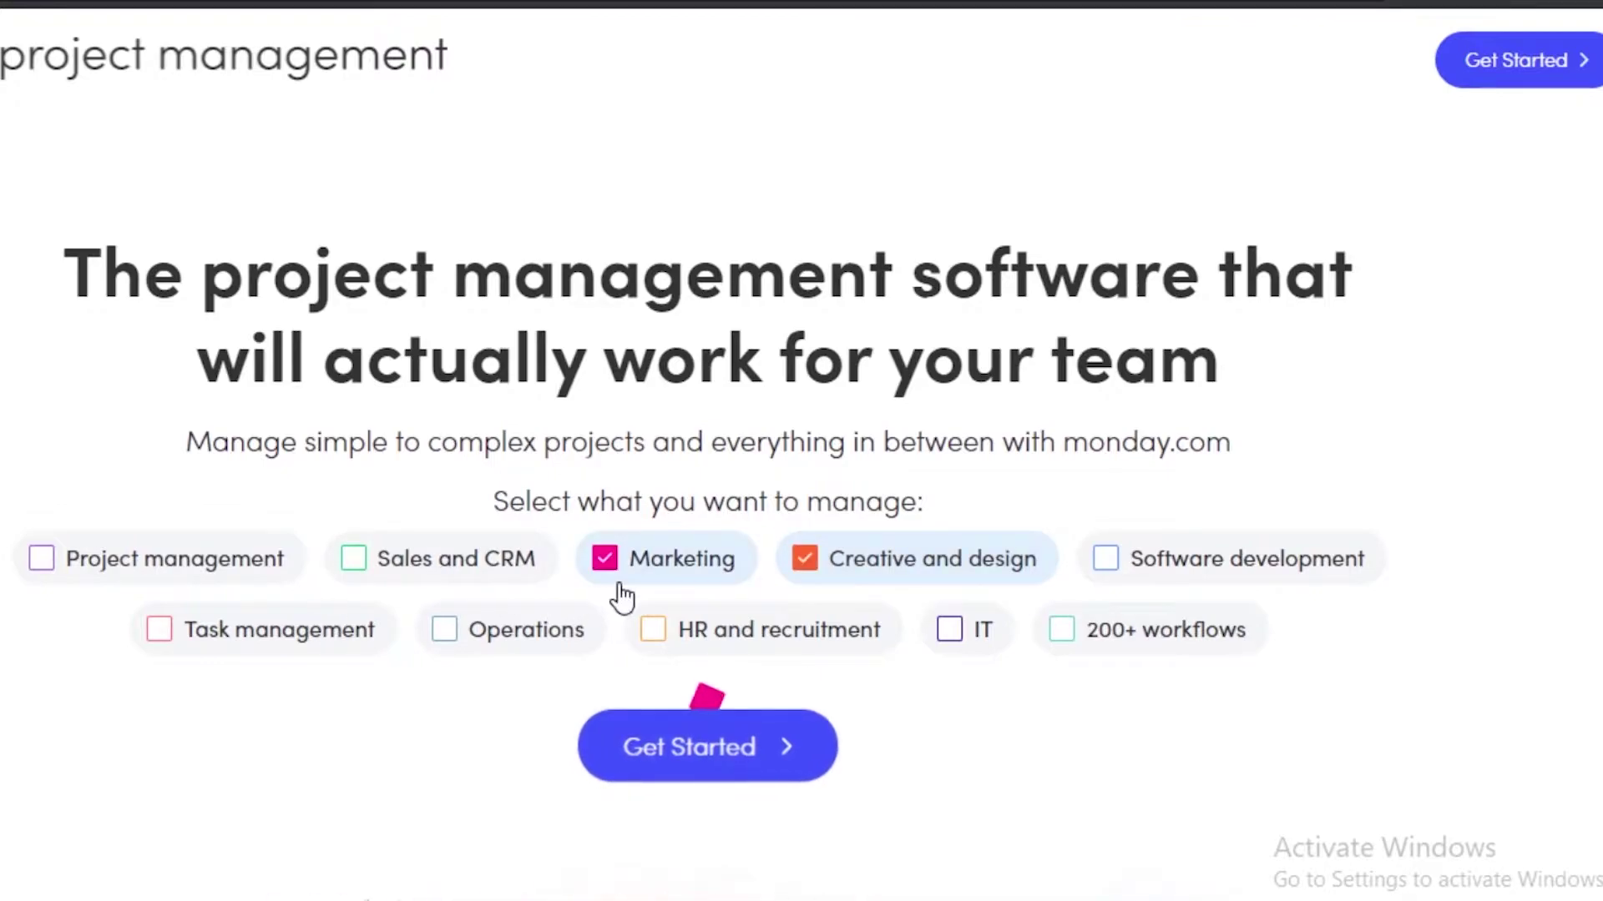
{"action": "left_click", "coordinate": [691, 580]}
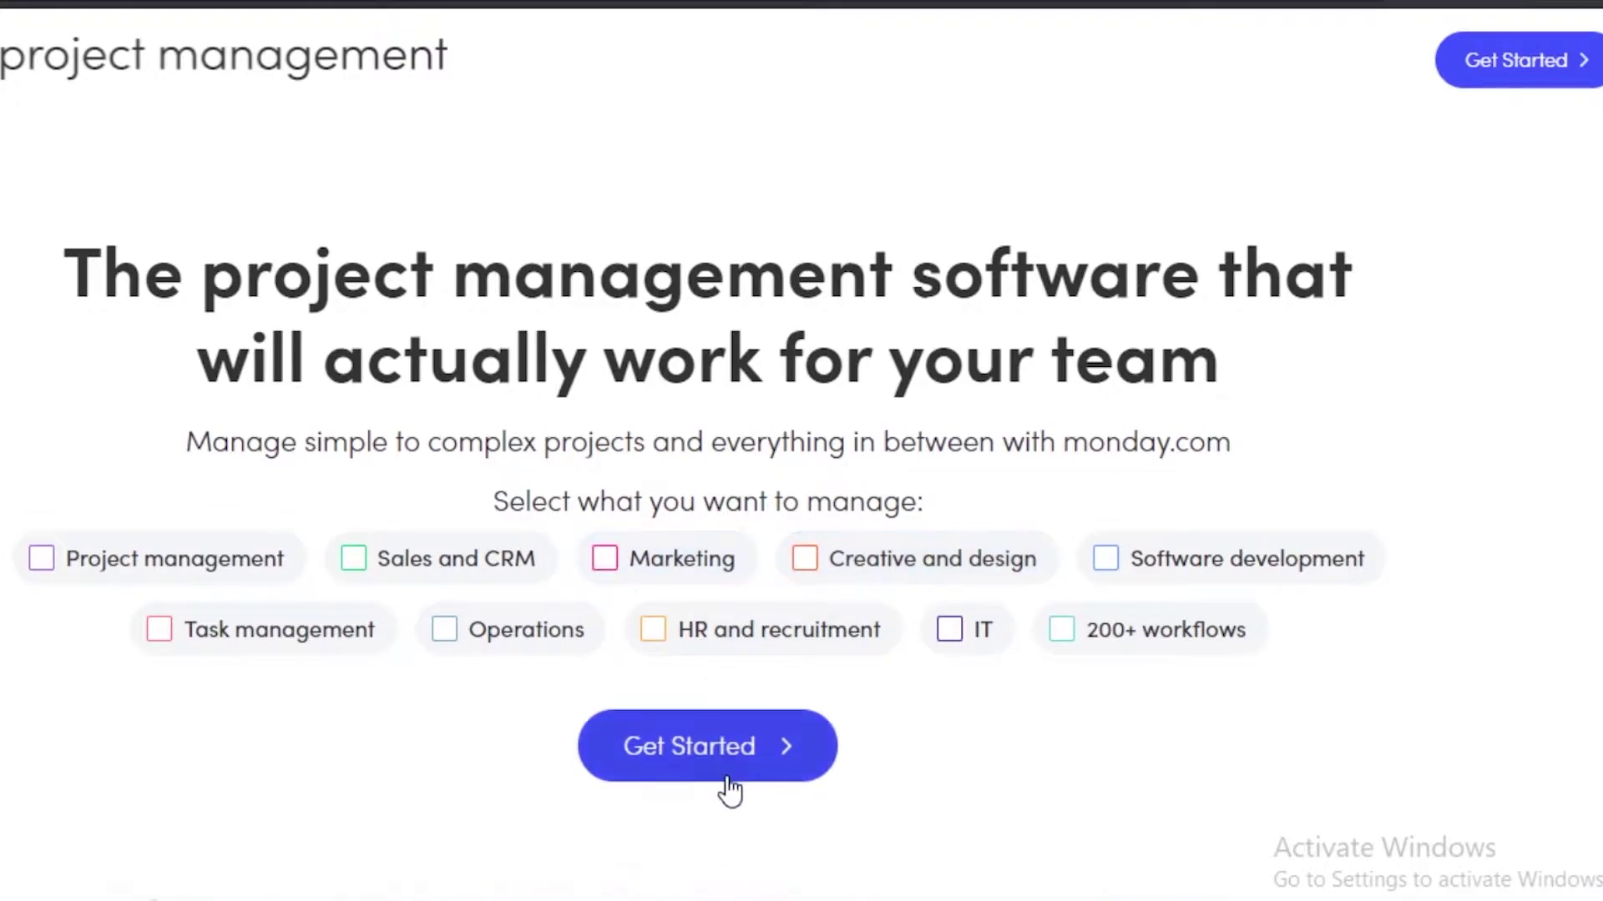
{"action": "left_click", "coordinate": [704, 738]}
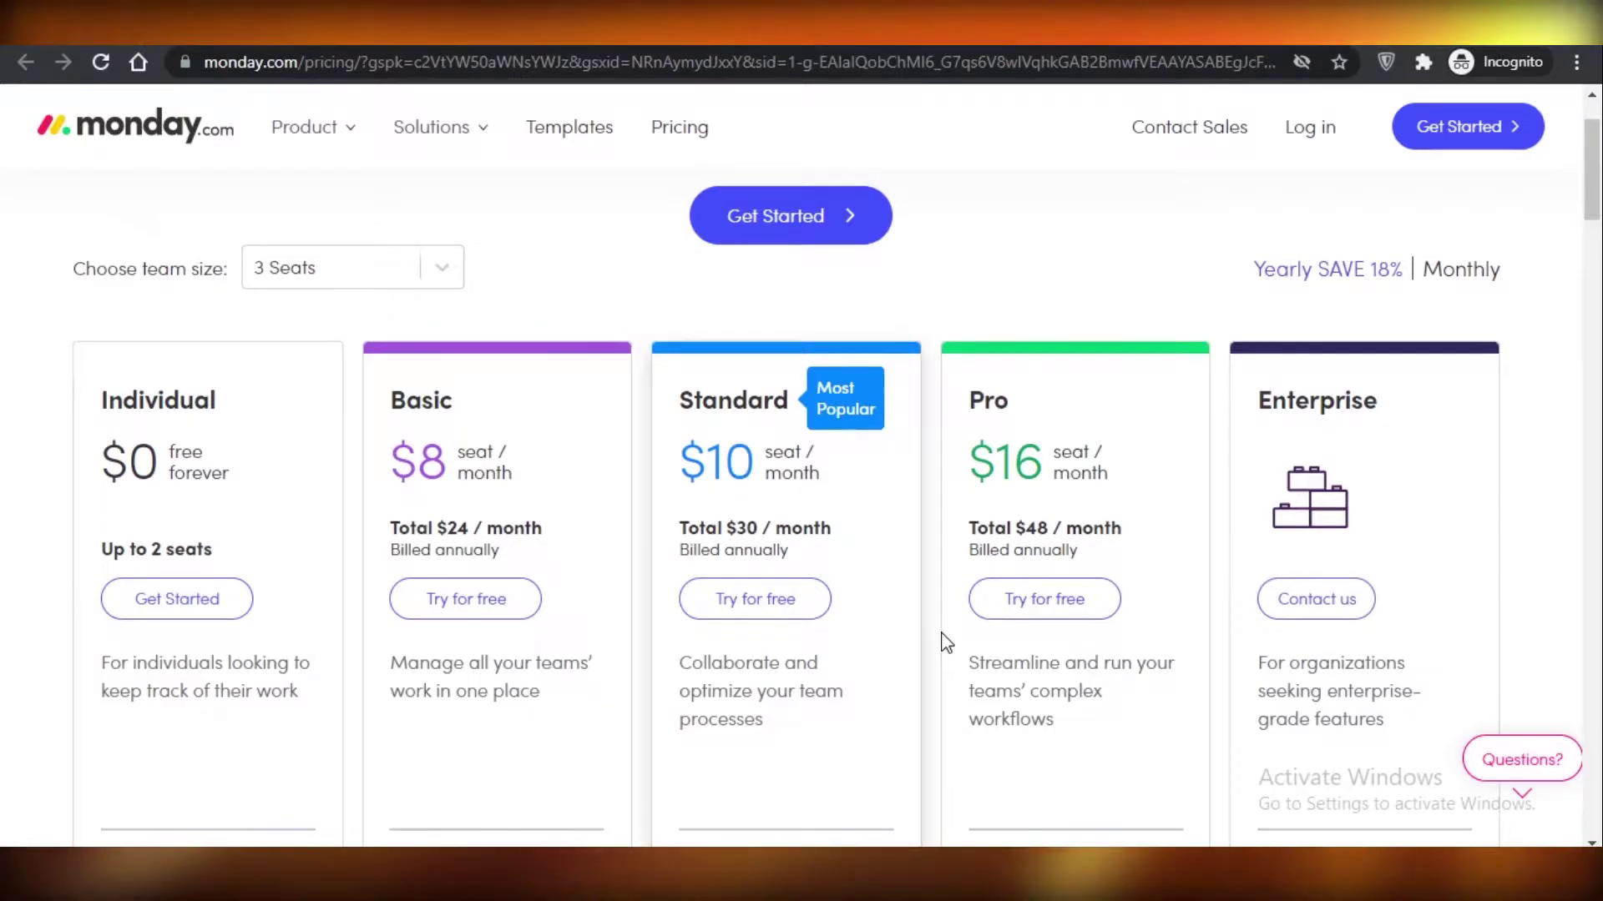
Examine the pricing page, comparing the price and included features of the Individual, Basic, Standard, Pro and Enterprise plans
{"action": "scroll", "coordinate": [167, 467], "scroll_direction": "down", "scroll_amount": 1}
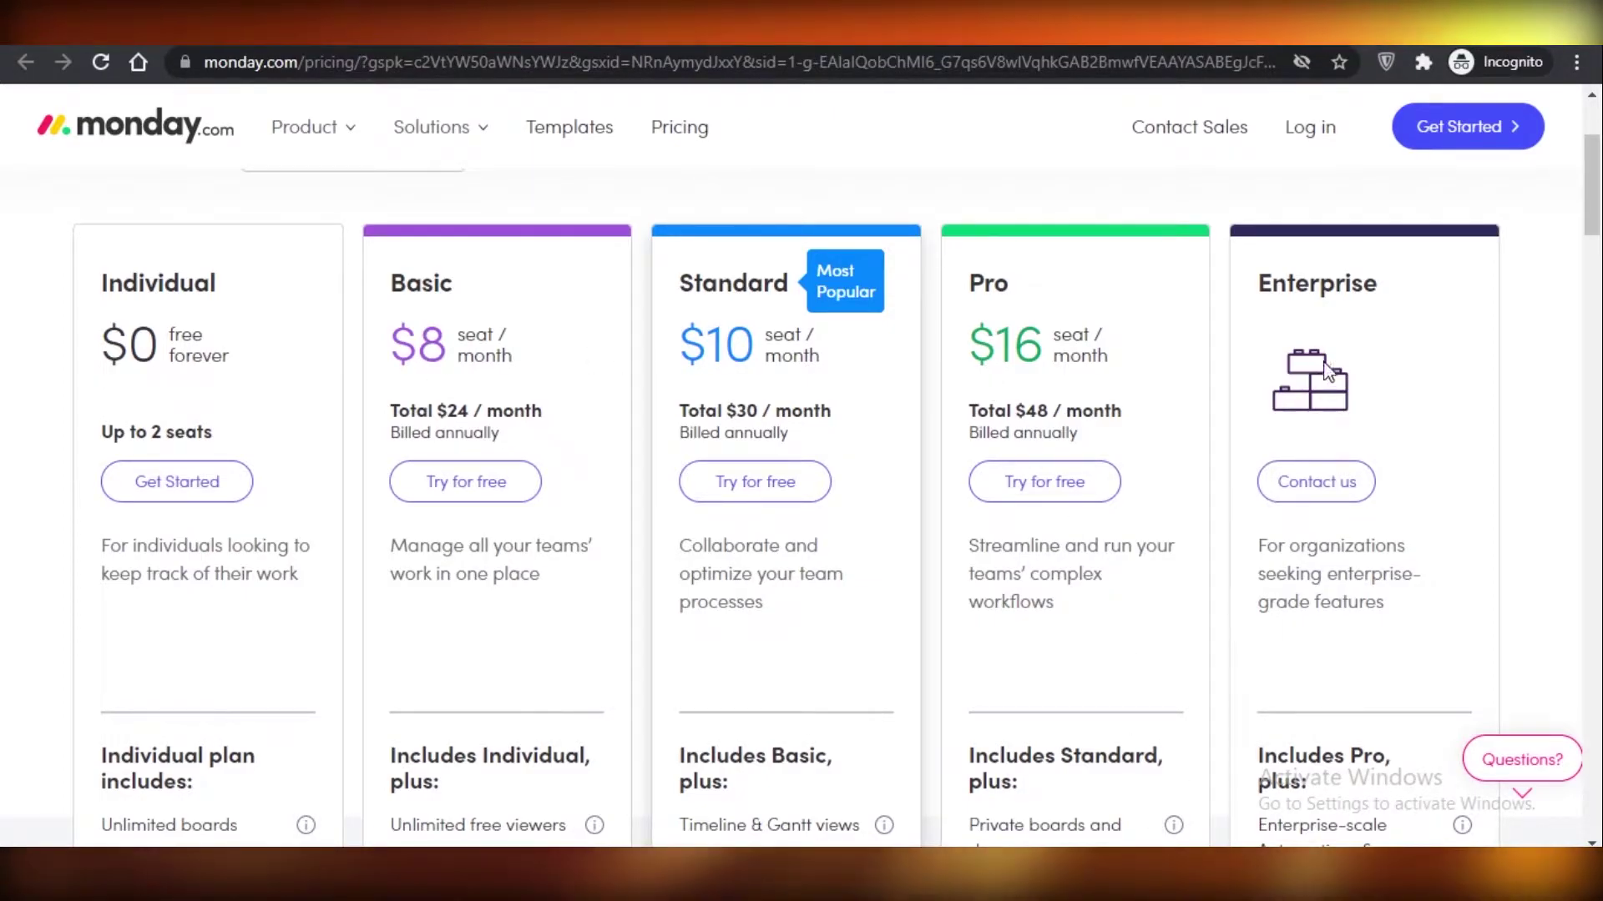
{"action": "scroll", "coordinate": [47, 611], "scroll_direction": "down", "scroll_amount": 1}
{"action": "scroll", "coordinate": [42, 590], "scroll_direction": "down", "scroll_amount": 3}
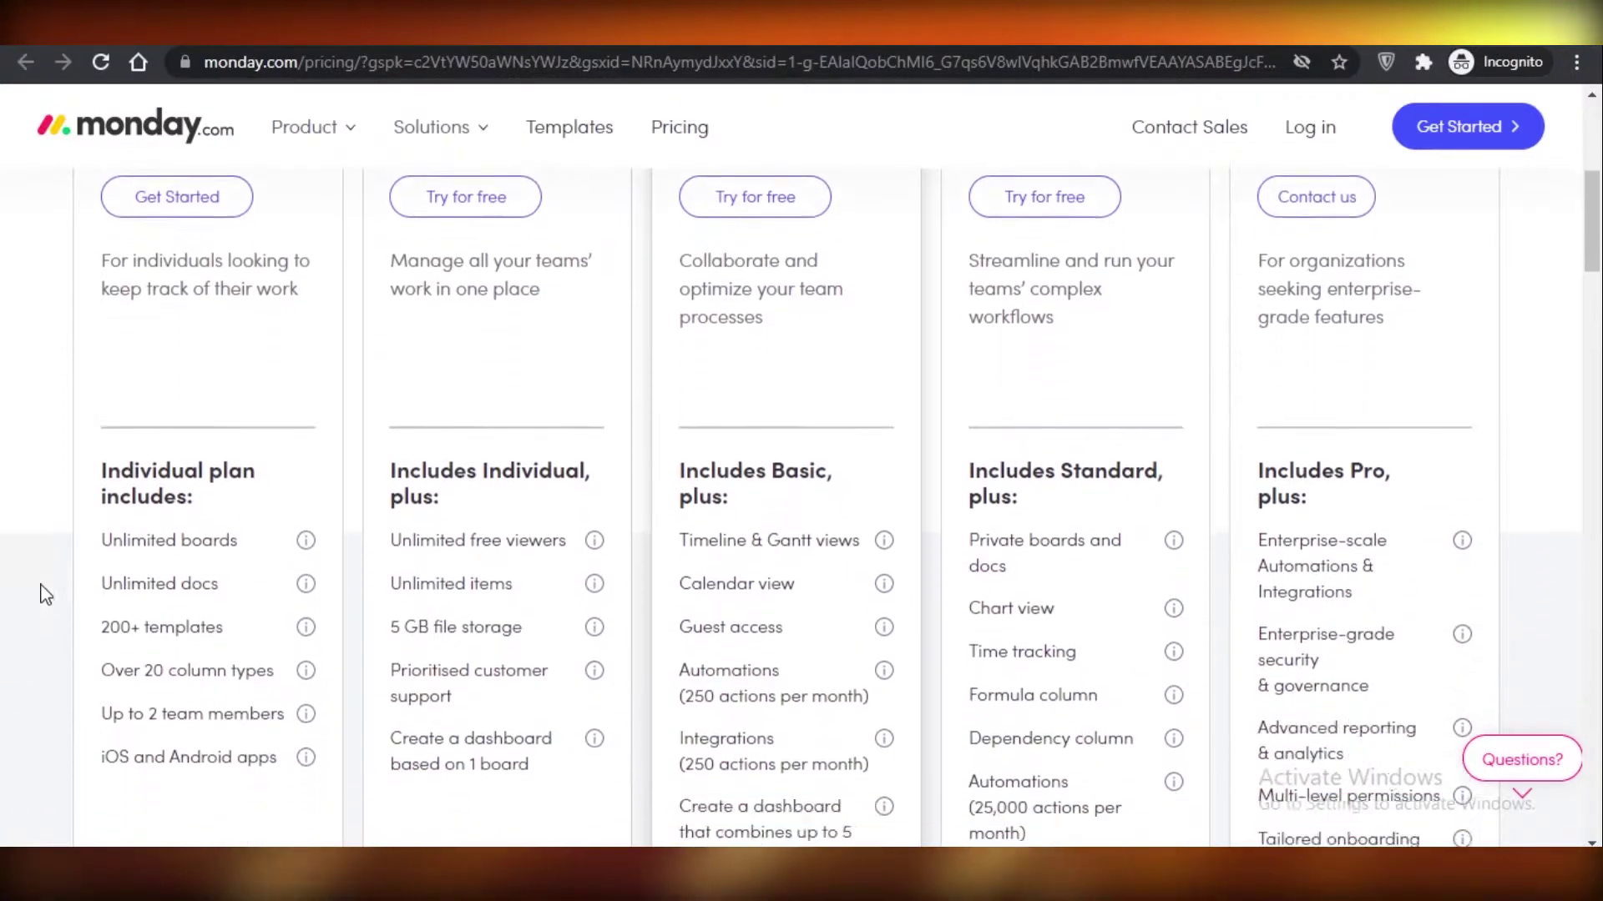
{"action": "scroll", "coordinate": [50, 534], "scroll_direction": "up", "scroll_amount": 1}
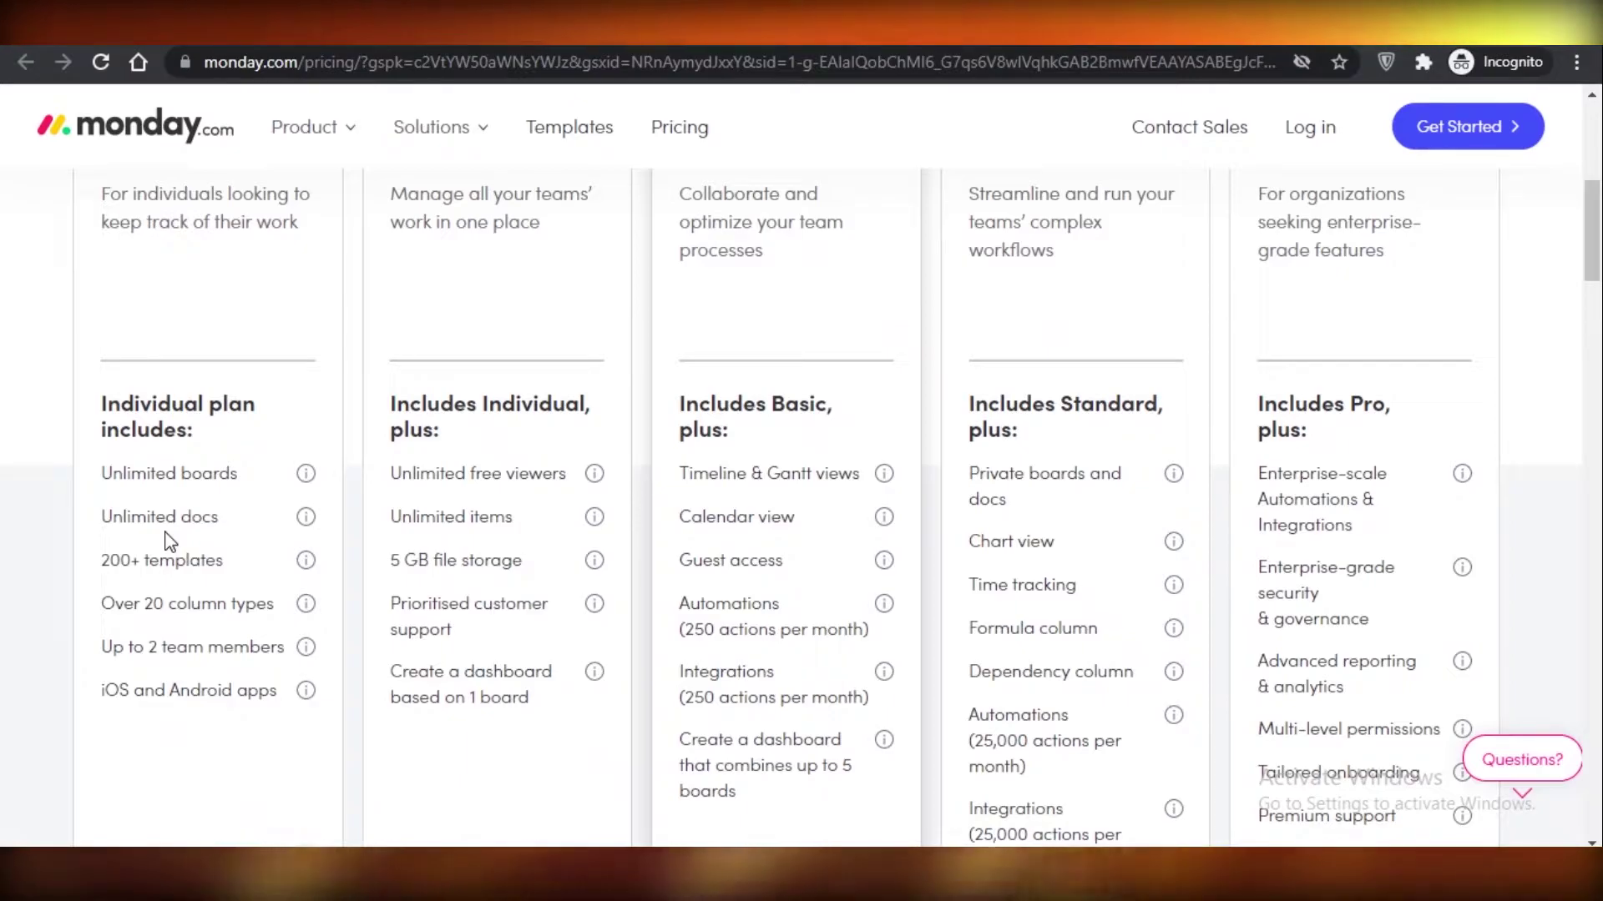
{"action": "scroll", "coordinate": [169, 540], "scroll_direction": "up", "scroll_amount": 5}
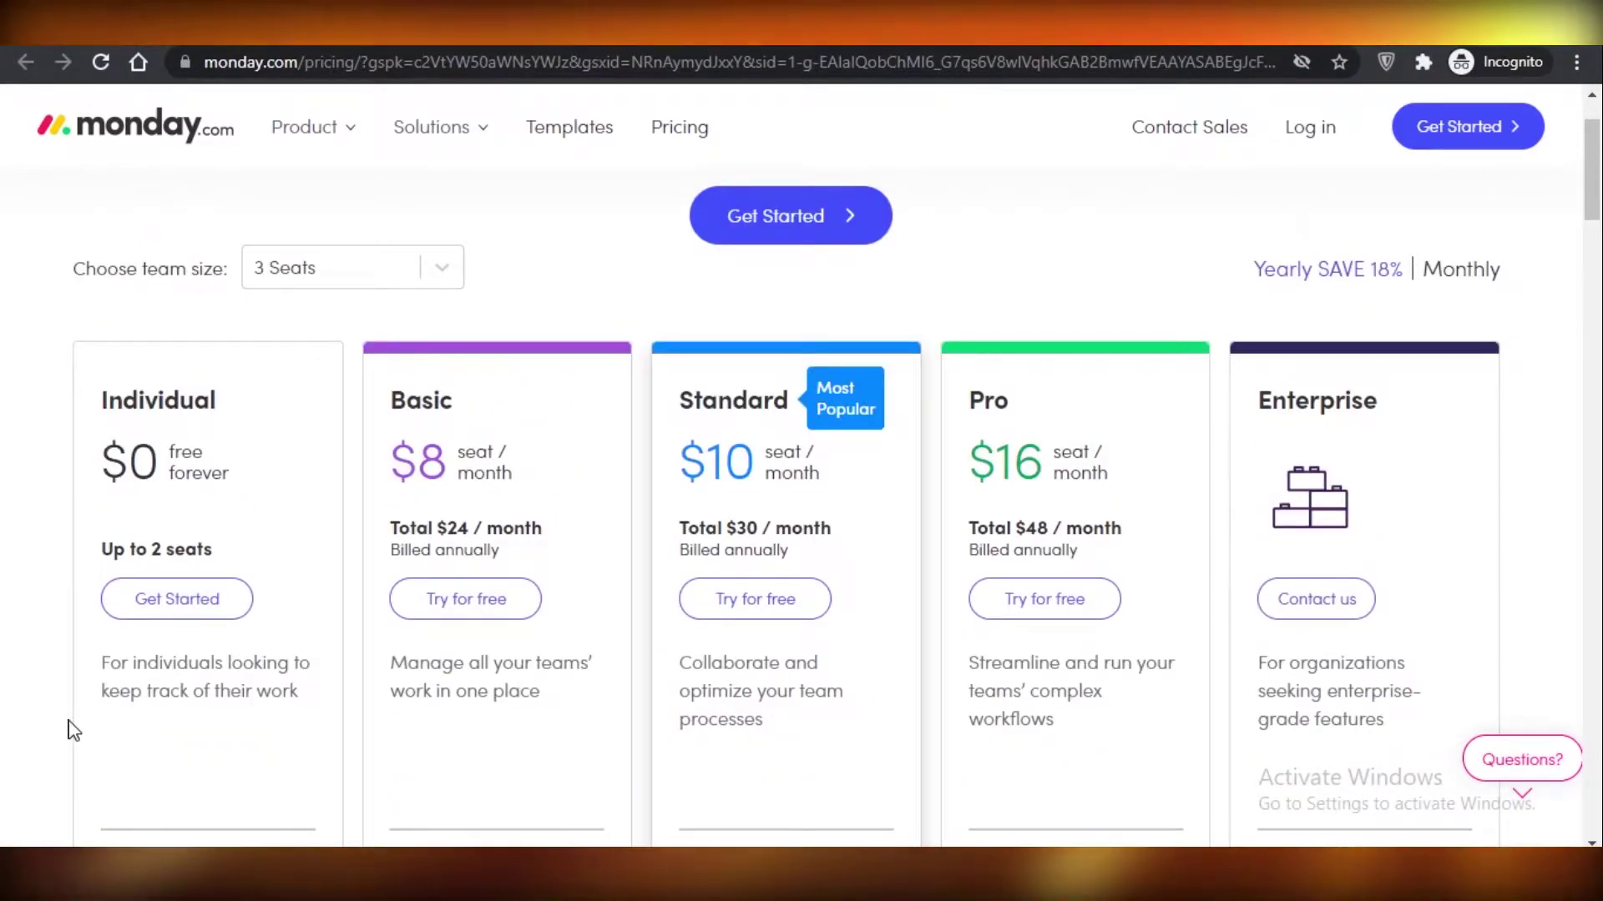
{"action": "scroll", "coordinate": [71, 713], "scroll_direction": "down", "scroll_amount": 1}
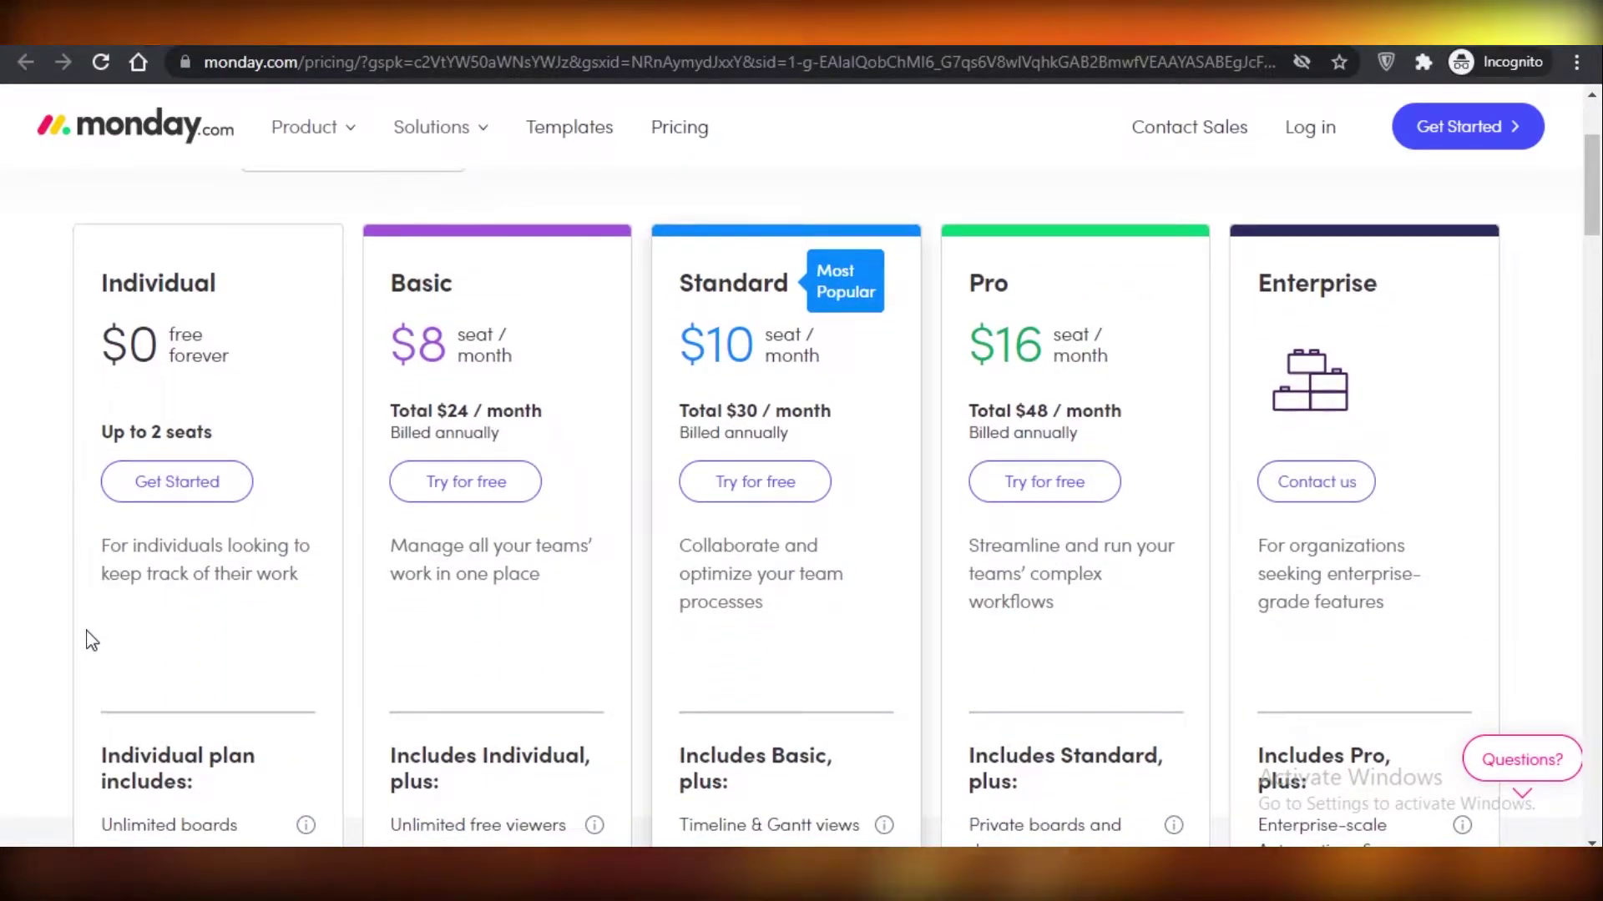
{"action": "scroll", "coordinate": [58, 705], "scroll_direction": "down", "scroll_amount": 3}
{"action": "scroll", "coordinate": [119, 761], "scroll_direction": "up", "scroll_amount": 1}
{"action": "scroll", "coordinate": [119, 762], "scroll_direction": "up", "scroll_amount": 3}
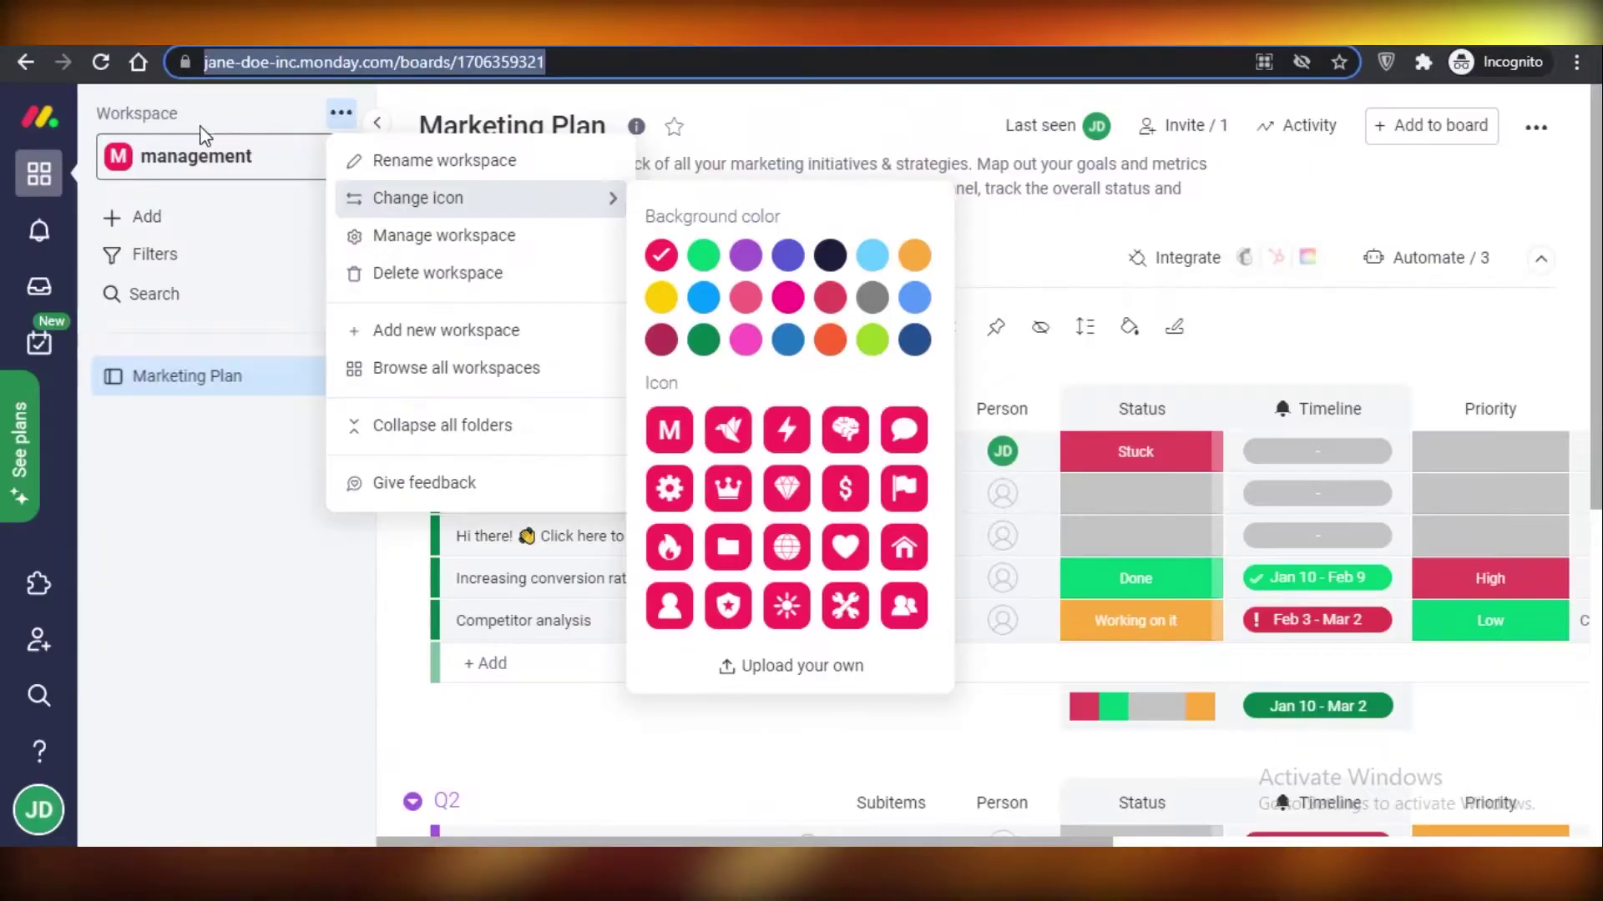
Create a workspace named "demo workspace"
{"action": "left_click", "coordinate": [40, 171]}
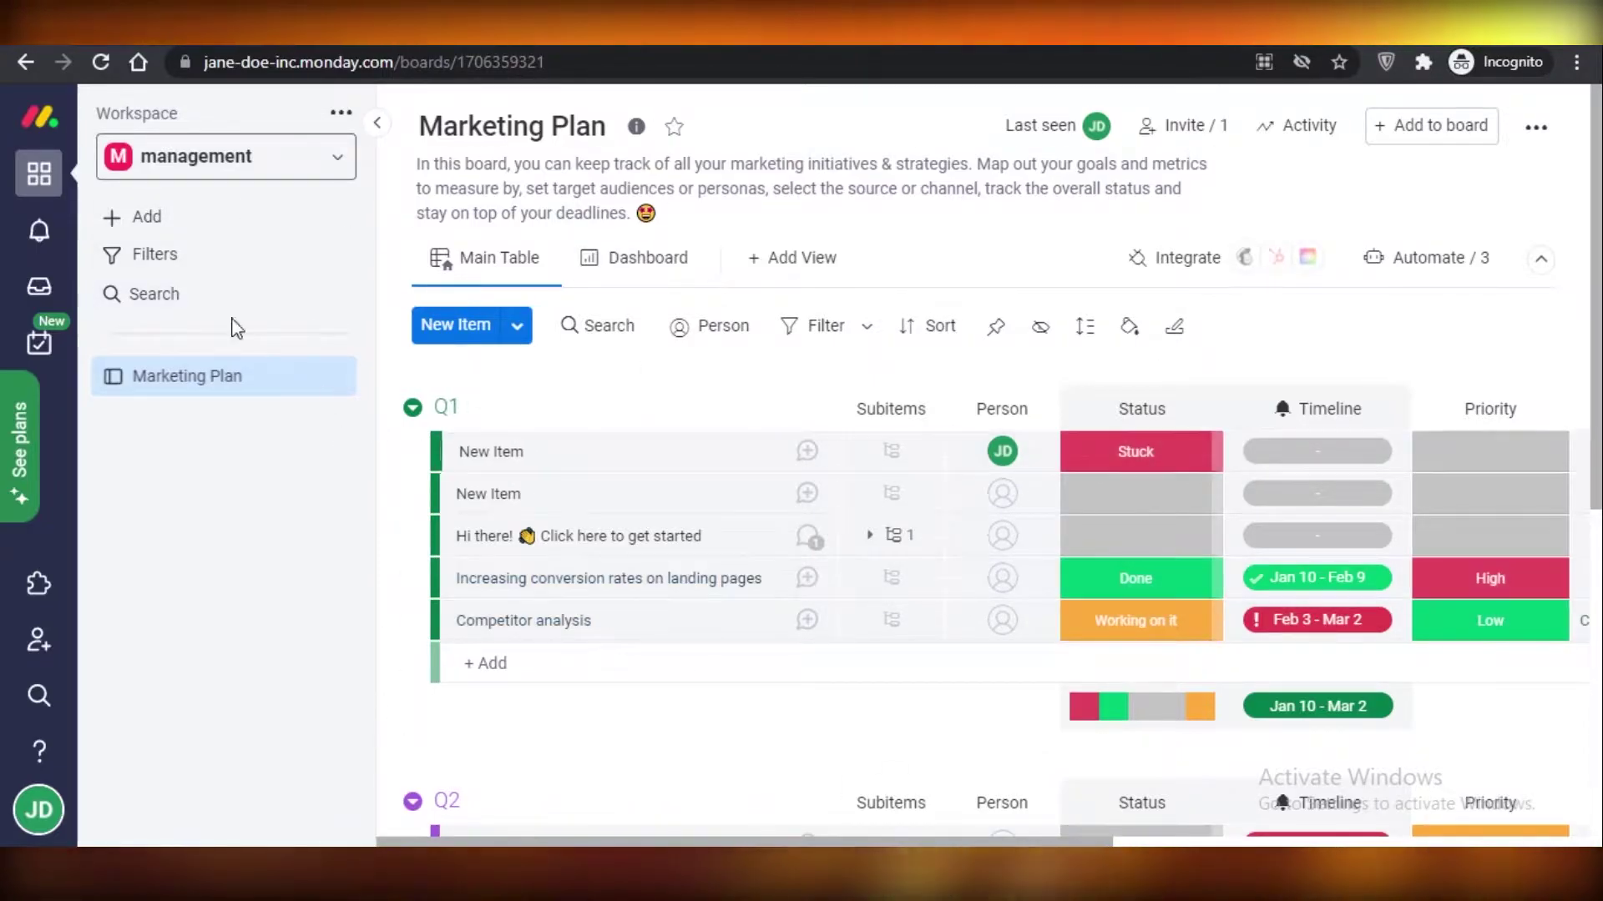
{"action": "left_click", "coordinate": [221, 167]}
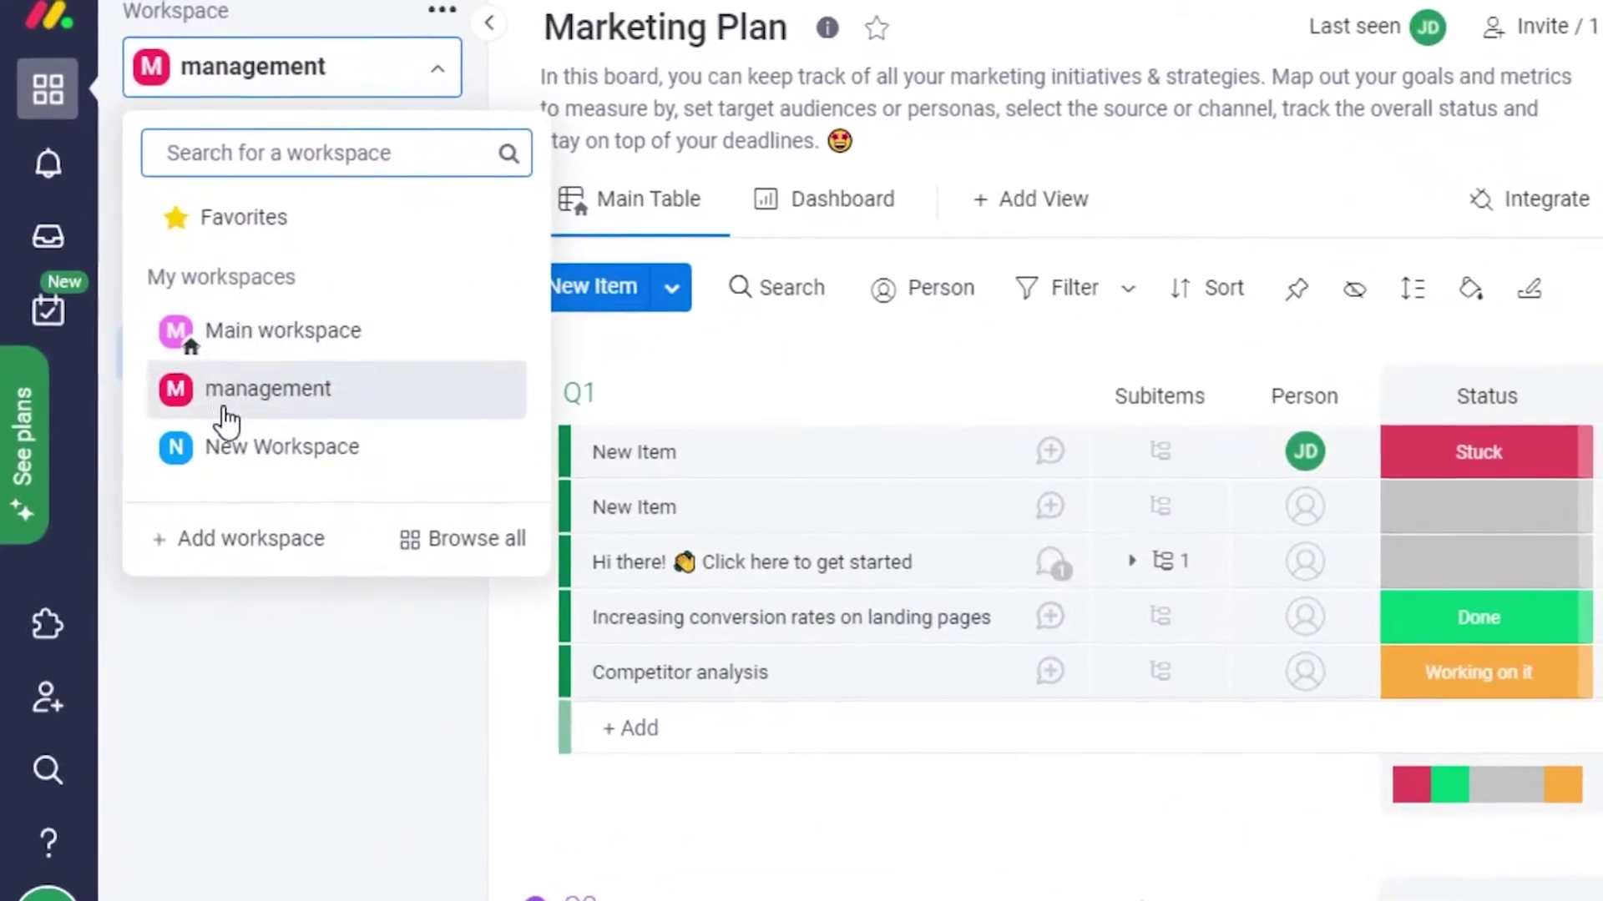
{"action": "left_click", "coordinate": [250, 539]}
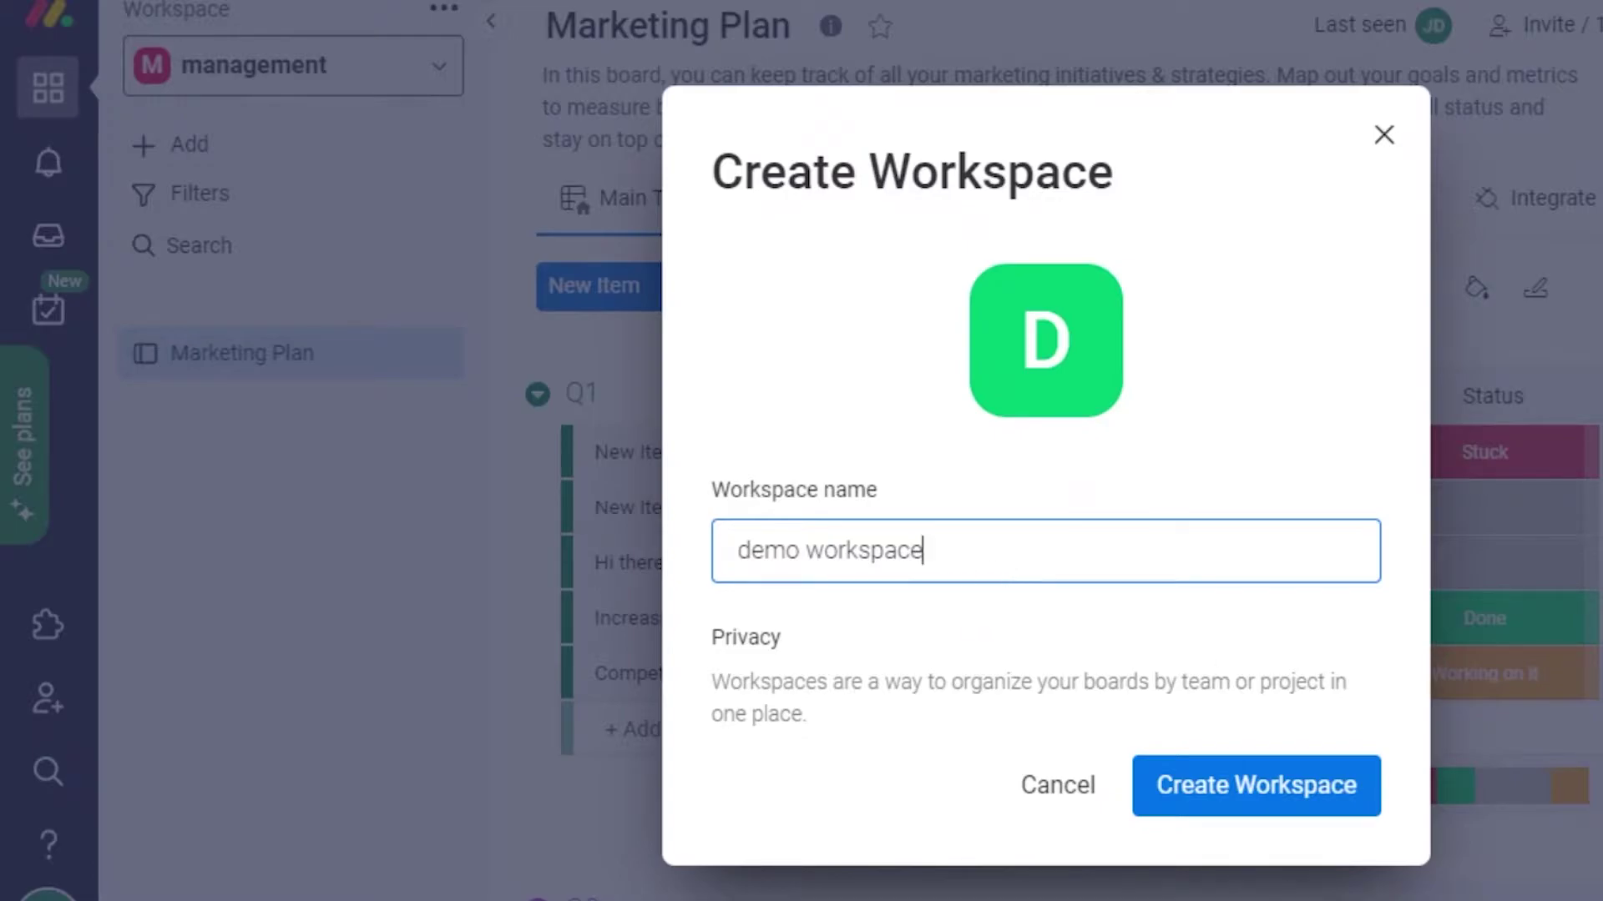
{"action": "left_click", "coordinate": [1268, 801]}
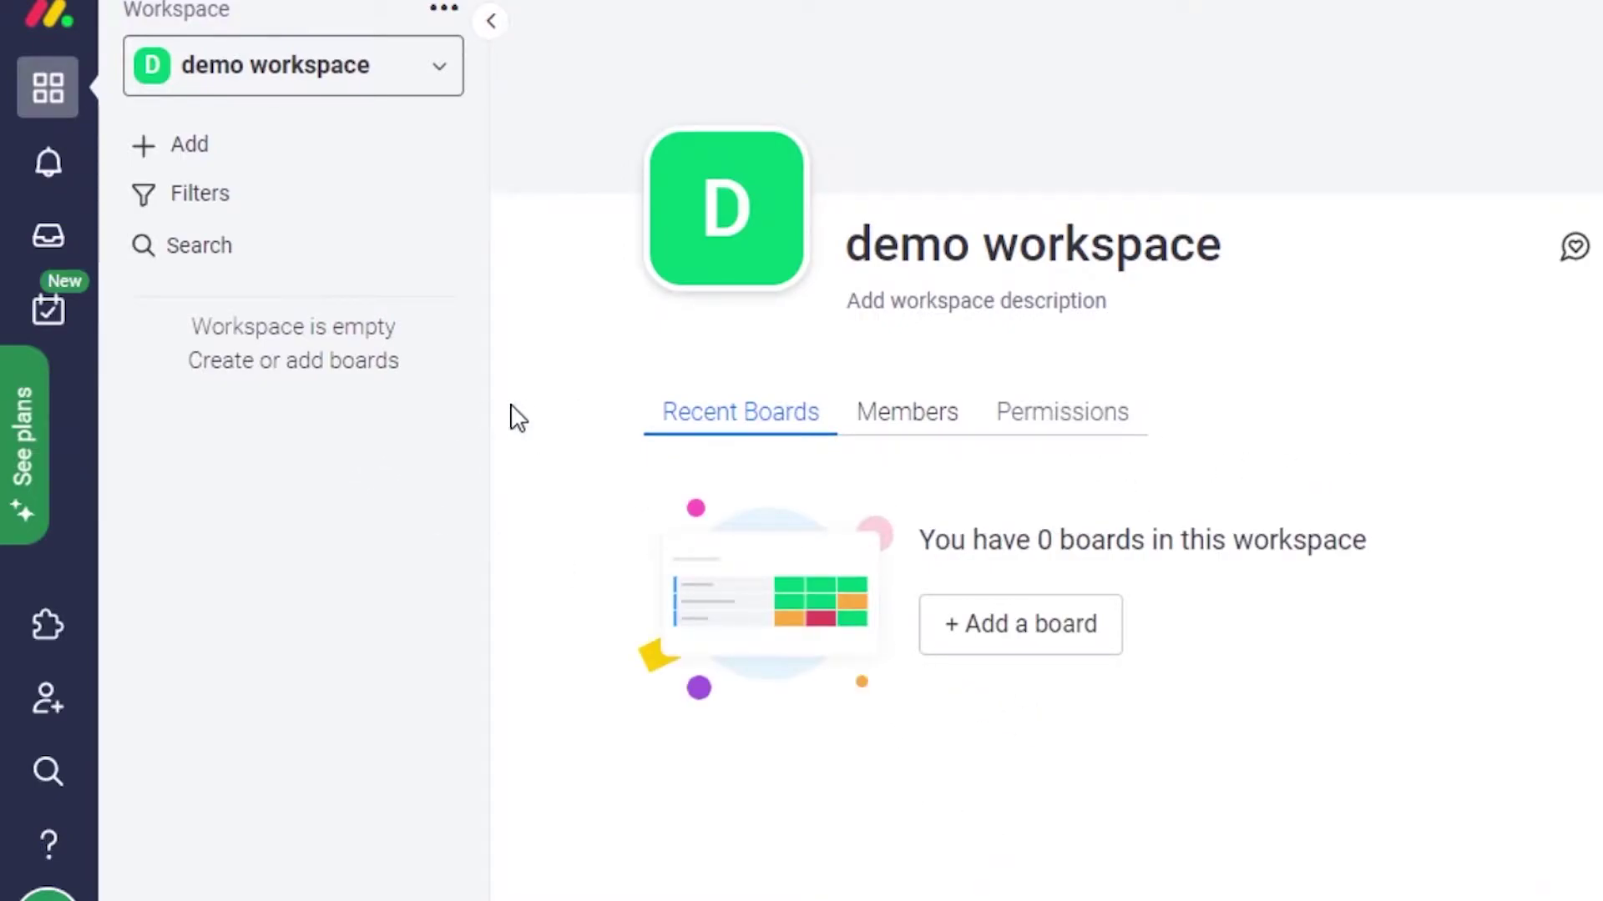
{"action": "left_click", "coordinate": [292, 65]}
{"action": "left_click", "coordinate": [1391, 716]}
{"action": "left_click", "coordinate": [443, 12]}
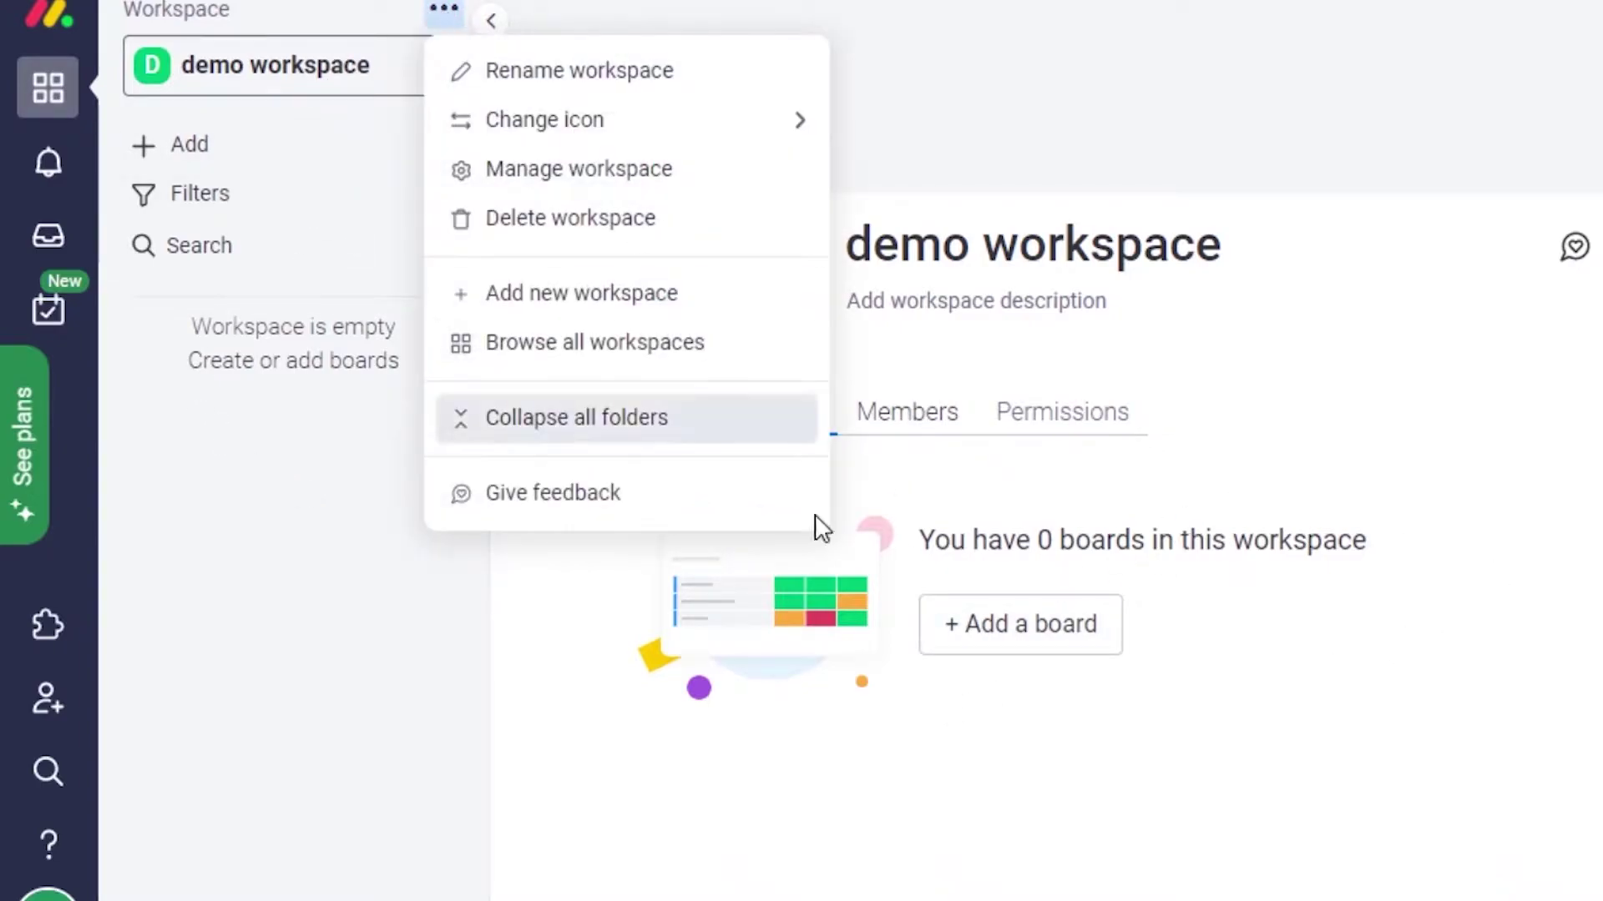
{"action": "left_click", "coordinate": [1553, 610]}
Delete the demo workspace and dismiss the deletion notice
{"action": "left_click", "coordinate": [1594, 246]}
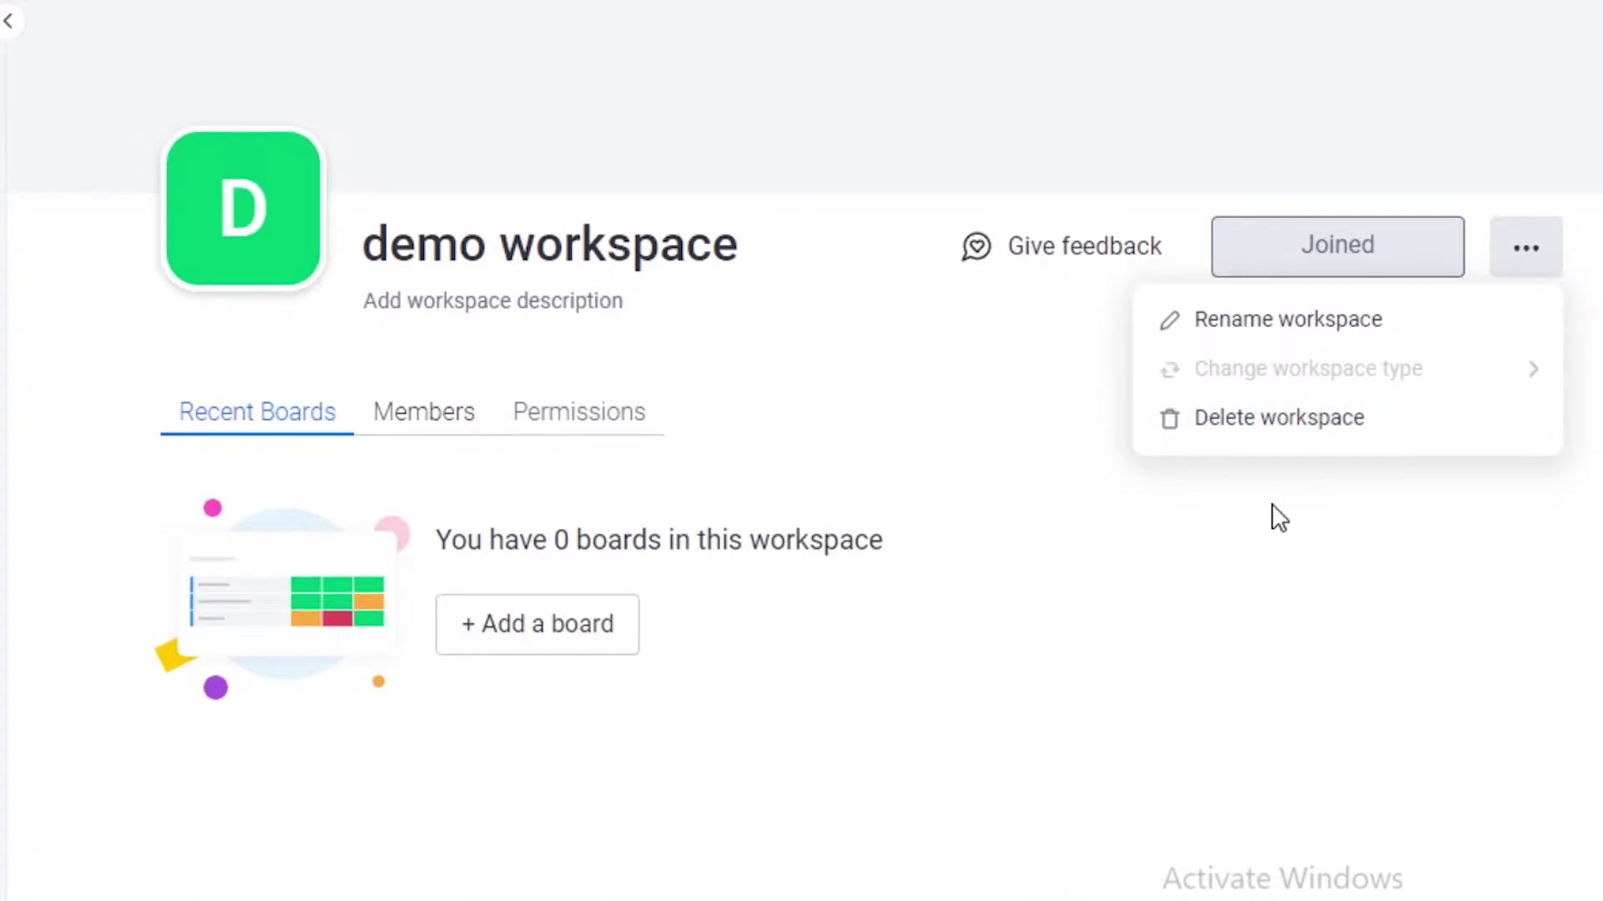
{"action": "left_click", "coordinate": [1294, 425]}
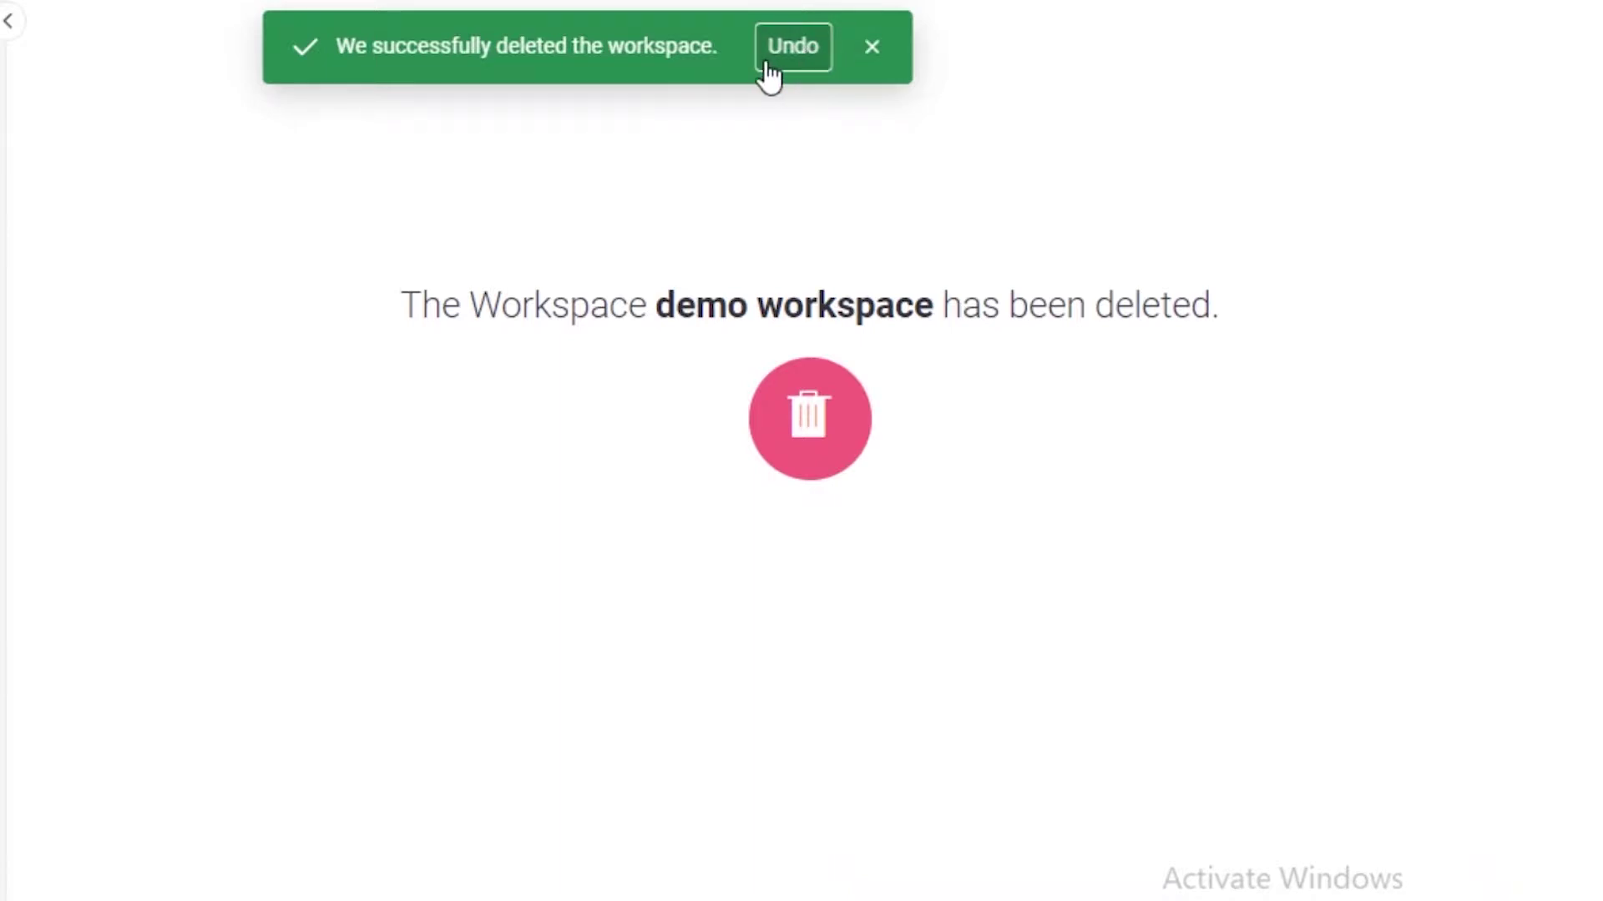
{"action": "left_click", "coordinate": [874, 47]}
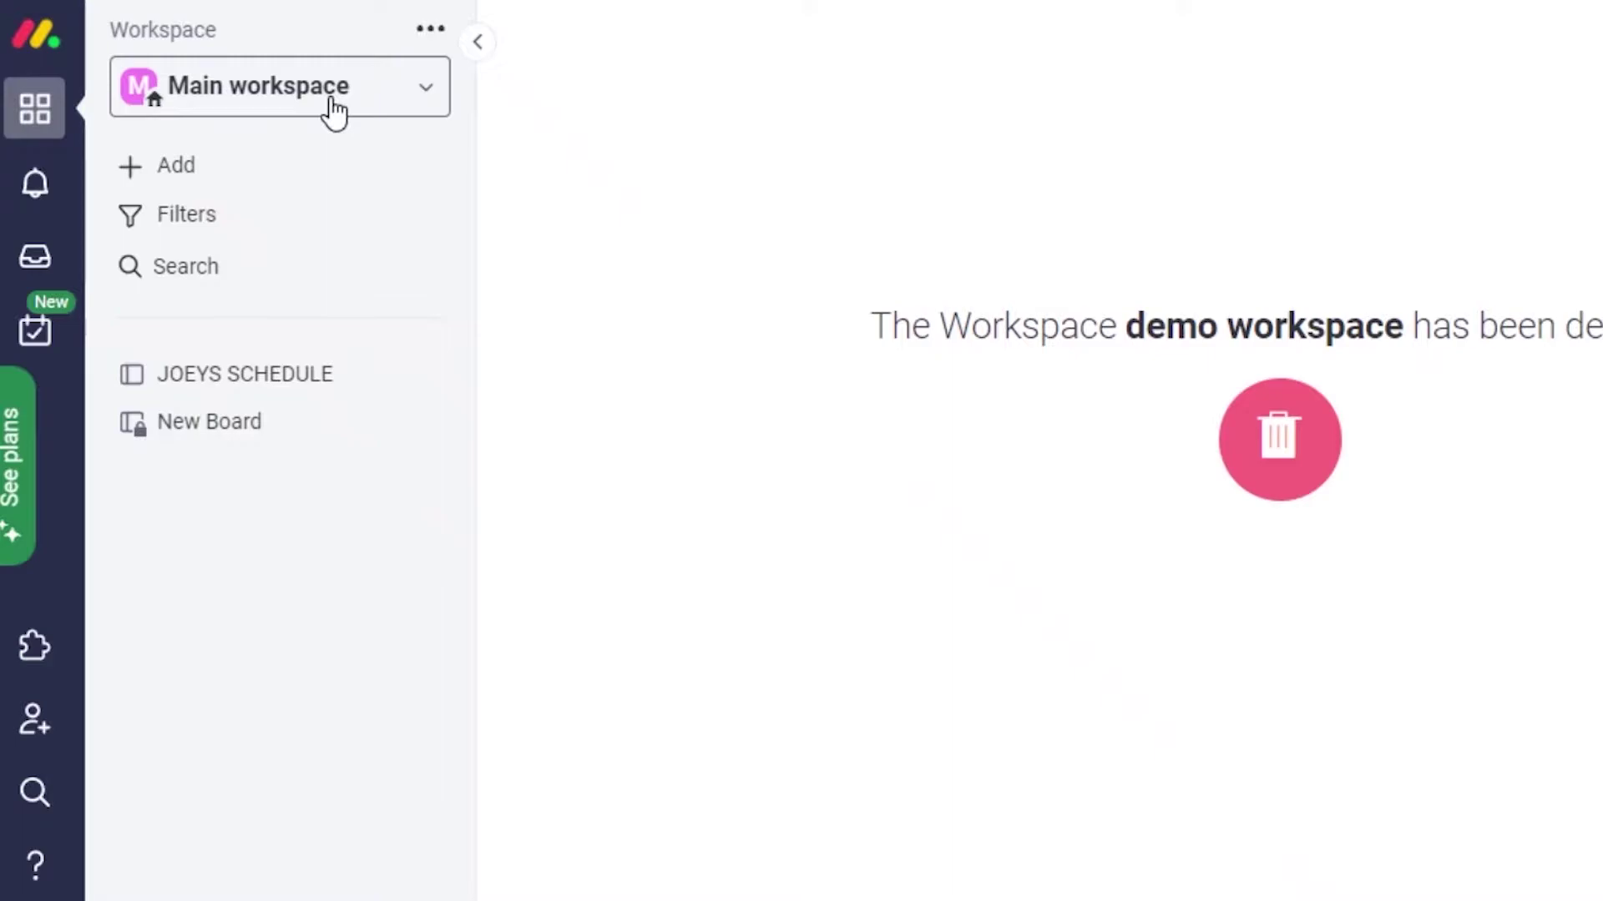
Create another workspace from the Main workspace, keeping the default name New Workspace
{"action": "left_click", "coordinate": [334, 108]}
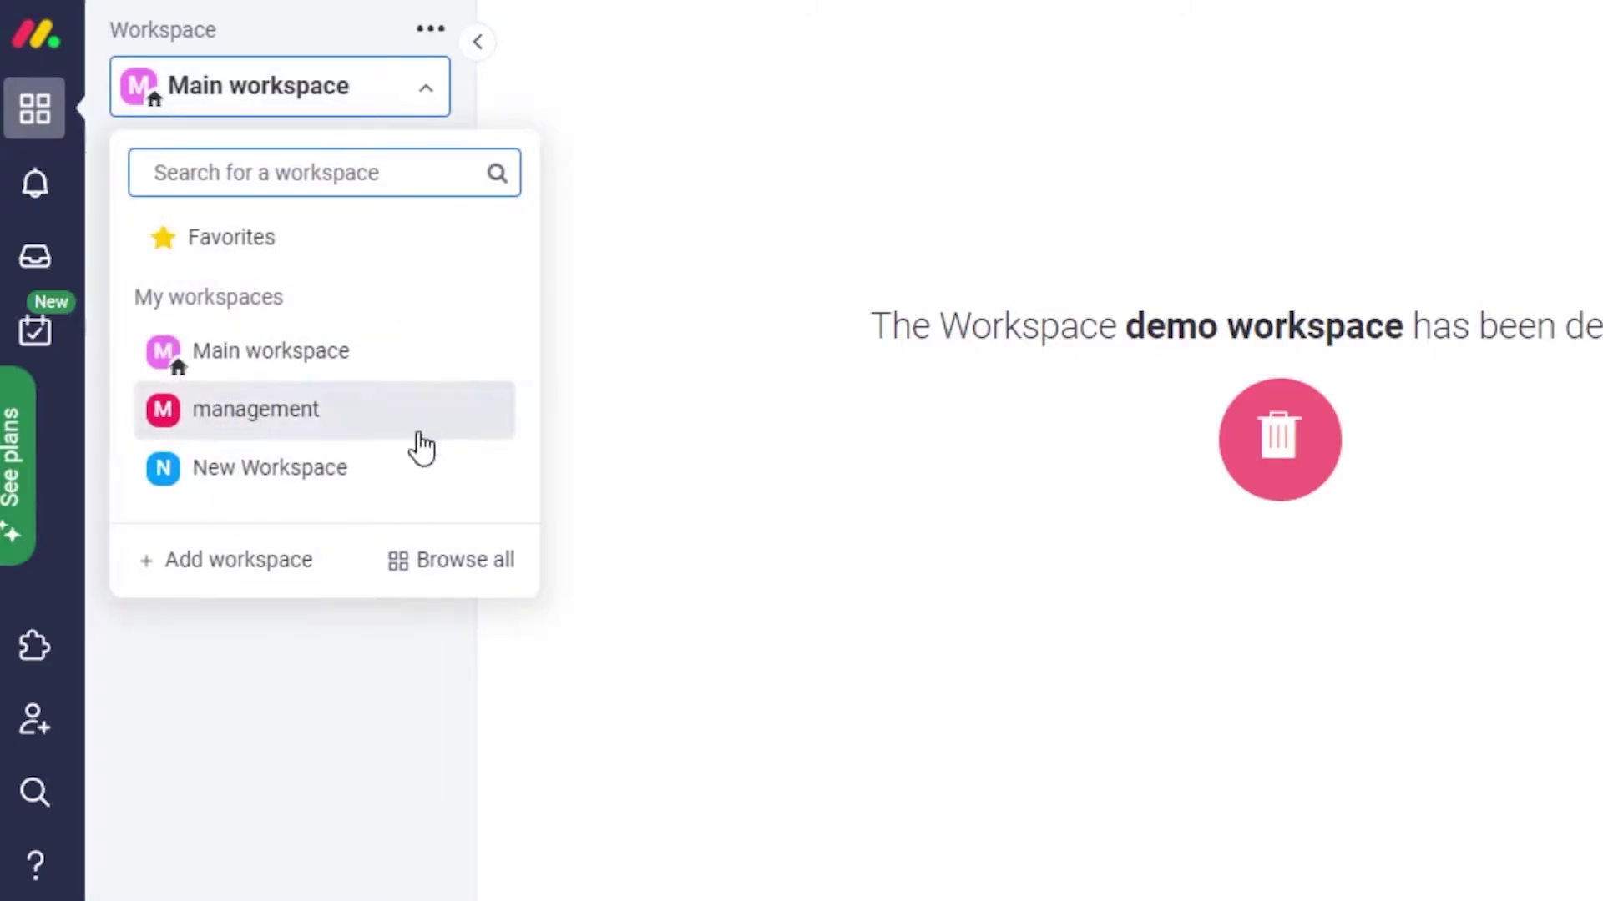
{"action": "left_click", "coordinate": [281, 560]}
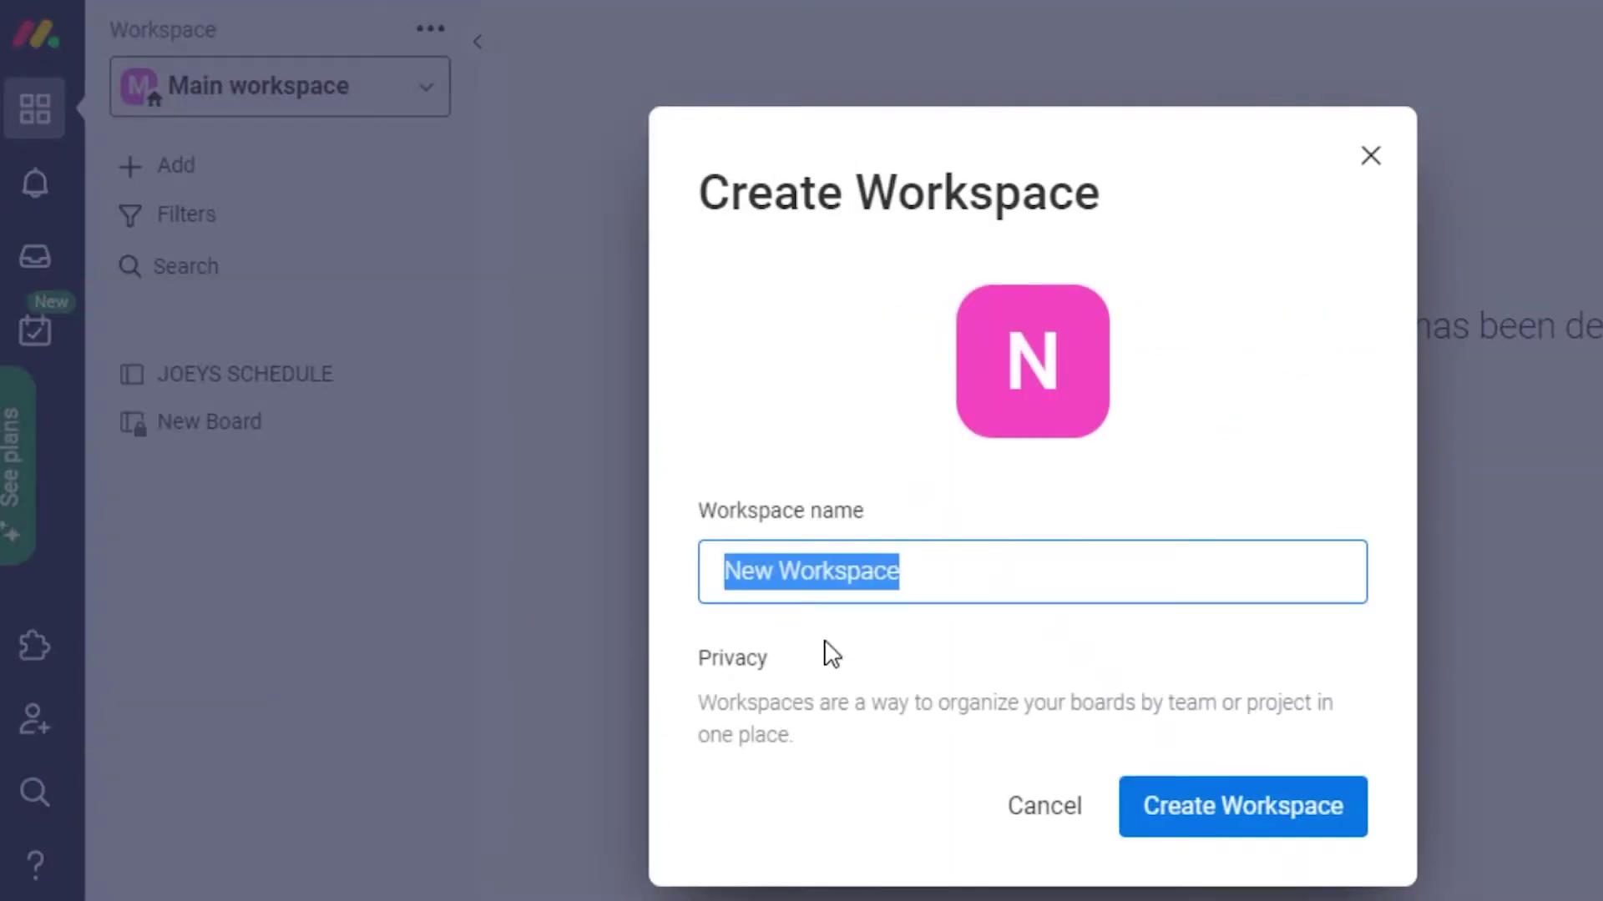
{"action": "left_click", "coordinate": [1295, 828]}
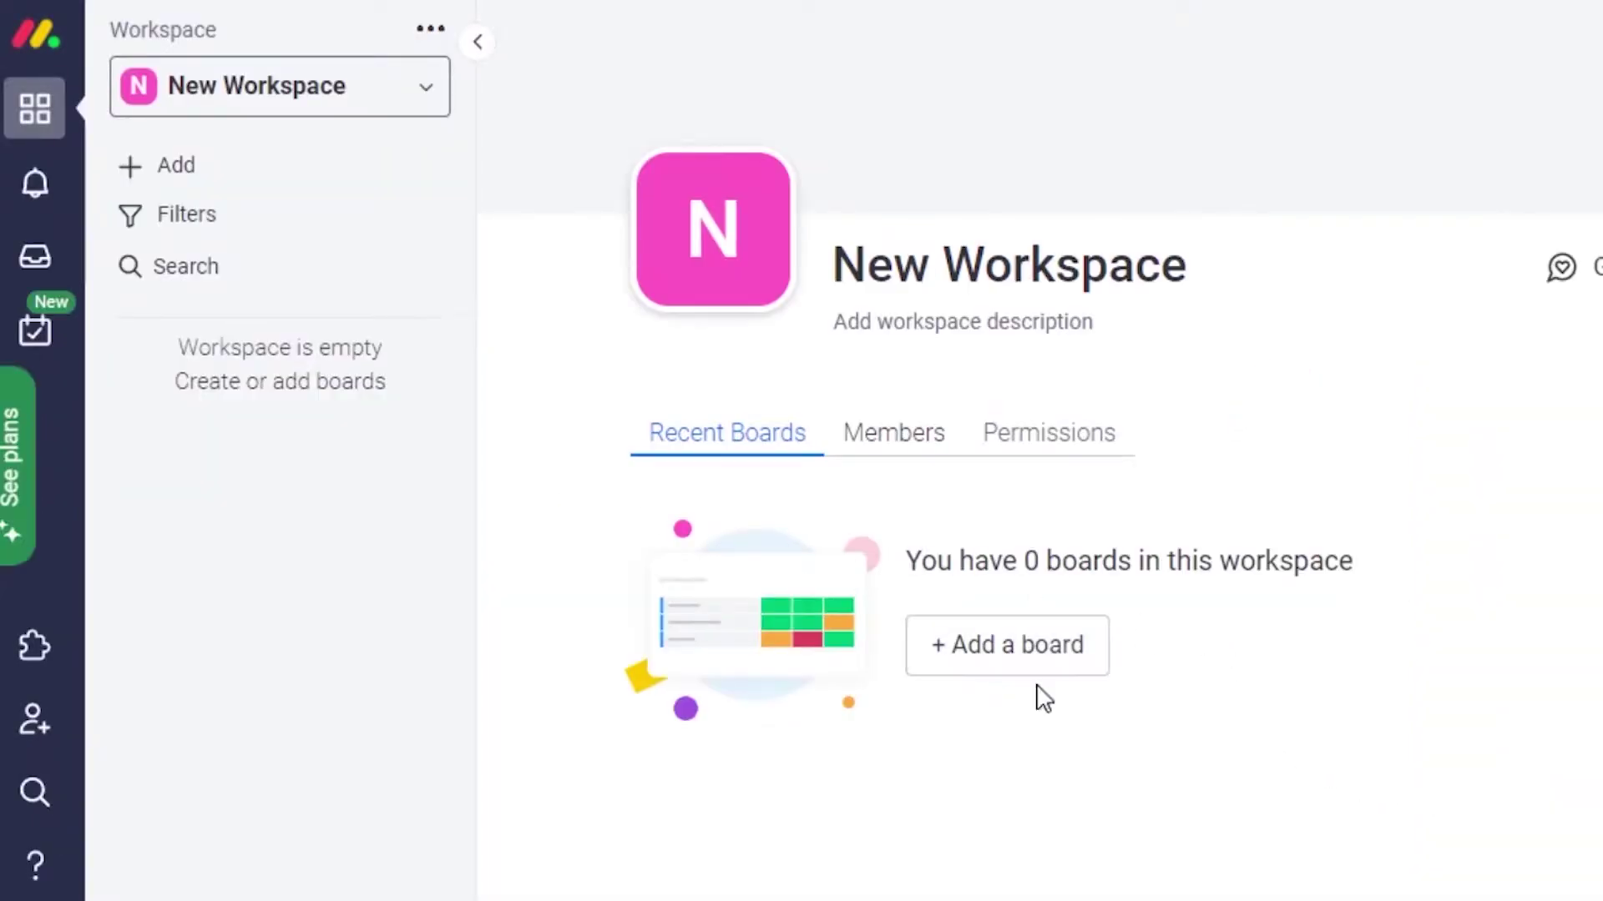
Start adding a board to the empty New Workspace and look through the recommended board templates
{"action": "left_click", "coordinate": [1012, 662]}
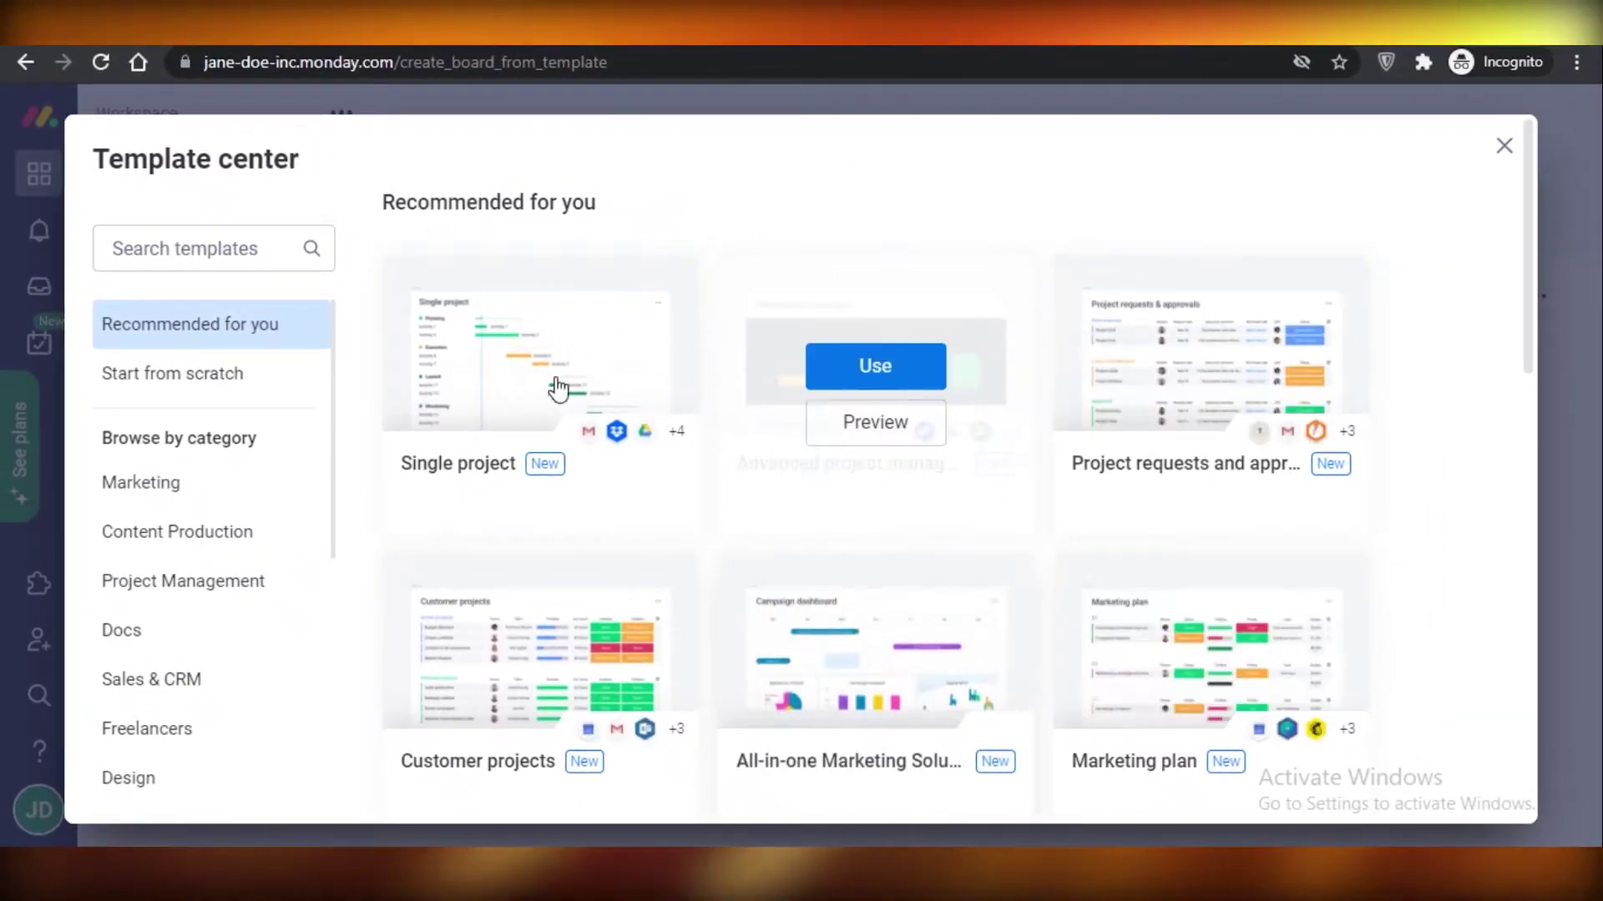
{"action": "scroll", "coordinate": [164, 512], "scroll_direction": "down", "scroll_amount": 5}
{"action": "scroll", "coordinate": [1177, 446], "scroll_direction": "down", "scroll_amount": 2}
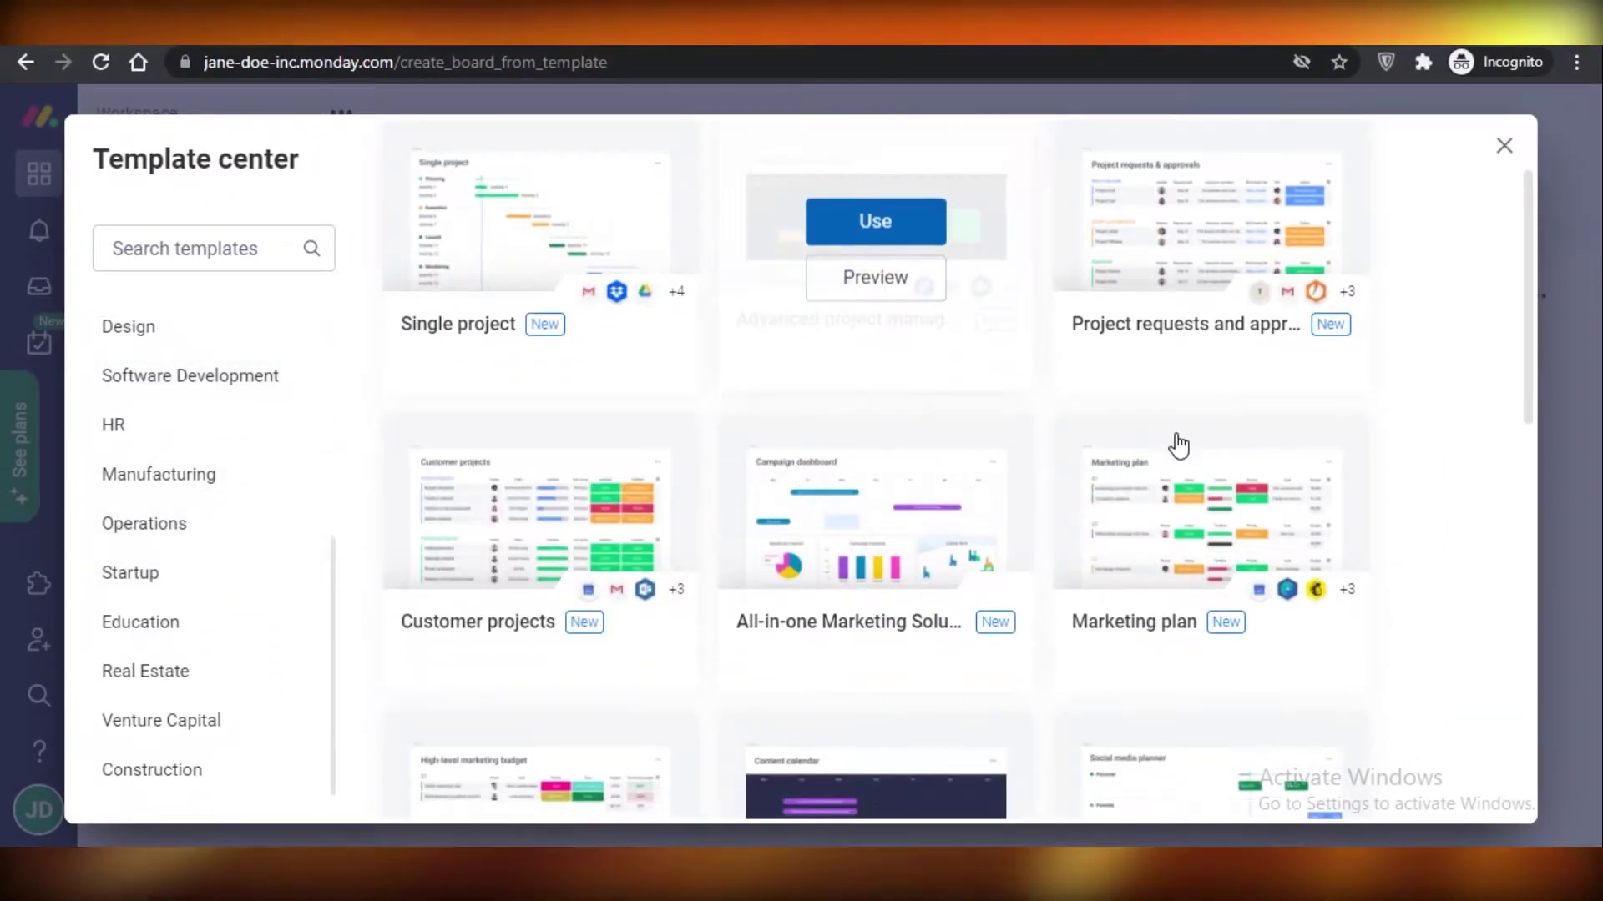
{"action": "scroll", "coordinate": [1252, 440], "scroll_direction": "down", "scroll_amount": 12}
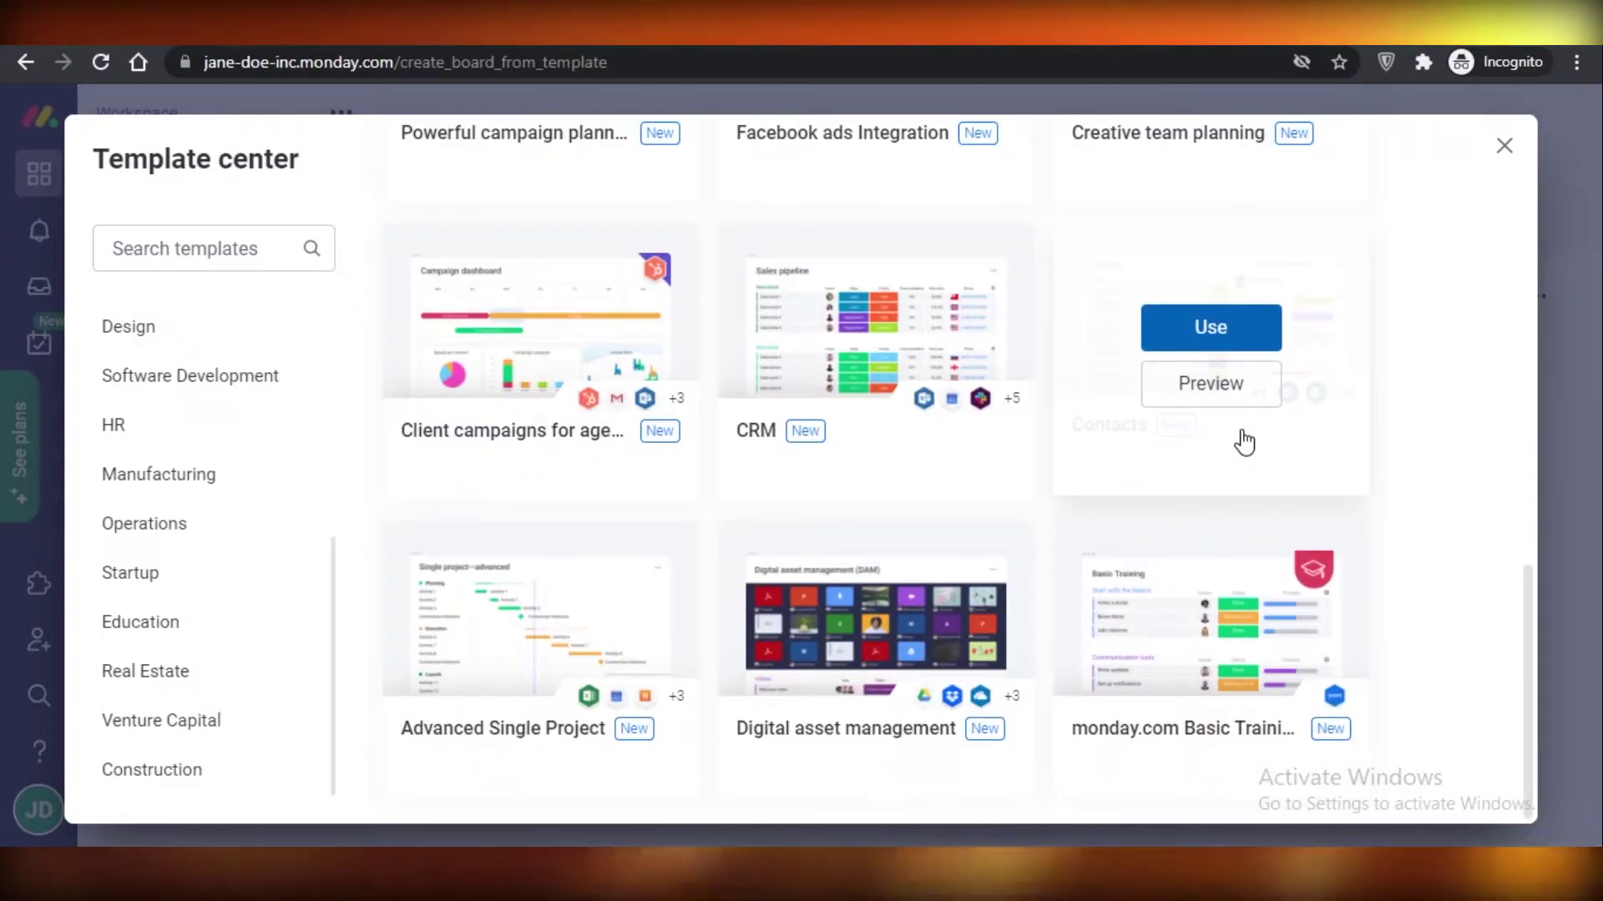
{"action": "scroll", "coordinate": [835, 467], "scroll_direction": "up", "scroll_amount": 5}
{"action": "scroll", "coordinate": [163, 401], "scroll_direction": "up", "scroll_amount": 4}
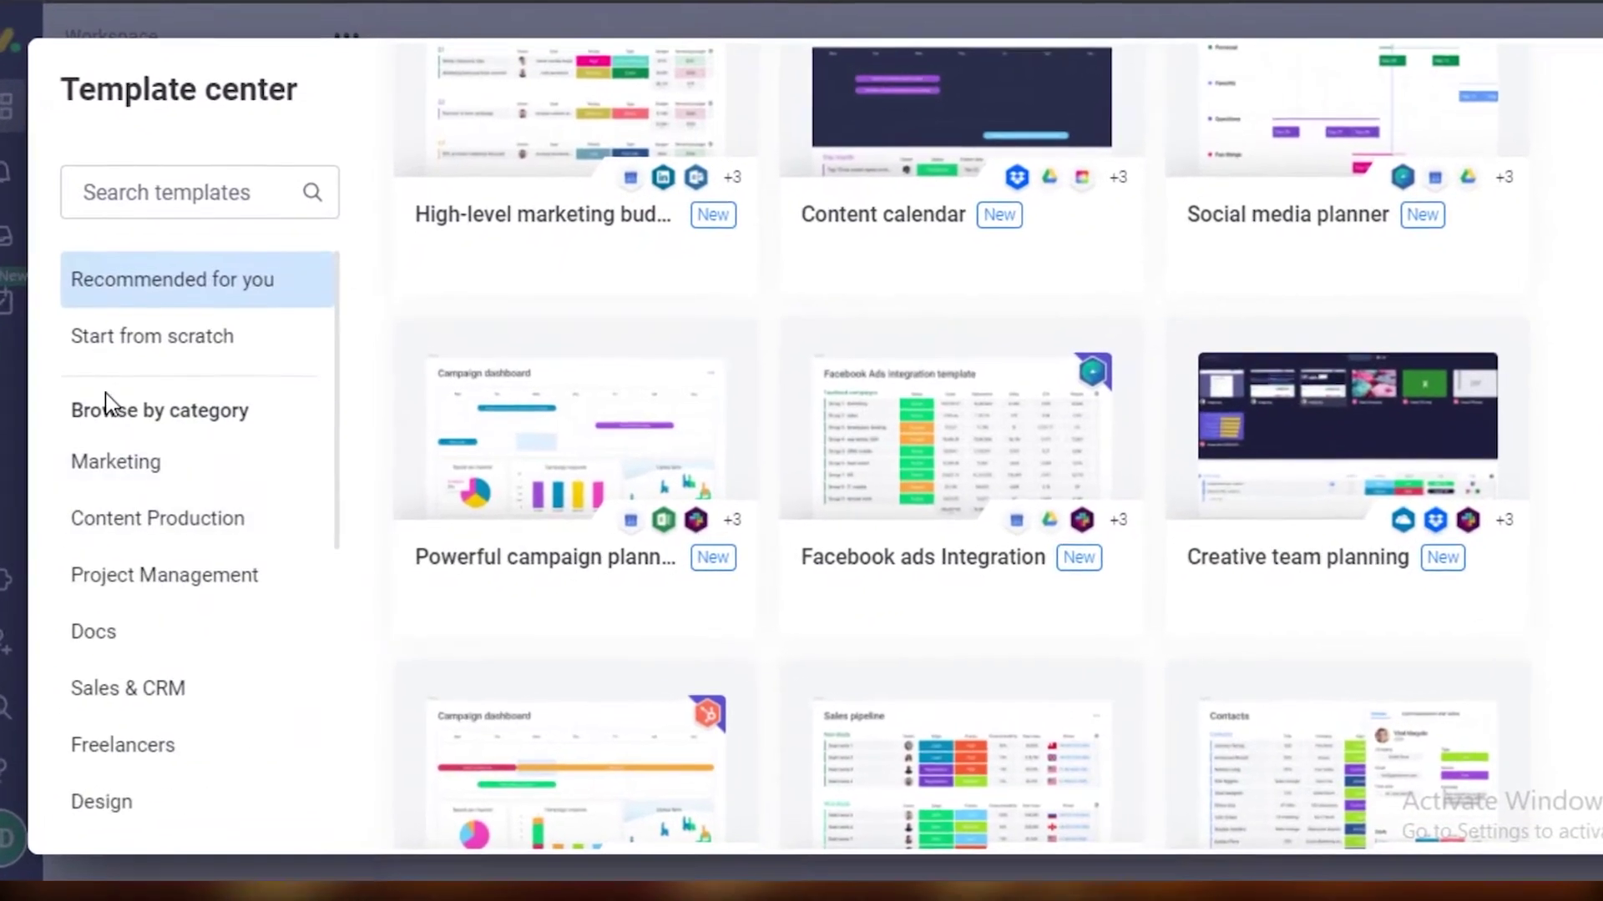
Look through the list of template categories, from Marketing down to Construction
{"action": "scroll", "coordinate": [177, 518], "scroll_direction": "down", "scroll_amount": 2}
{"action": "scroll", "coordinate": [155, 510], "scroll_direction": "down", "scroll_amount": 5}
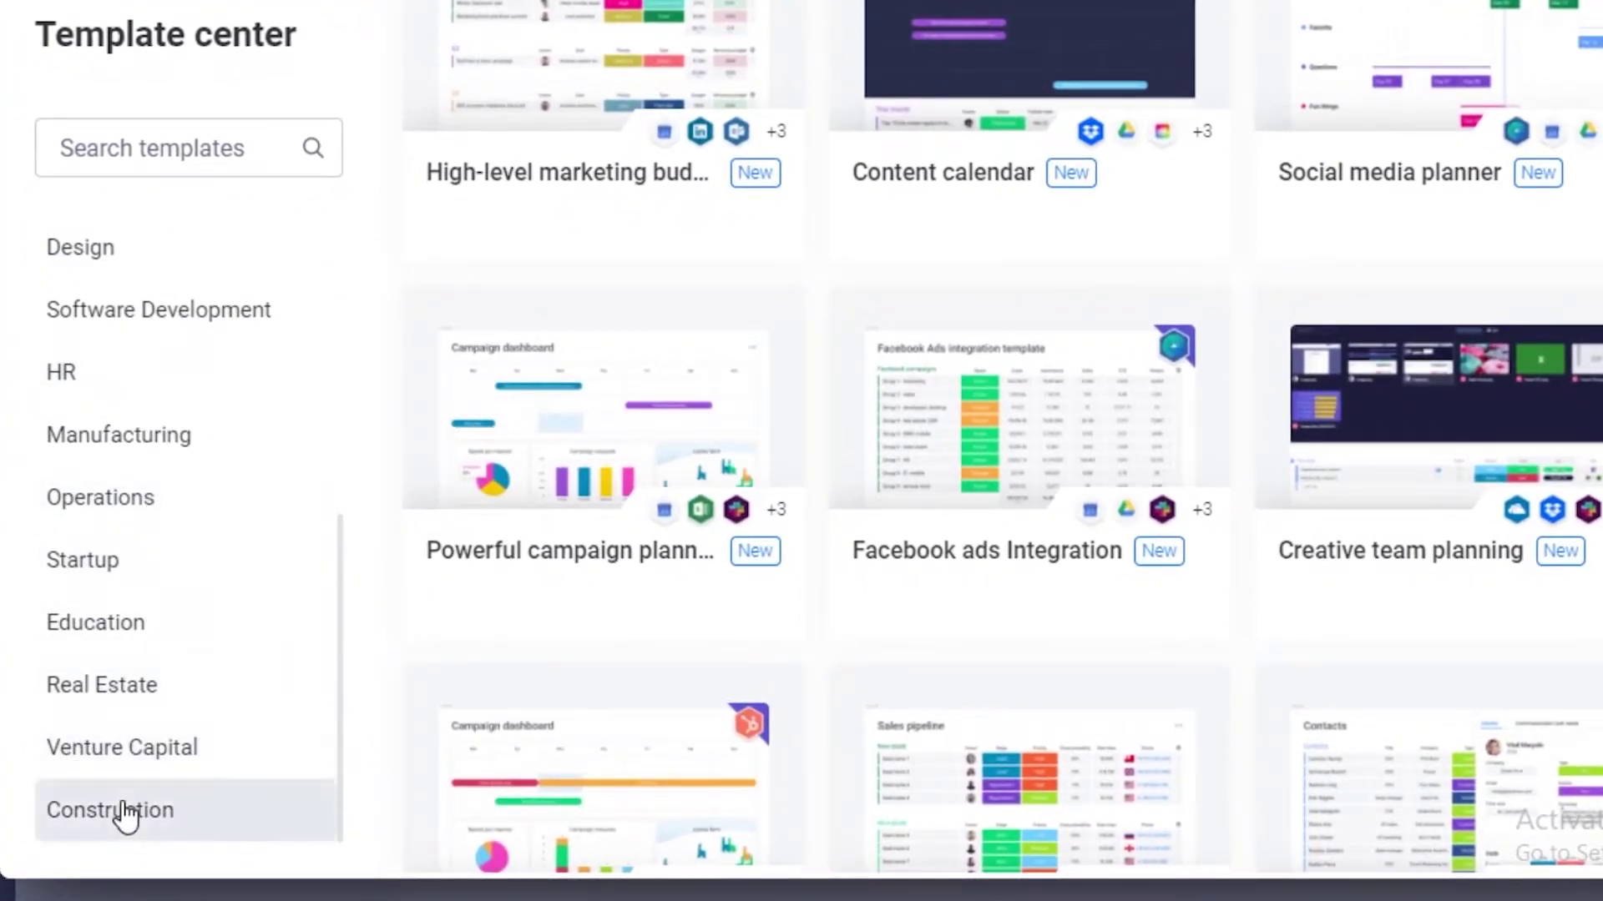
{"action": "left_click", "coordinate": [174, 711]}
{"action": "scroll", "coordinate": [53, 608], "scroll_direction": "up", "scroll_amount": 8}
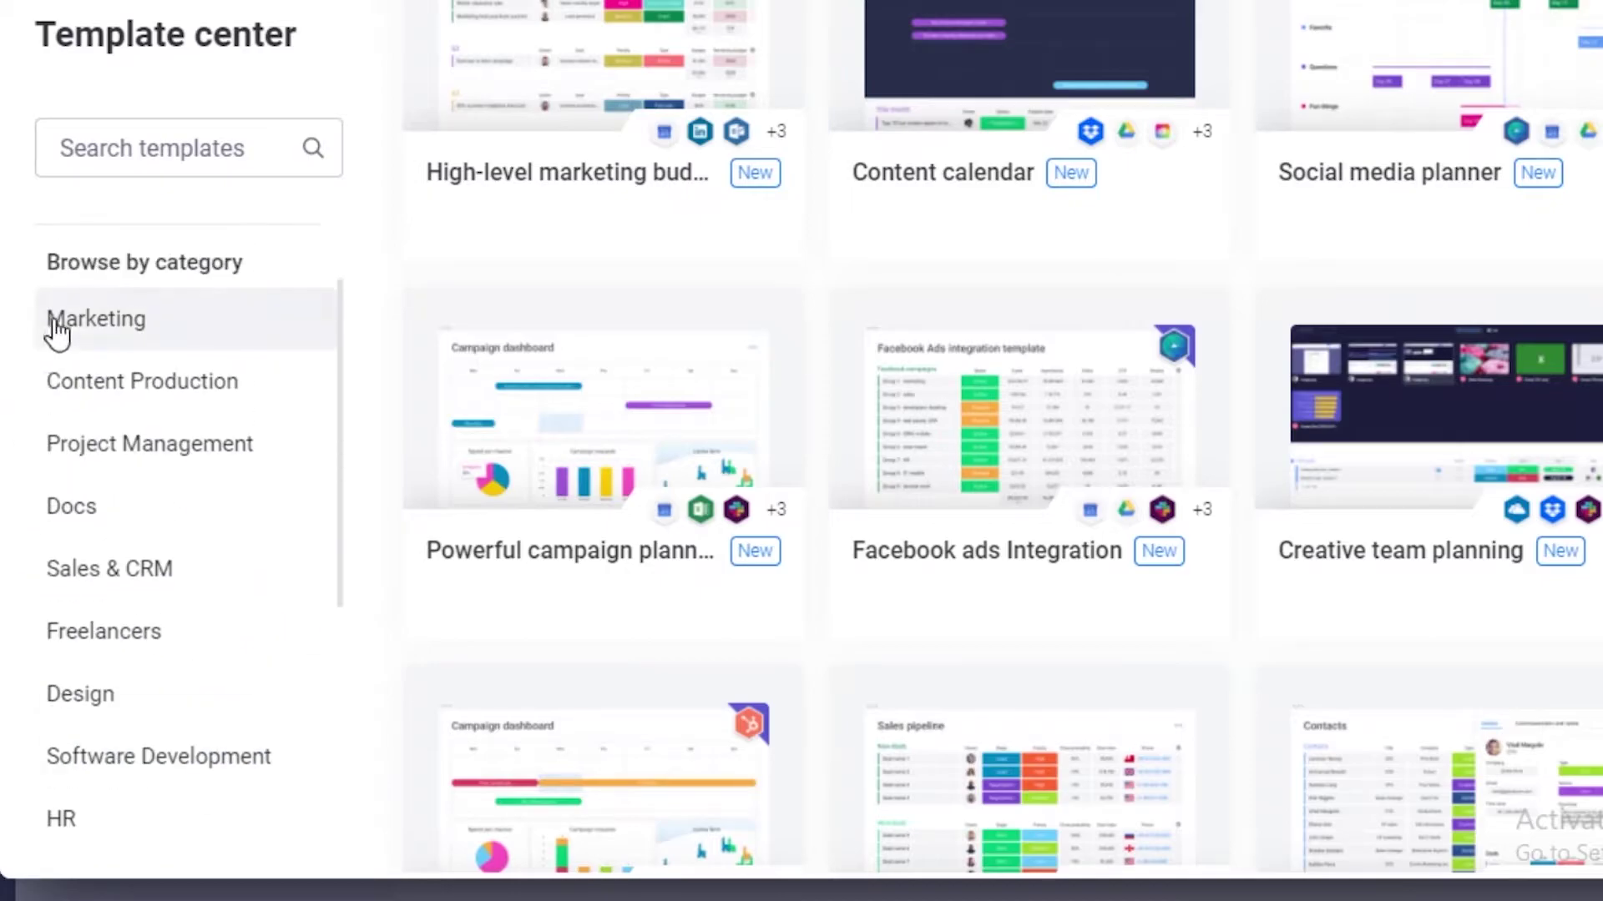
{"action": "scroll", "coordinate": [143, 593], "scroll_direction": "down", "scroll_amount": 4}
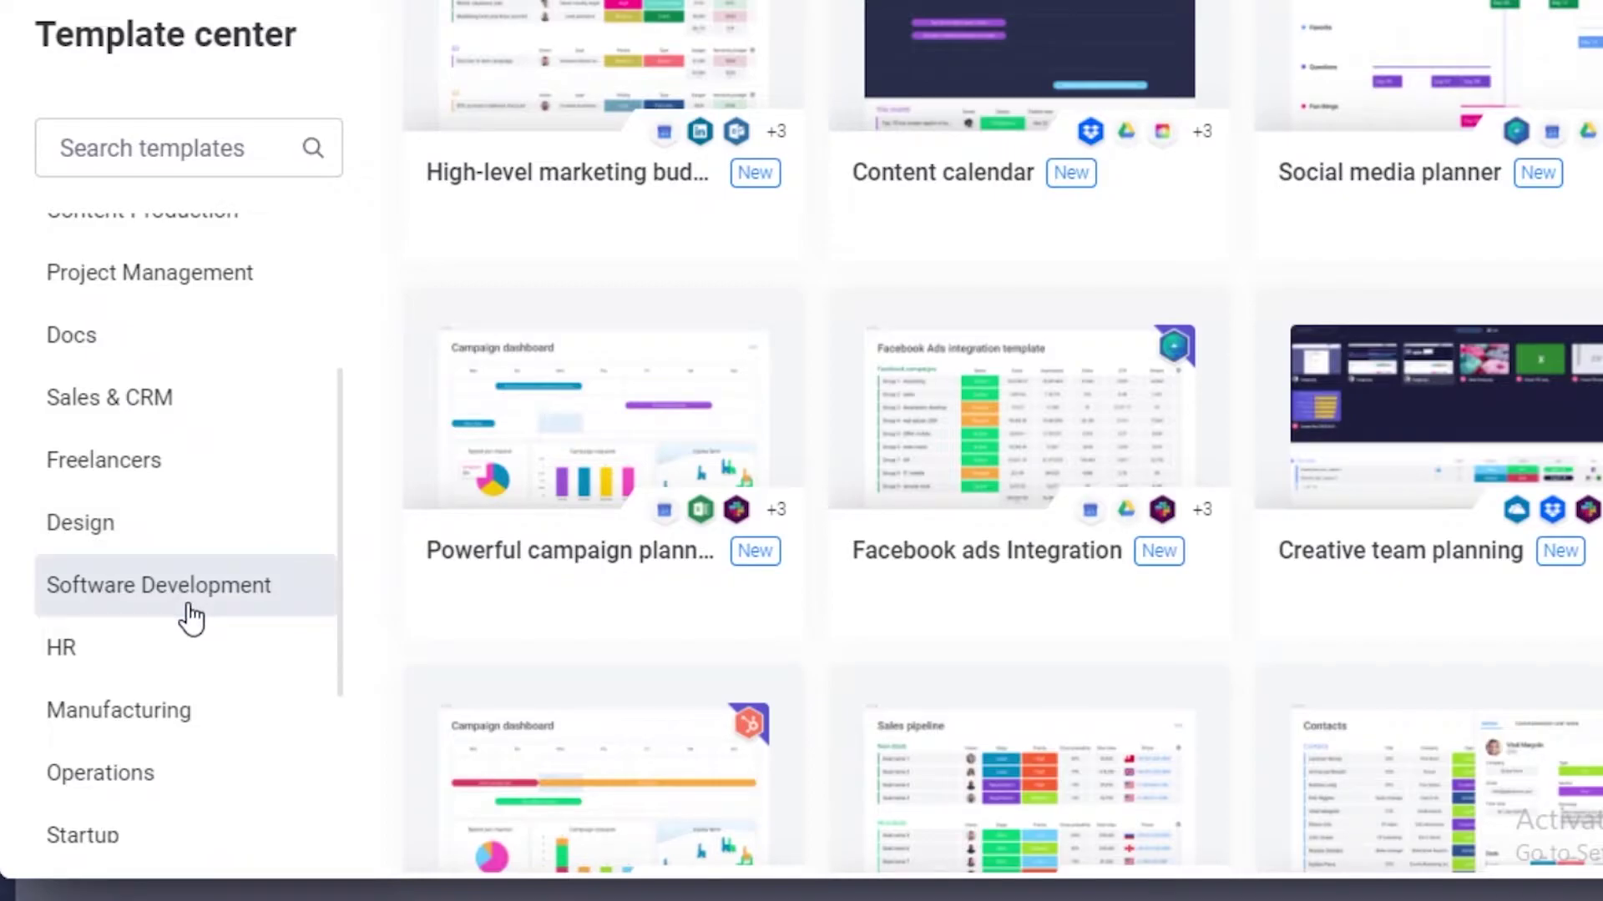
{"action": "scroll", "coordinate": [184, 634], "scroll_direction": "down", "scroll_amount": 4}
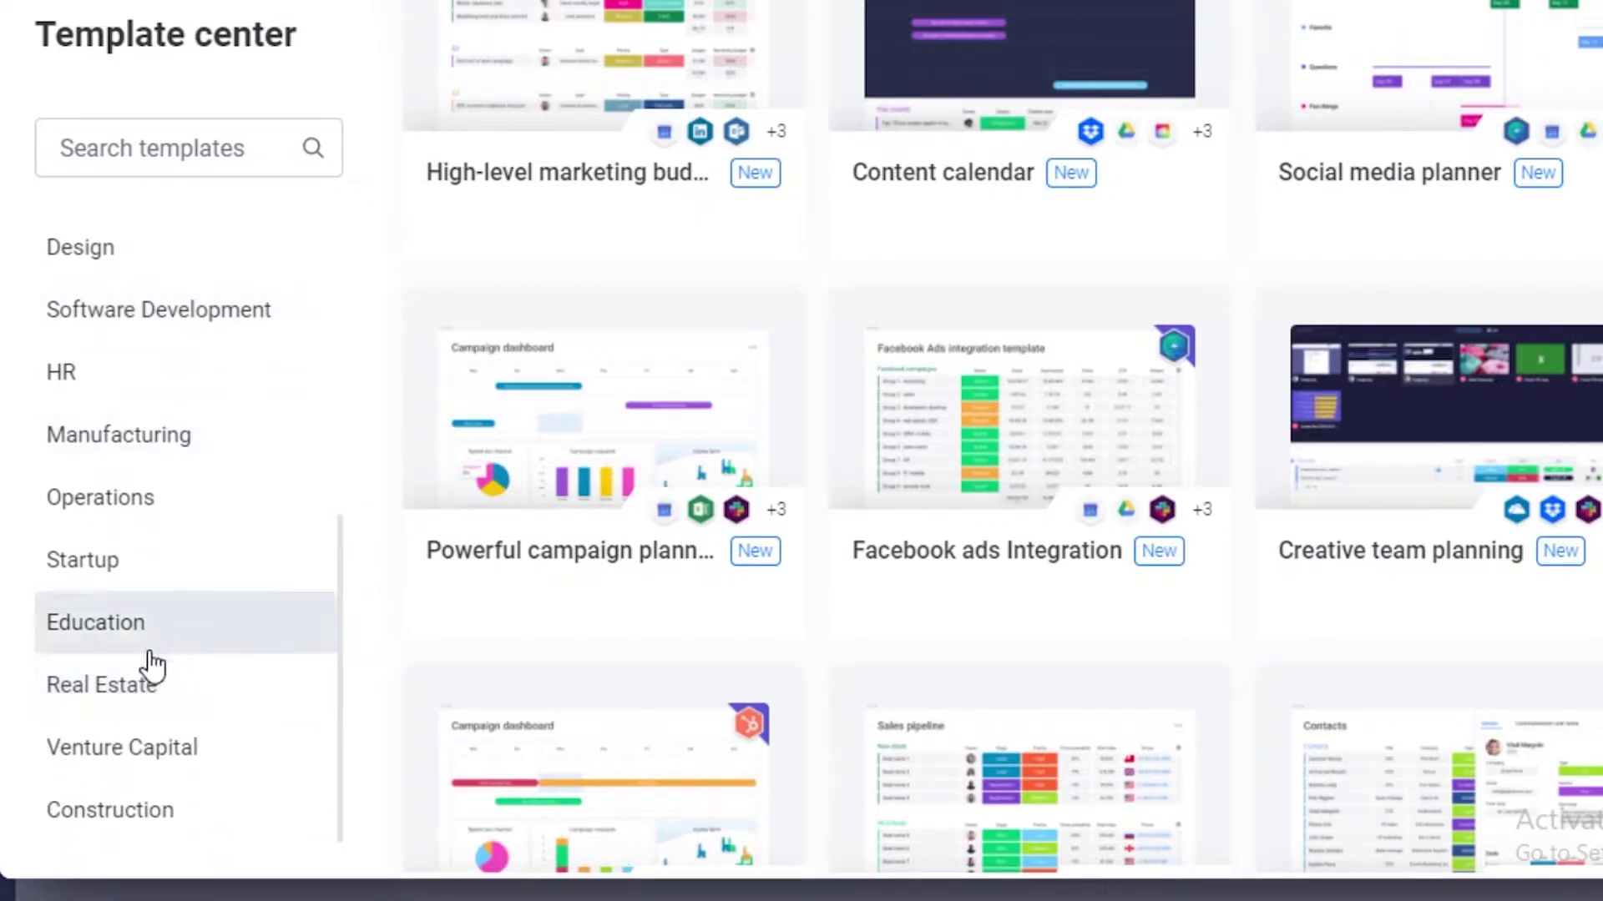
{"action": "scroll", "coordinate": [75, 673], "scroll_direction": "up", "scroll_amount": 3}
{"action": "scroll", "coordinate": [79, 678], "scroll_direction": "up", "scroll_amount": 4}
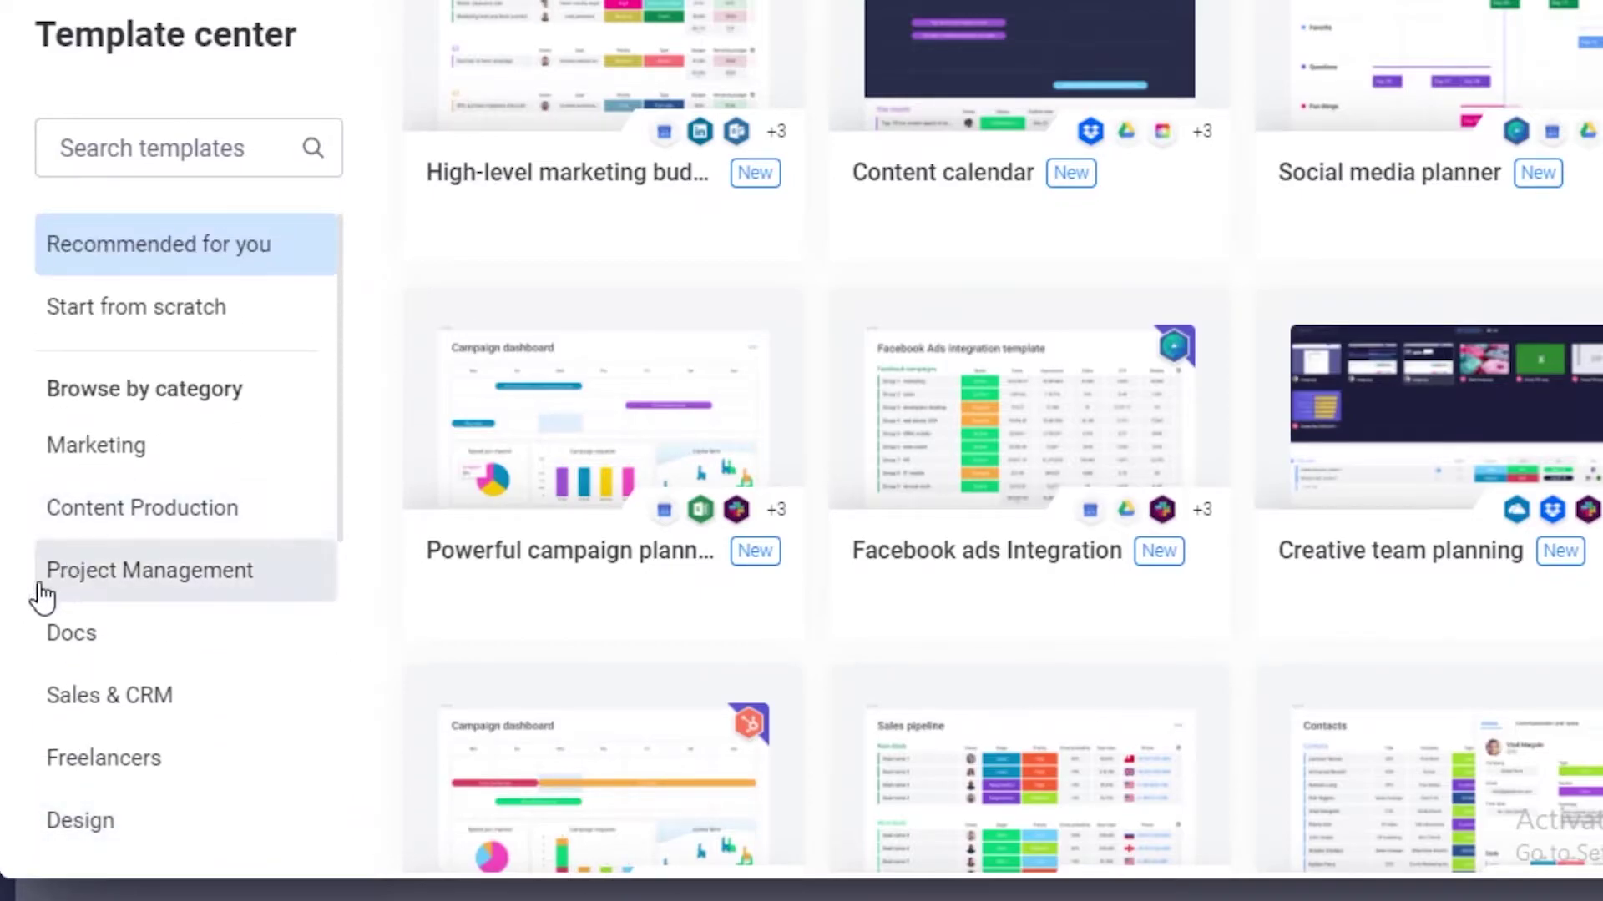
{"action": "scroll", "coordinate": [90, 644], "scroll_direction": "down", "scroll_amount": 6}
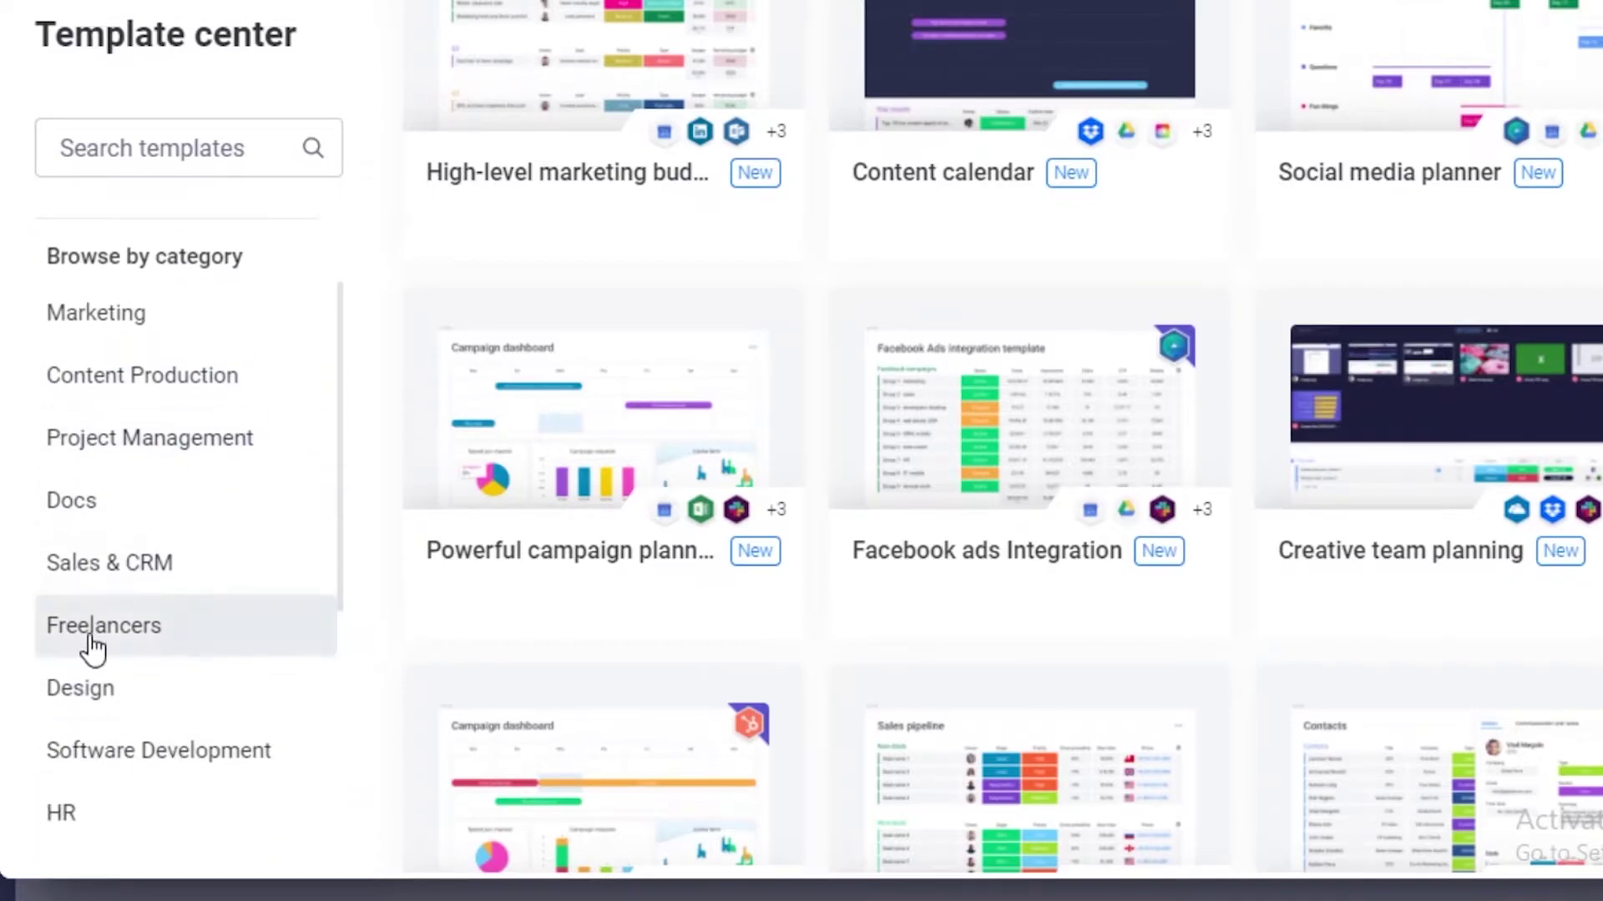
{"action": "scroll", "coordinate": [100, 740], "scroll_direction": "up", "scroll_amount": 5}
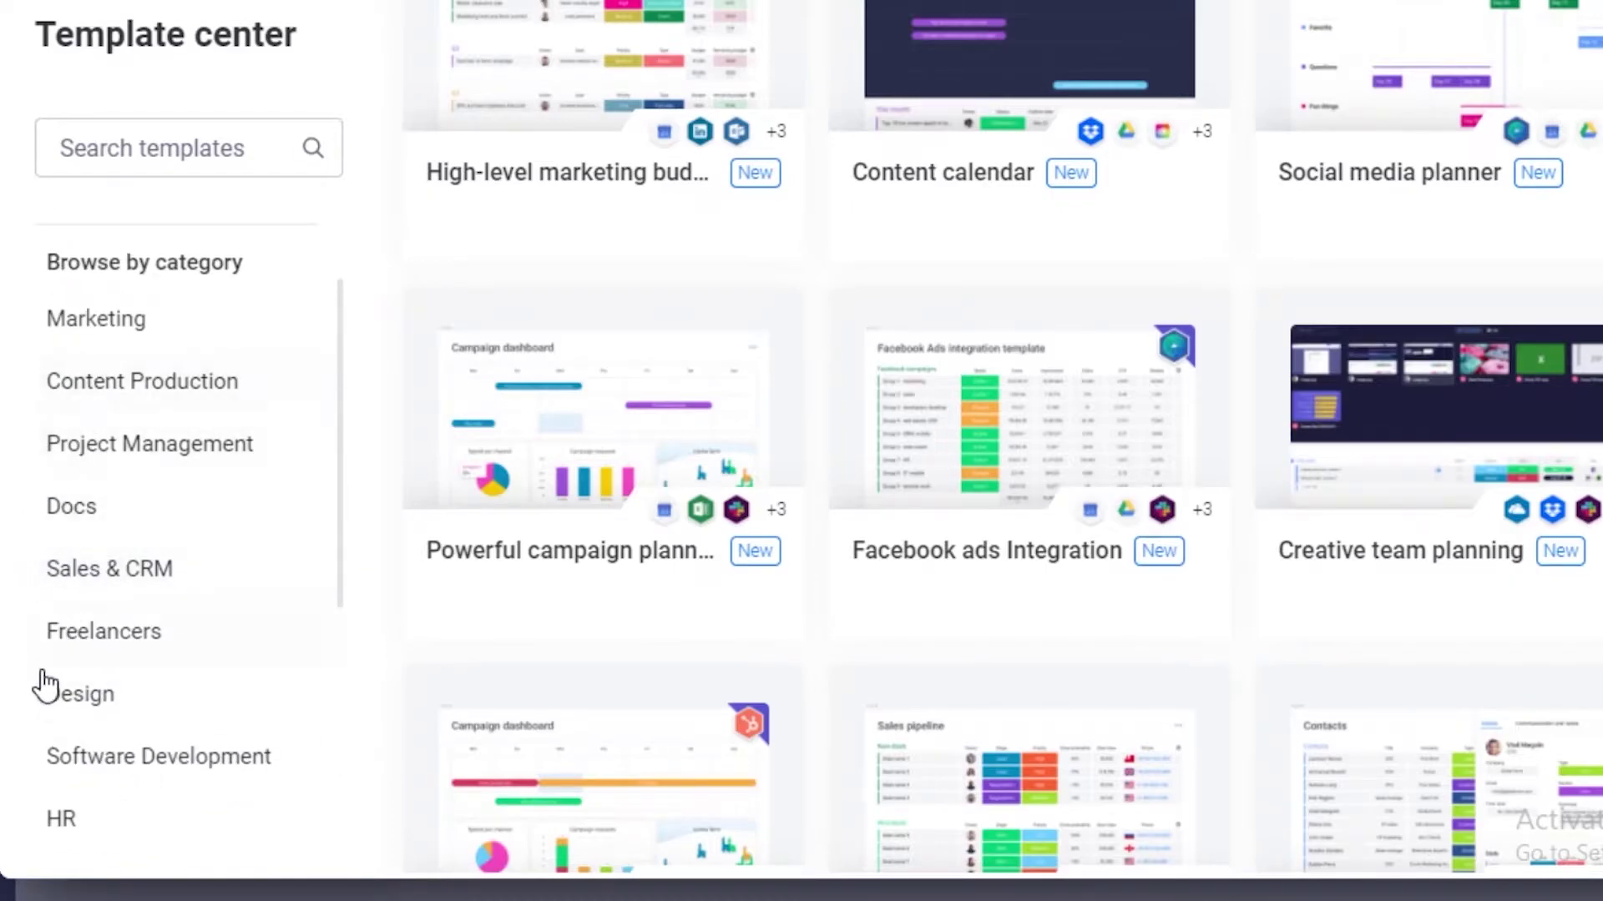
View the Start from scratch option and the templates in the Education category
{"action": "scroll", "coordinate": [50, 634], "scroll_direction": "up", "scroll_amount": 2}
{"action": "left_click", "coordinate": [125, 319]}
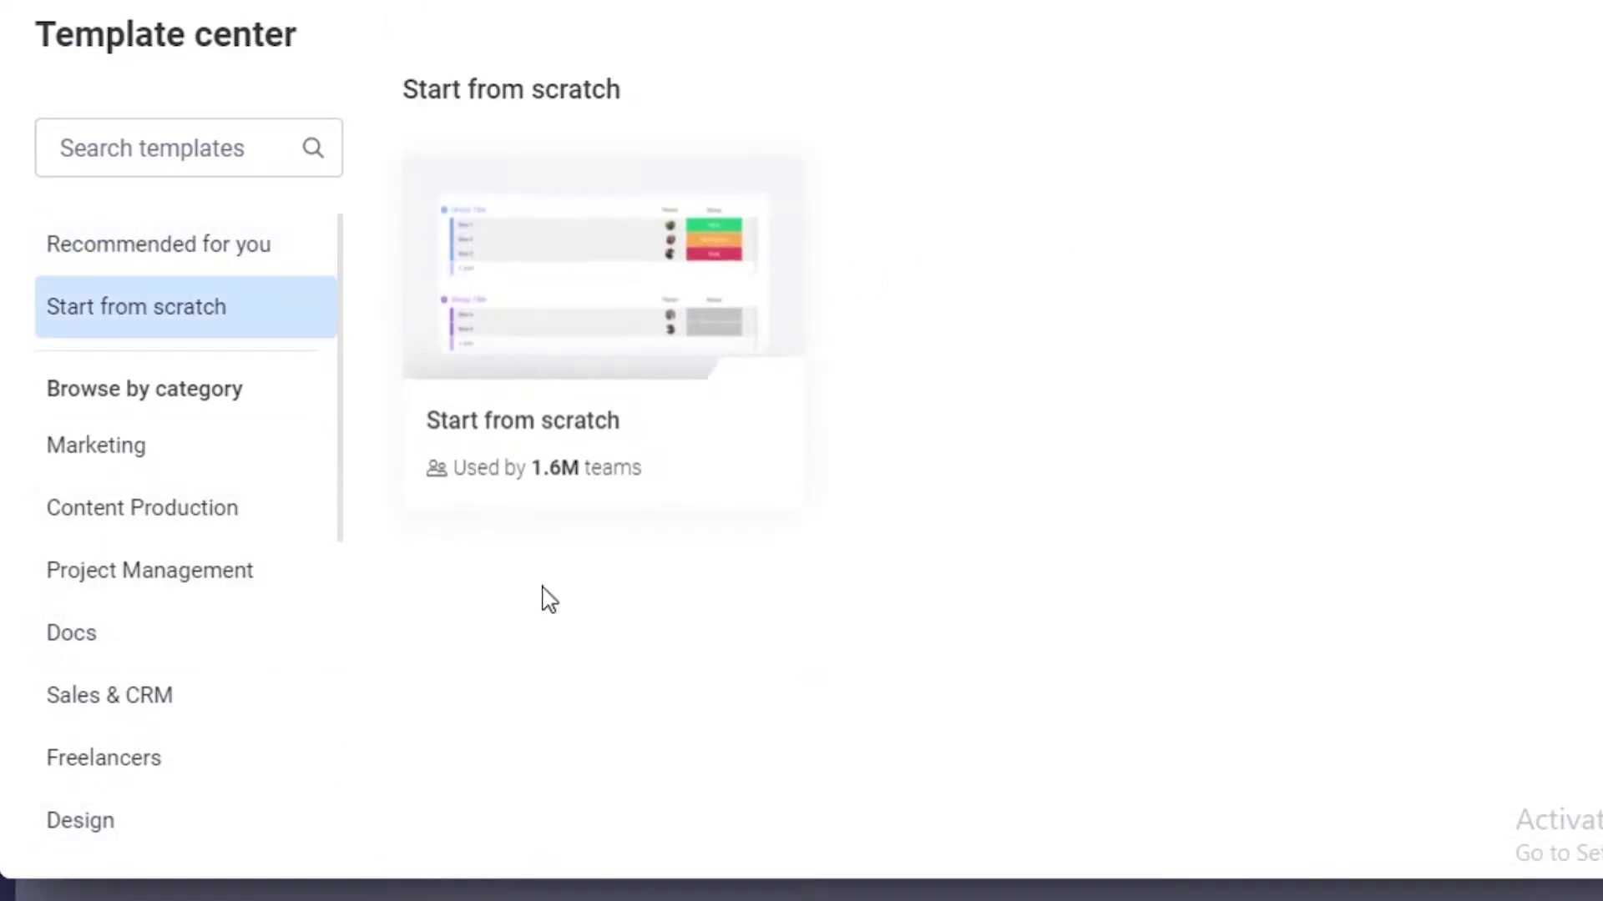
{"action": "scroll", "coordinate": [134, 446], "scroll_direction": "down", "scroll_amount": 5}
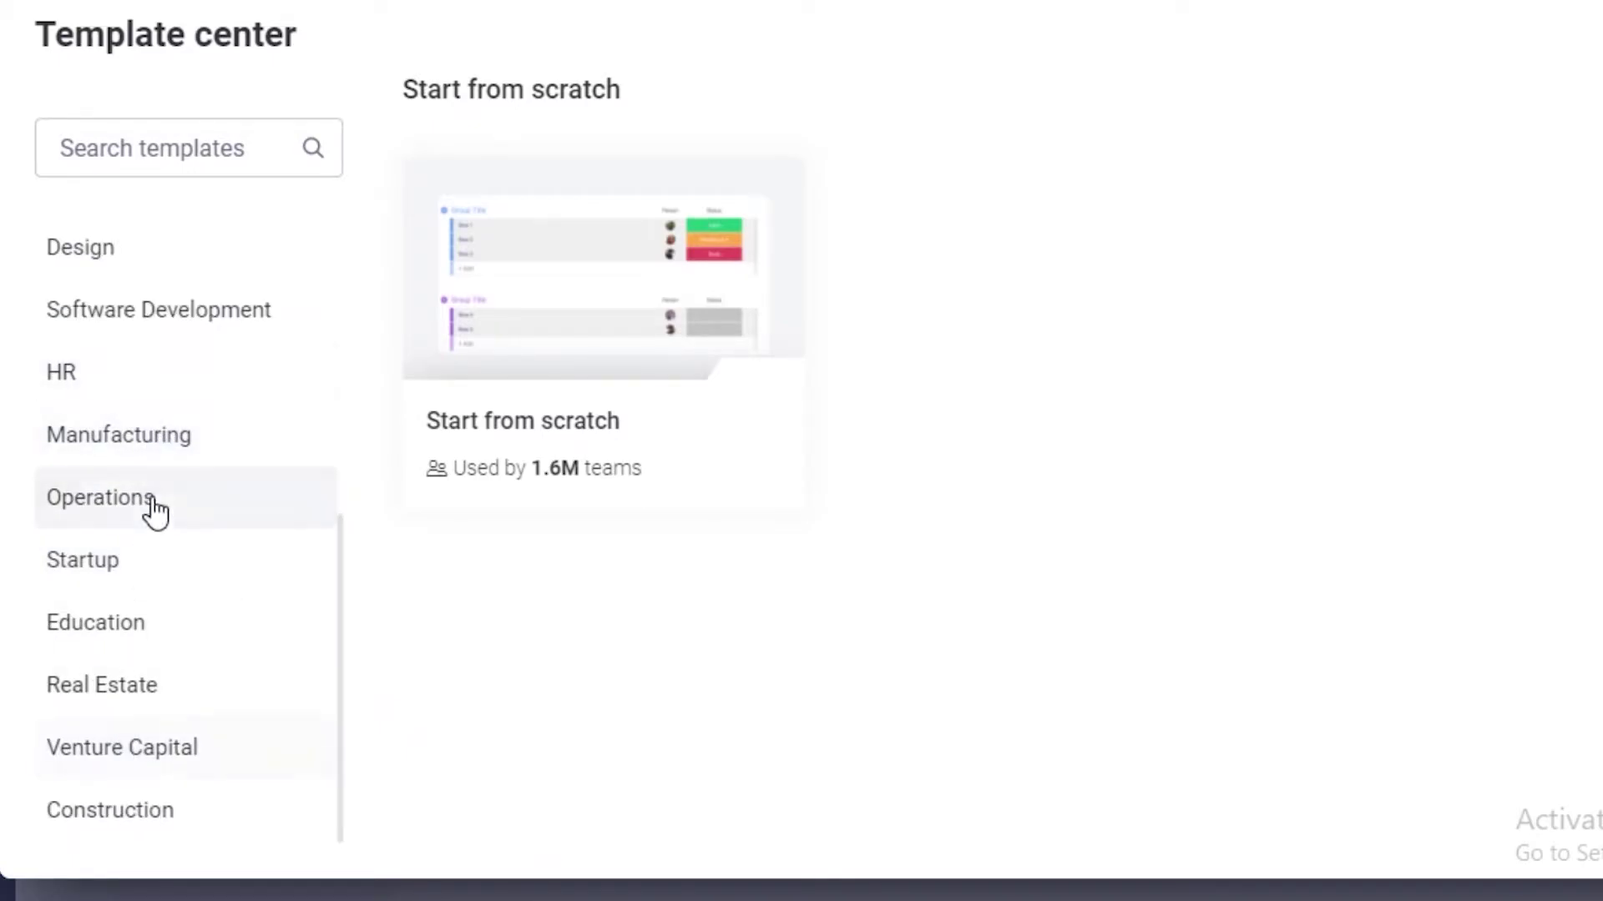
{"action": "left_click", "coordinate": [123, 625]}
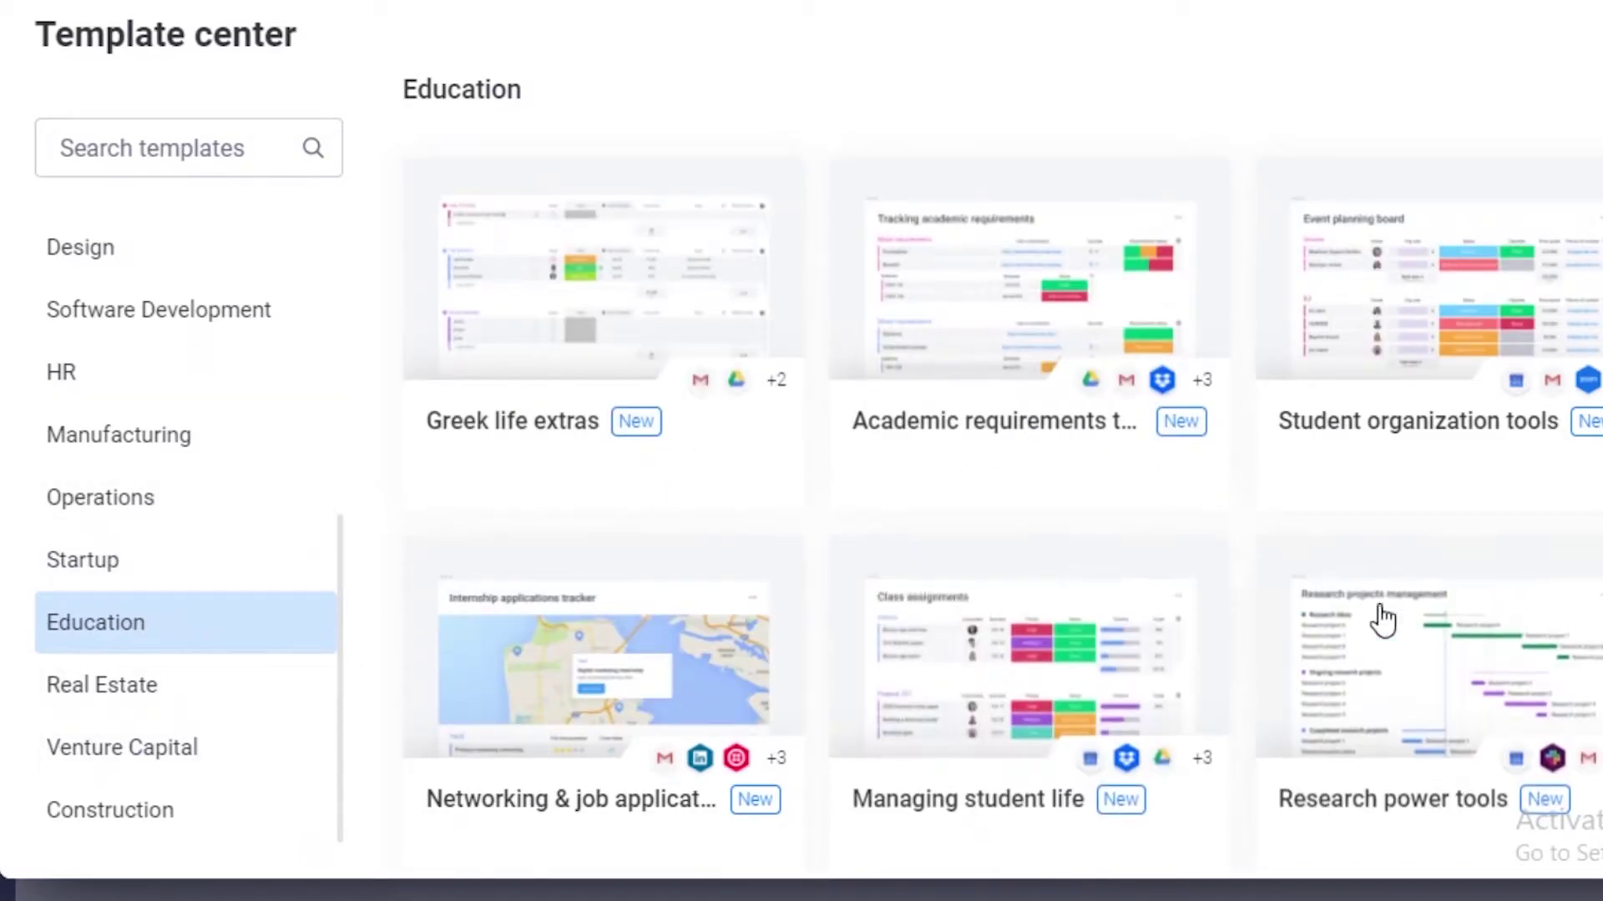
{"action": "mouse_move", "coordinate": [1342, 368]}
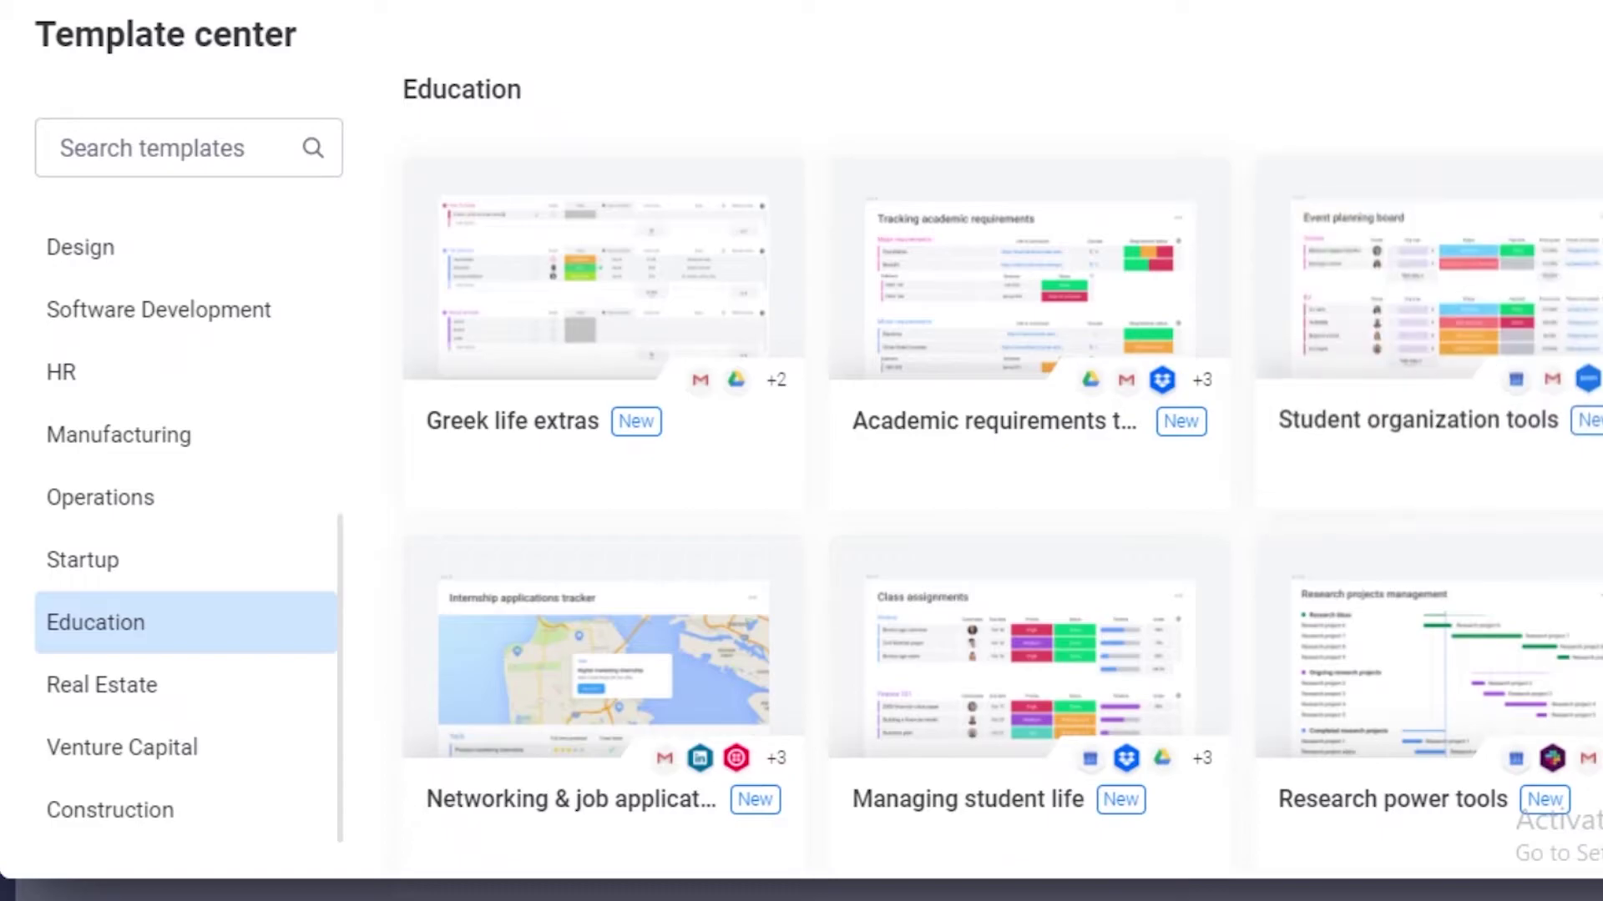
Use the Managing student life template from the Education category
{"action": "scroll", "coordinate": [918, 418], "scroll_direction": "down", "scroll_amount": 4}
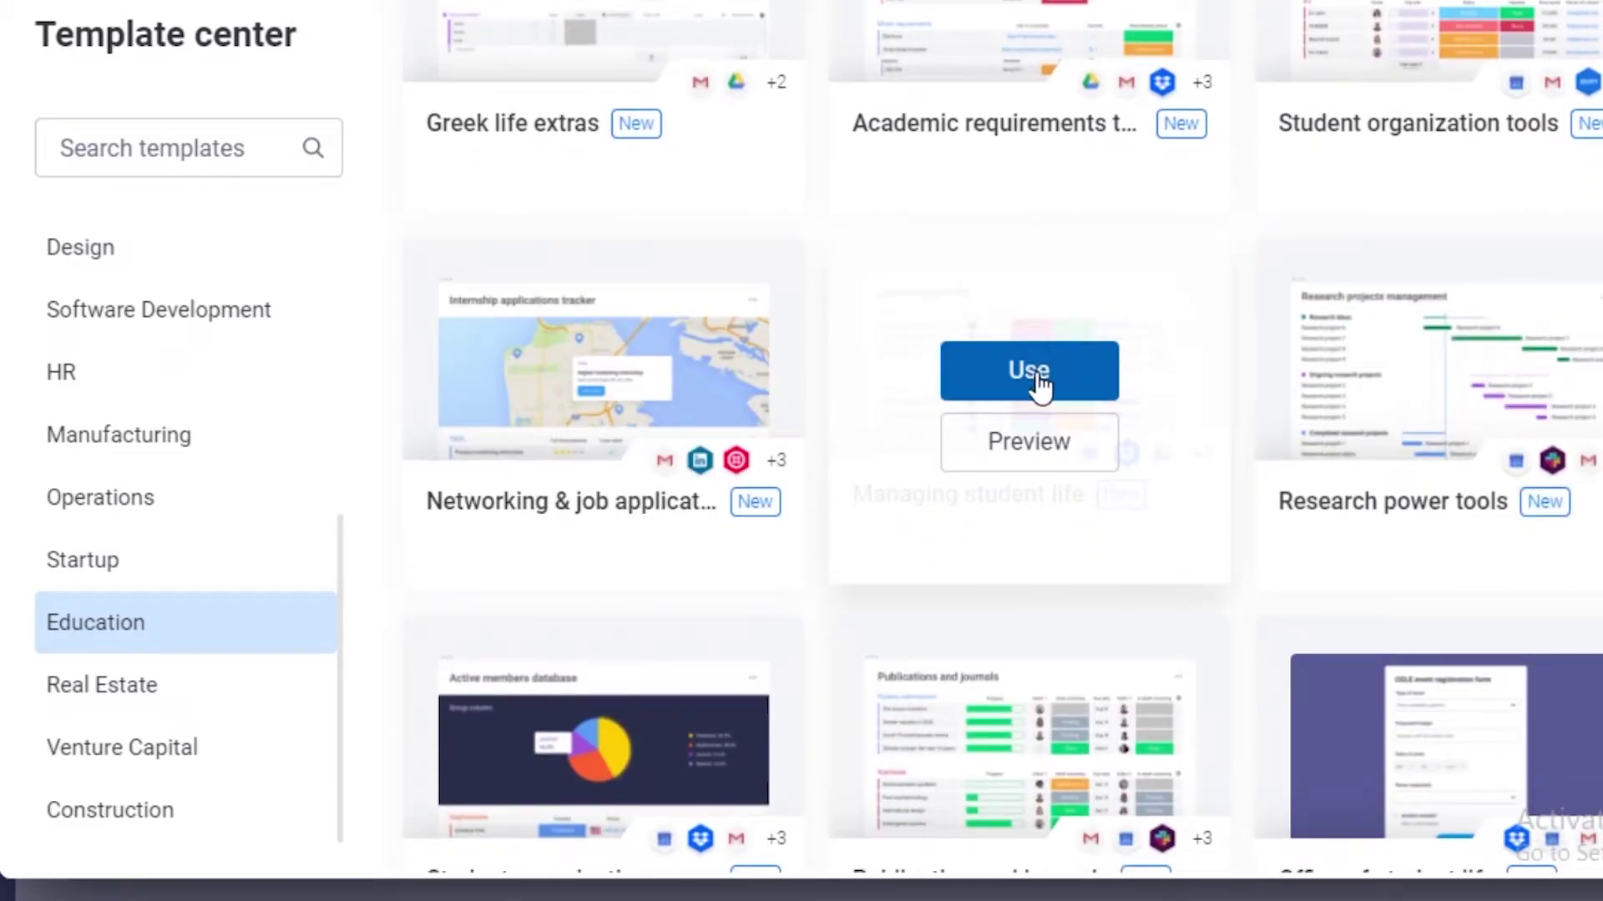
{"action": "left_click", "coordinate": [1046, 372]}
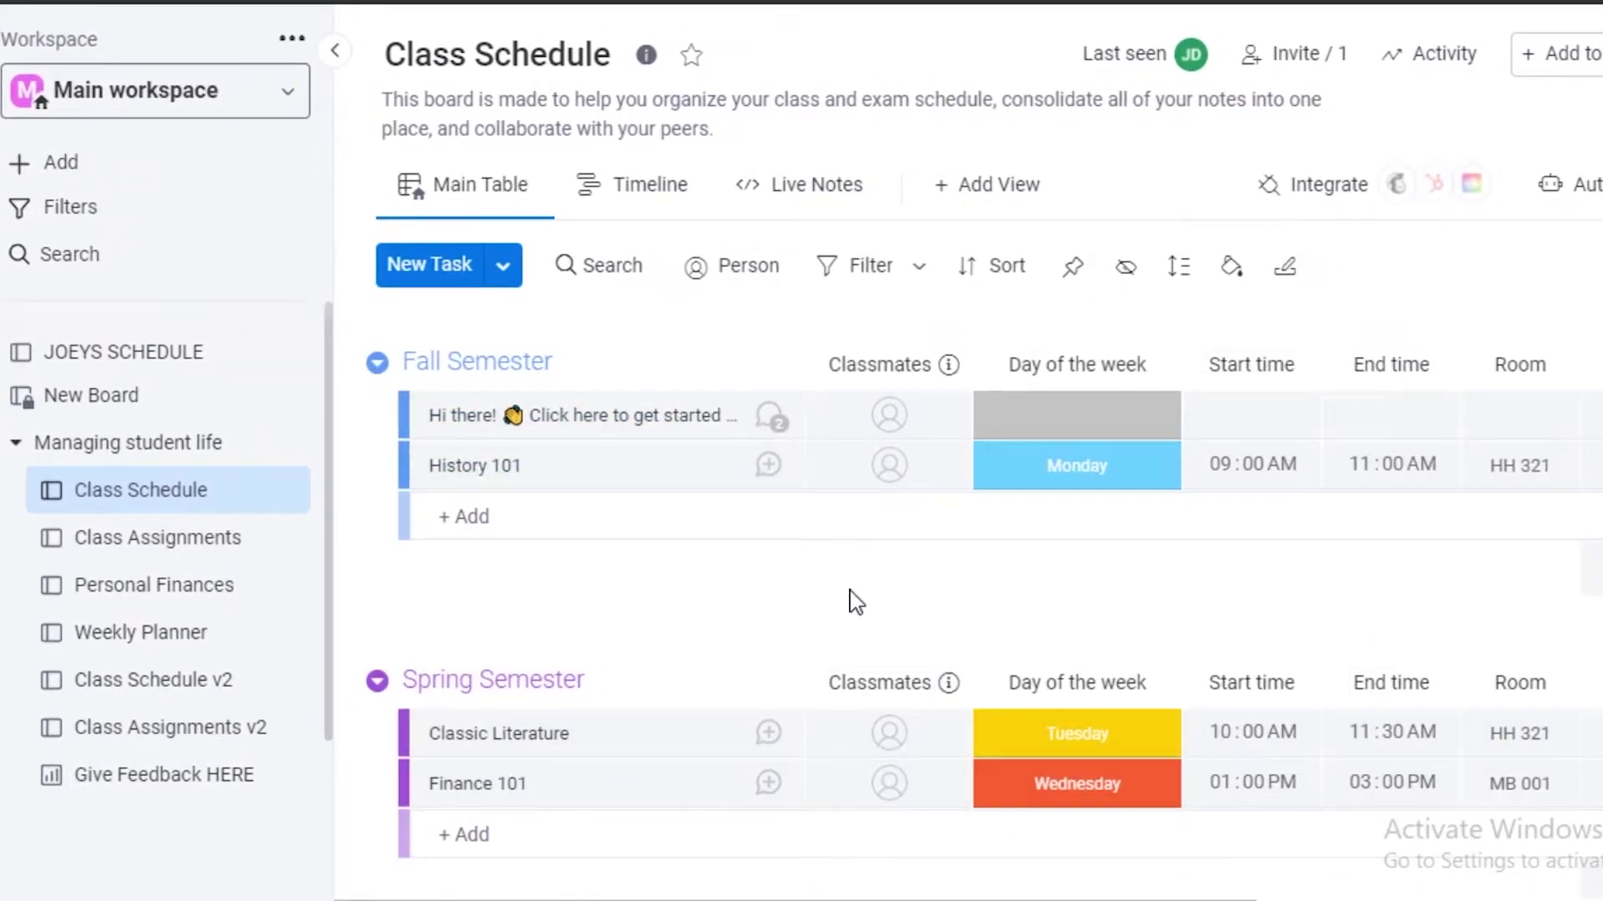
Rename the Class Schedule board as "ap math class"
{"action": "left_click", "coordinate": [507, 46]}
{"action": "triple_click", "coordinate": [601, 62]}
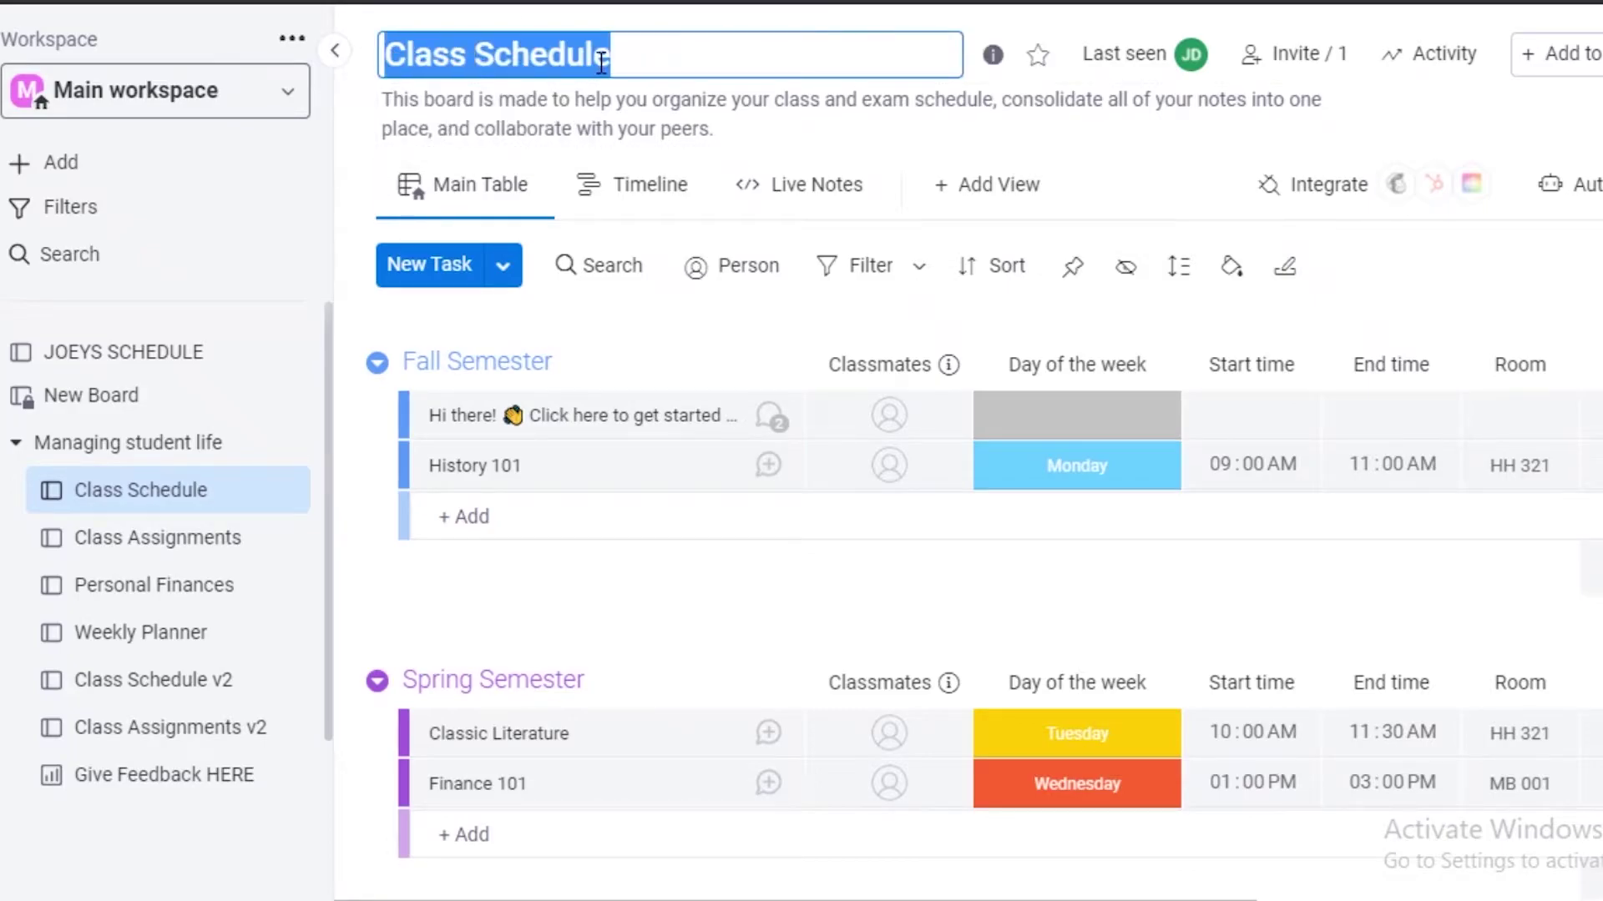
{"action": "type", "text": "ap"}
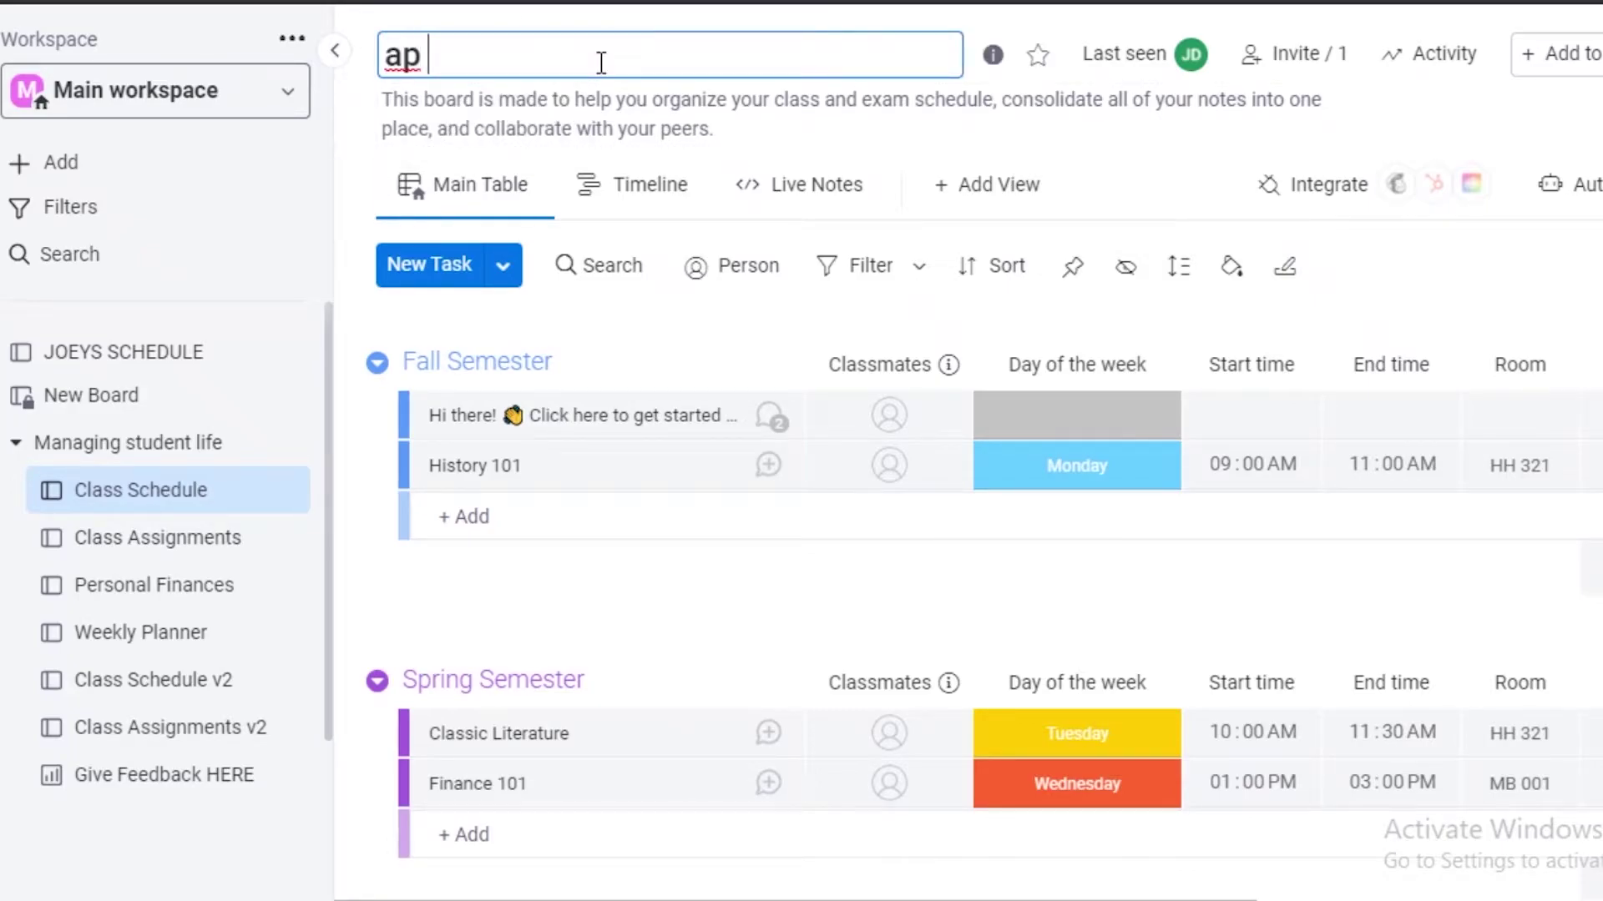
{"action": "type", "text": " math class"}
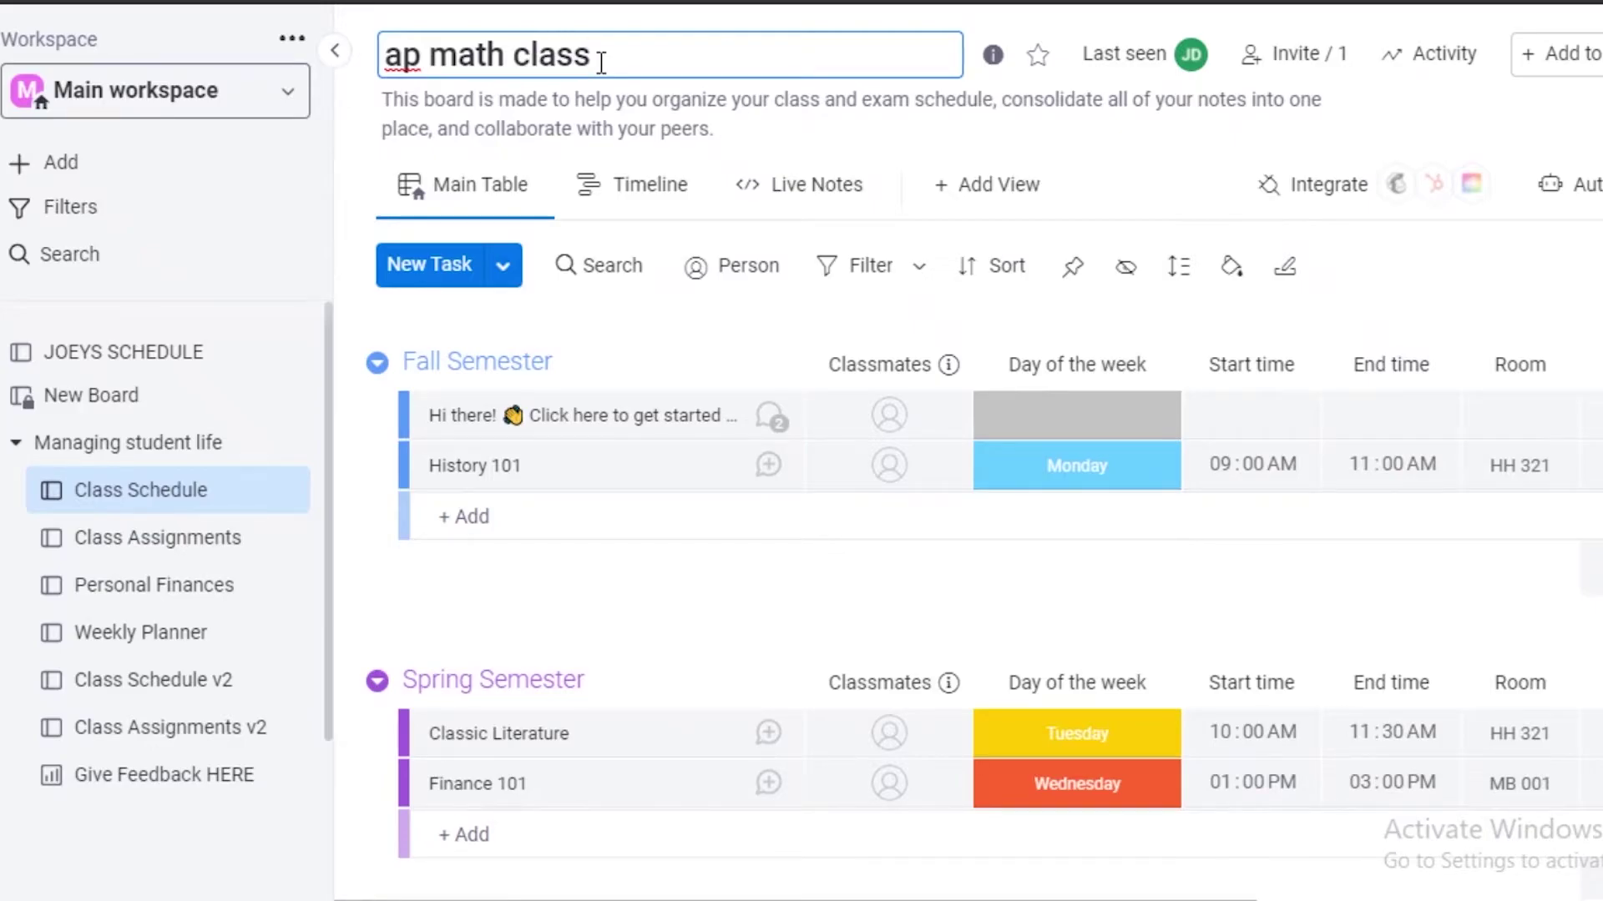
{"action": "key", "text": "Return"}
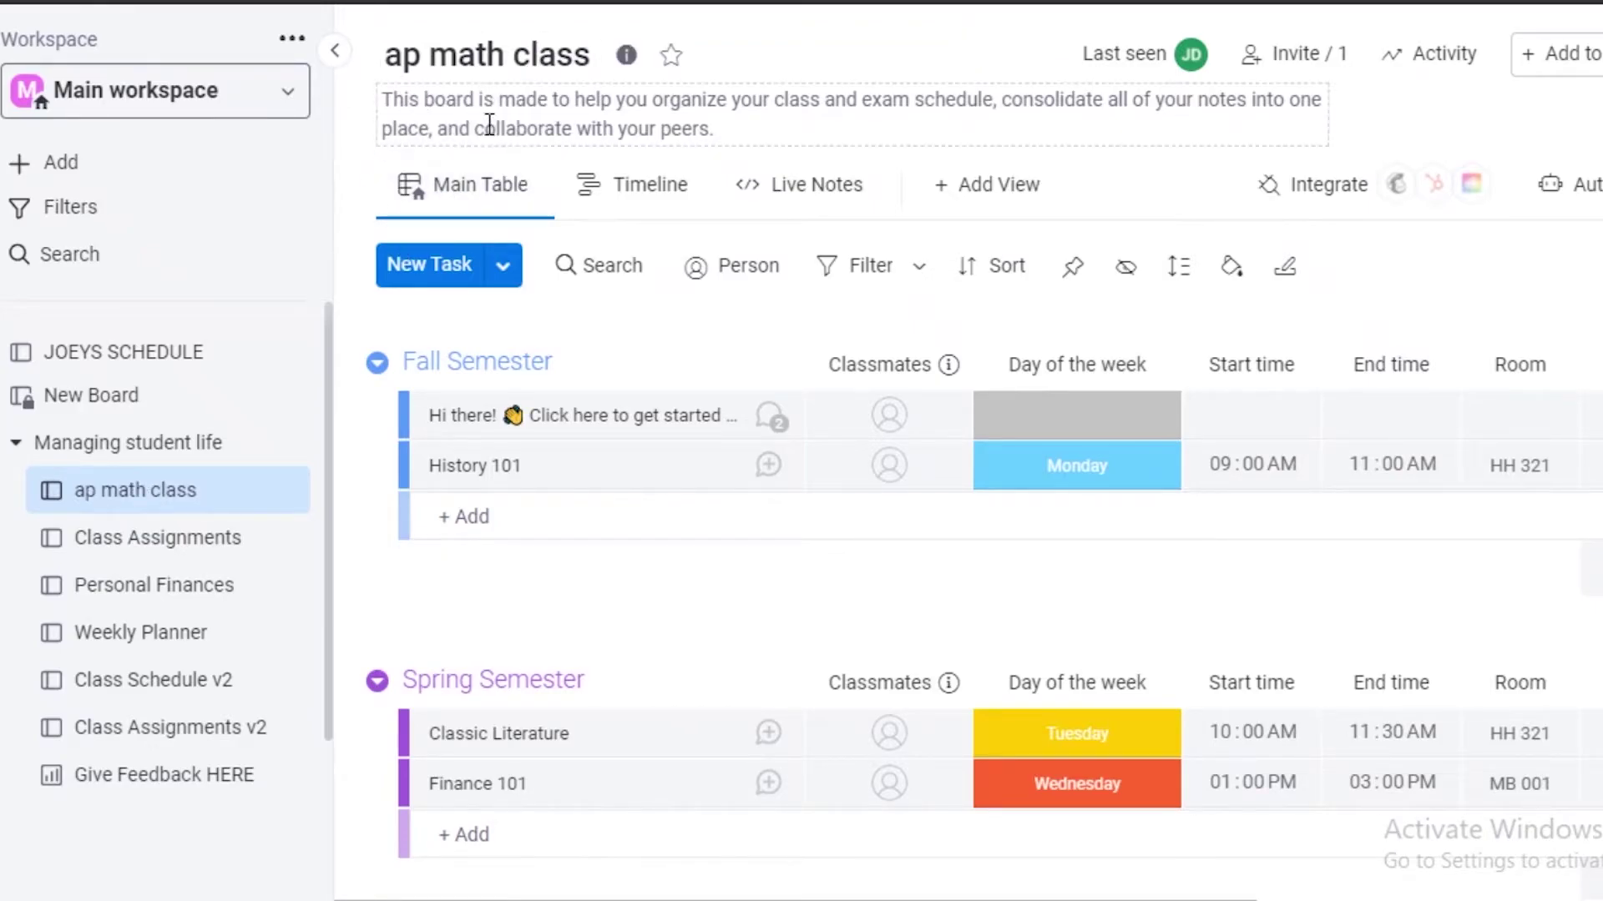
Replace the board's description with "....."
{"action": "left_click", "coordinate": [782, 113]}
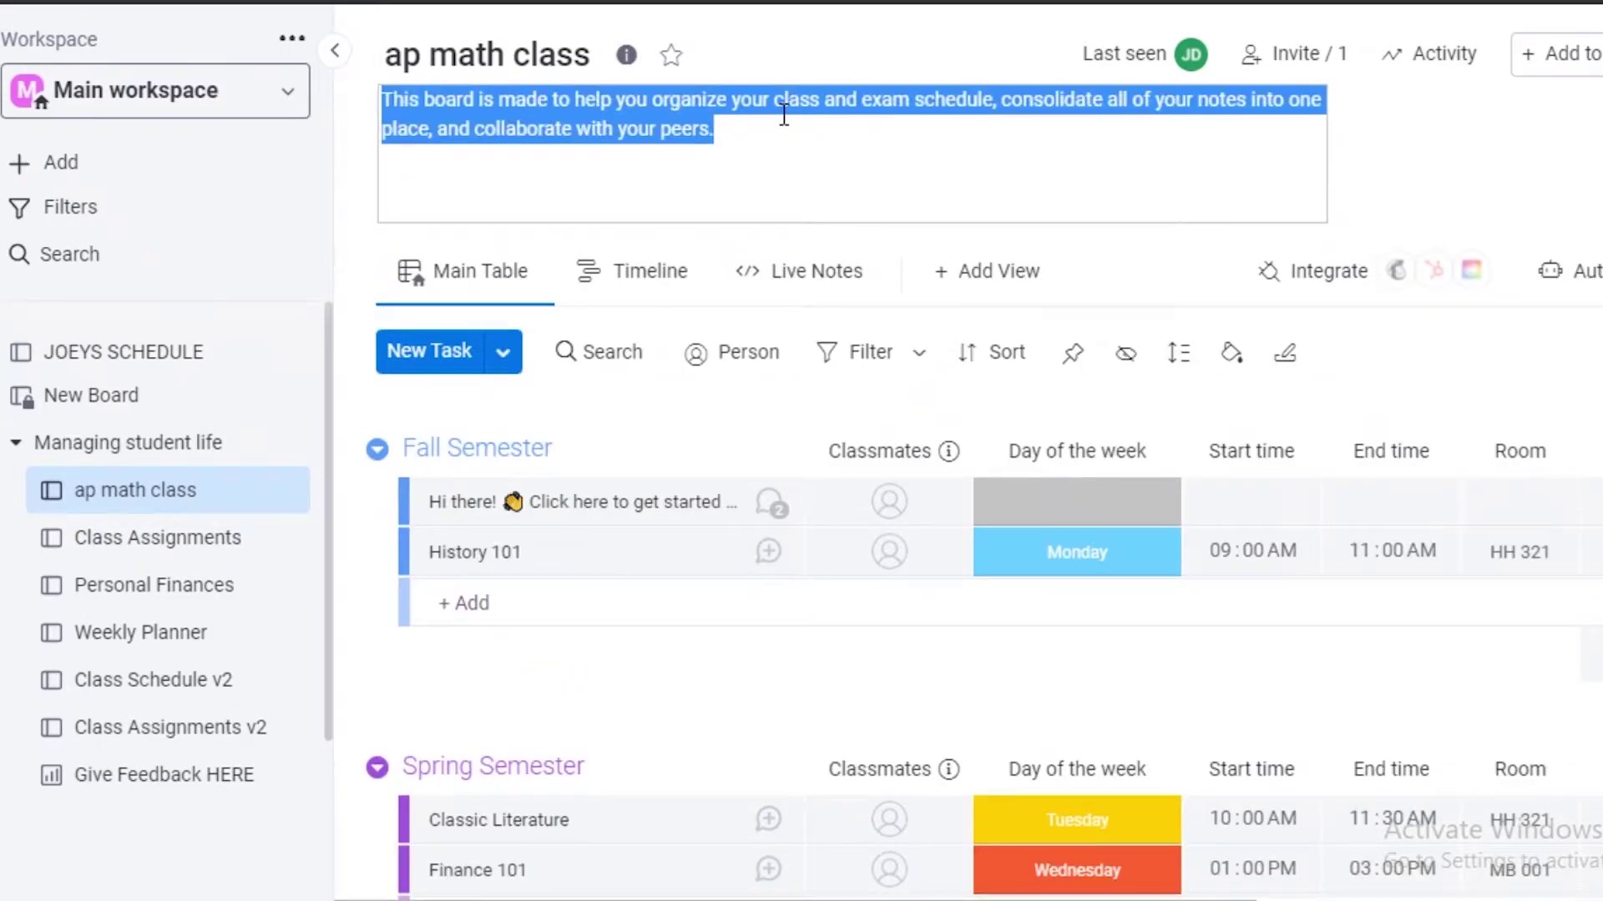
{"action": "key", "text": "BackSpace"}
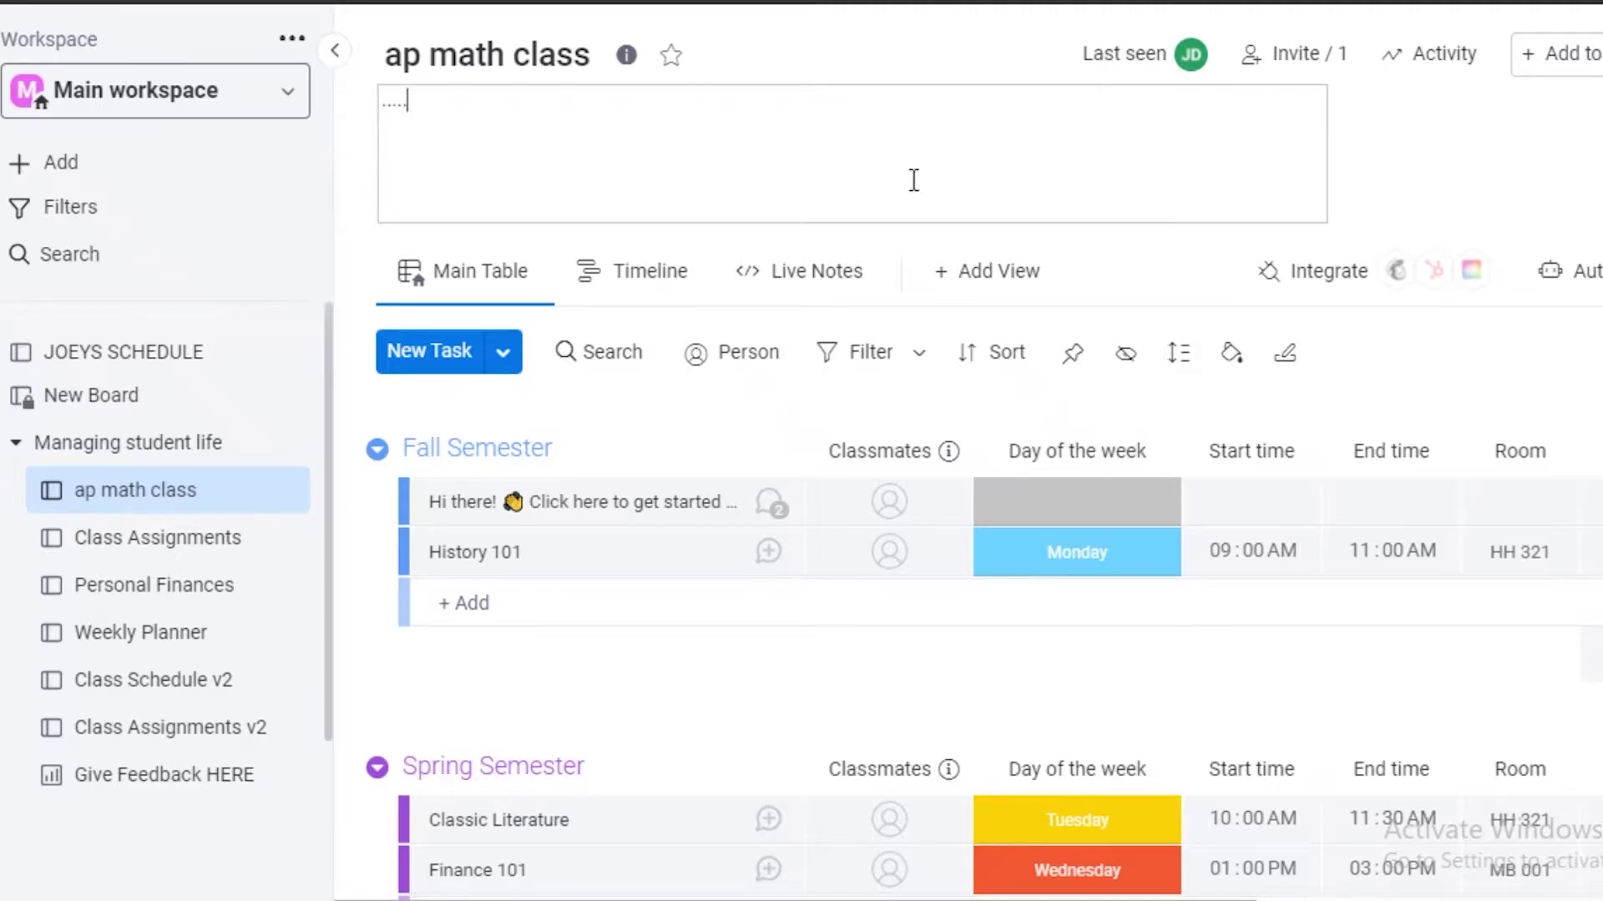
{"action": "type", "text": "....."}
{"action": "left_click", "coordinate": [1544, 143]}
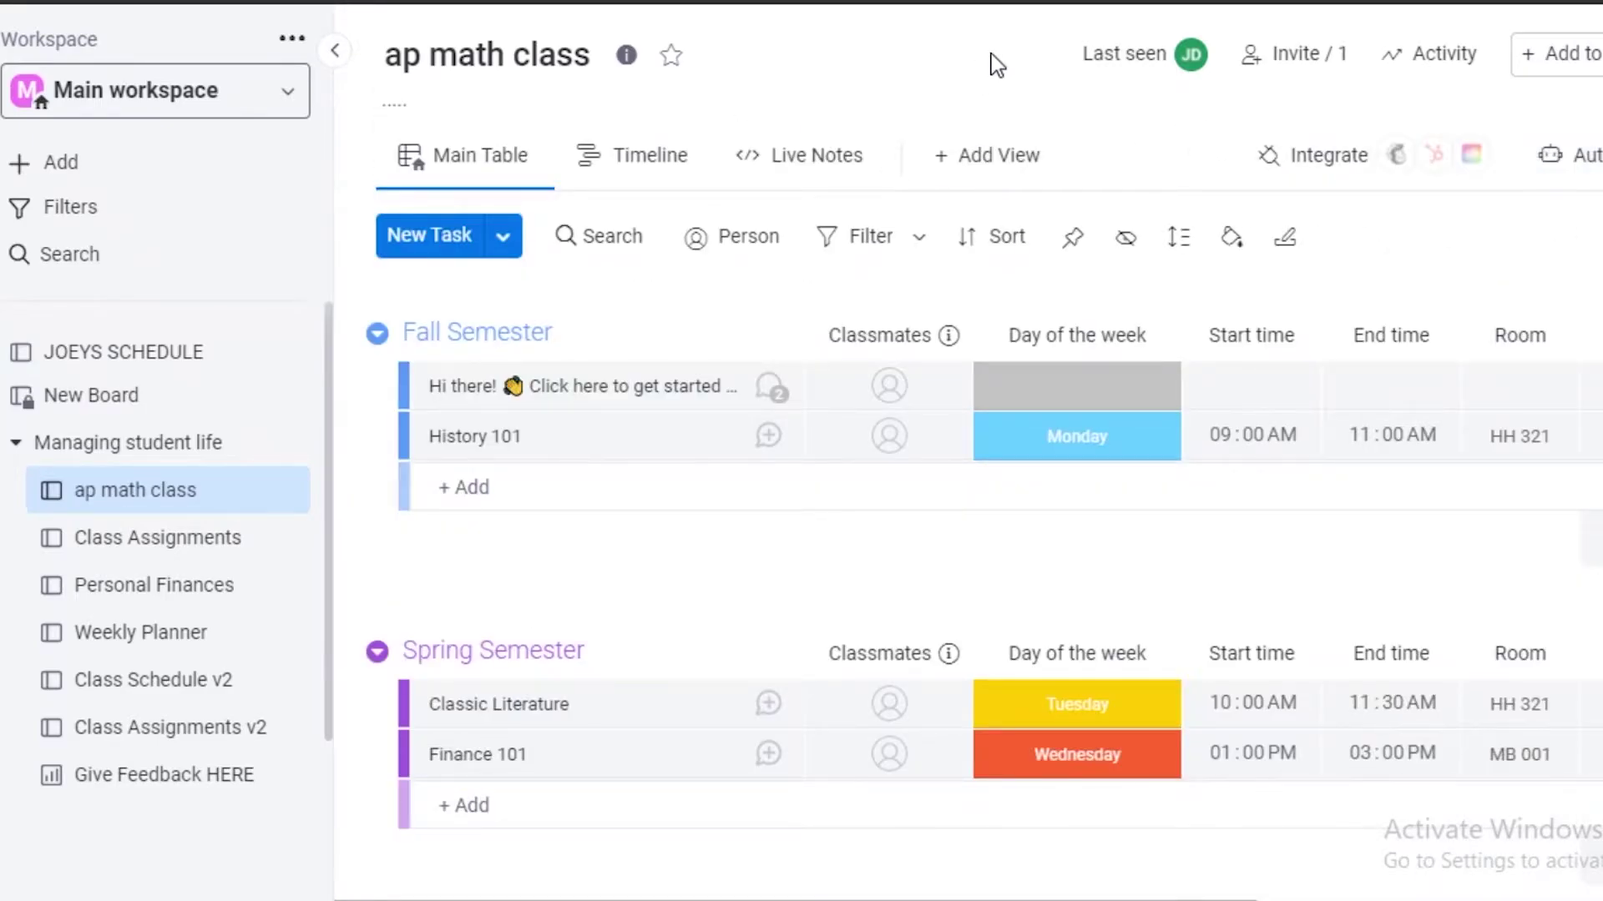
View the list of board members and close it
{"action": "left_click", "coordinate": [1324, 64]}
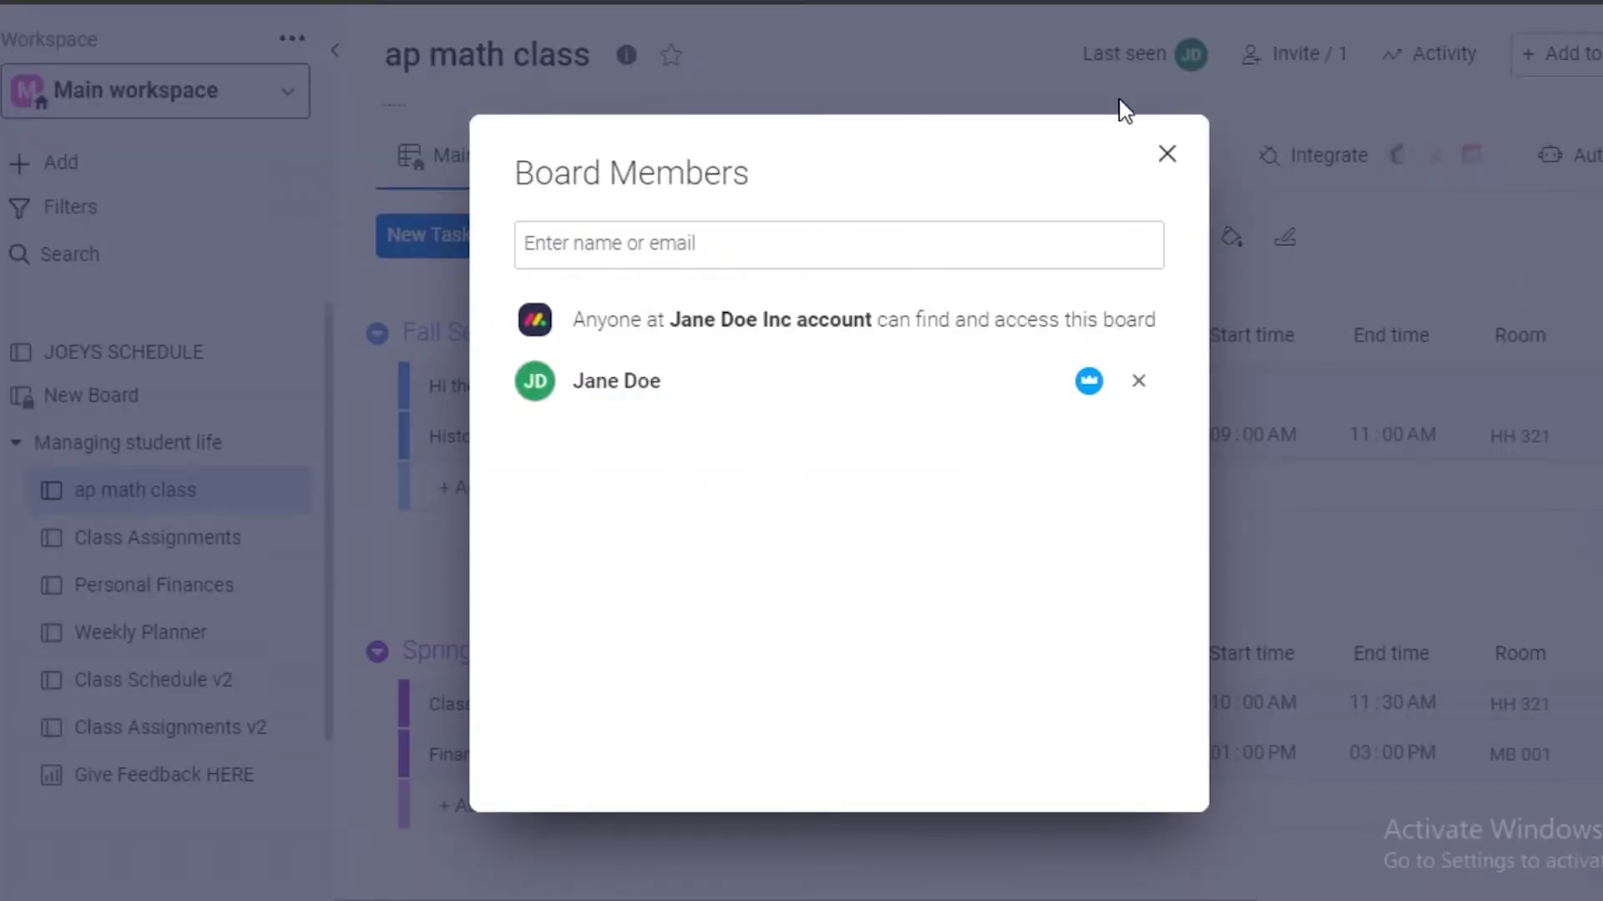
{"action": "left_click", "coordinate": [1166, 154]}
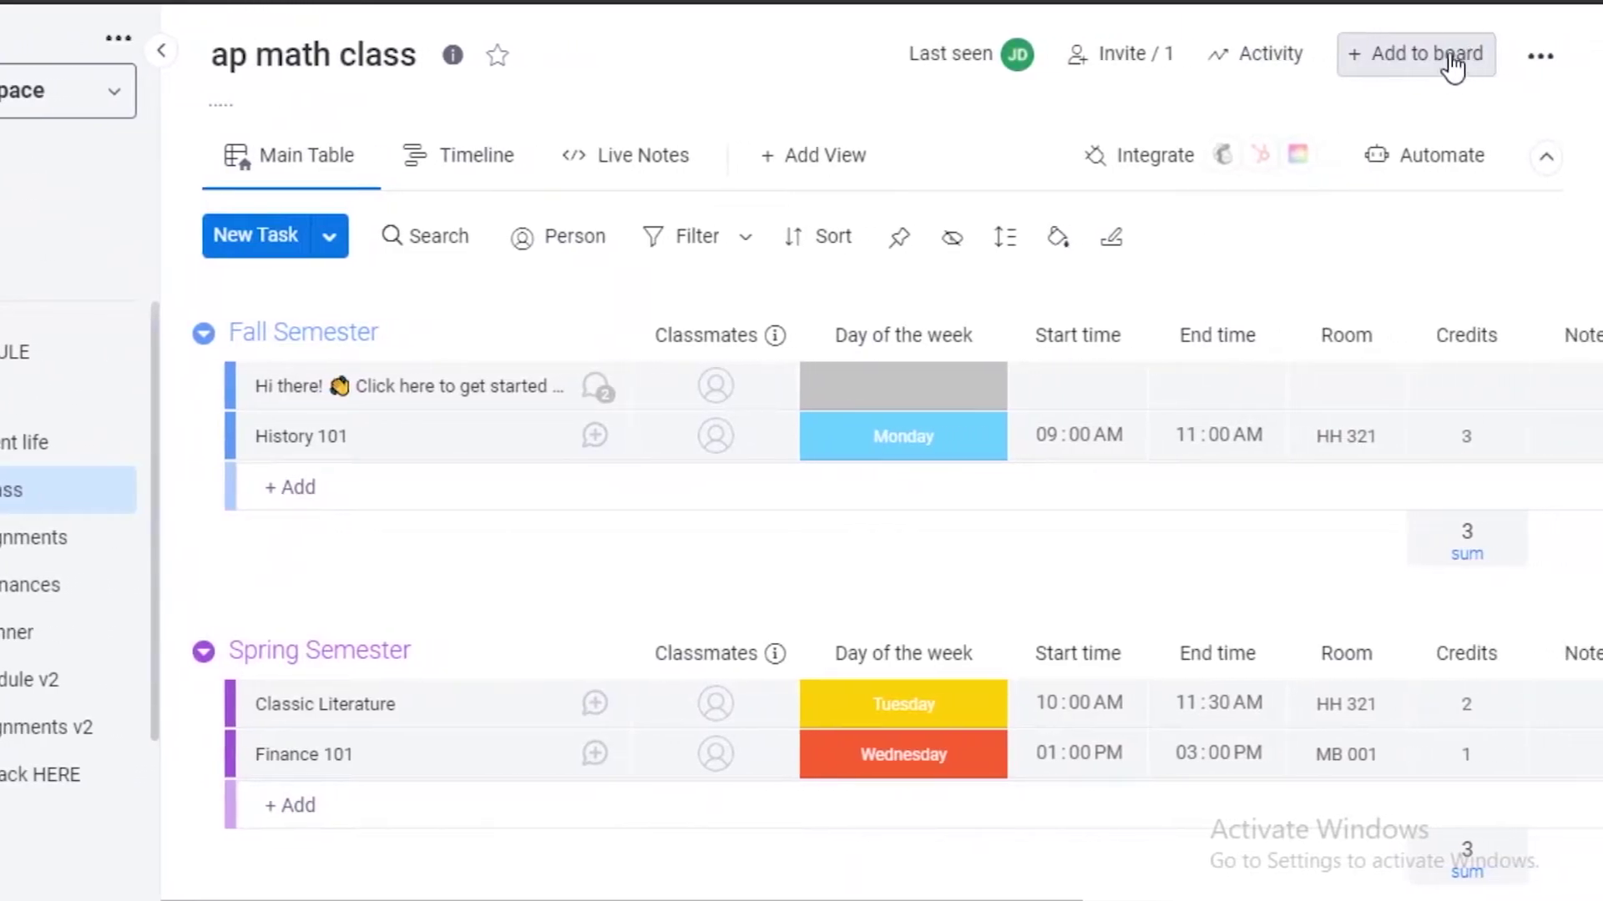
Restrict the board's edit permissions to content only in items assigned to people in the Classmates column, and save
{"action": "left_click", "coordinate": [1569, 60]}
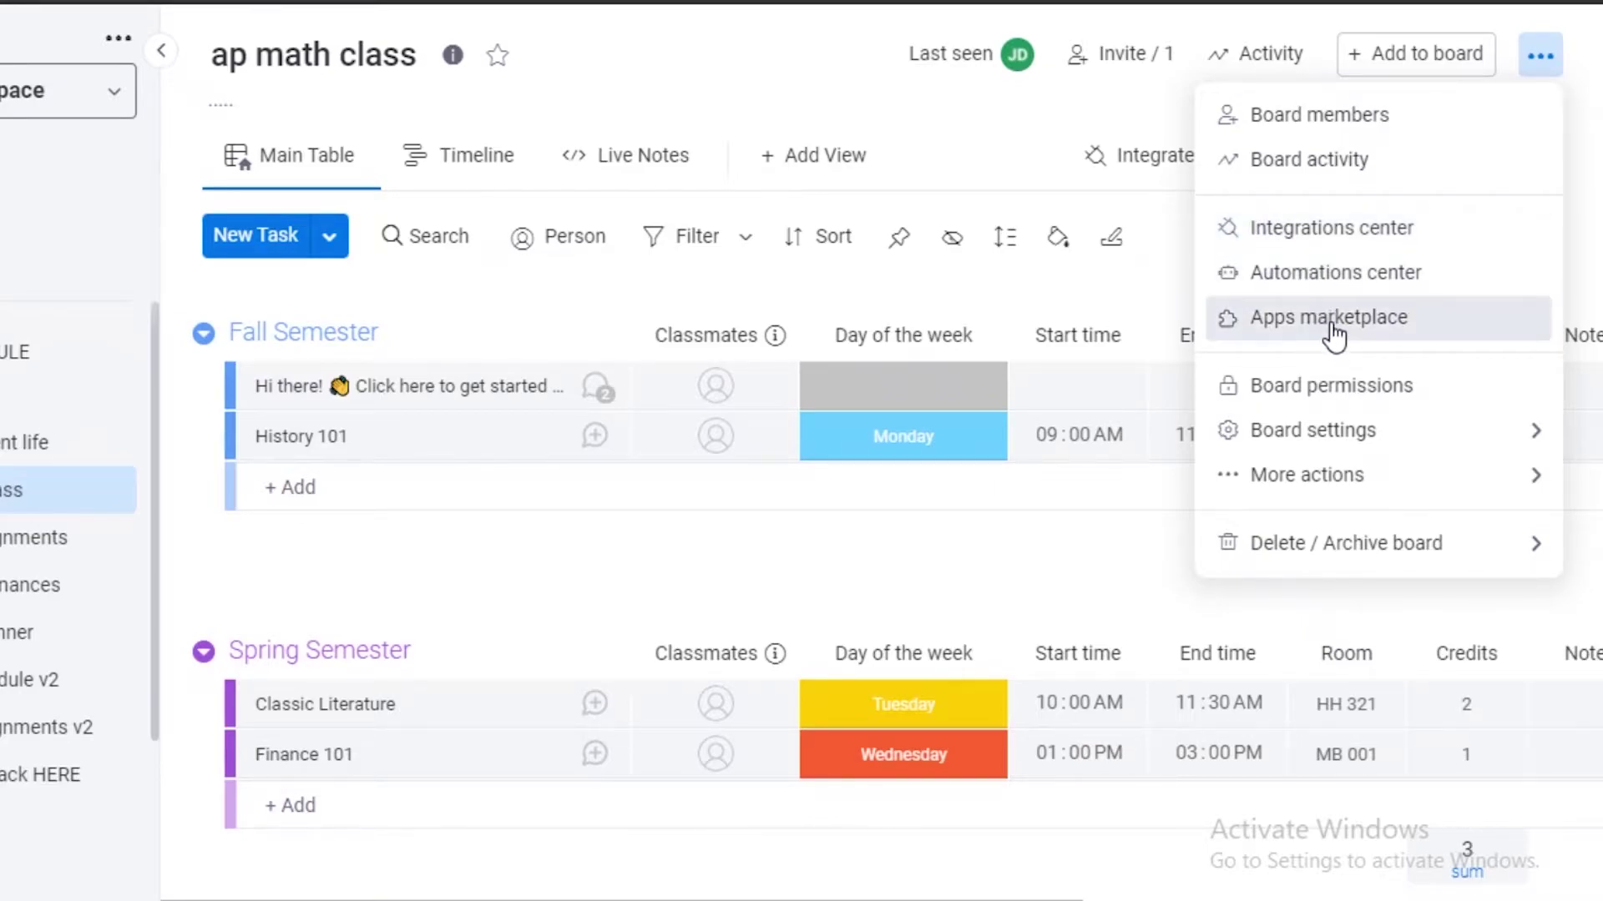
{"action": "left_click", "coordinate": [1360, 409]}
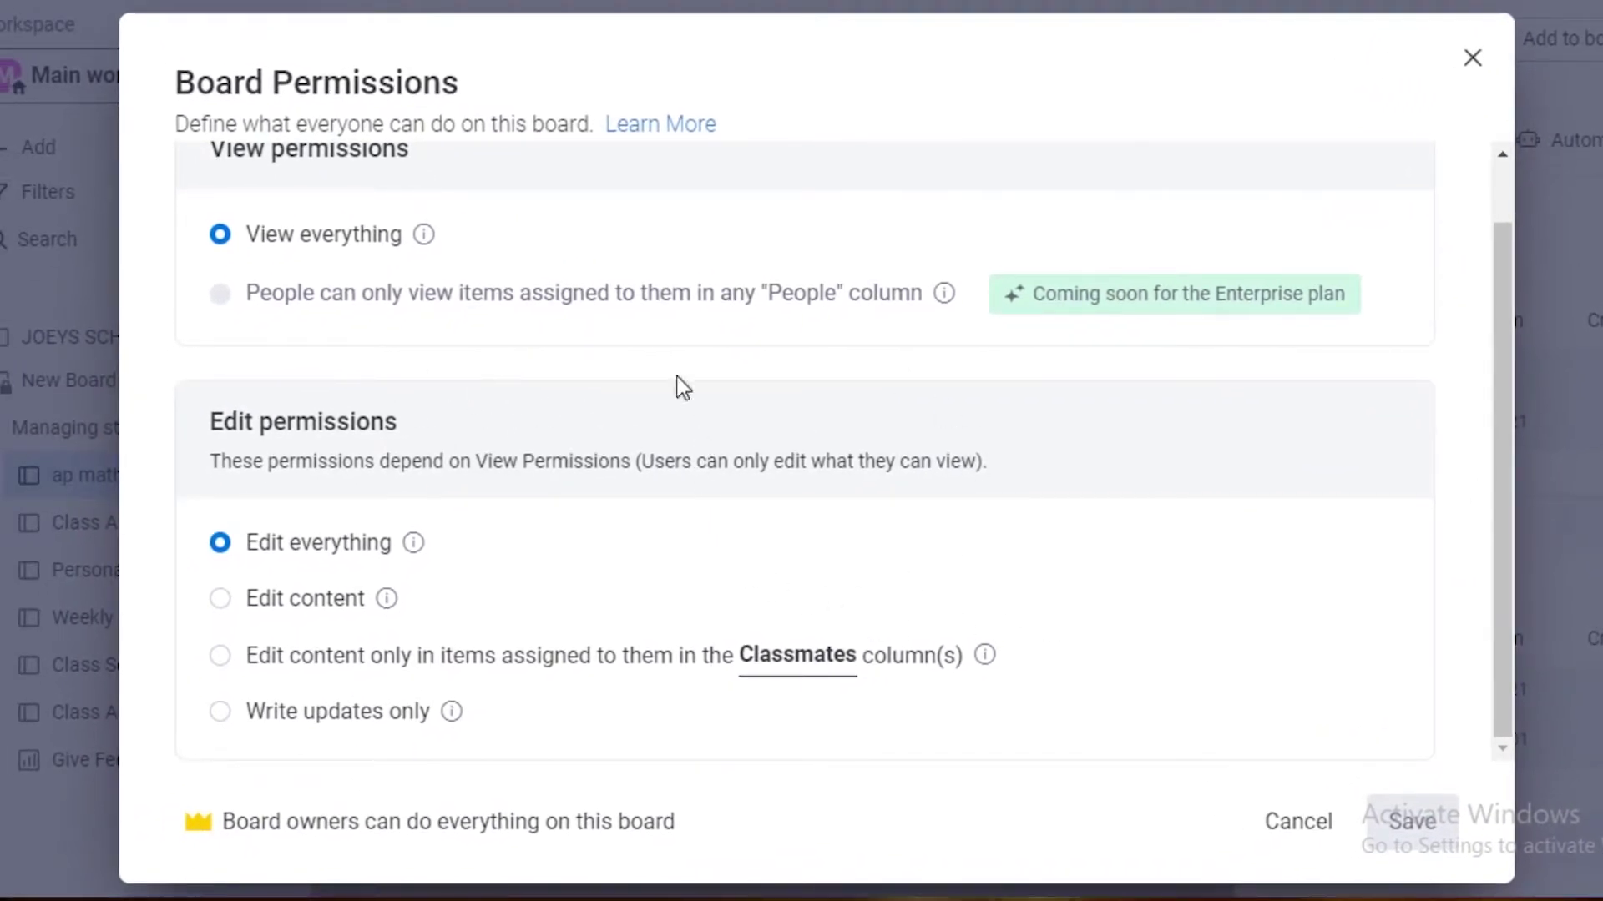
{"action": "scroll", "coordinate": [434, 543], "scroll_direction": "up", "scroll_amount": 1}
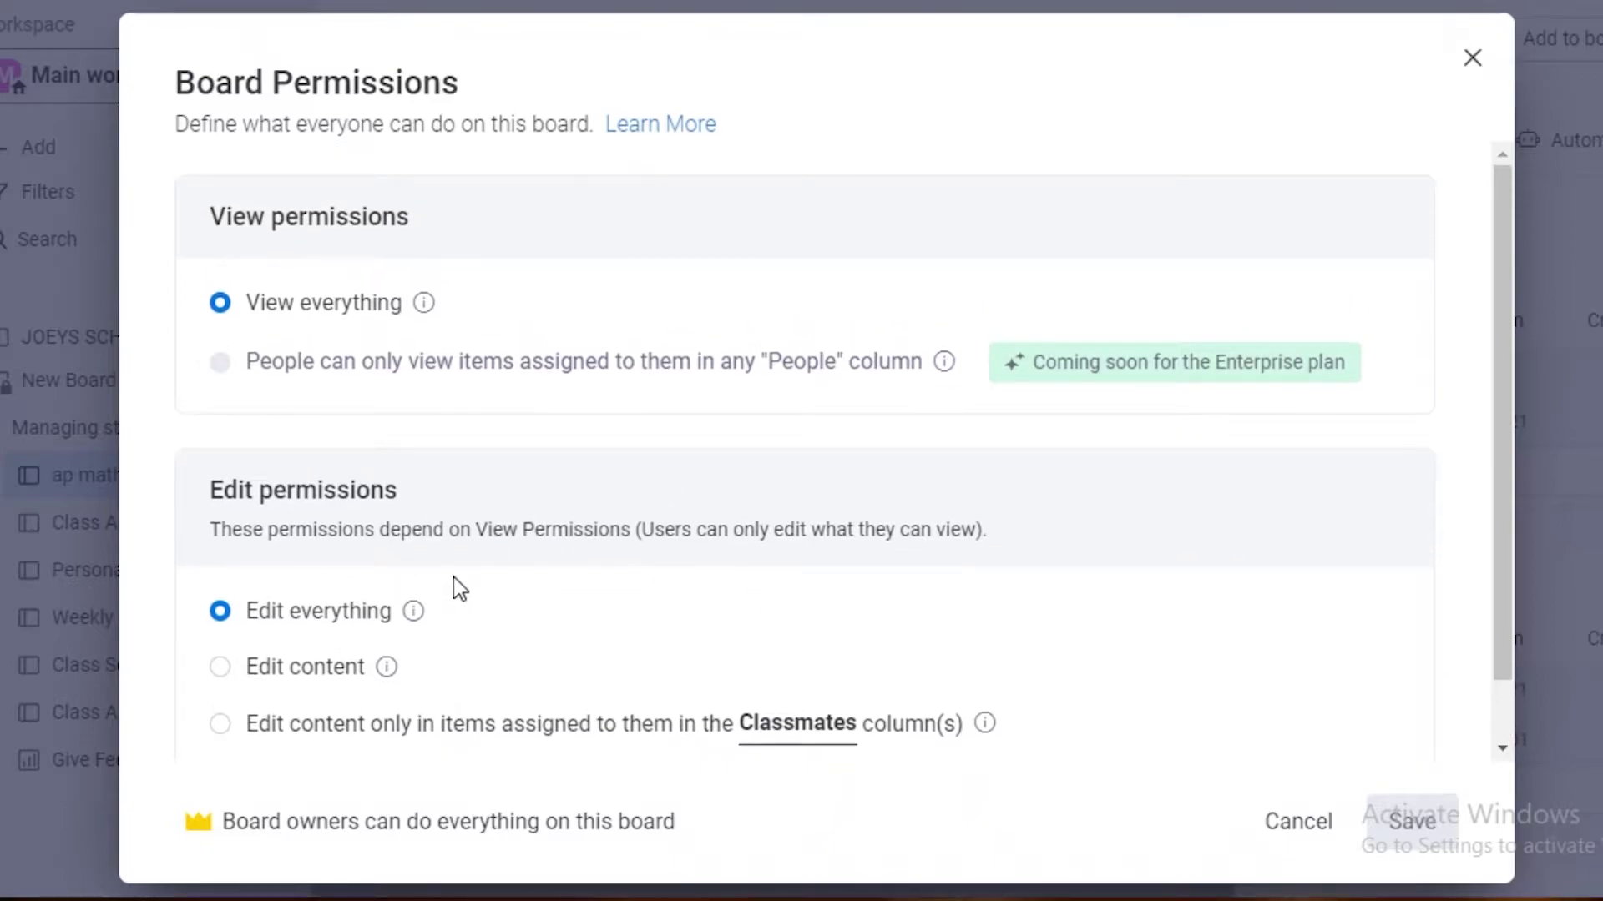
{"action": "scroll", "coordinate": [393, 572], "scroll_direction": "down", "scroll_amount": 1}
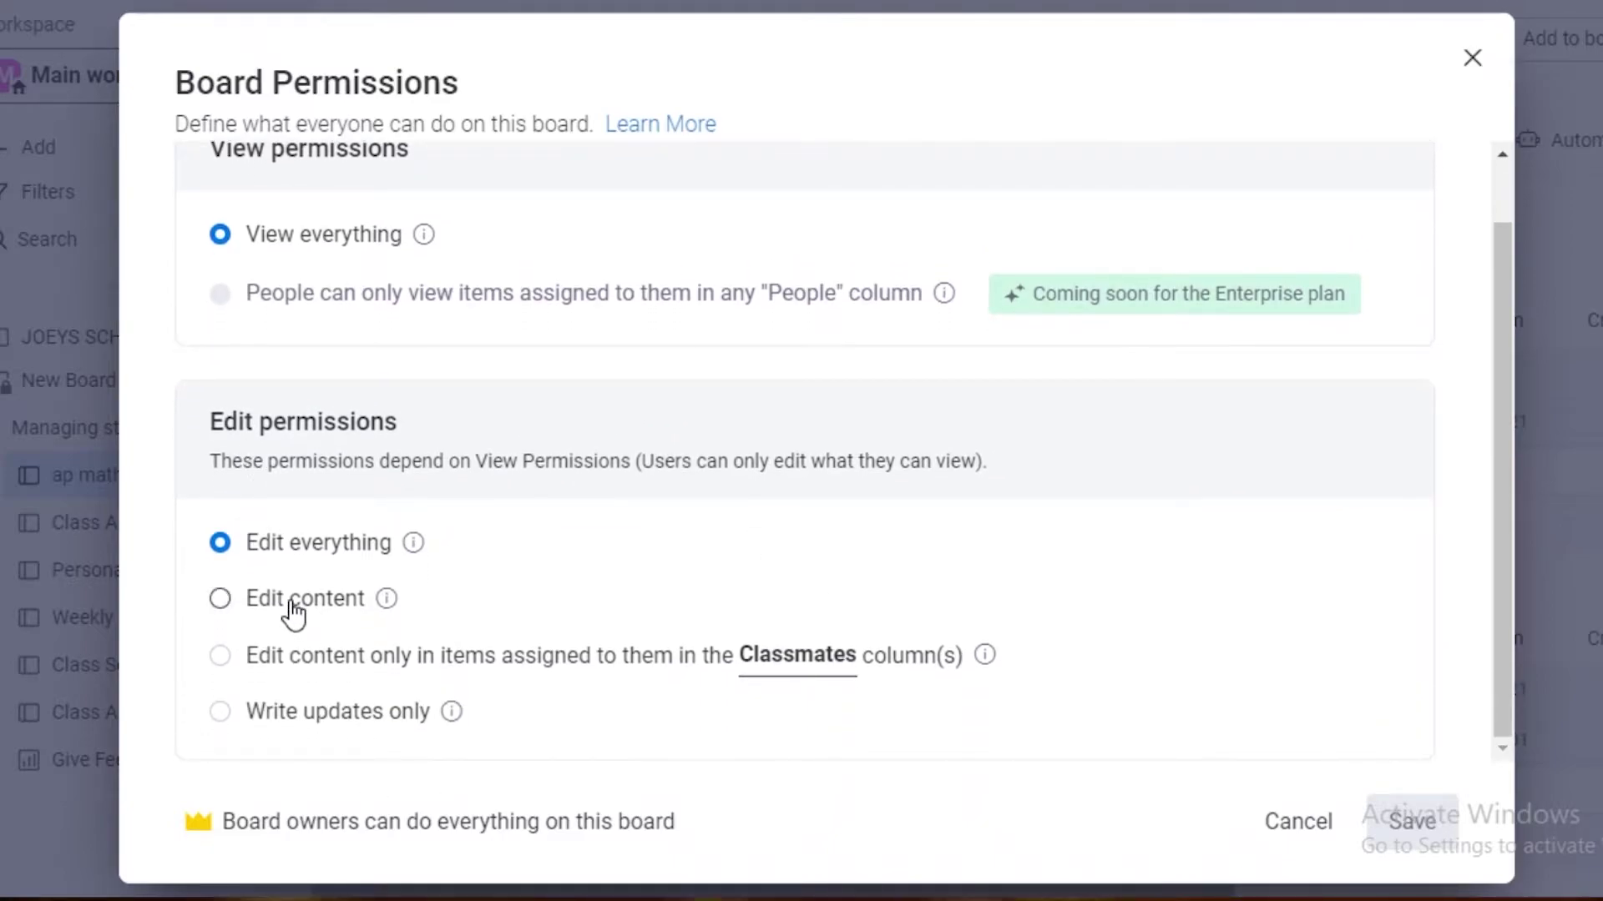
{"action": "left_click", "coordinate": [294, 614]}
{"action": "left_click", "coordinate": [342, 551]}
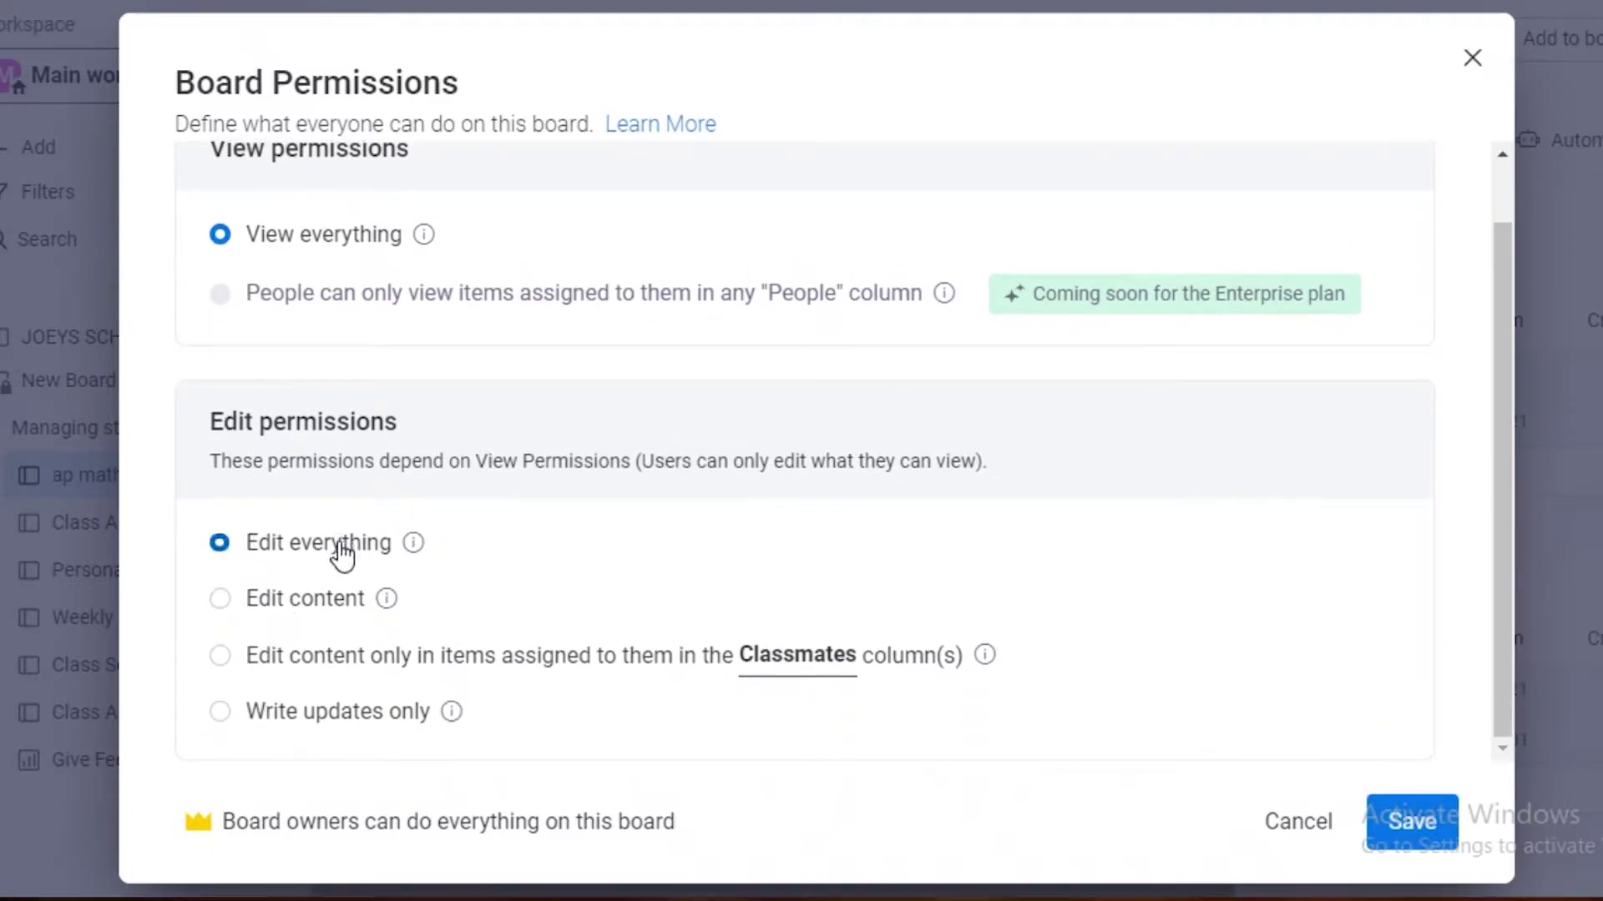
{"action": "left_click", "coordinate": [309, 672]}
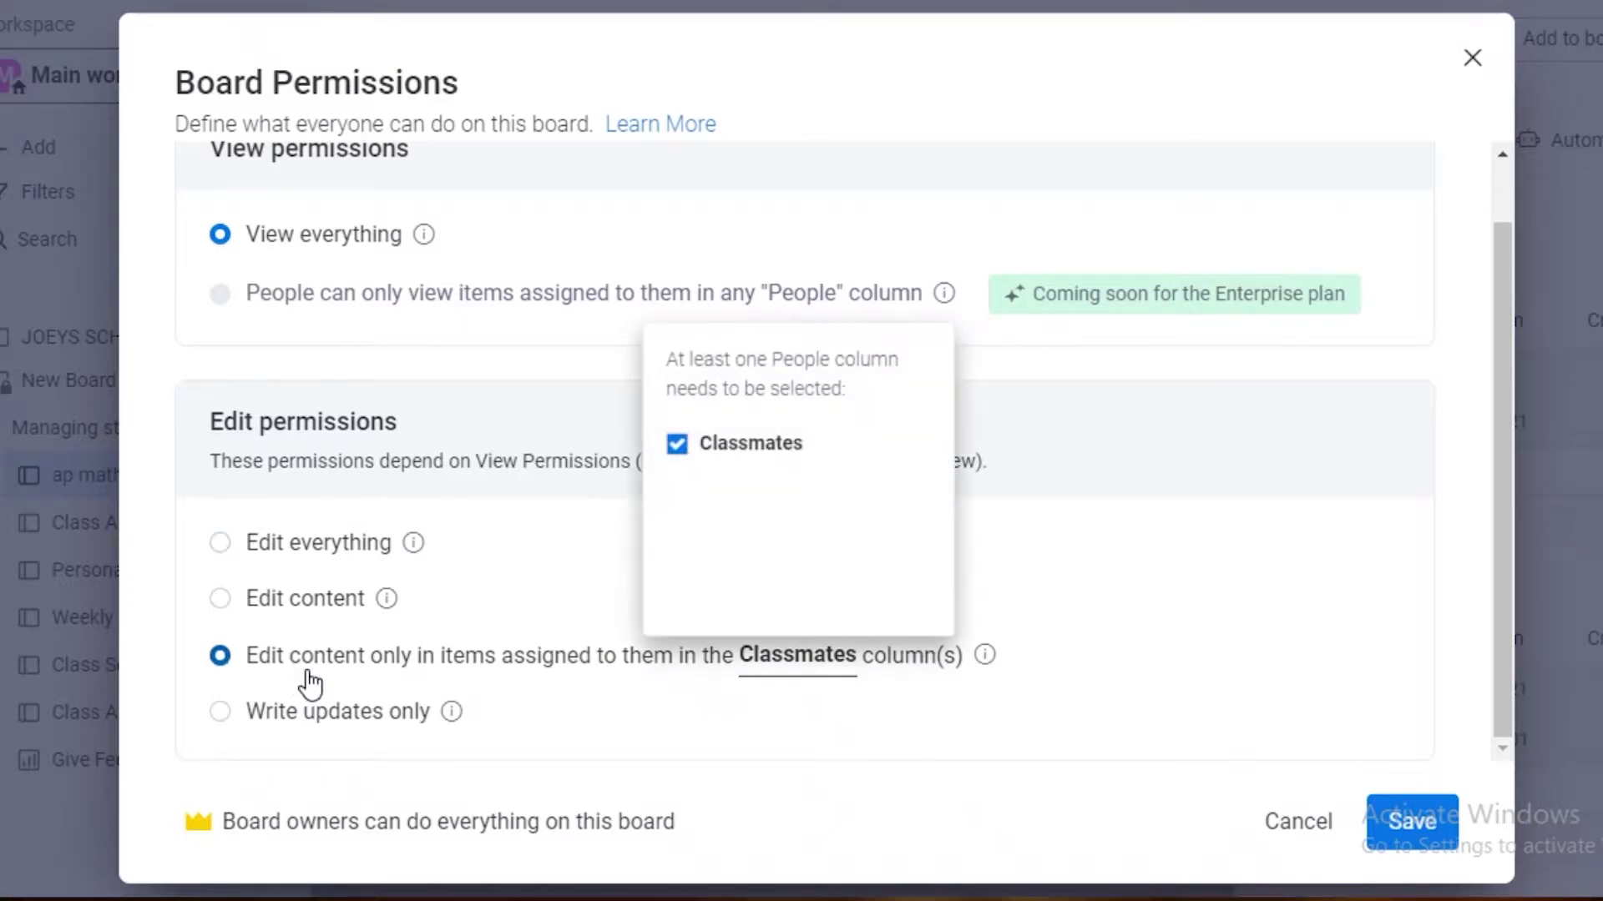
{"action": "left_click", "coordinate": [1215, 596]}
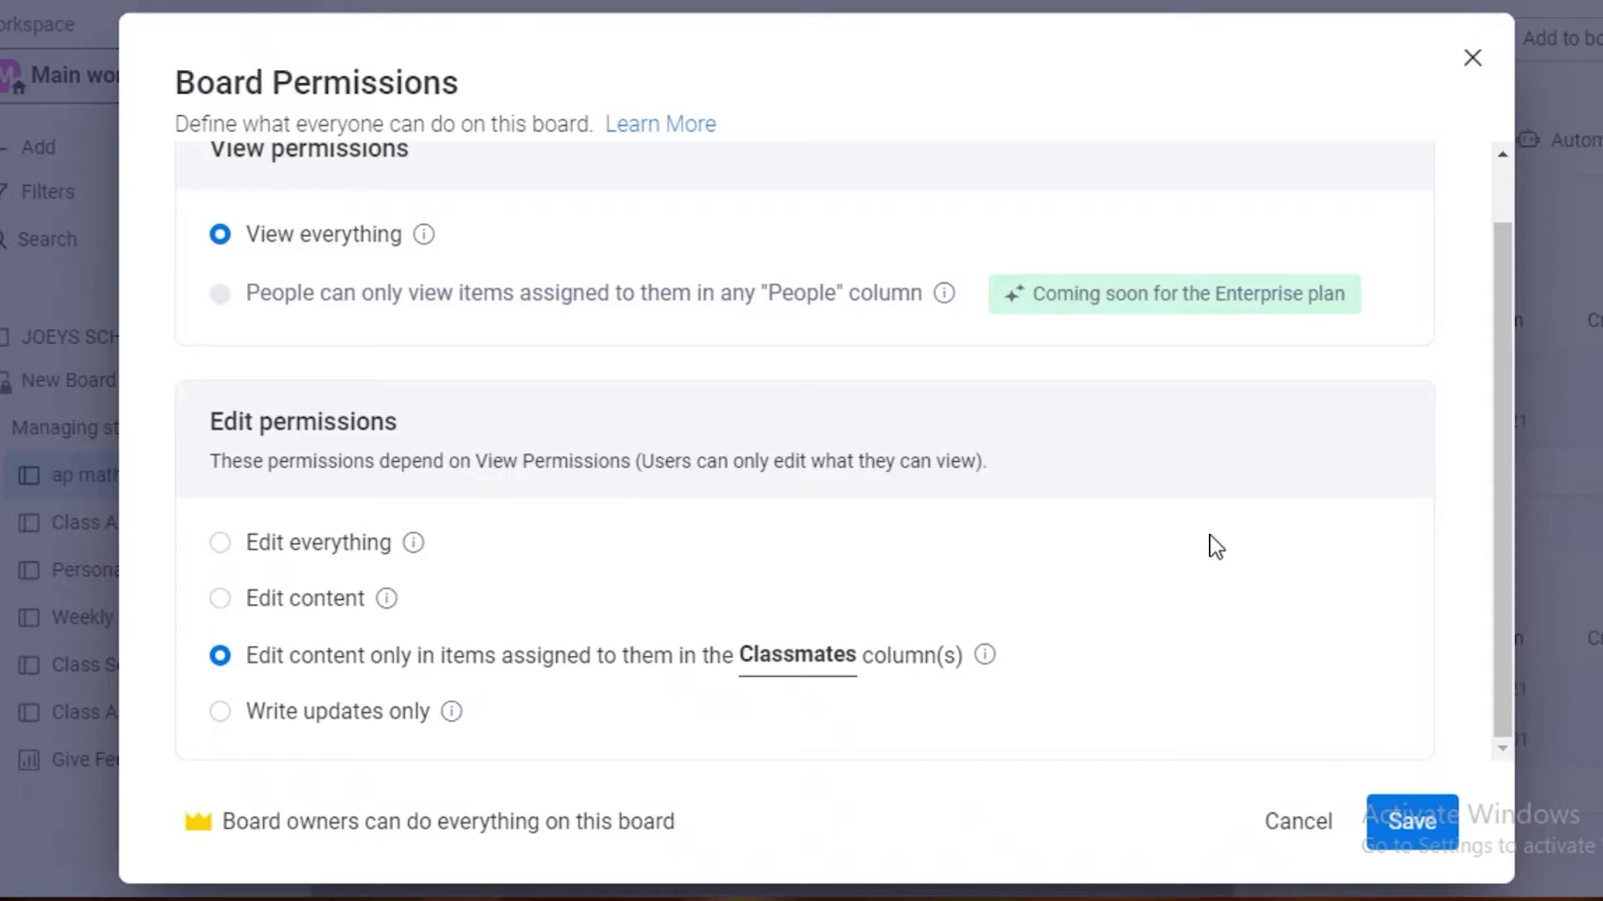
{"action": "left_click", "coordinate": [1437, 836]}
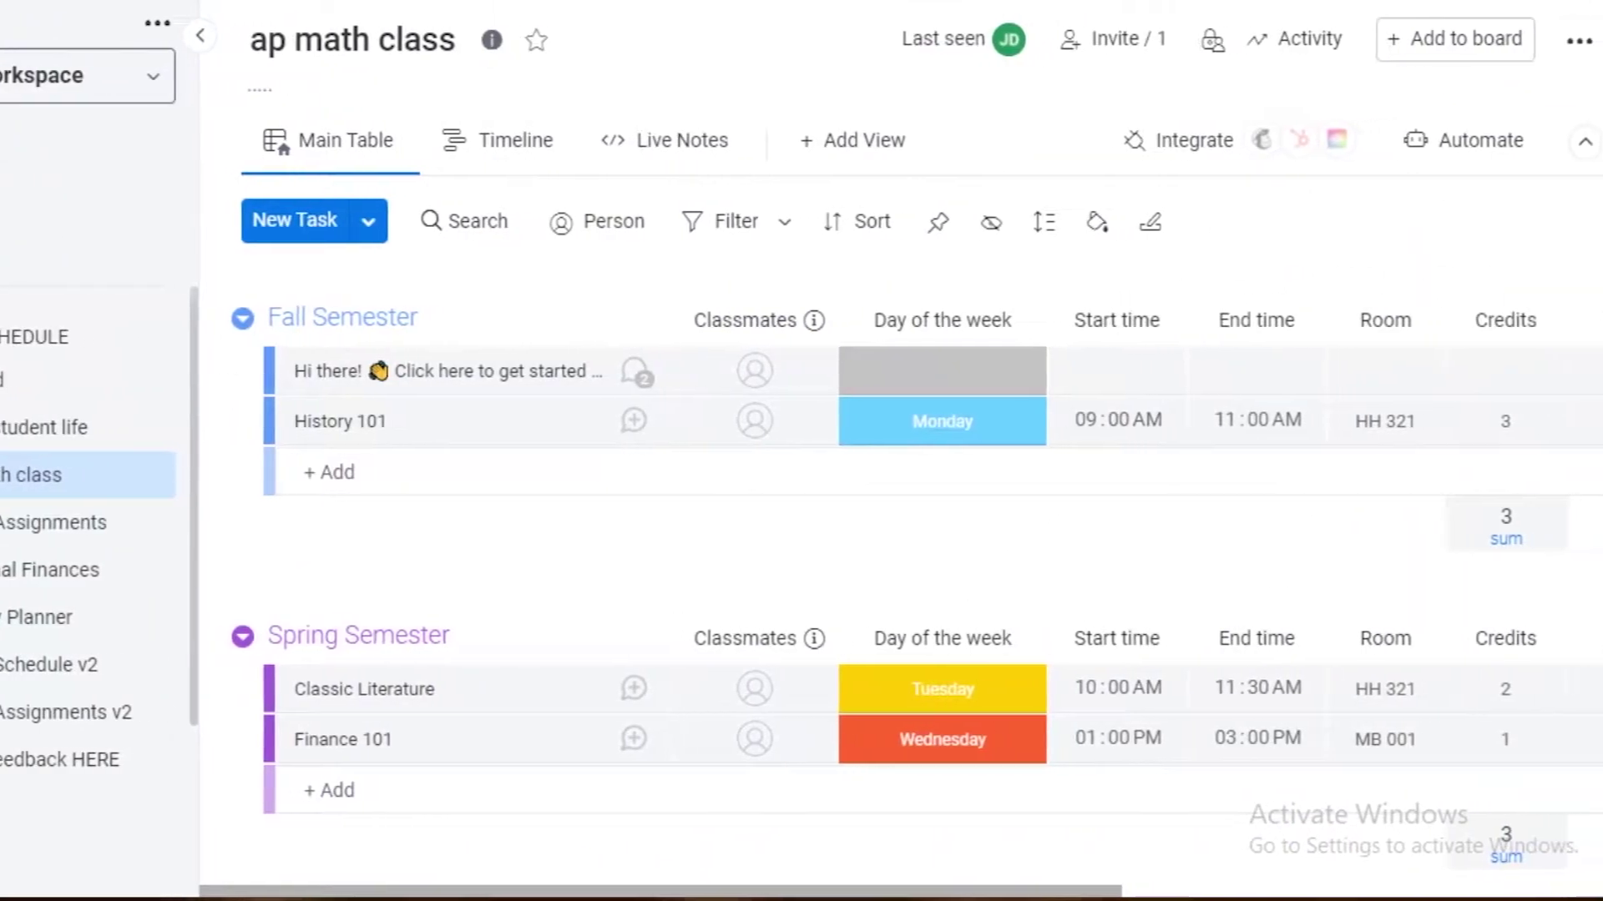
View the board type options and the dialog for changing the board to shareable, without applying the change
{"action": "left_click", "coordinate": [1578, 40]}
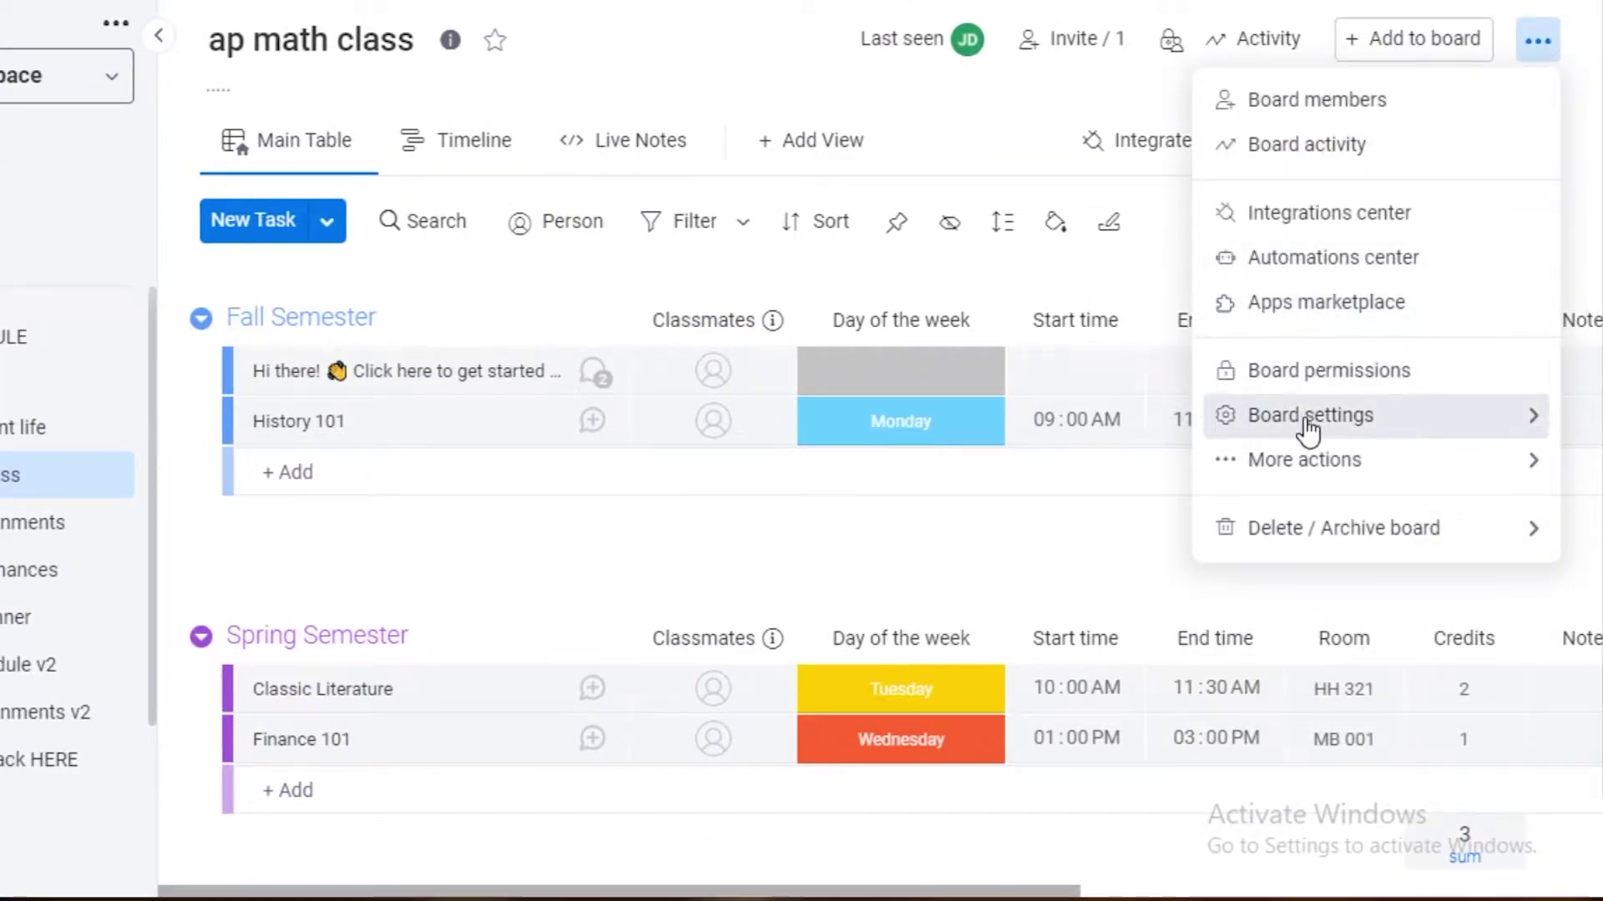
{"action": "mouse_move", "coordinate": [1310, 428]}
{"action": "mouse_move", "coordinate": [1140, 484]}
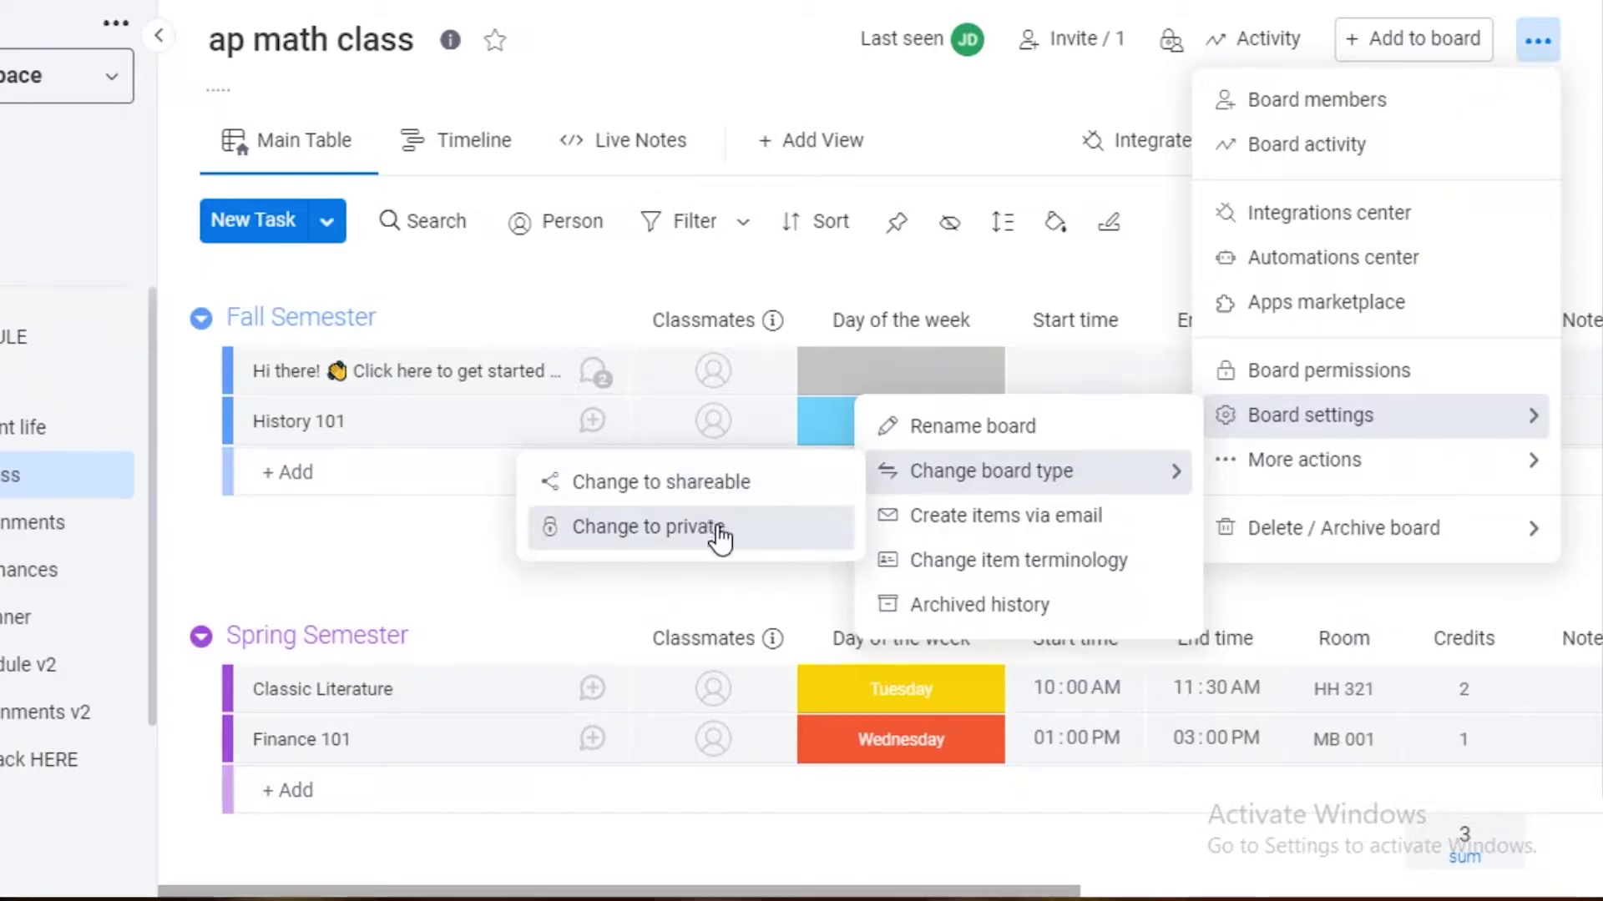
{"action": "left_click", "coordinate": [733, 482]}
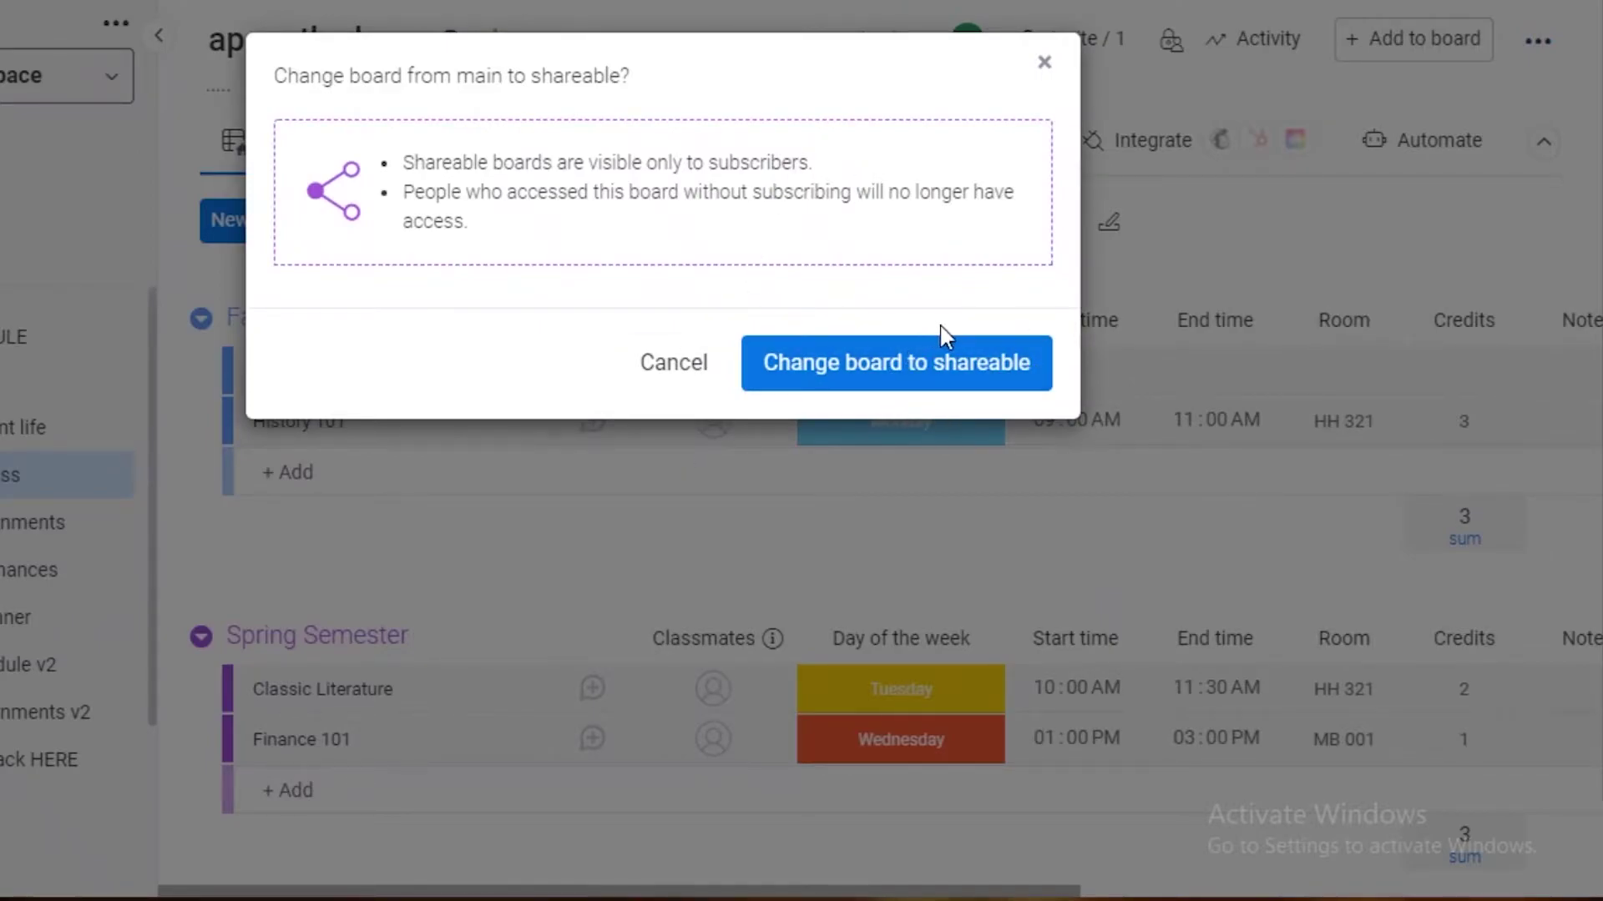
{"action": "left_click", "coordinate": [1045, 70]}
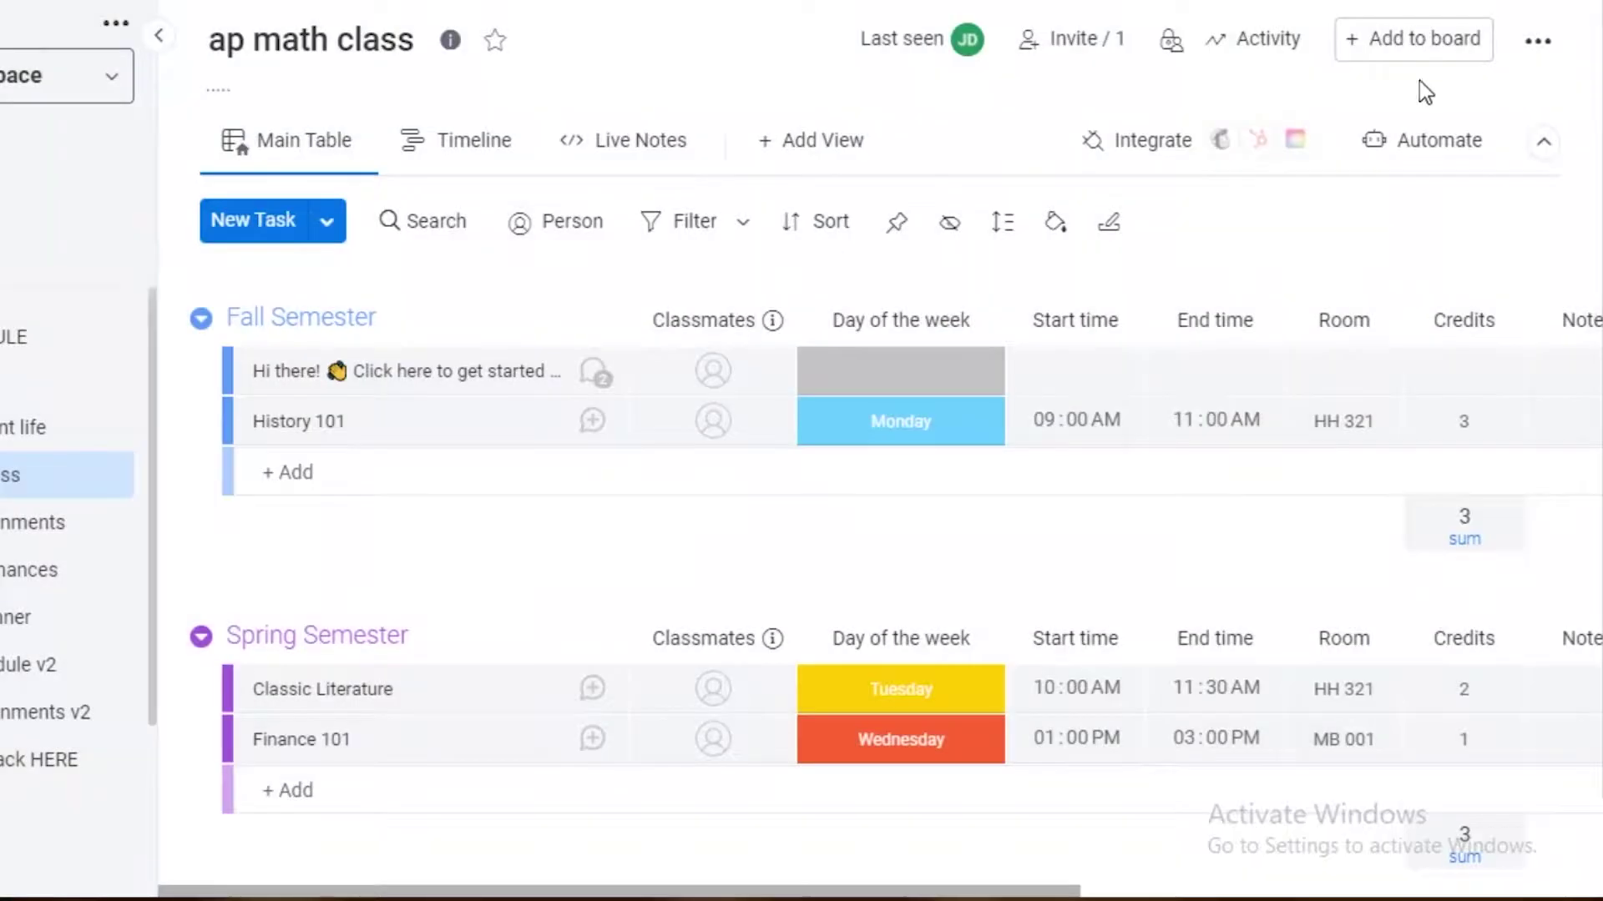
Look through the board settings and the additional board actions, such as exporting, duplicating, printing and full screen
{"action": "left_click", "coordinate": [1537, 40]}
{"action": "mouse_move", "coordinate": [1231, 430]}
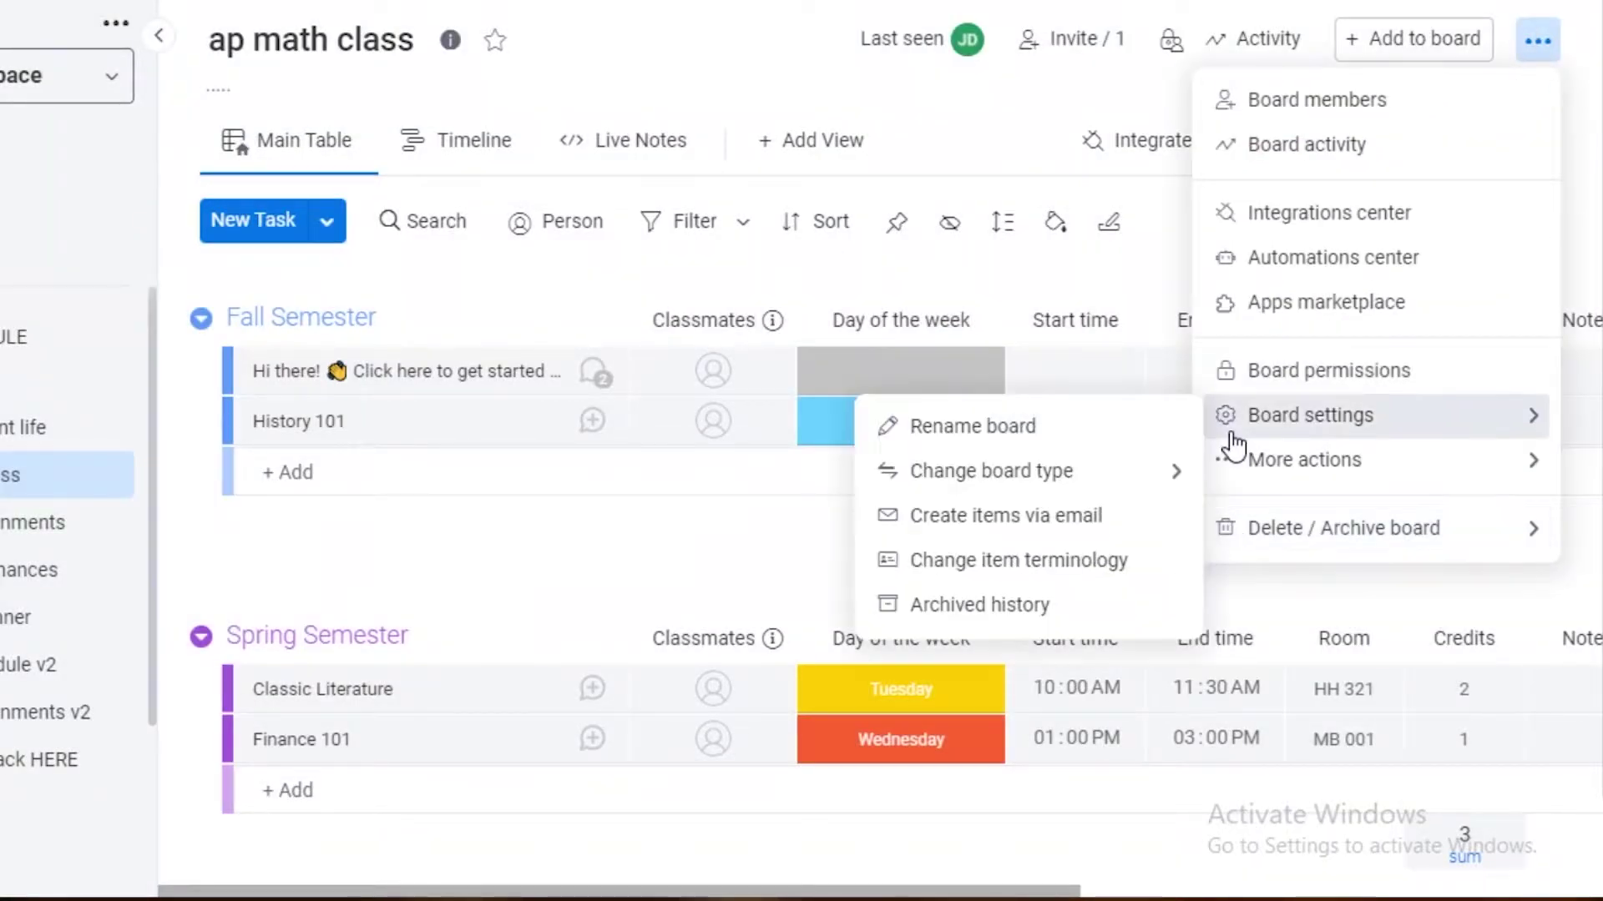
{"action": "mouse_move", "coordinate": [1247, 470]}
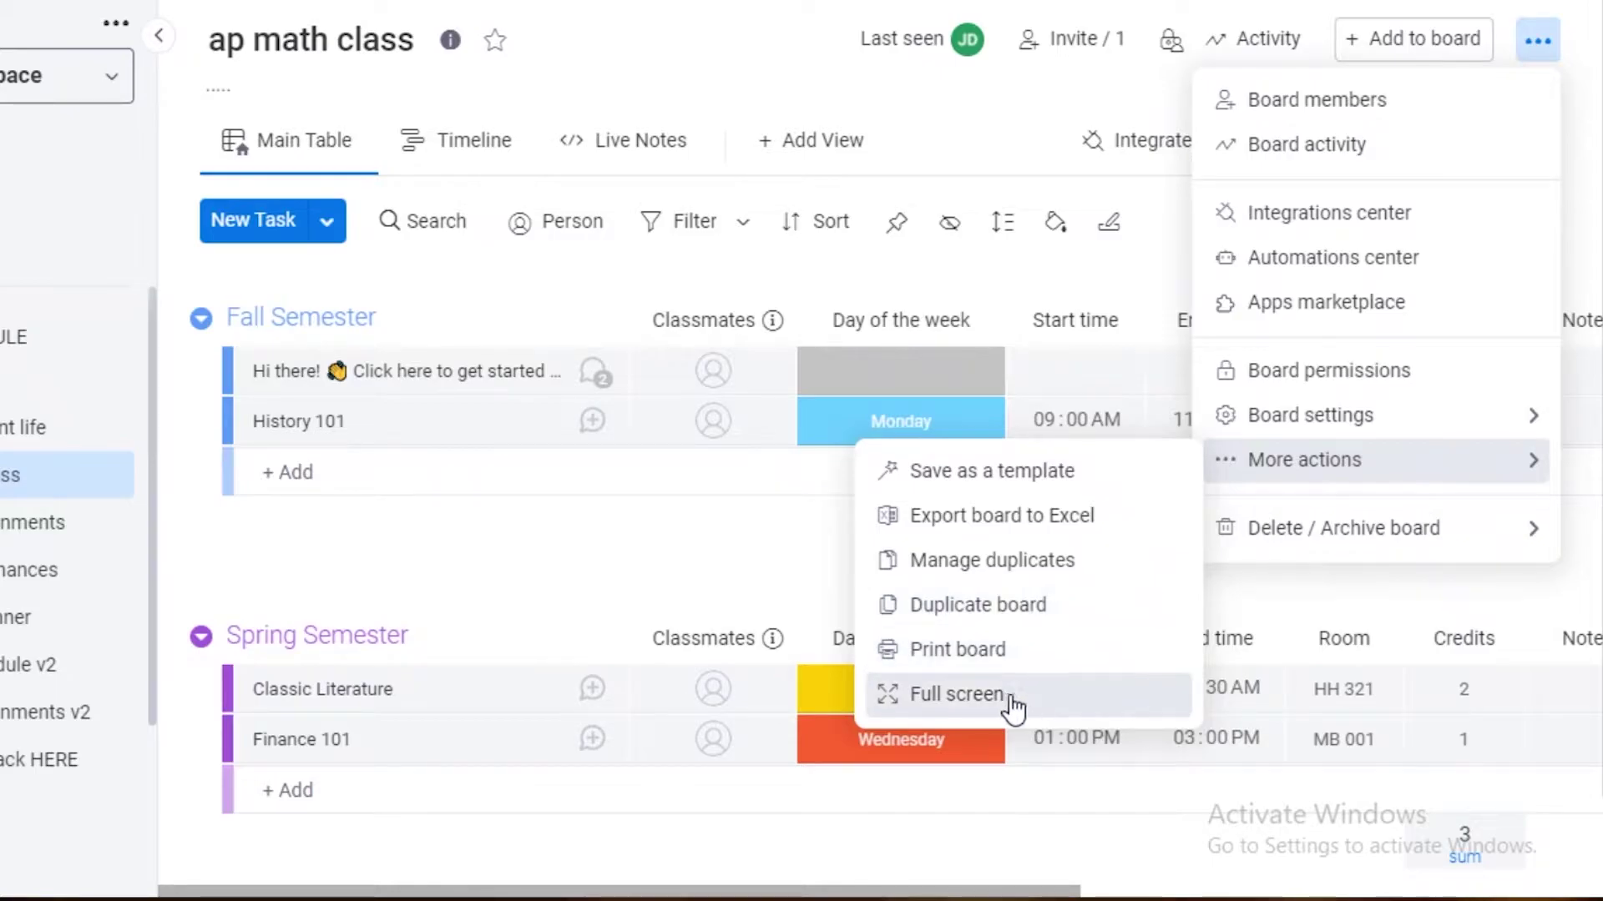
{"action": "left_click", "coordinate": [990, 304]}
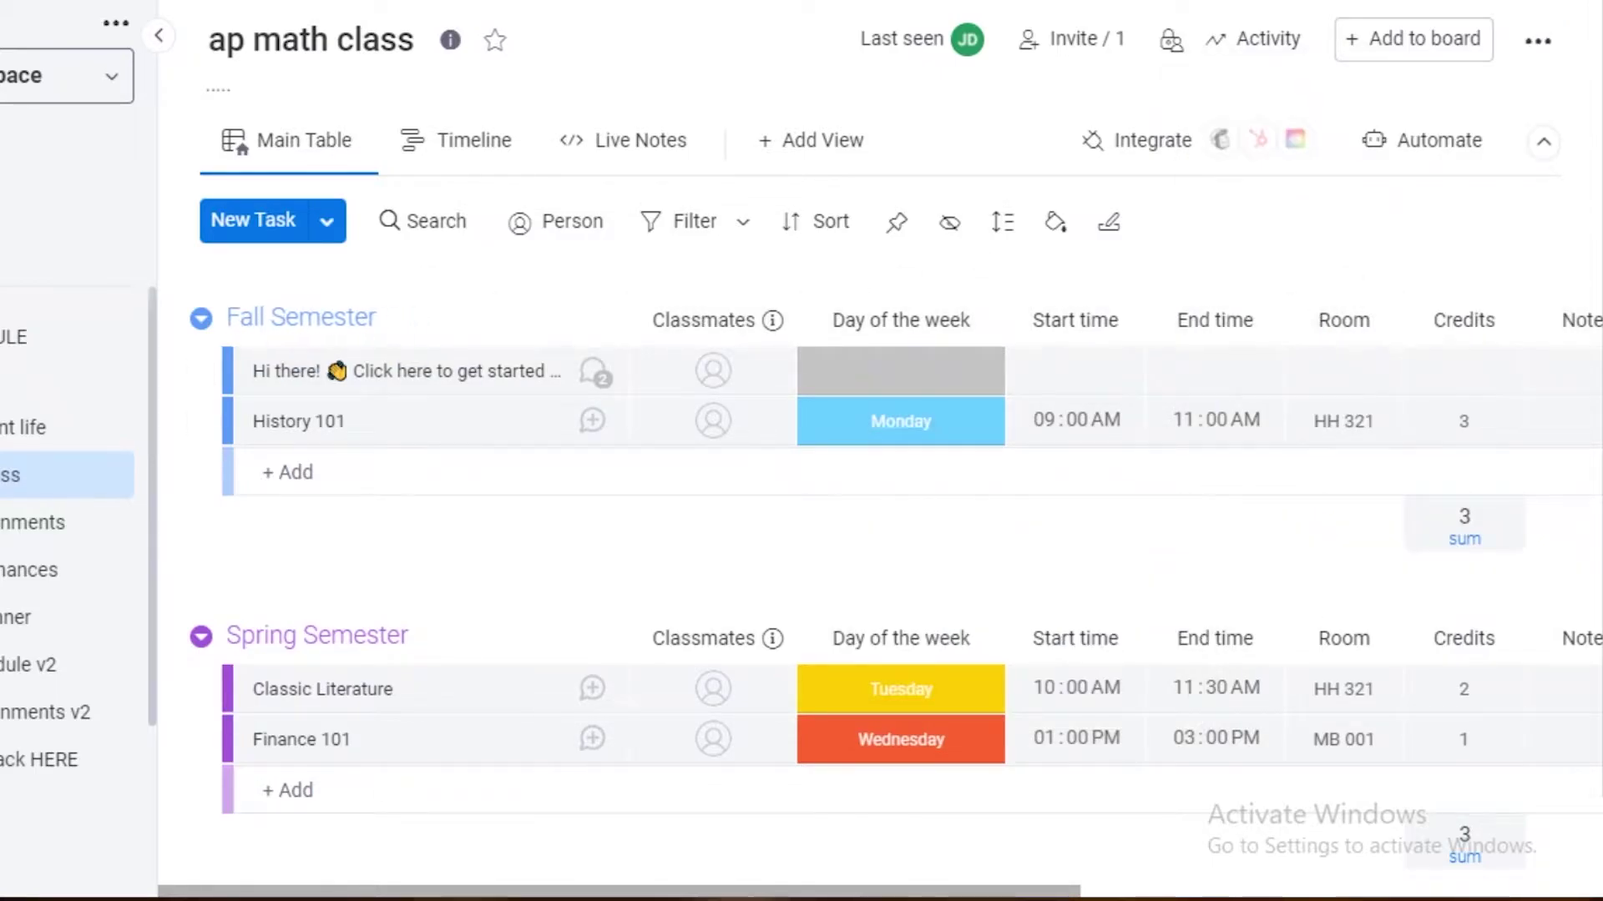
Add a new task at the top of the Fall Semester group and try clearing its default name
{"action": "scroll", "coordinate": [487, 459], "scroll_direction": "down", "scroll_amount": 1}
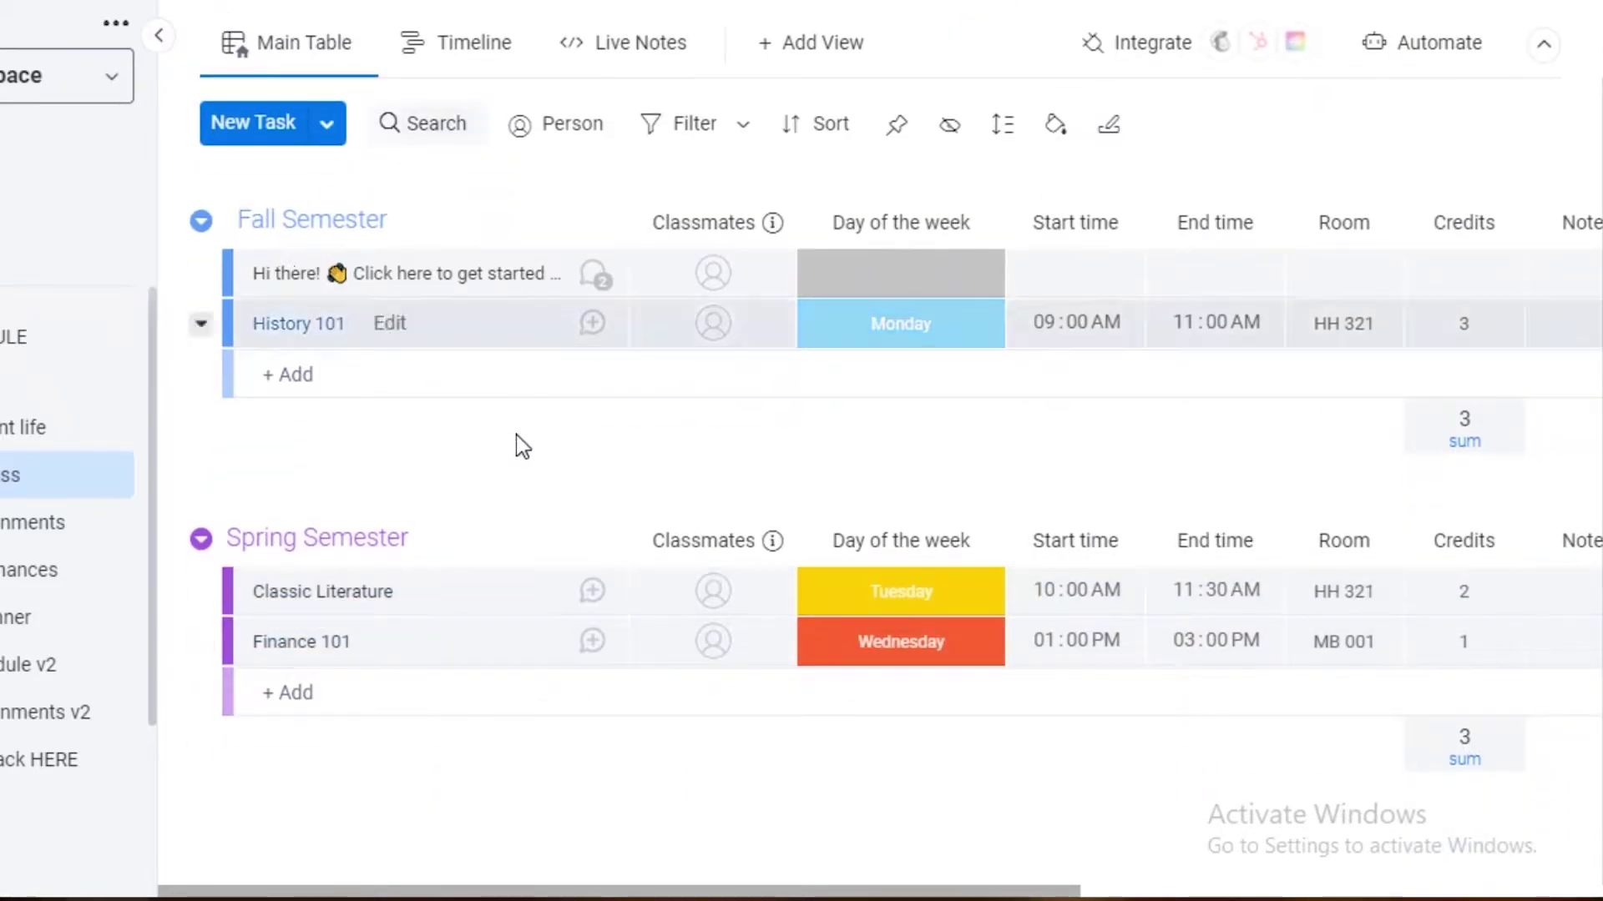
{"action": "scroll", "coordinate": [515, 434], "scroll_direction": "up", "scroll_amount": 1}
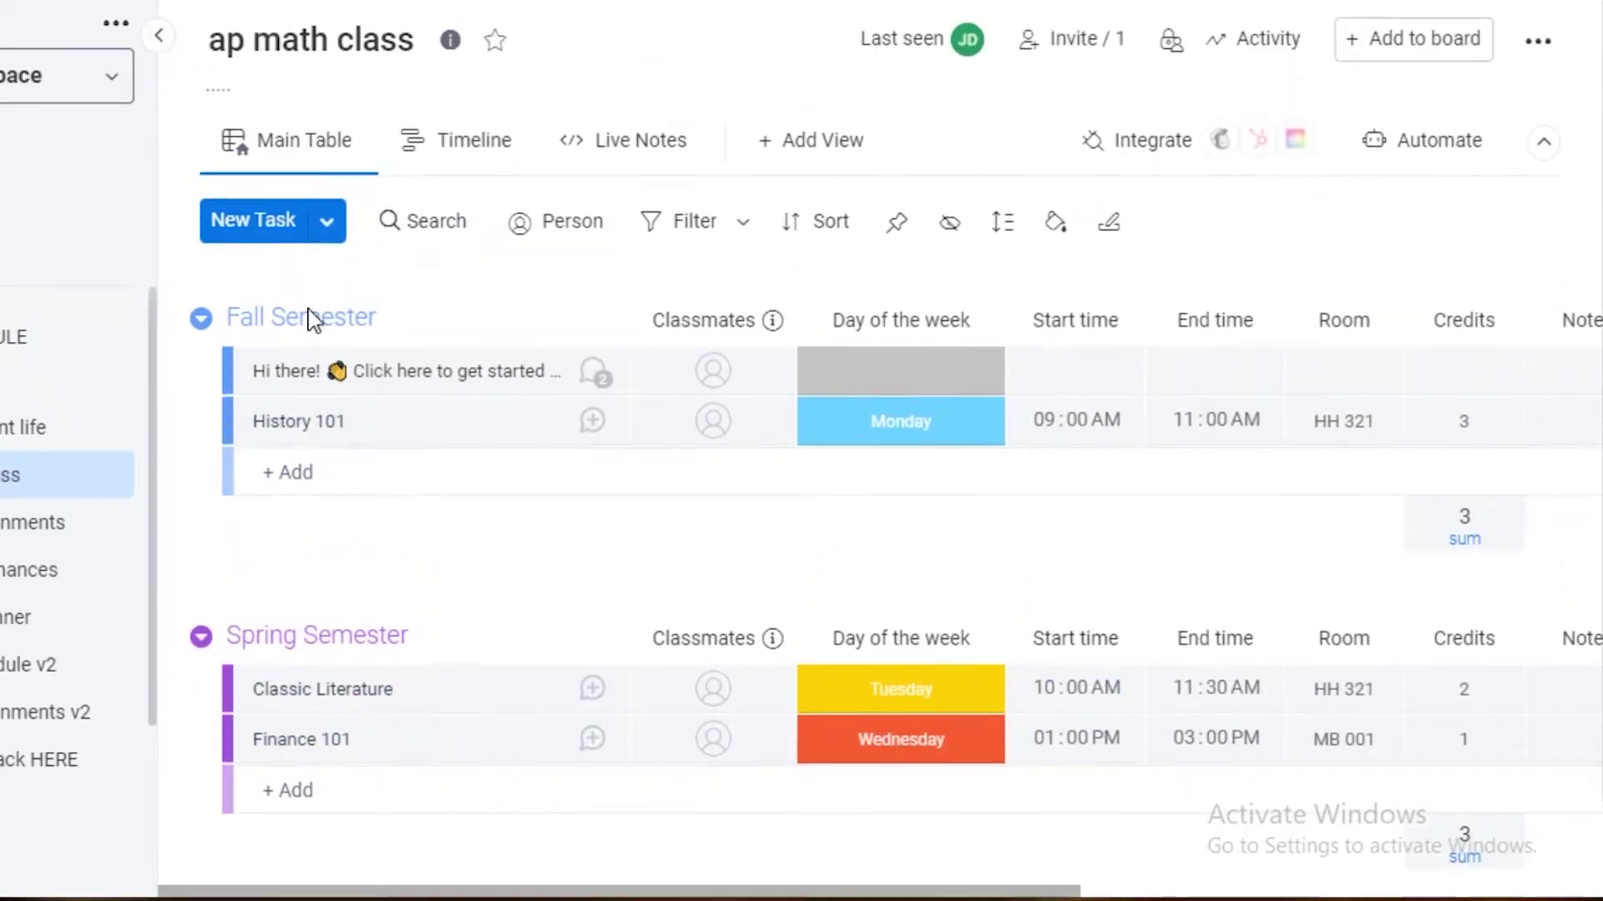
{"action": "left_click", "coordinate": [279, 222]}
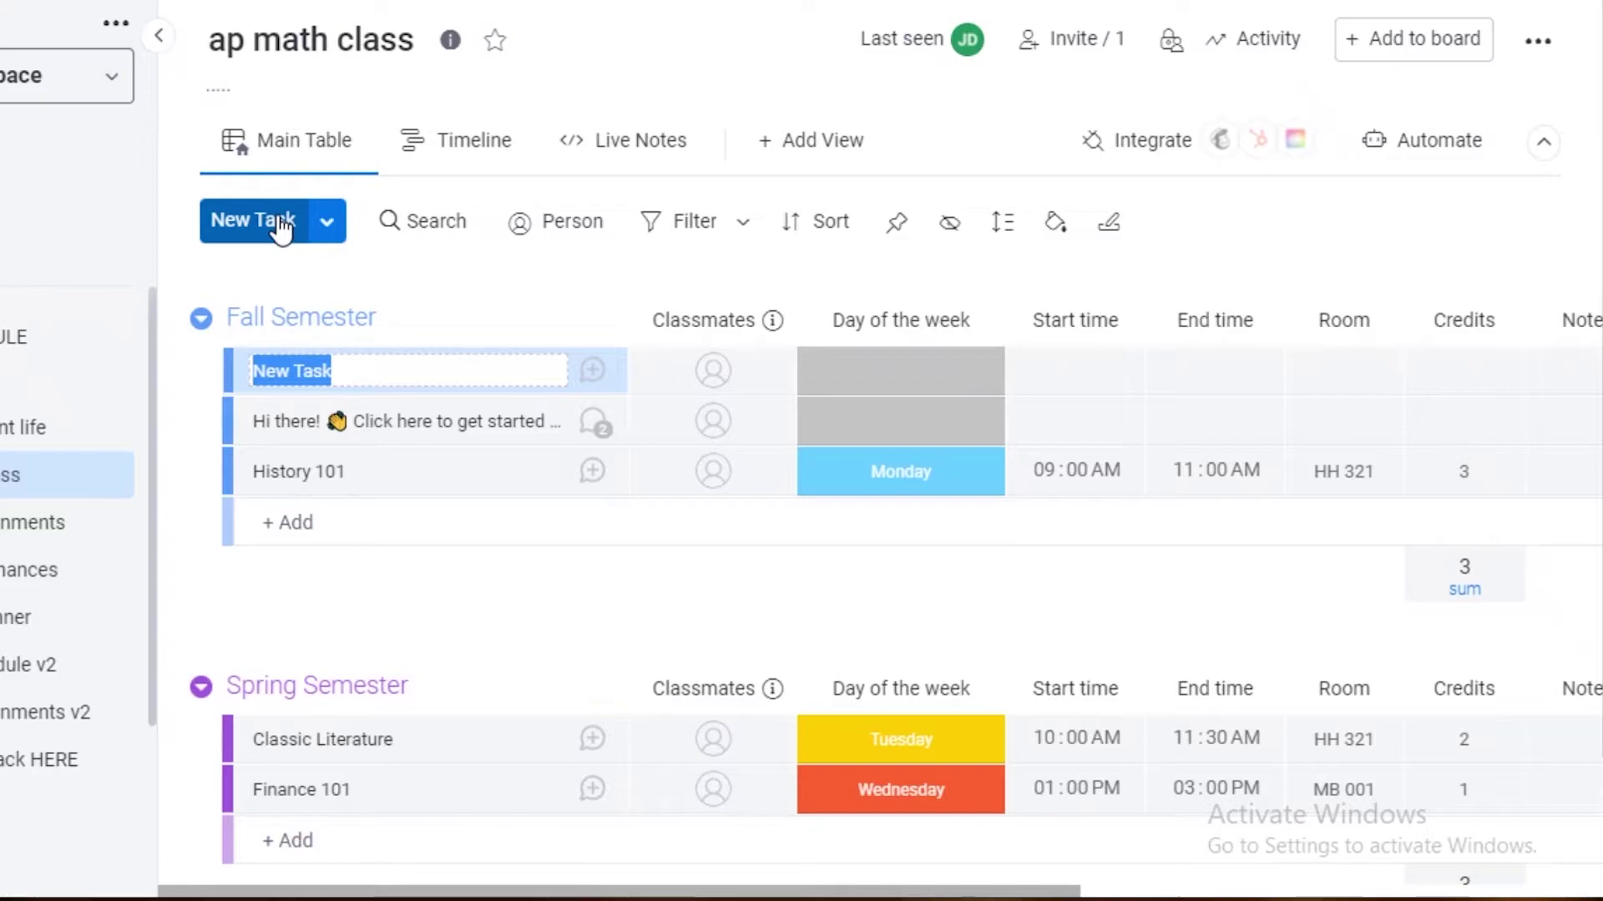
{"action": "left_click", "coordinate": [420, 375]}
{"action": "key", "text": "ctrl+a"}
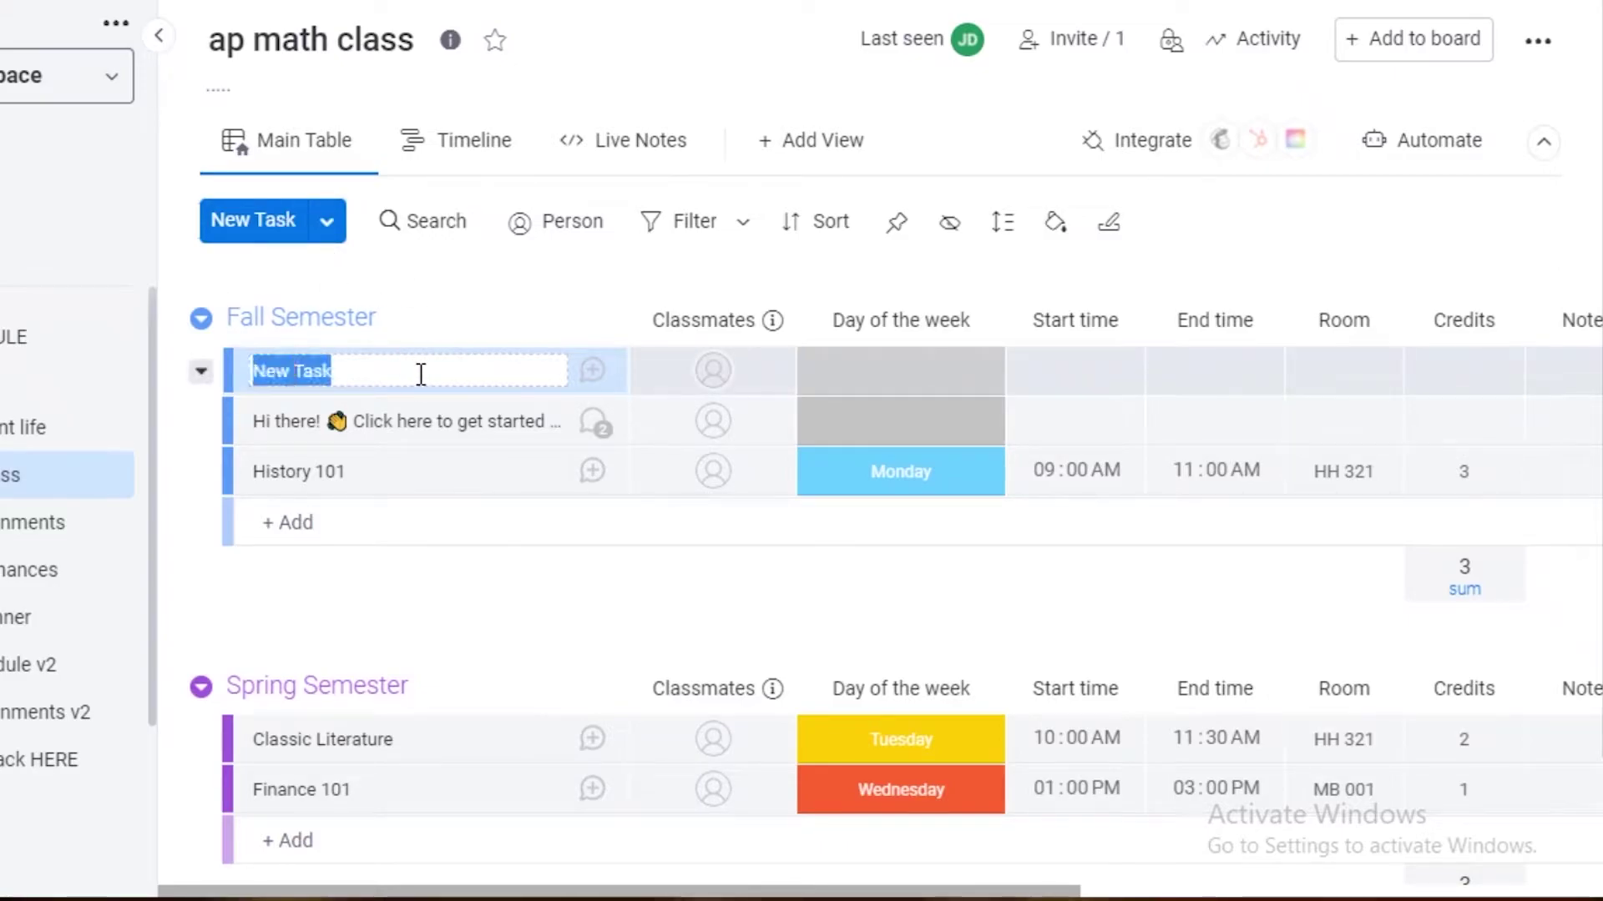
{"action": "key", "text": "BackSpace"}
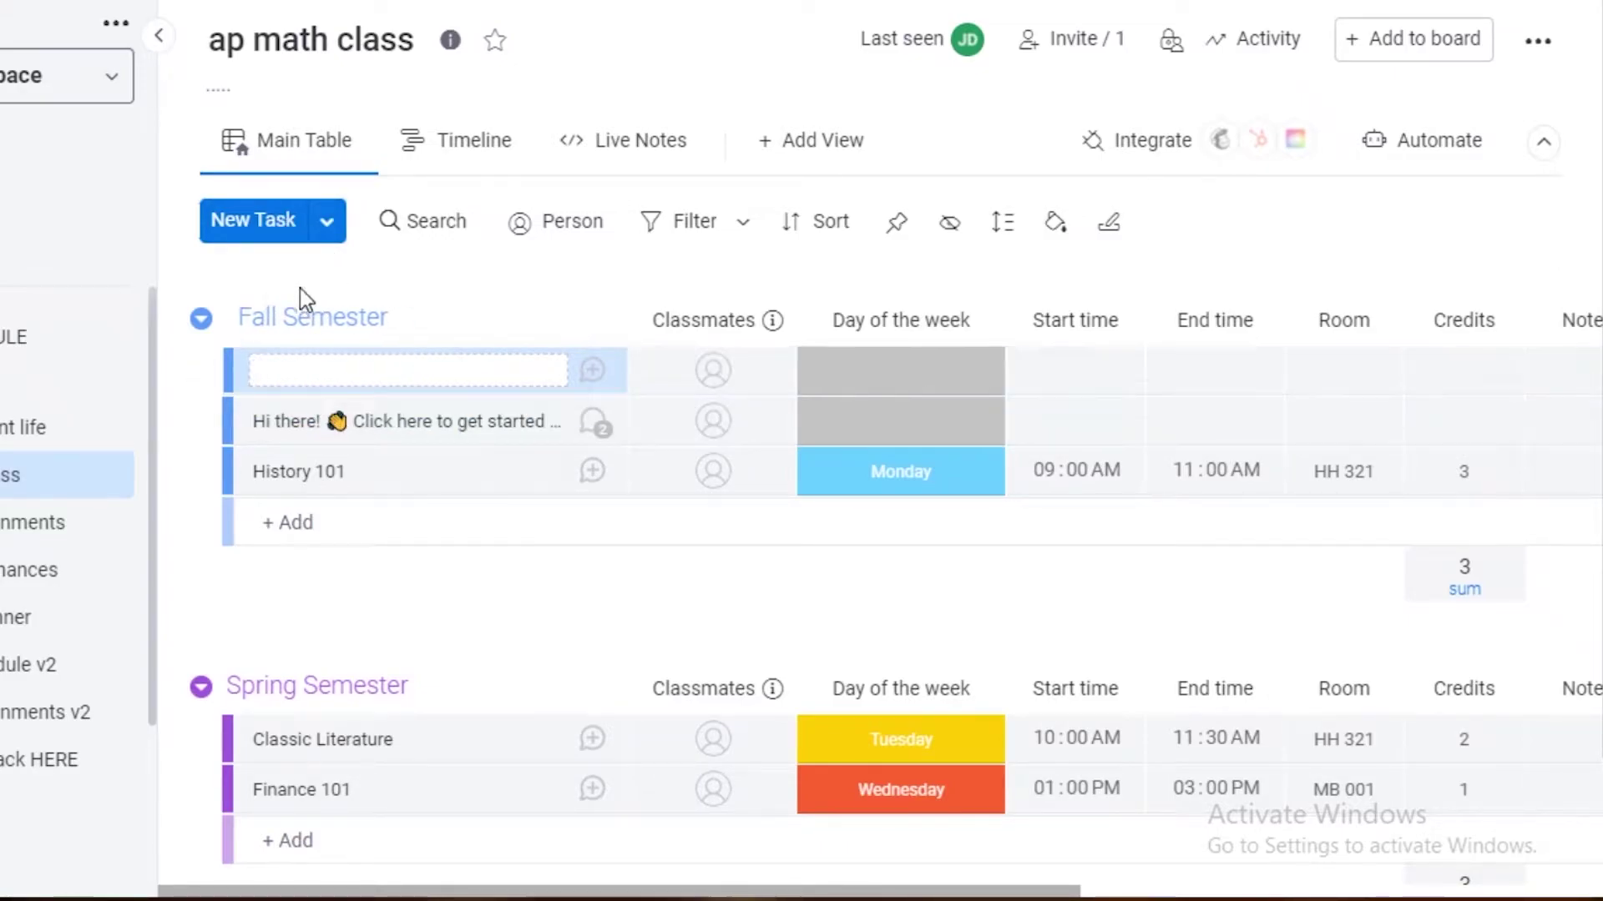
Add an item named "AP ENG" at the end of the Spring Semester group
{"action": "scroll", "coordinate": [428, 607], "scroll_direction": "down", "scroll_amount": 1}
{"action": "scroll", "coordinate": [428, 607], "scroll_direction": "down", "scroll_amount": 2}
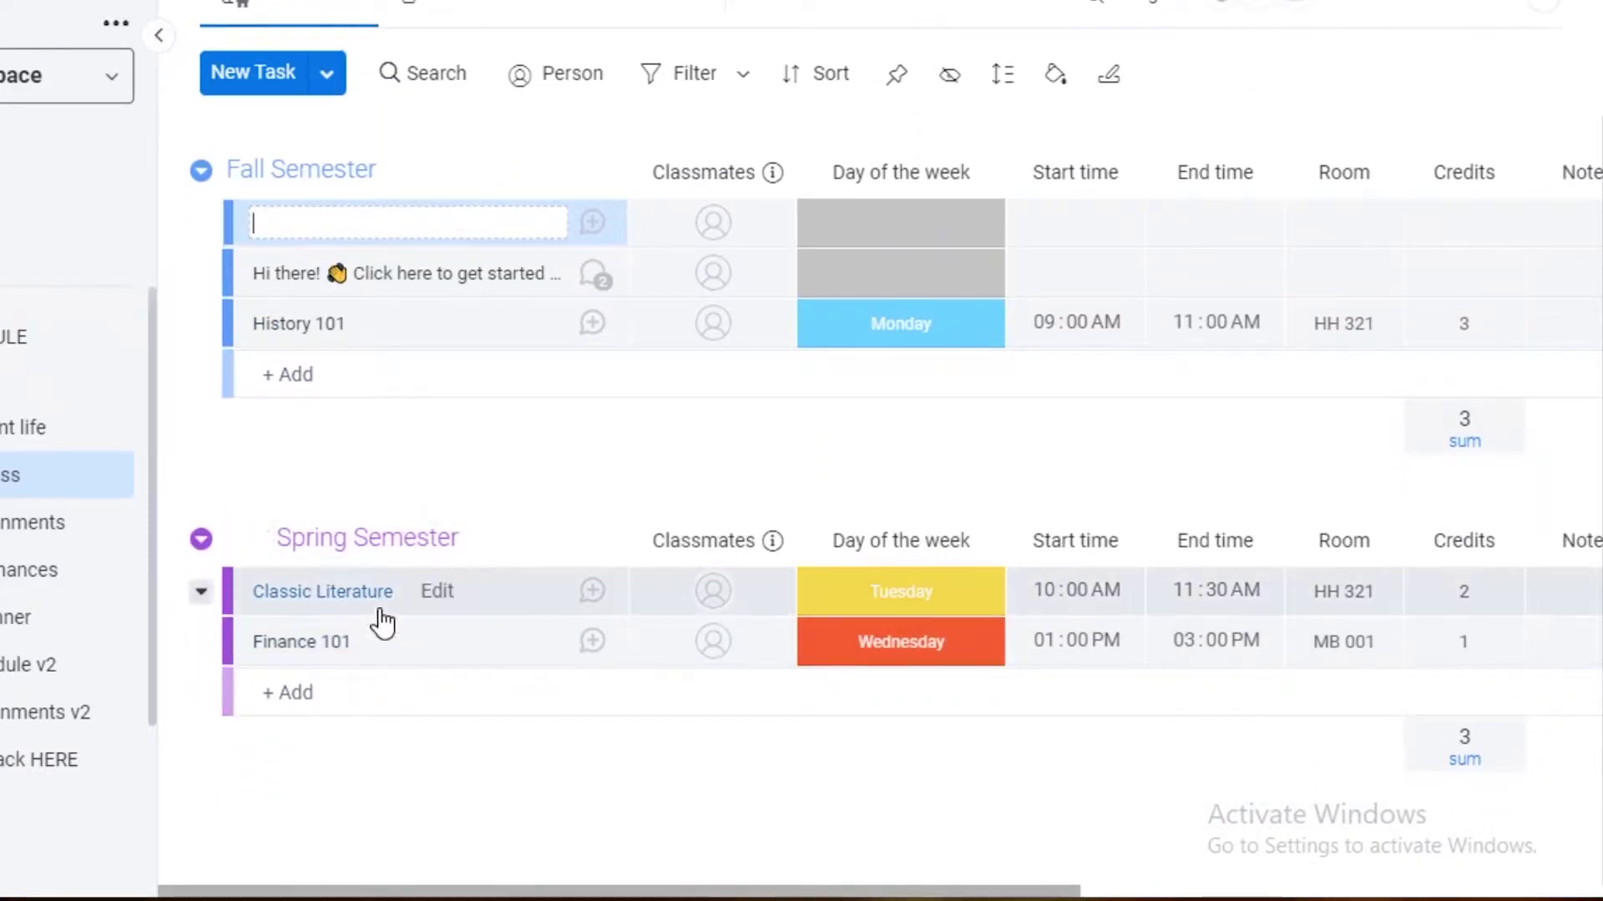
{"action": "left_click", "coordinate": [338, 694]}
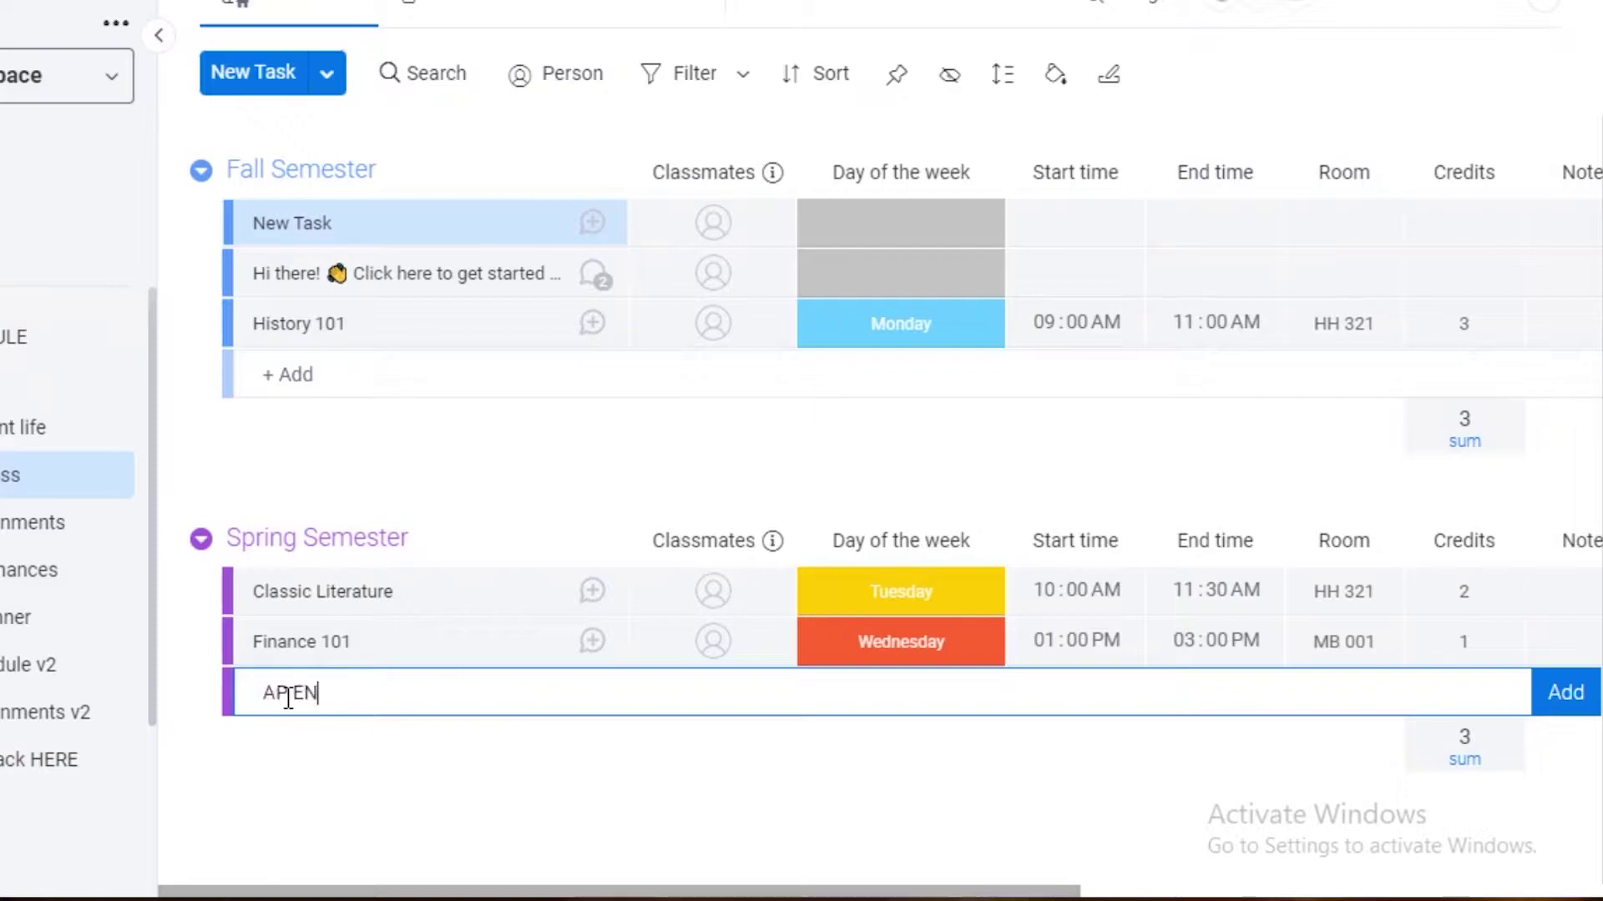
{"action": "key", "text": "Return"}
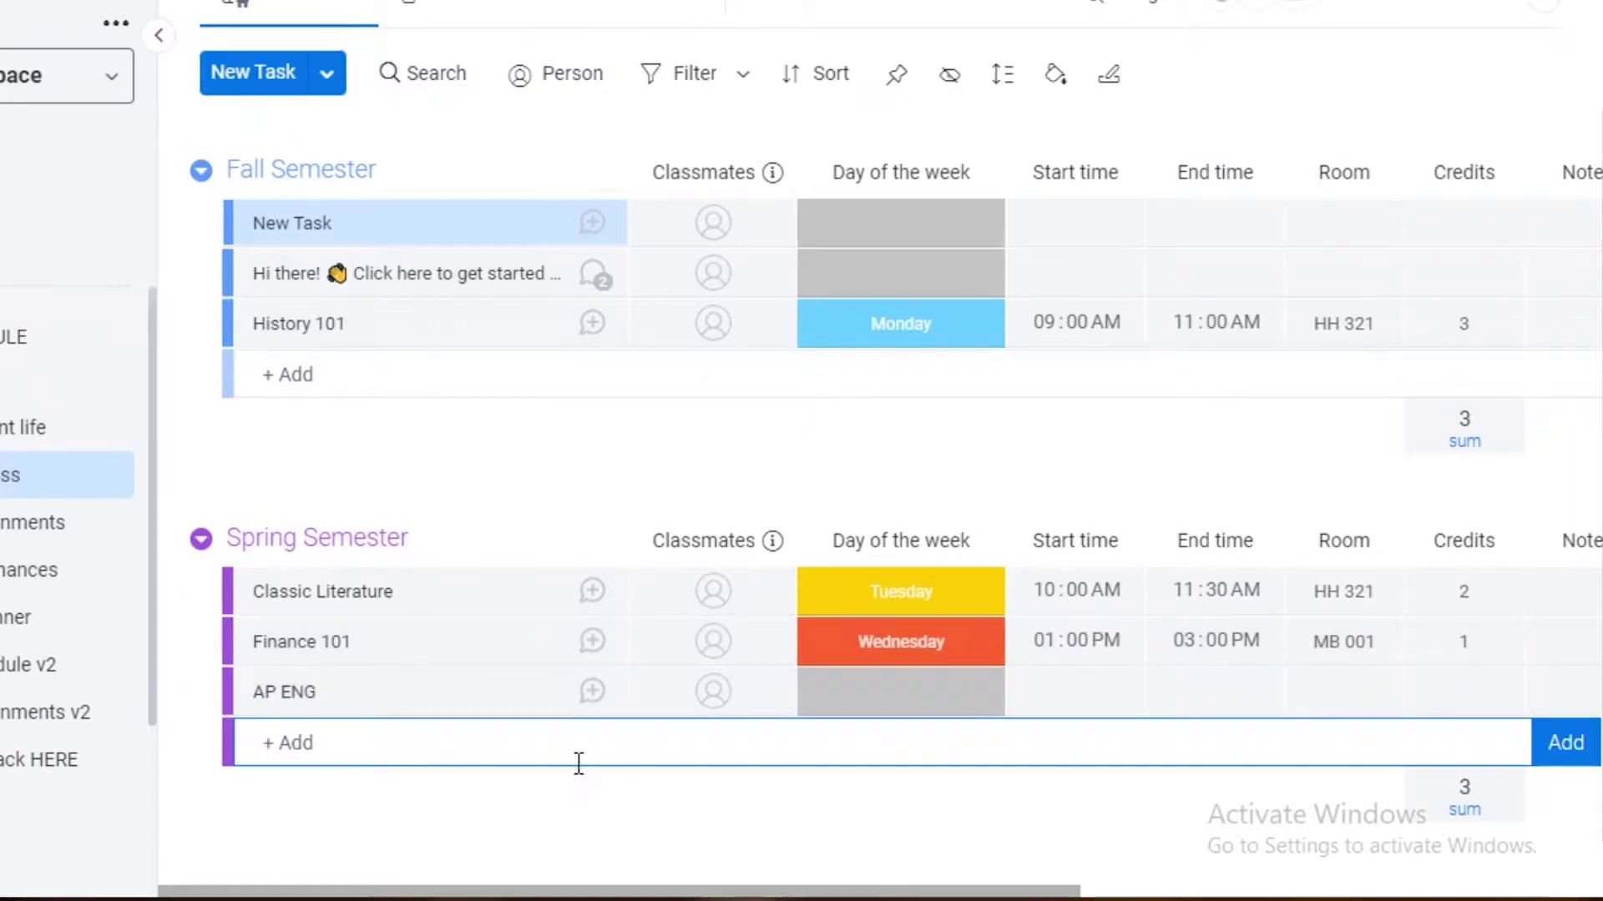
Rename the Classmates column to "assigned"
{"action": "left_click", "coordinate": [711, 548]}
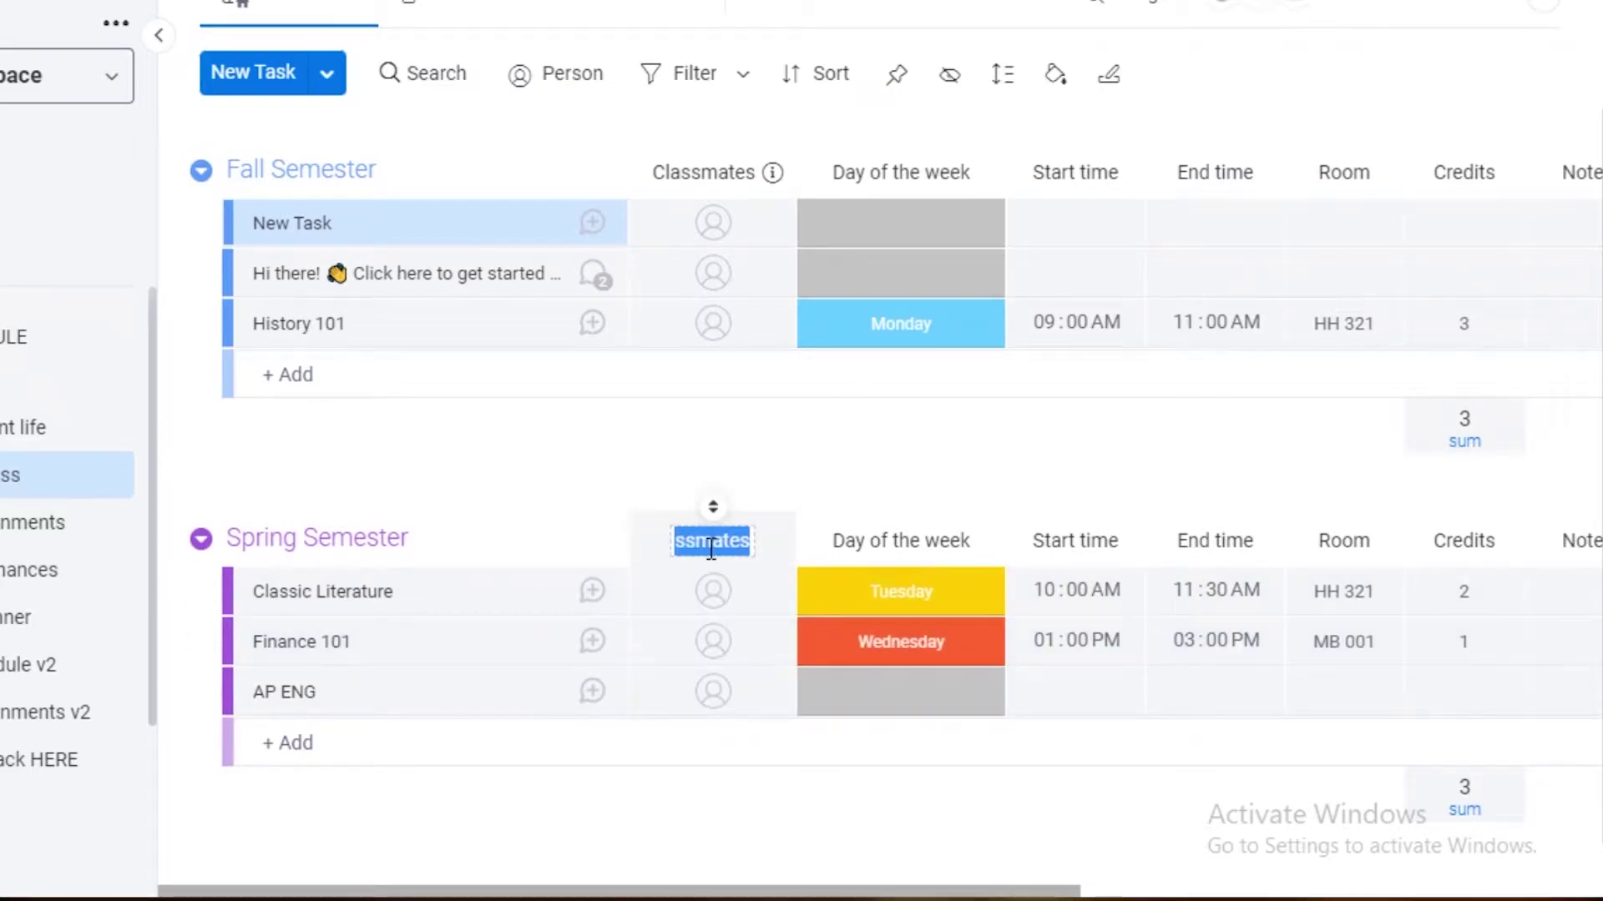
{"action": "type", "text": "assigned"}
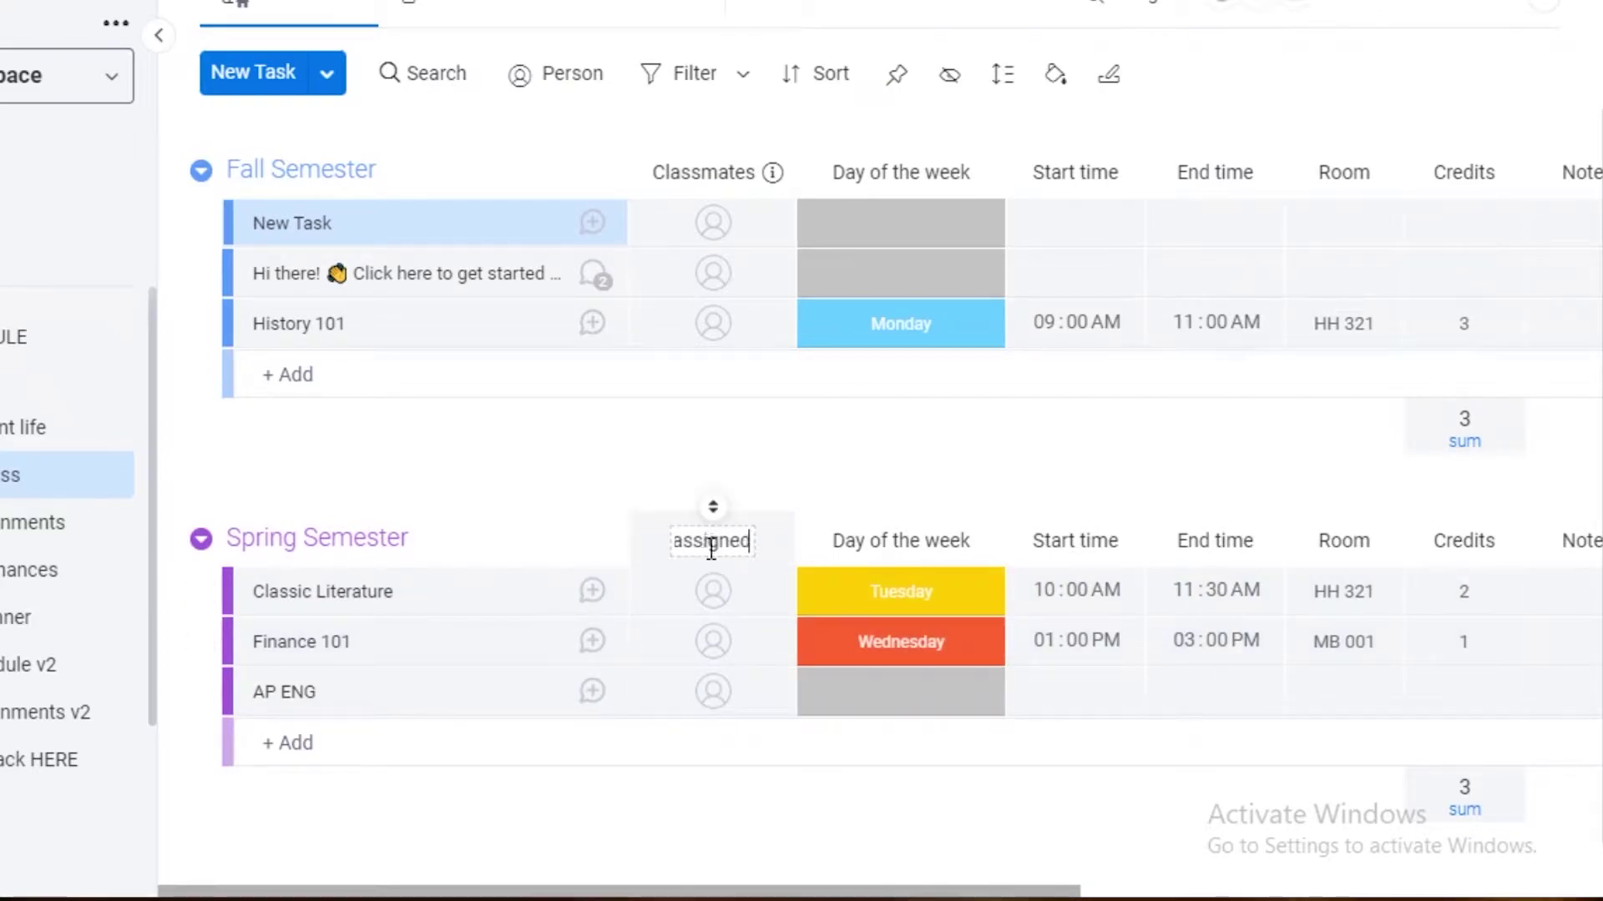
{"action": "key", "text": "Return"}
View the people who can be assigned to New Task in the Fall Semester group, without assigning anyone
{"action": "scroll", "coordinate": [726, 585], "scroll_direction": "up", "scroll_amount": 2}
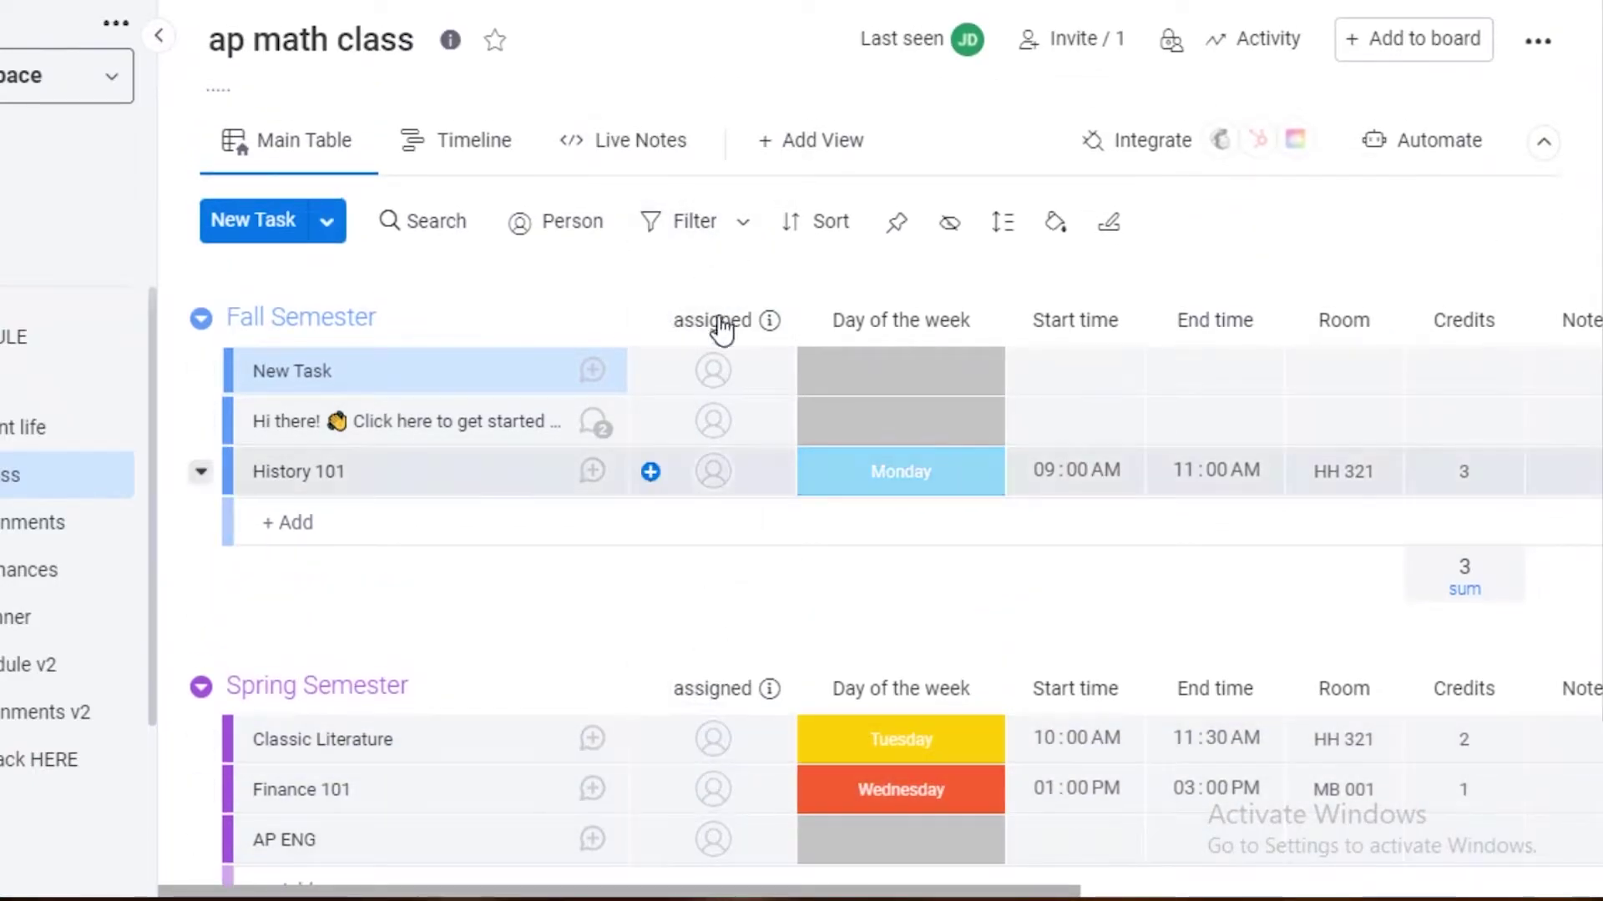
{"action": "left_click", "coordinate": [713, 376]}
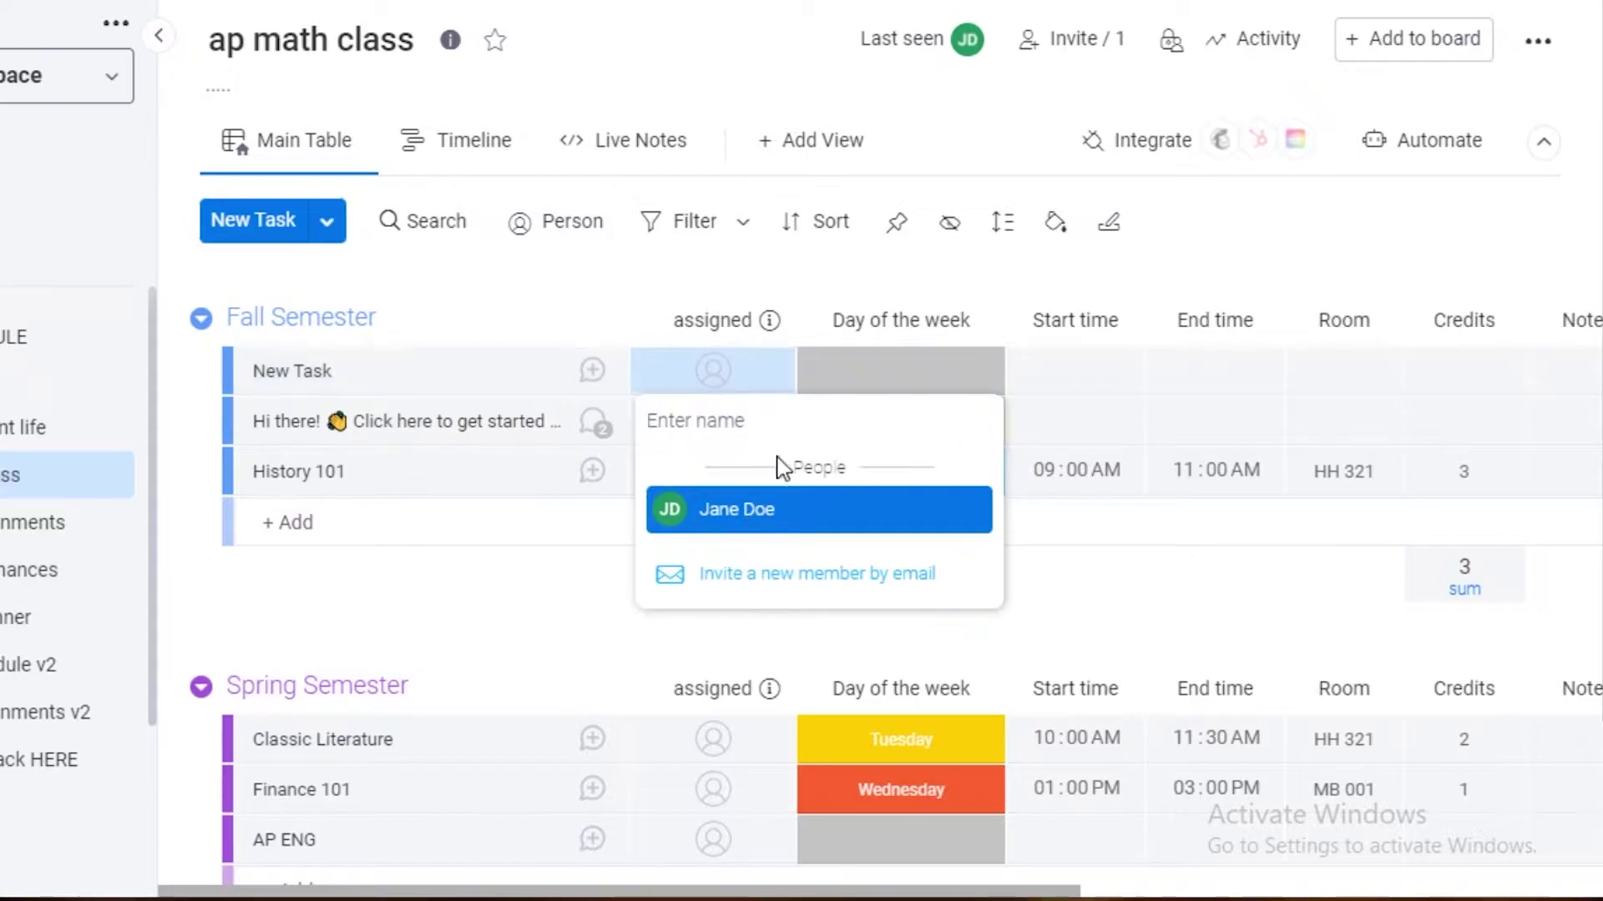
{"action": "left_click", "coordinate": [497, 639]}
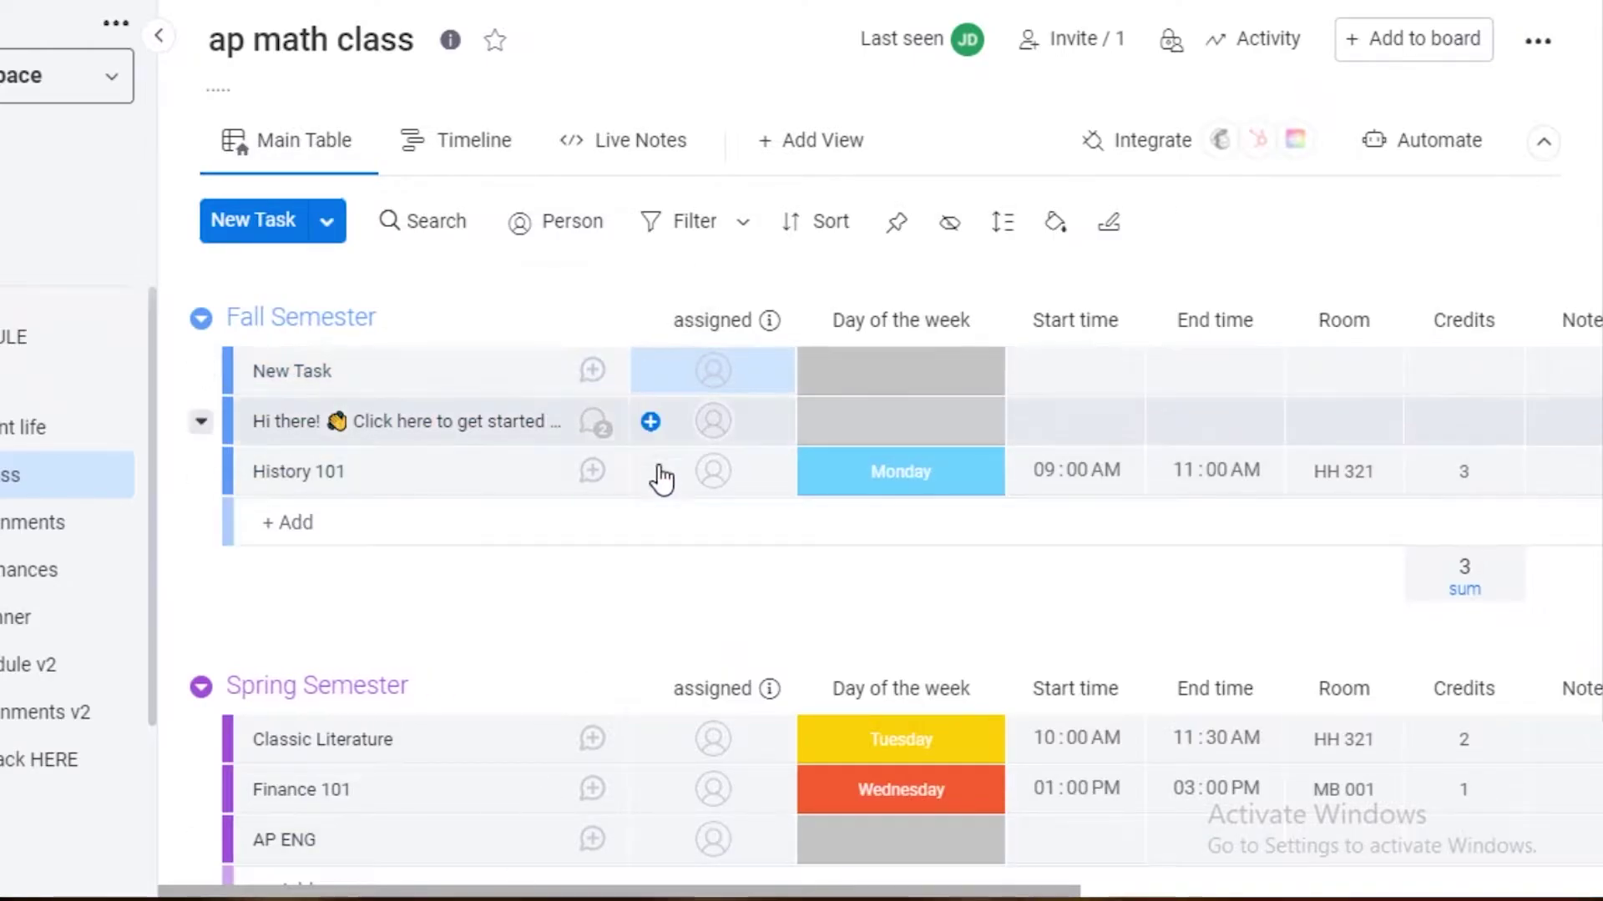
View the updates of New Task and of the getting-started item in the Fall Semester group, and close them
{"action": "scroll", "coordinate": [618, 501], "scroll_direction": "down", "scroll_amount": 3}
{"action": "scroll", "coordinate": [590, 547], "scroll_direction": "up", "scroll_amount": 2}
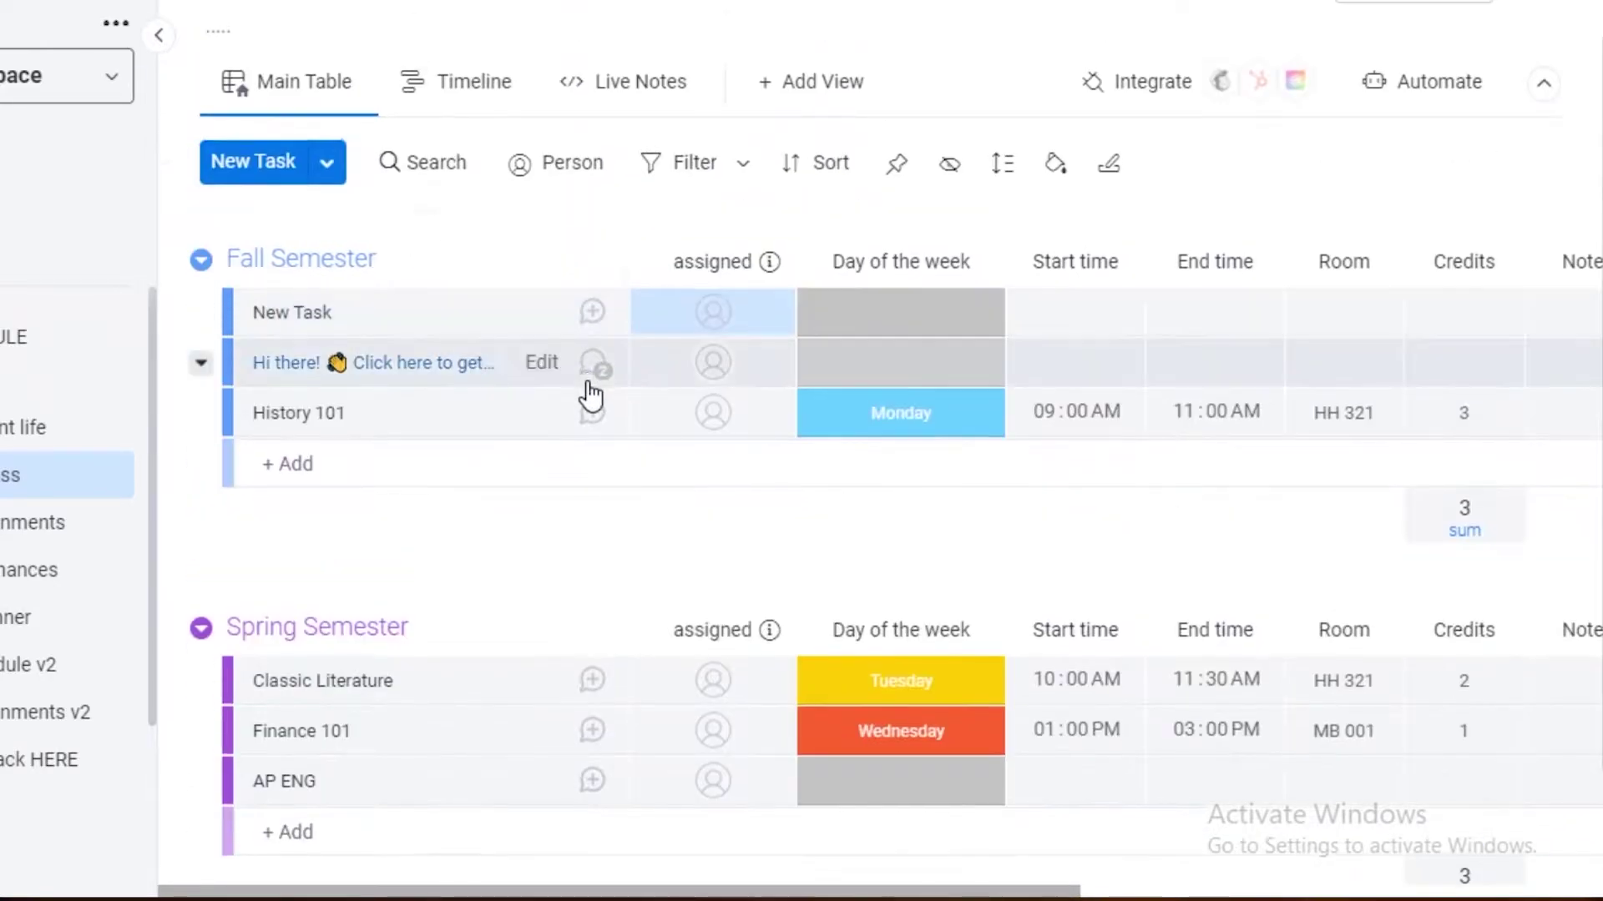
{"action": "left_click", "coordinate": [592, 311]}
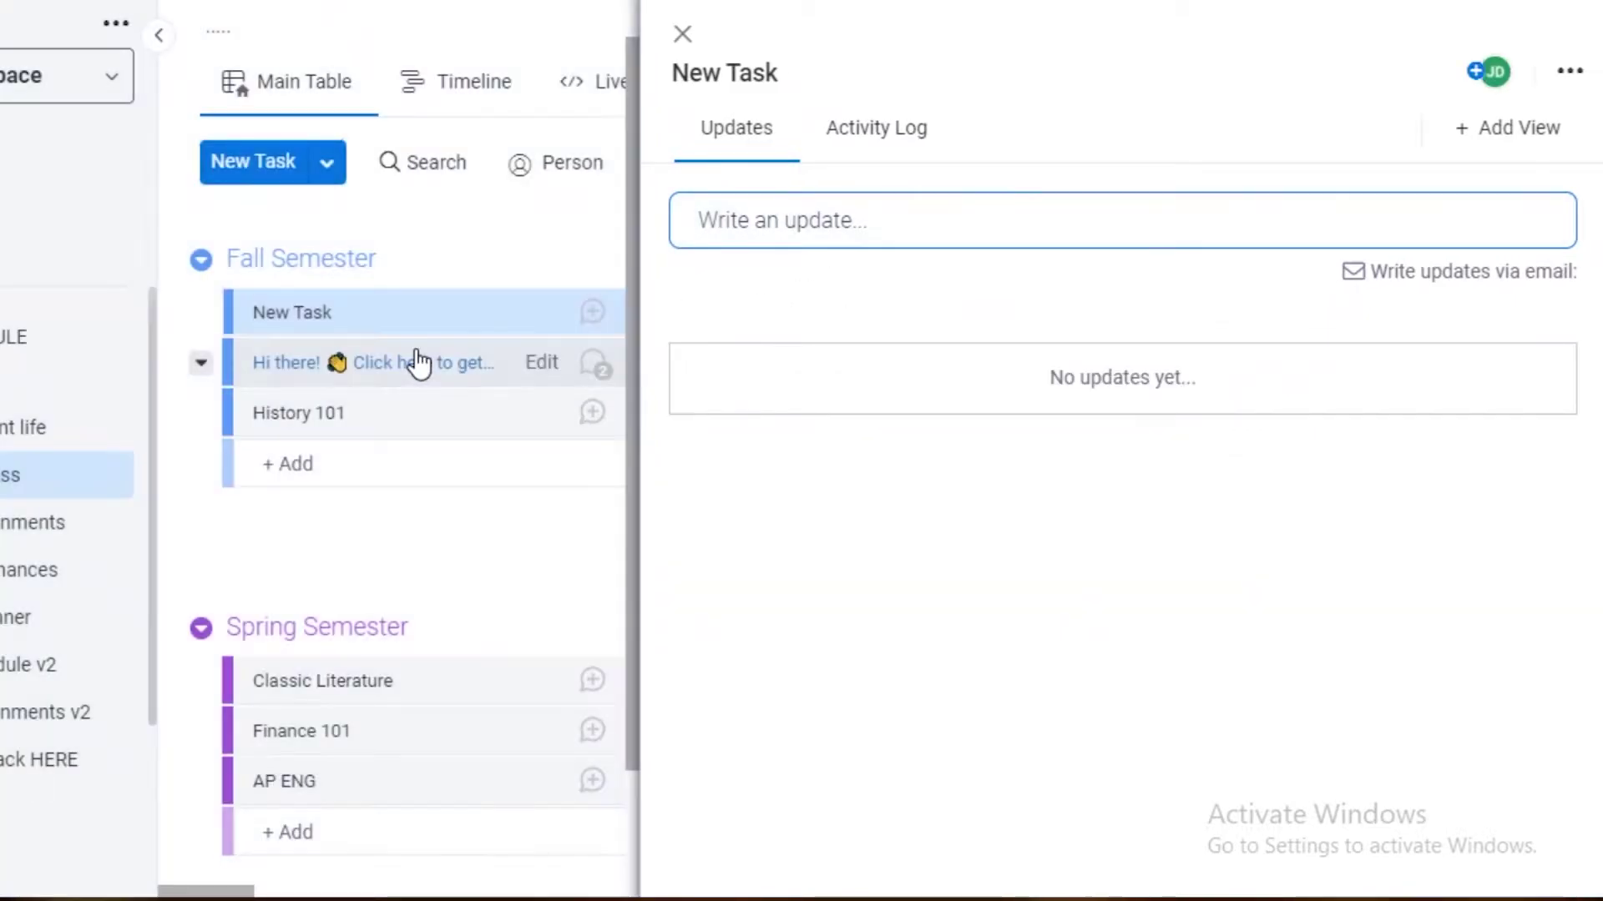
{"action": "left_click", "coordinate": [594, 360]}
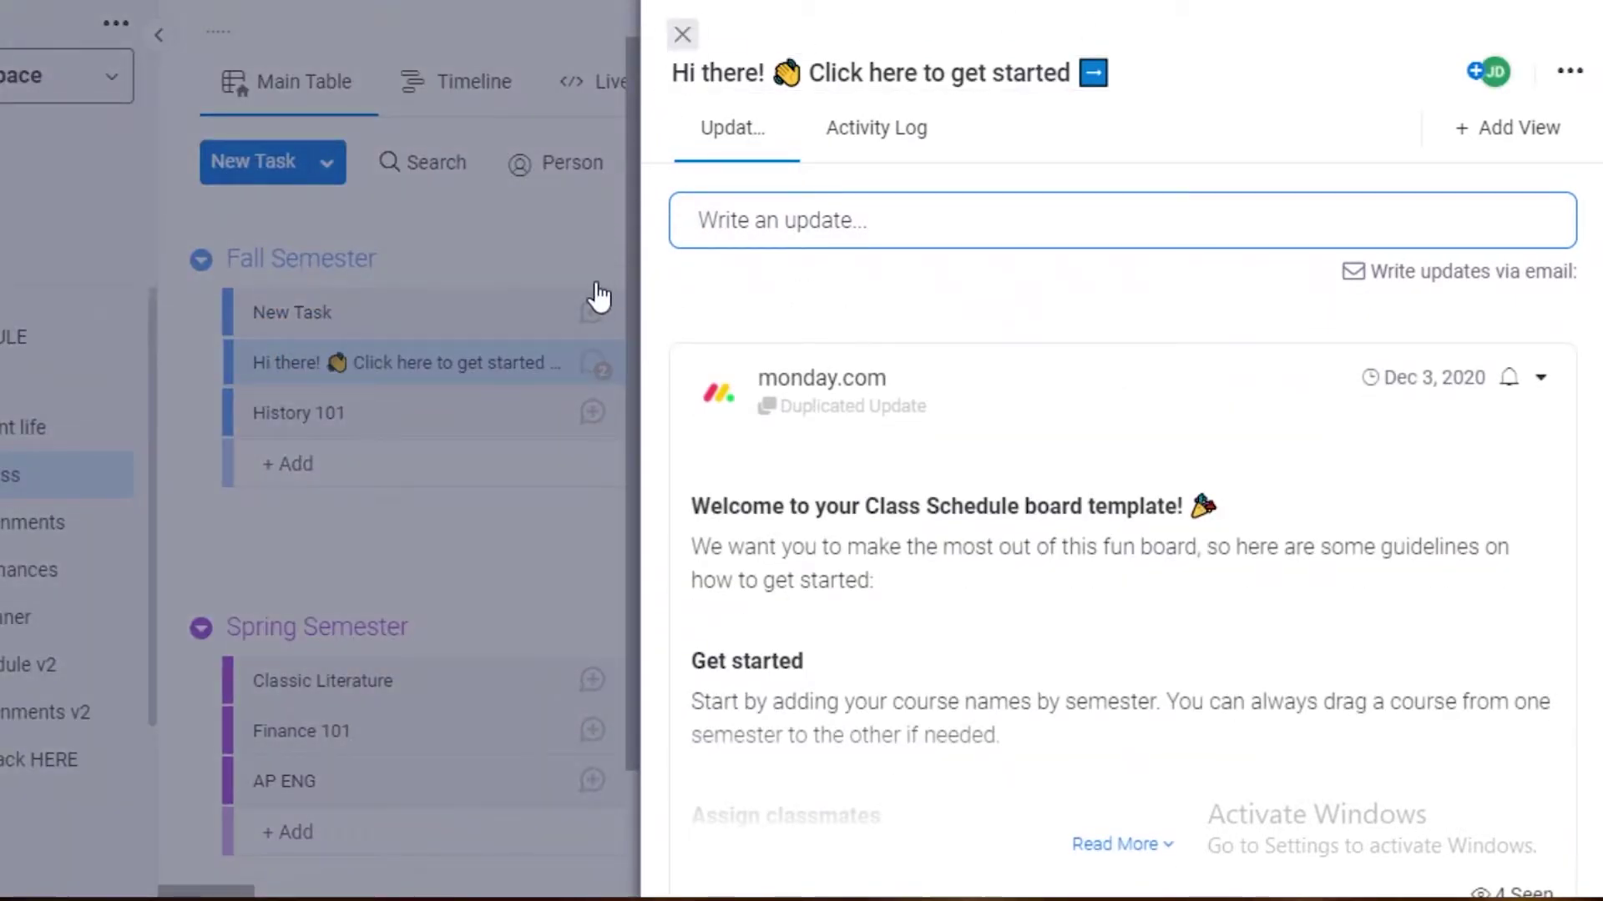
{"action": "left_click", "coordinate": [598, 296]}
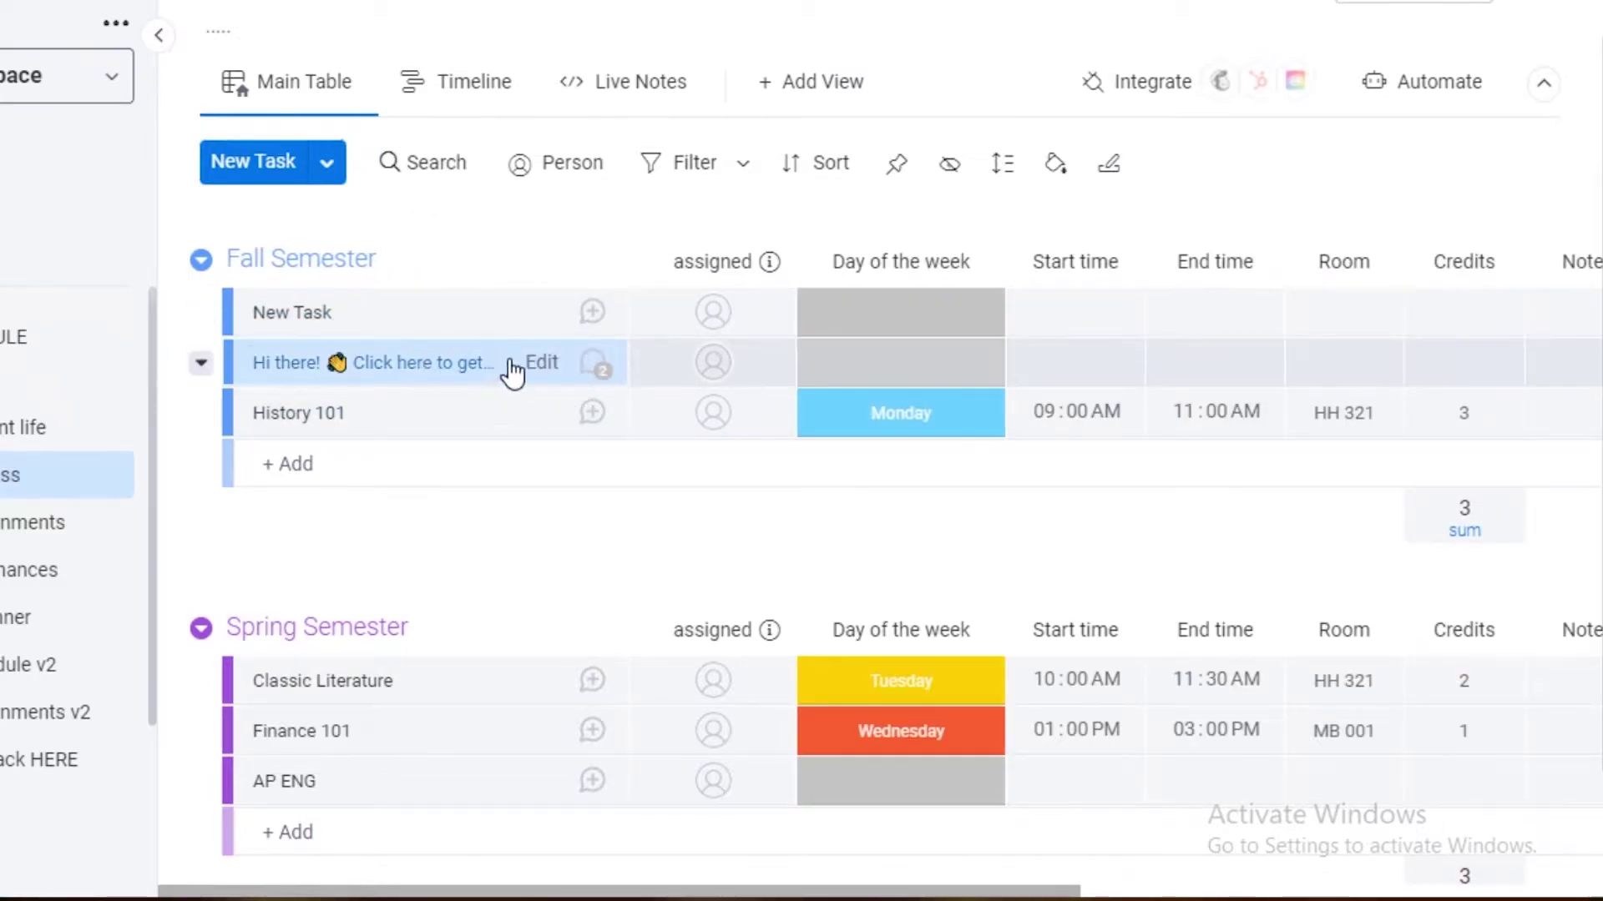
Post the update "make sure to revise fiance ch 2-5" on the Finance 101 item and close its updates
{"action": "scroll", "coordinate": [448, 544], "scroll_direction": "down", "scroll_amount": 2}
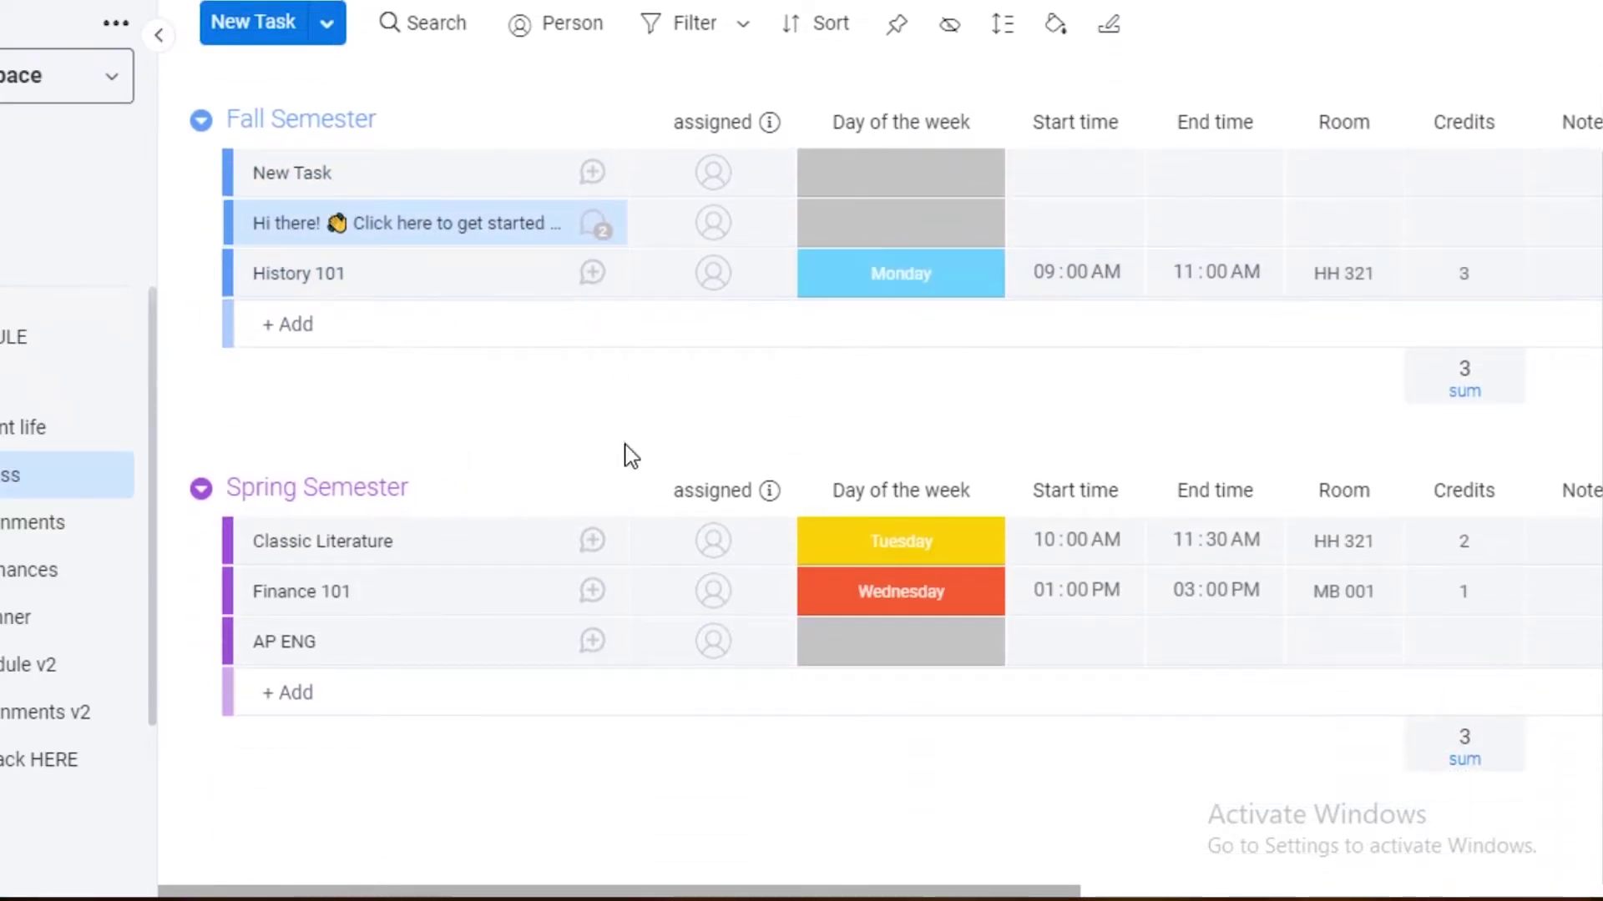
{"action": "left_click", "coordinate": [595, 594]}
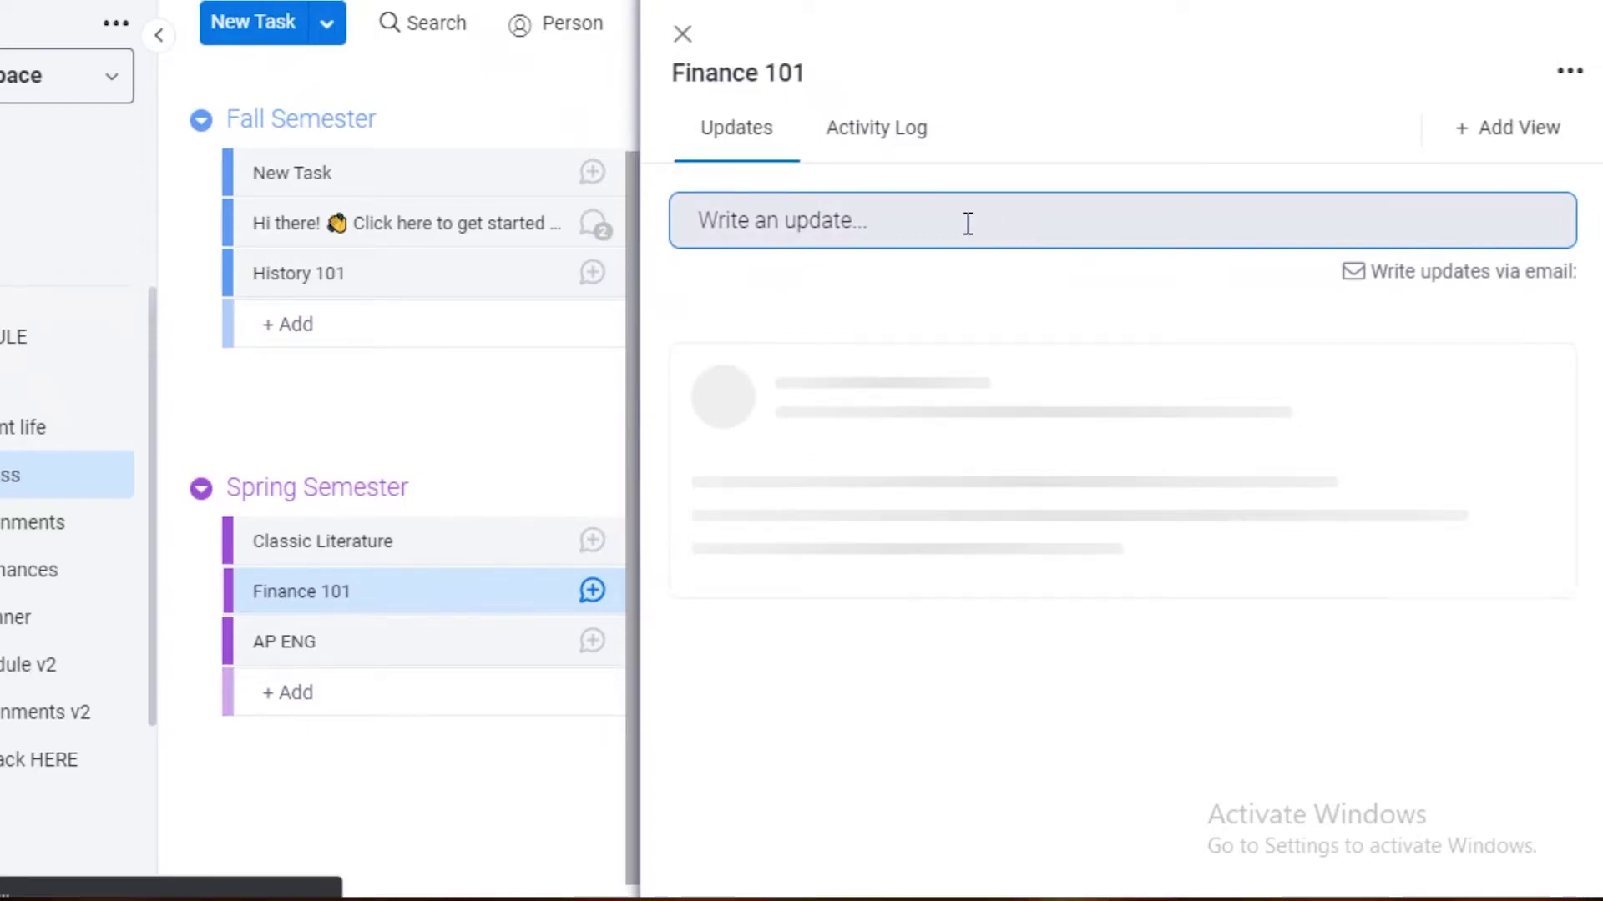
{"action": "left_click", "coordinate": [967, 224]}
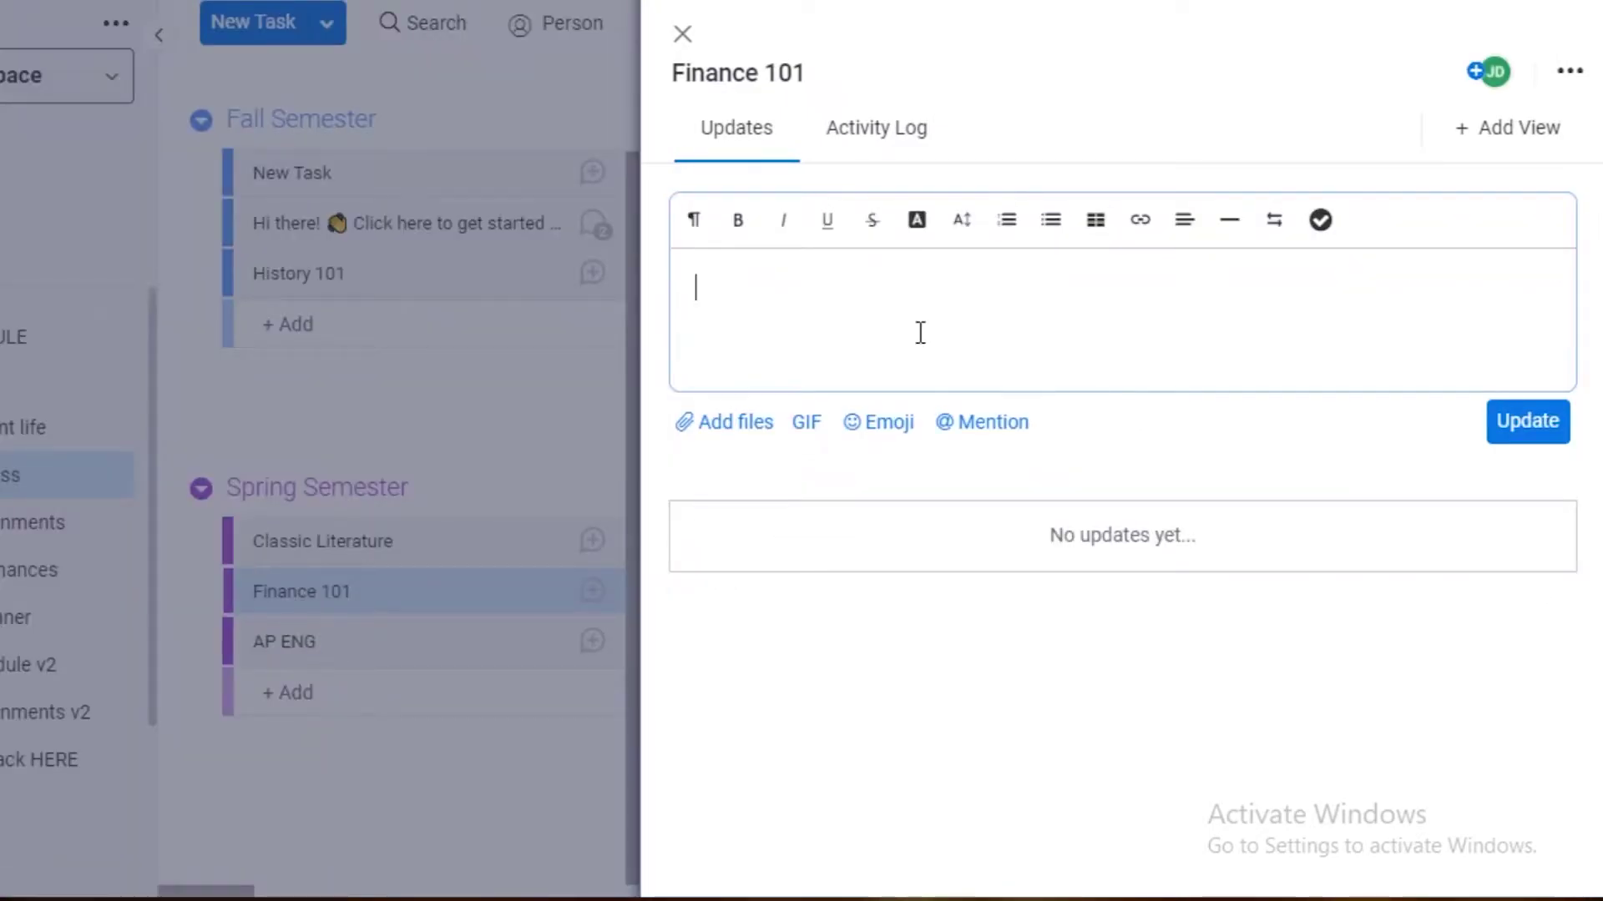
{"action": "type", "text": "make su"}
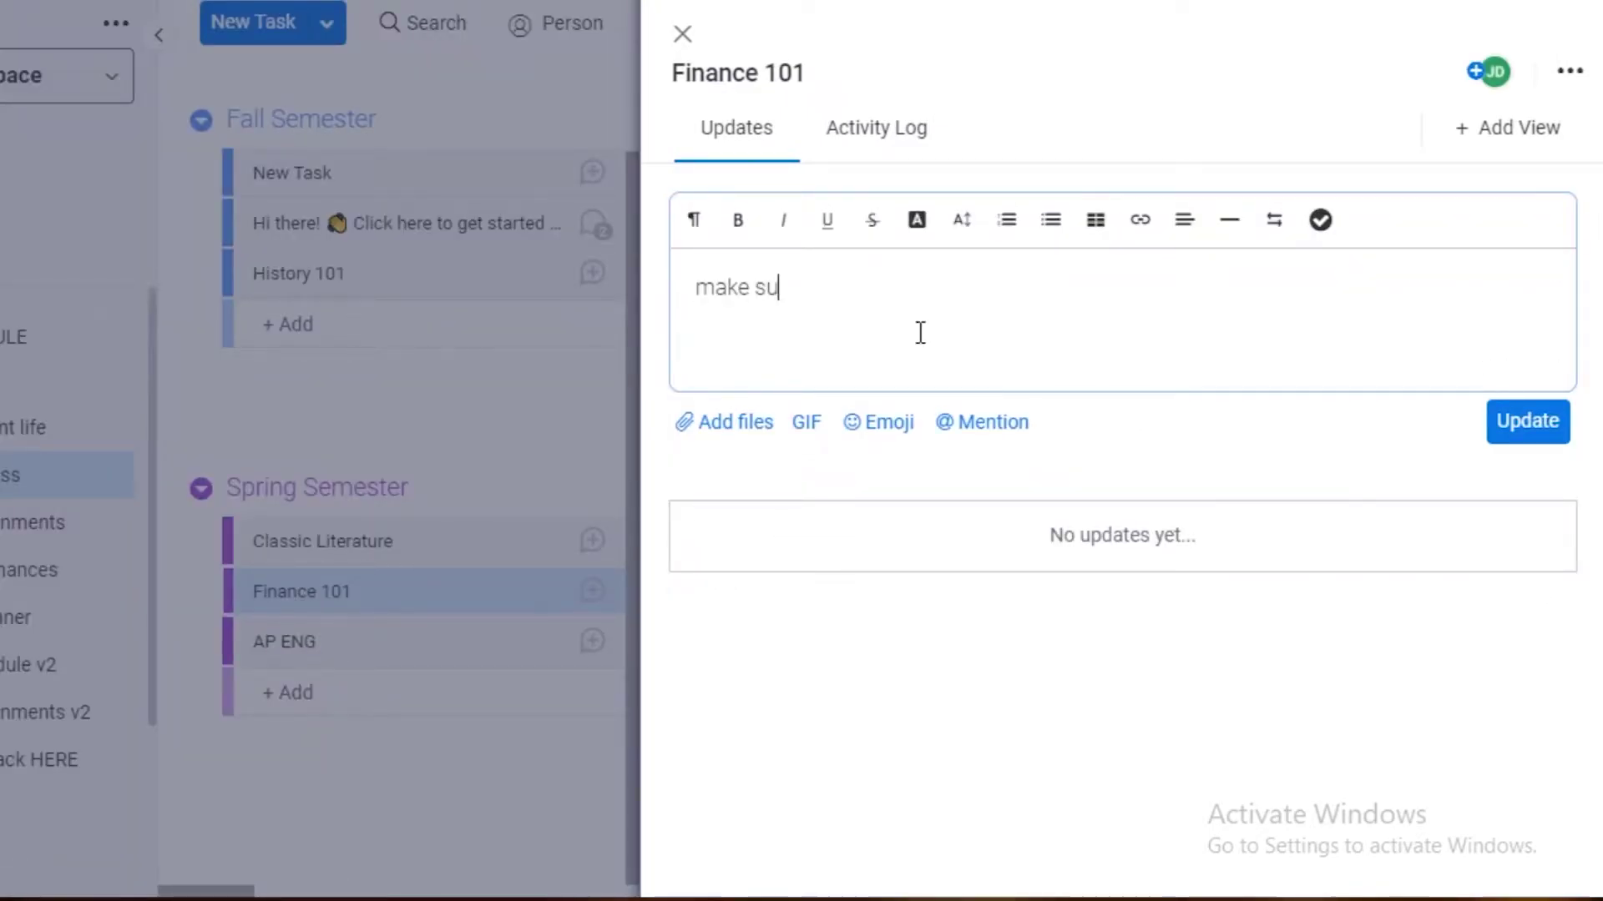
{"action": "type", "text": "re to revise"}
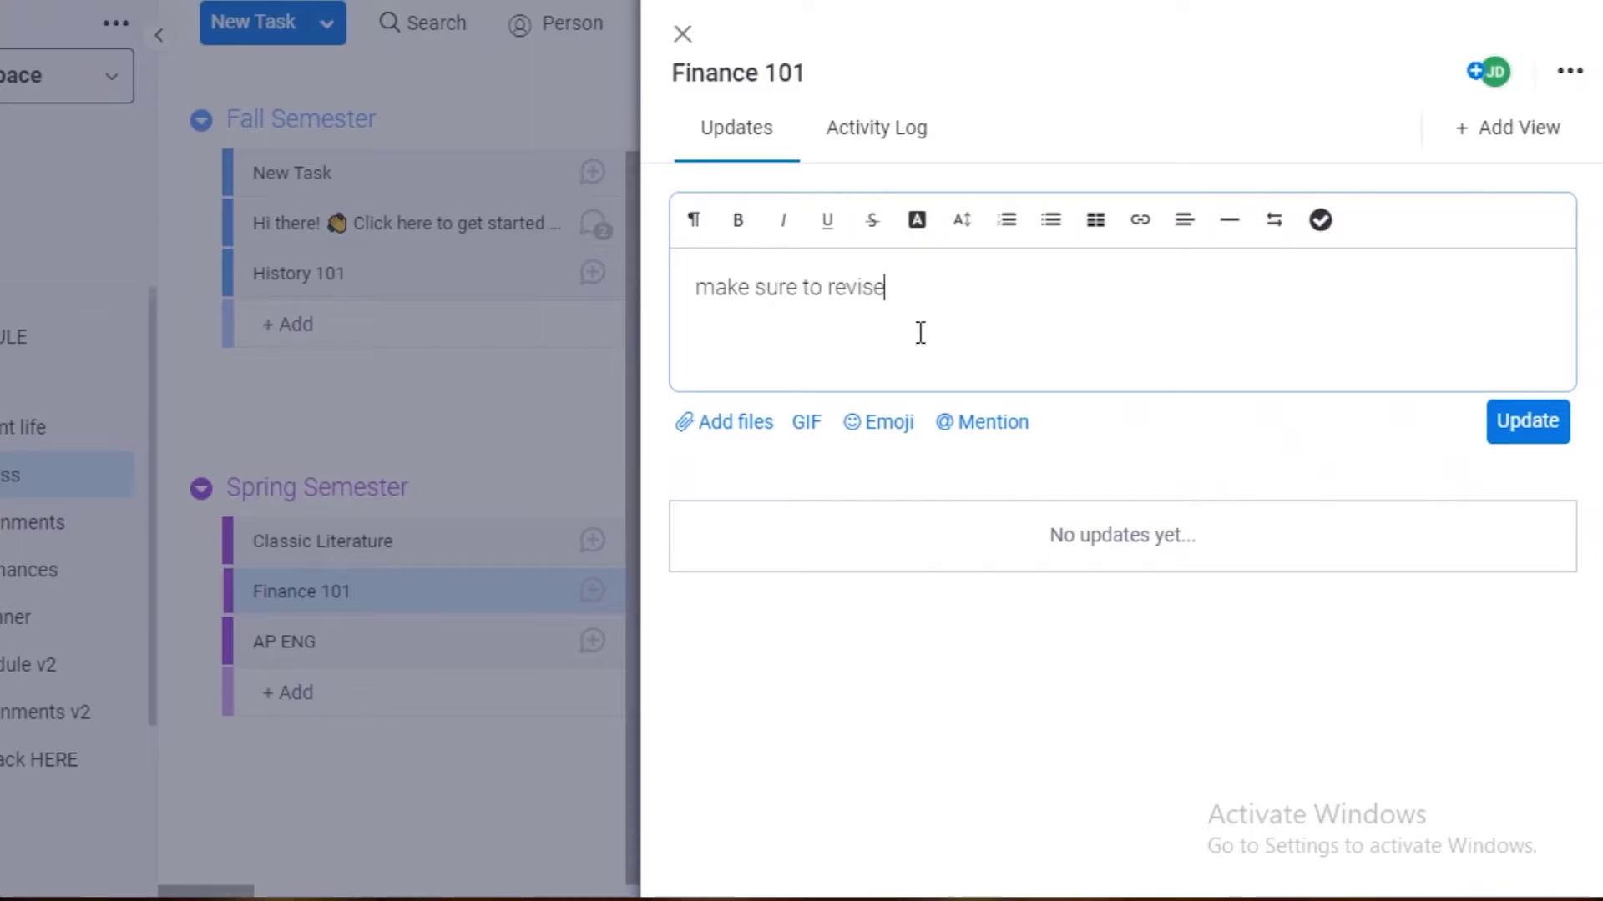
{"action": "type", "text": " fian"}
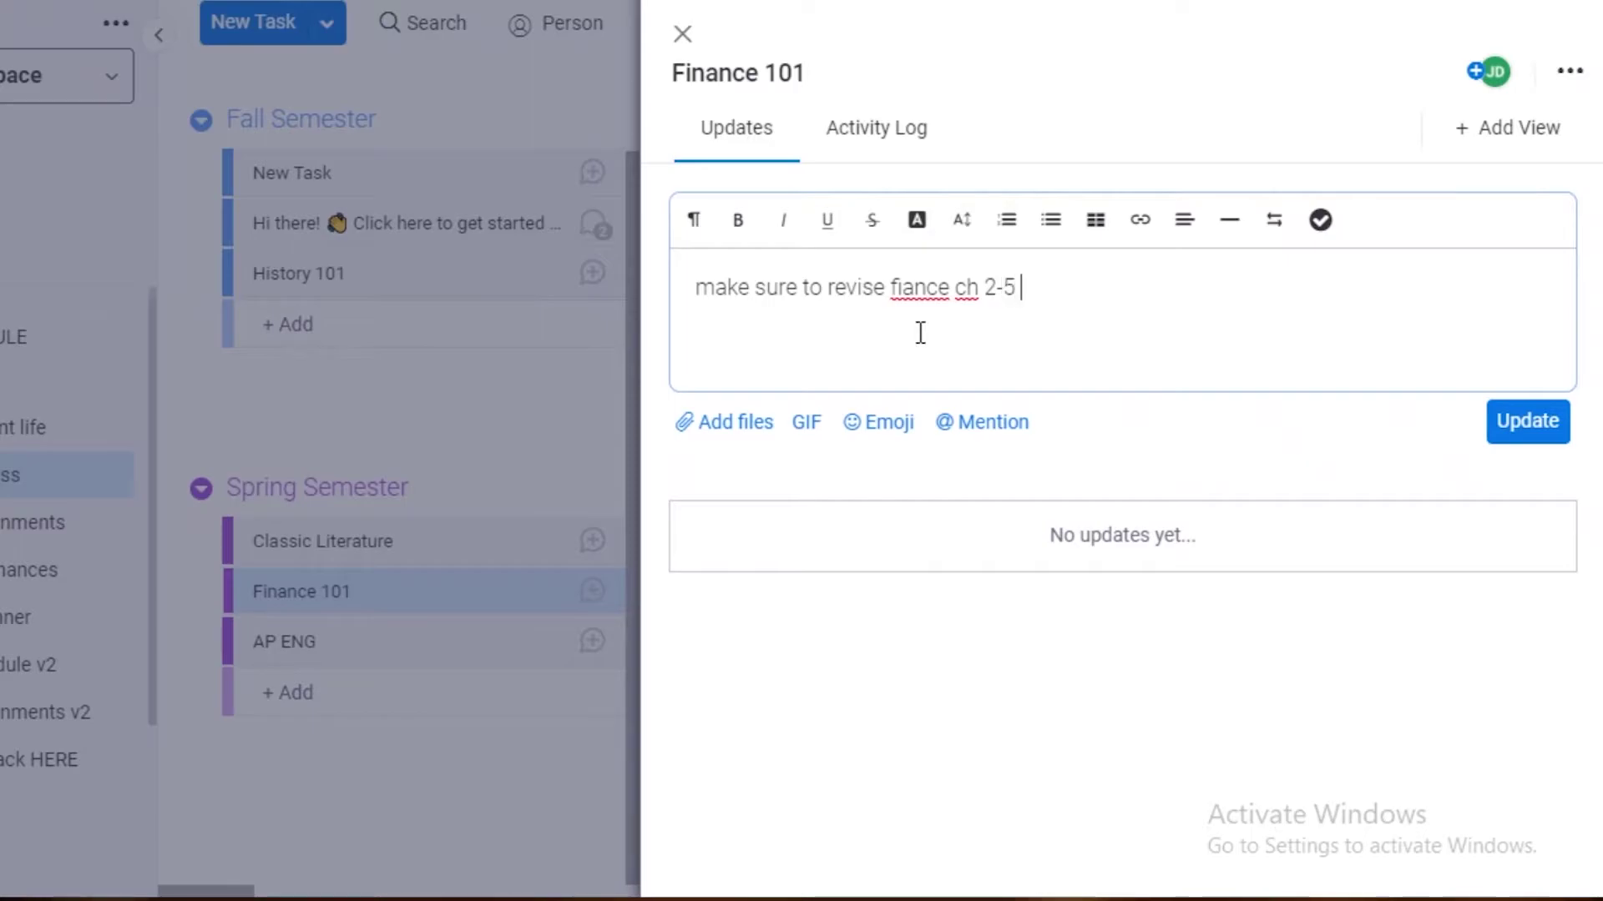
{"action": "type", "text": "ce ch 2-5"}
{"action": "key", "text": "Return"}
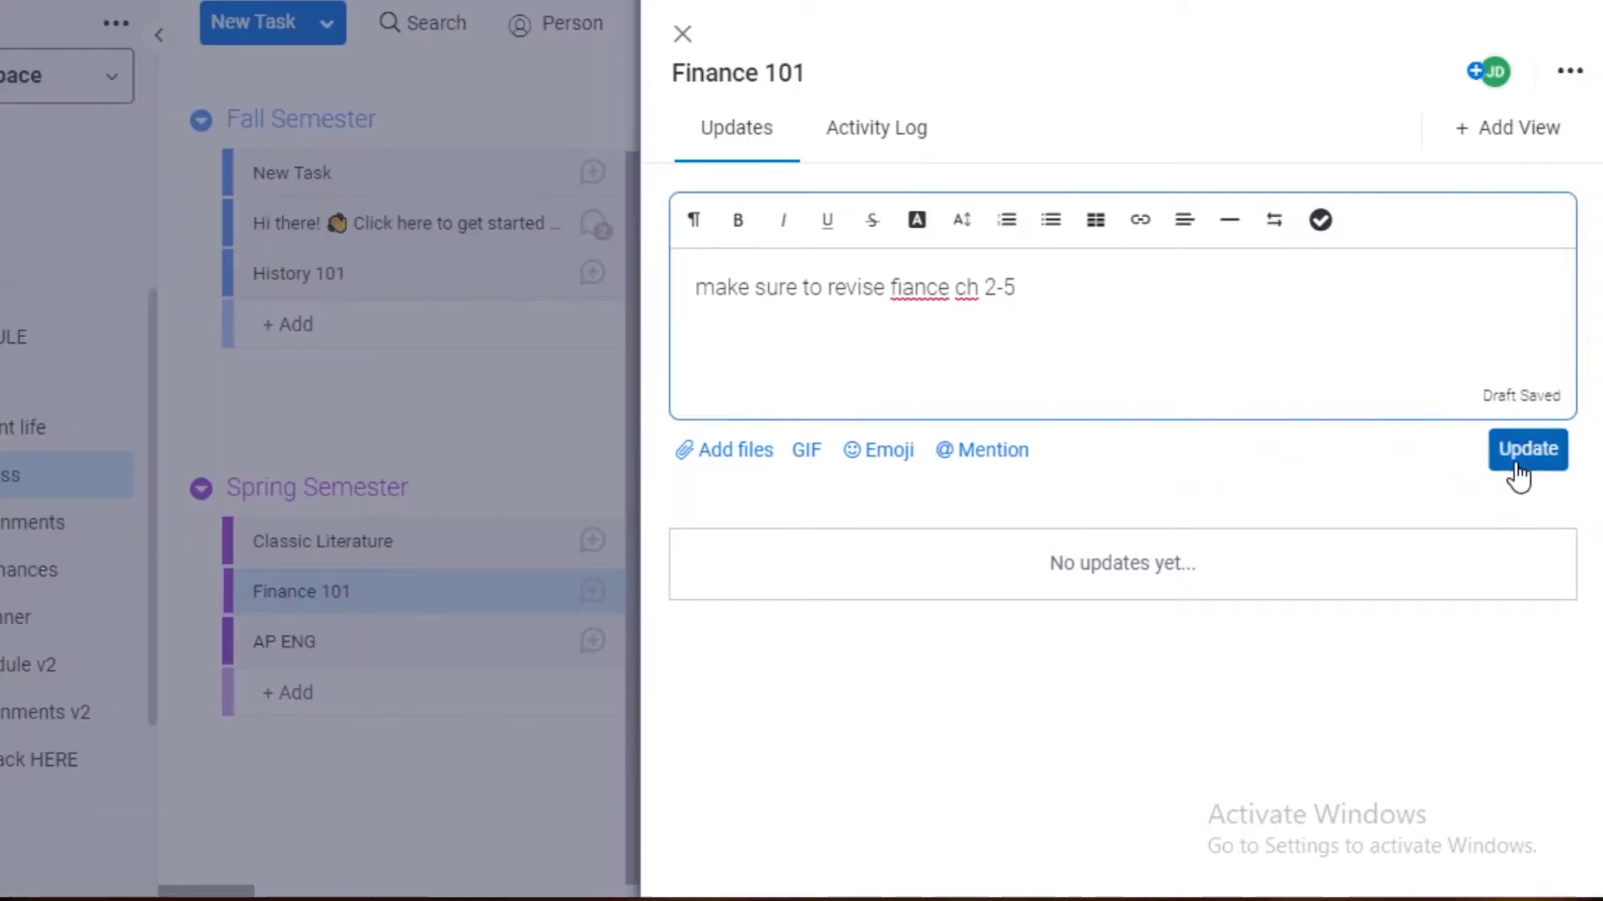
{"action": "left_click", "coordinate": [1517, 476]}
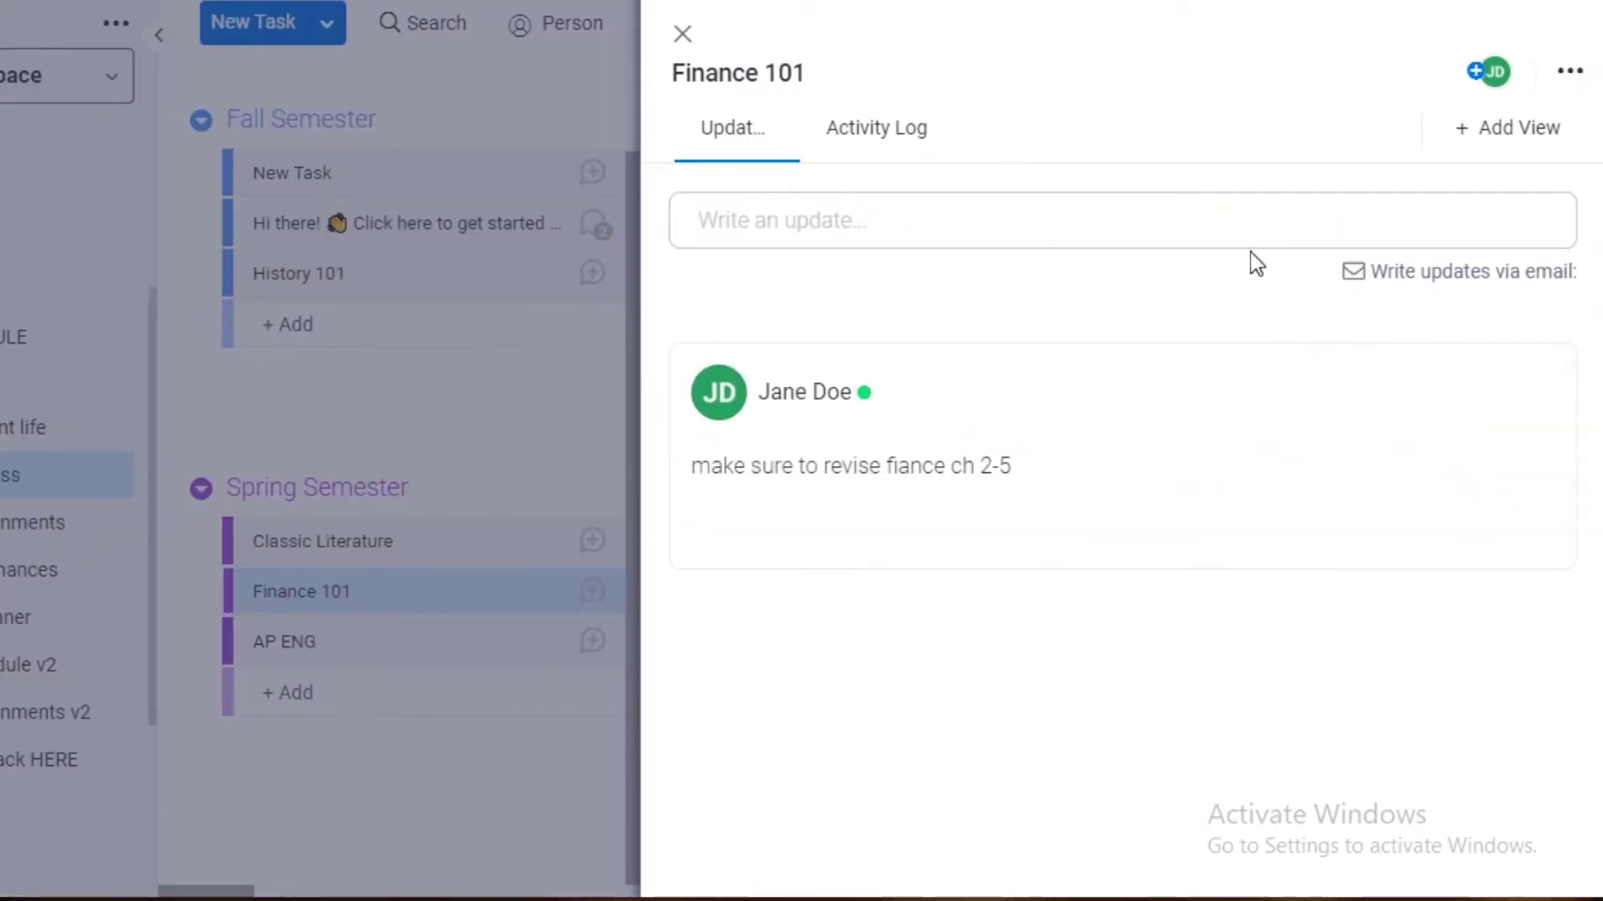
{"action": "left_click", "coordinate": [634, 64]}
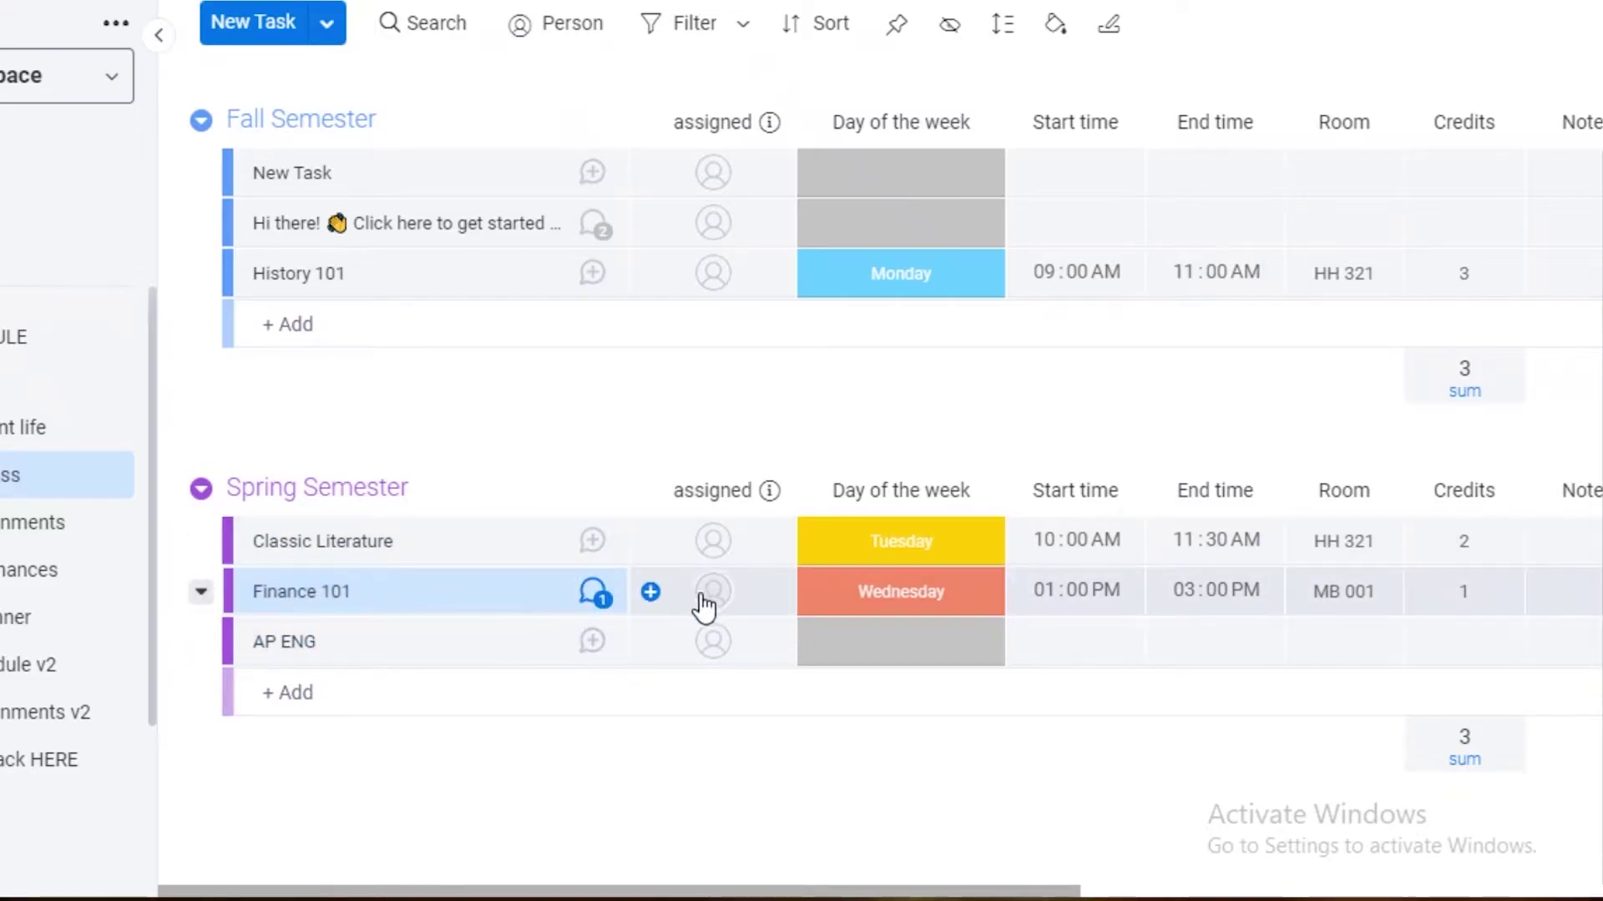
Edit the Day of the week labels, renaming Monday to "on going" and Tuesday to "completed"
{"action": "scroll", "coordinate": [959, 734], "scroll_direction": "up", "scroll_amount": 2}
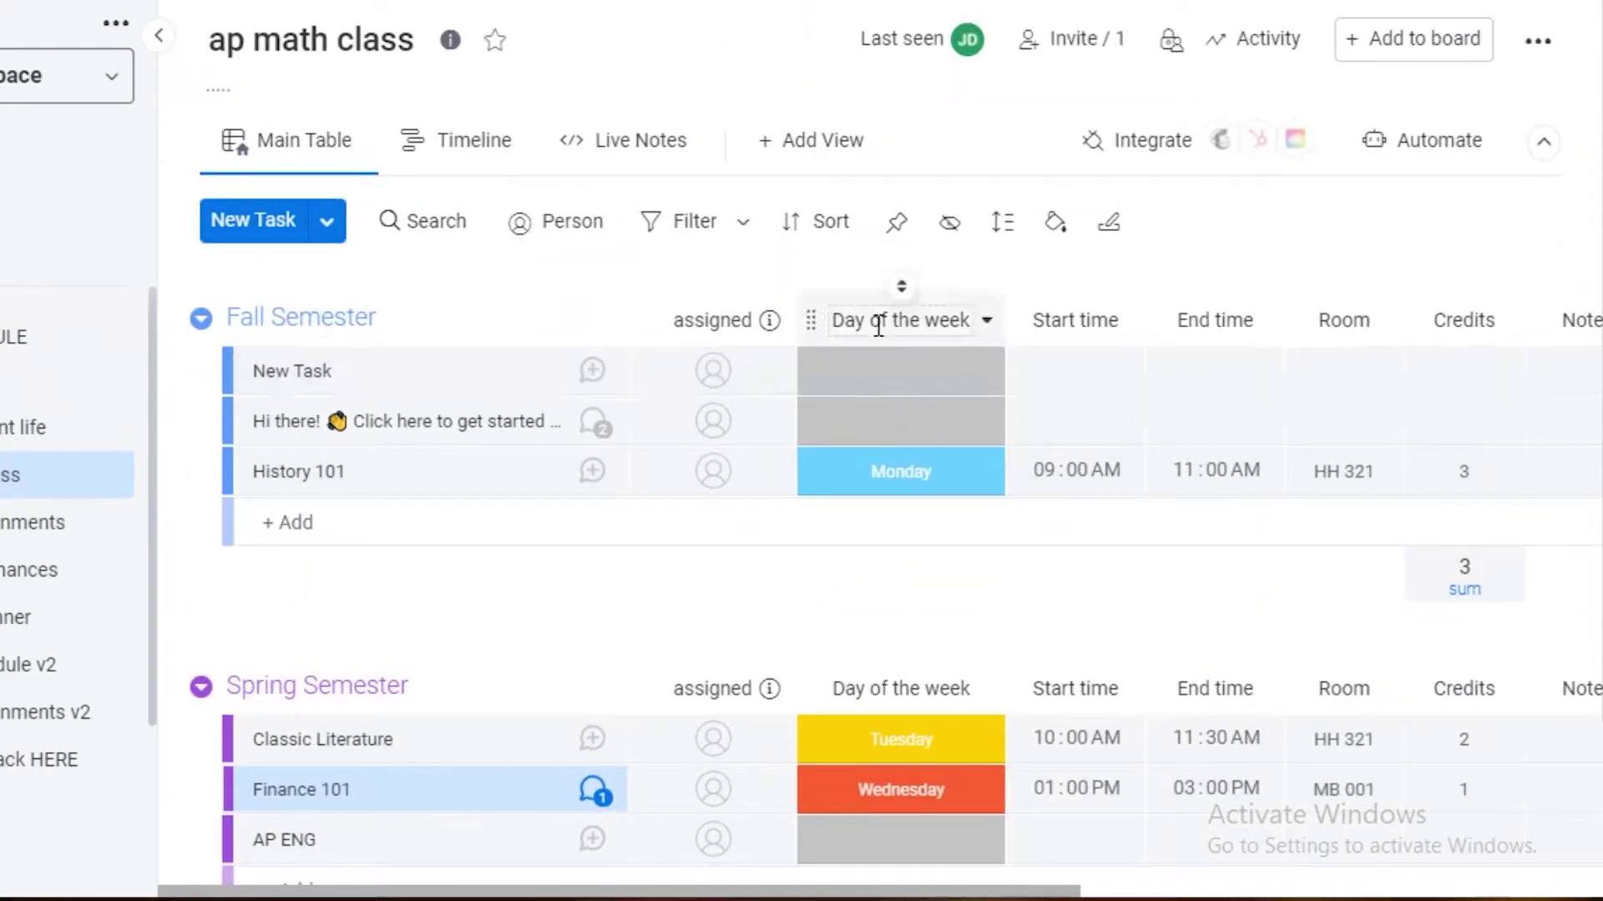
{"action": "left_click", "coordinate": [913, 378]}
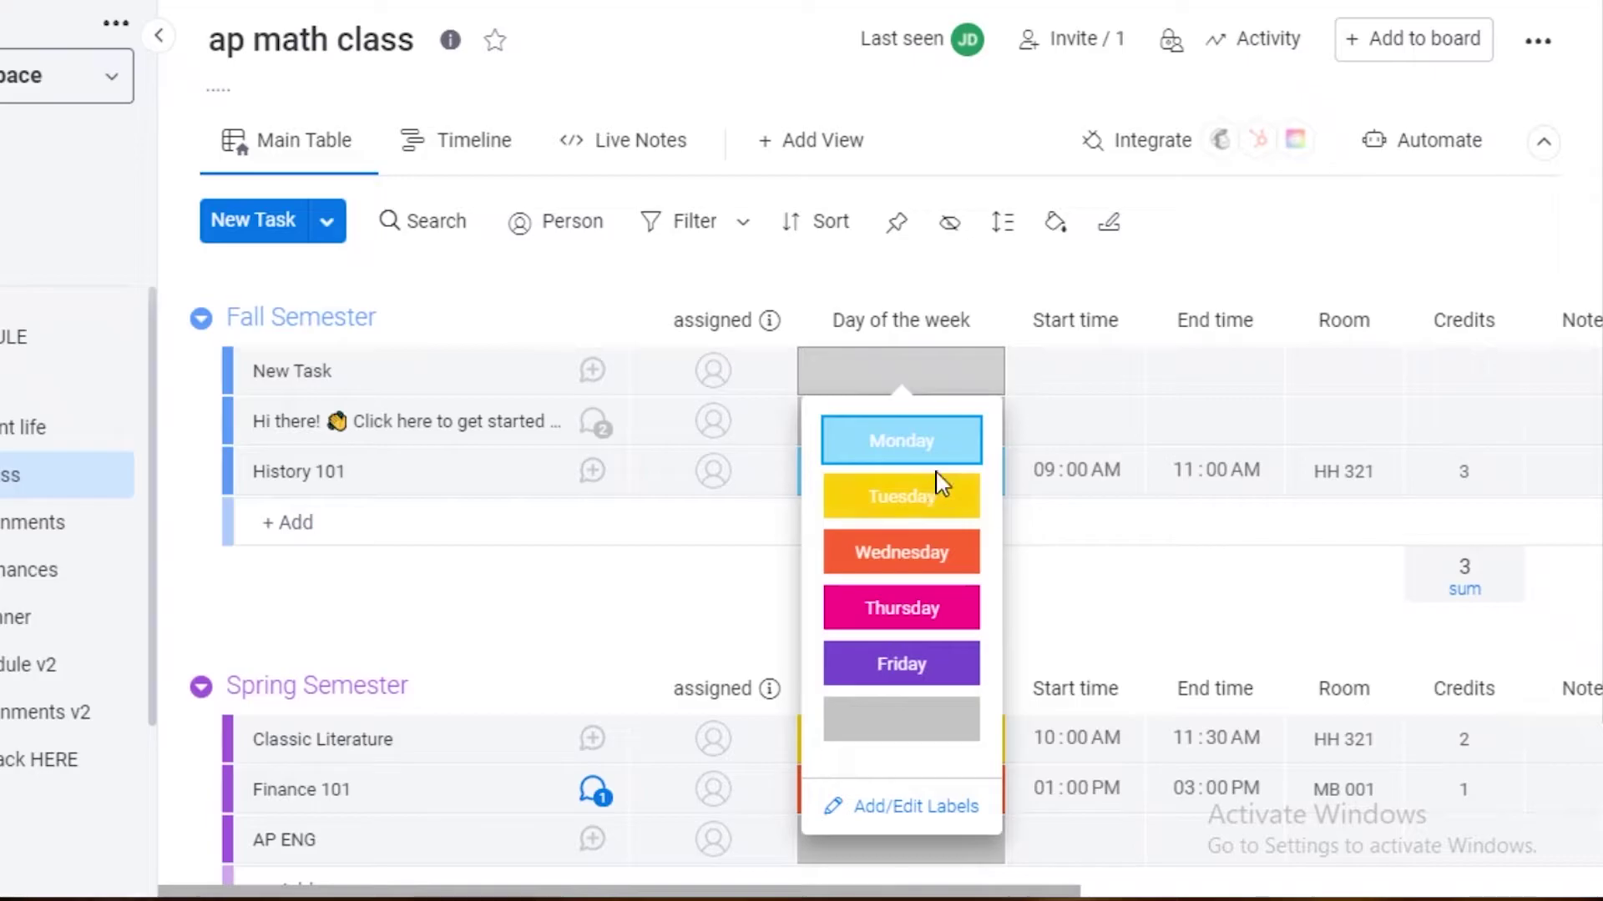
{"action": "left_click", "coordinate": [948, 835]}
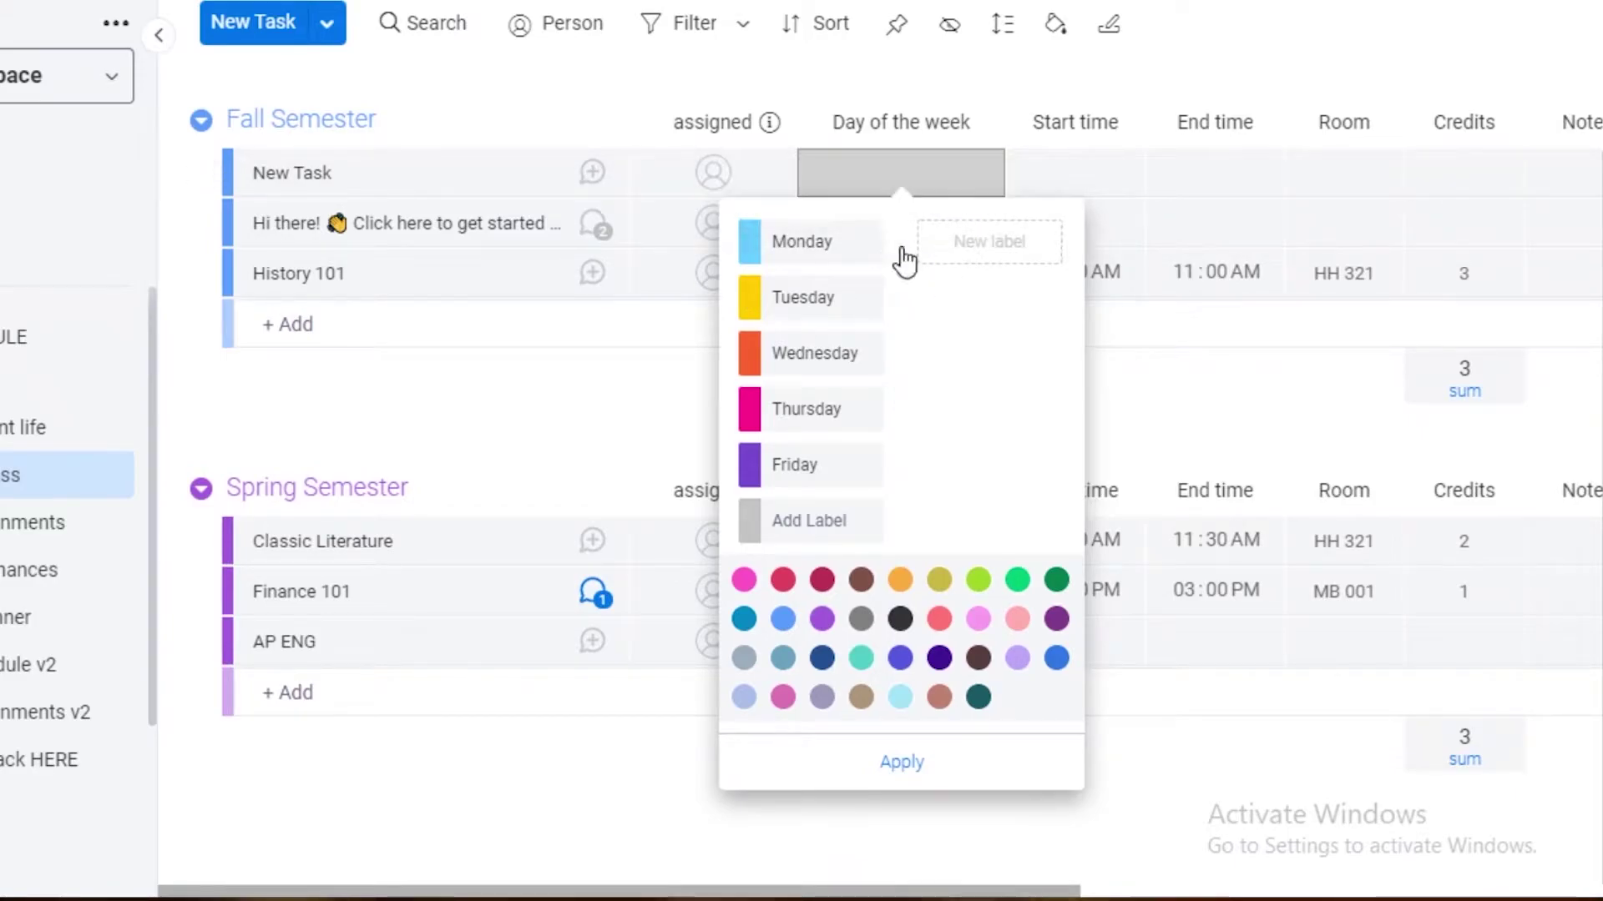
{"action": "left_click", "coordinate": [855, 243]}
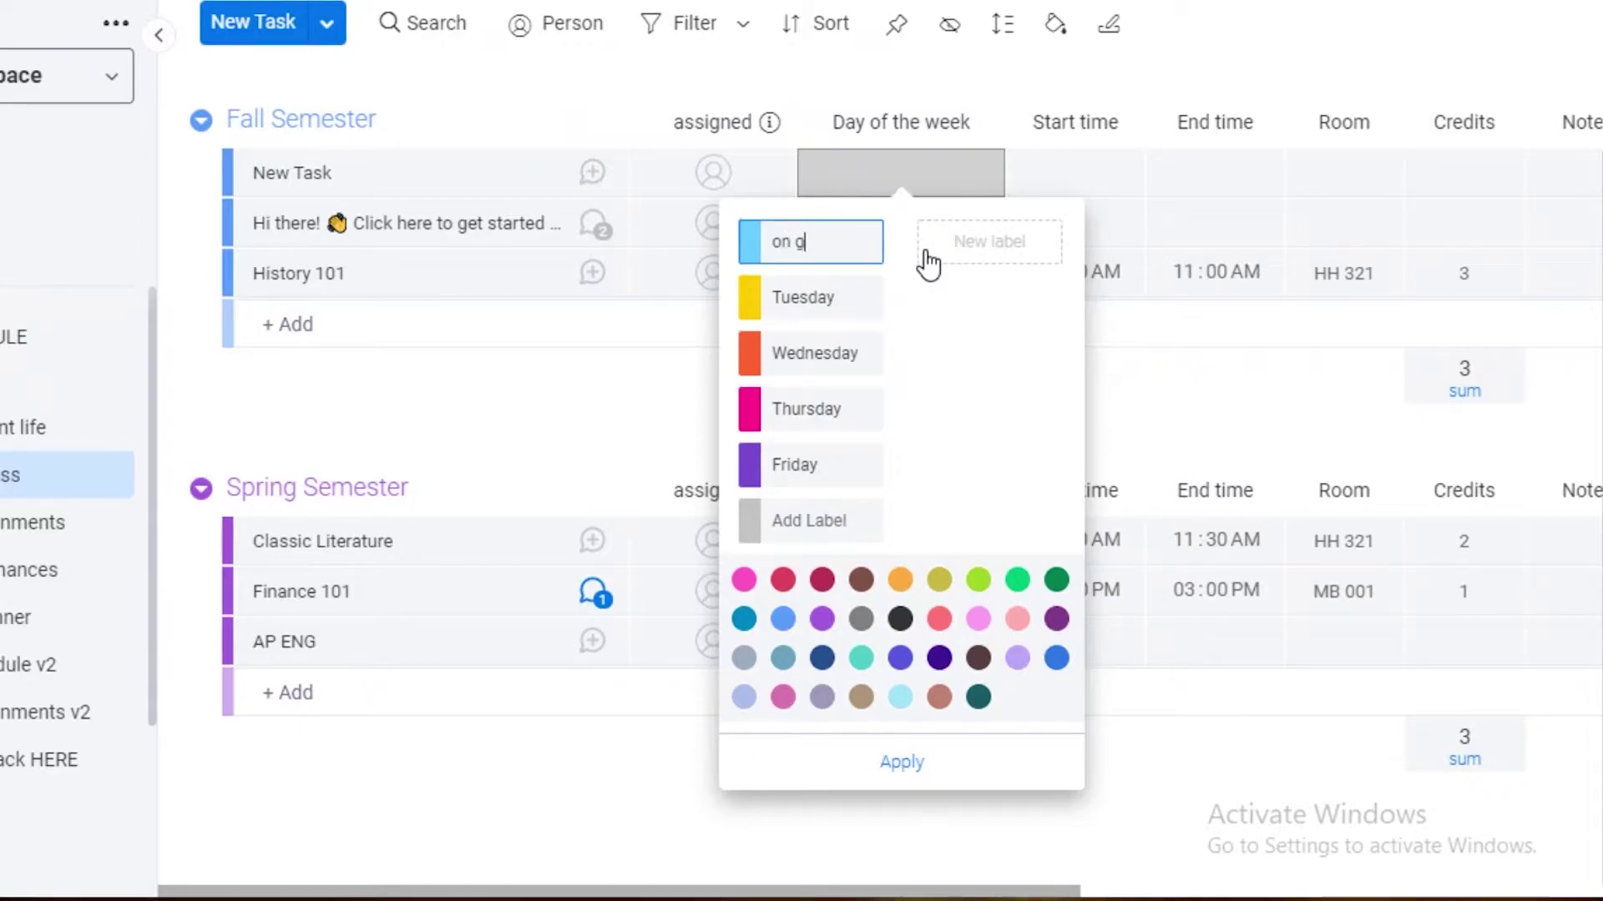
{"action": "left_click", "coordinate": [839, 288]}
{"action": "type", "text": "com"}
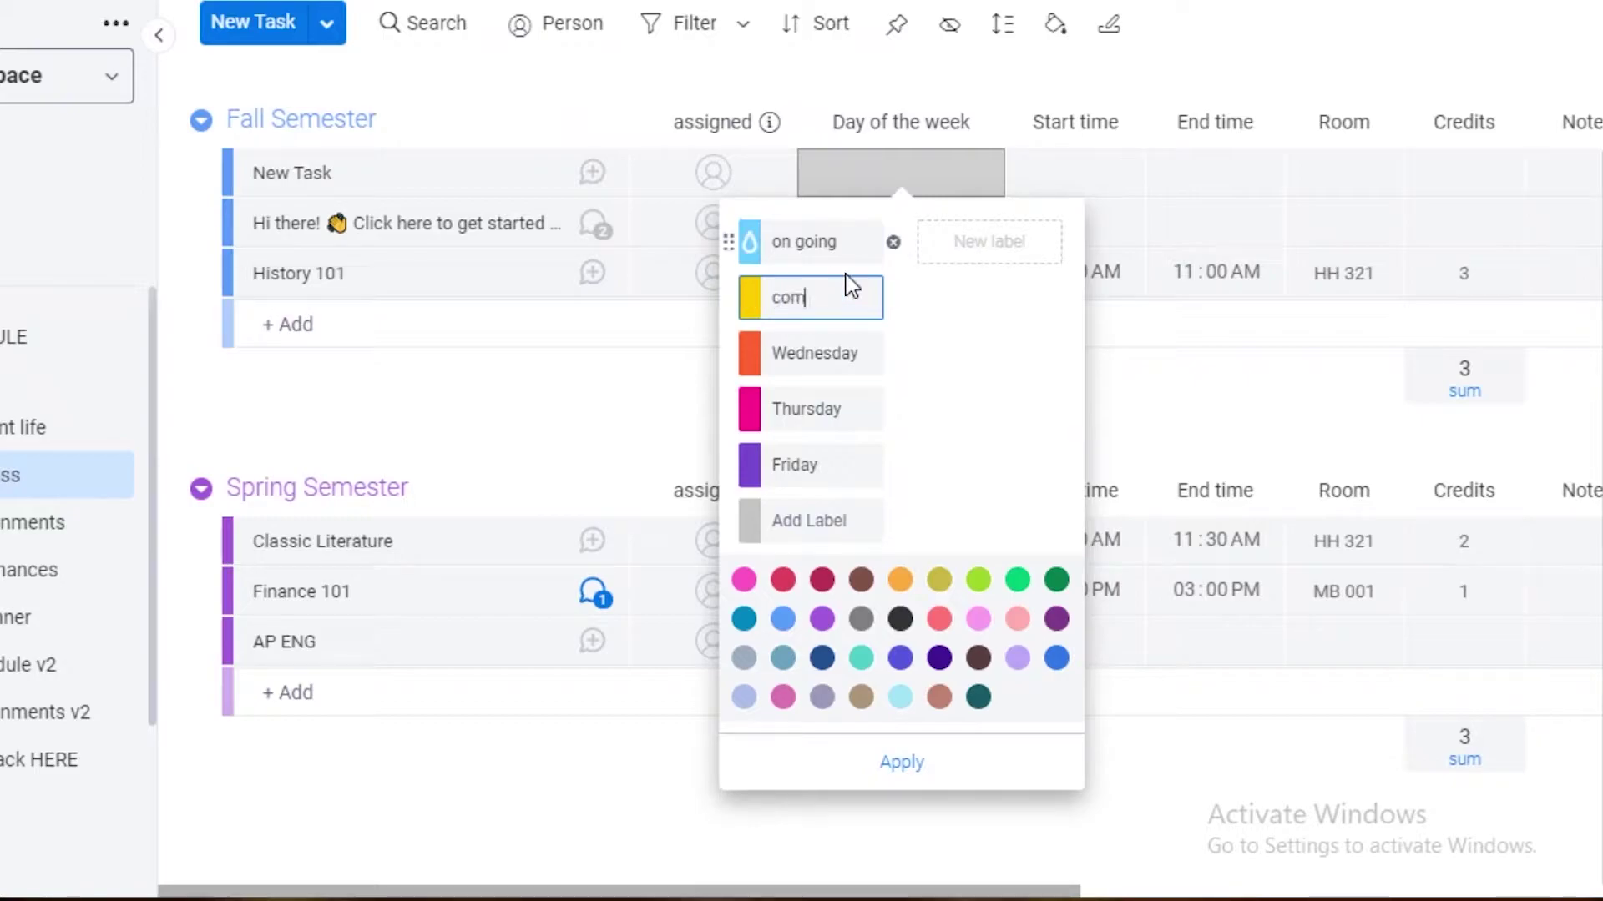
{"action": "type", "text": "pleted"}
Rename the Wednesday label to "pending", Thursday to "ap only" and Friday to a name starting with "extra col"
{"action": "left_click", "coordinate": [816, 358]}
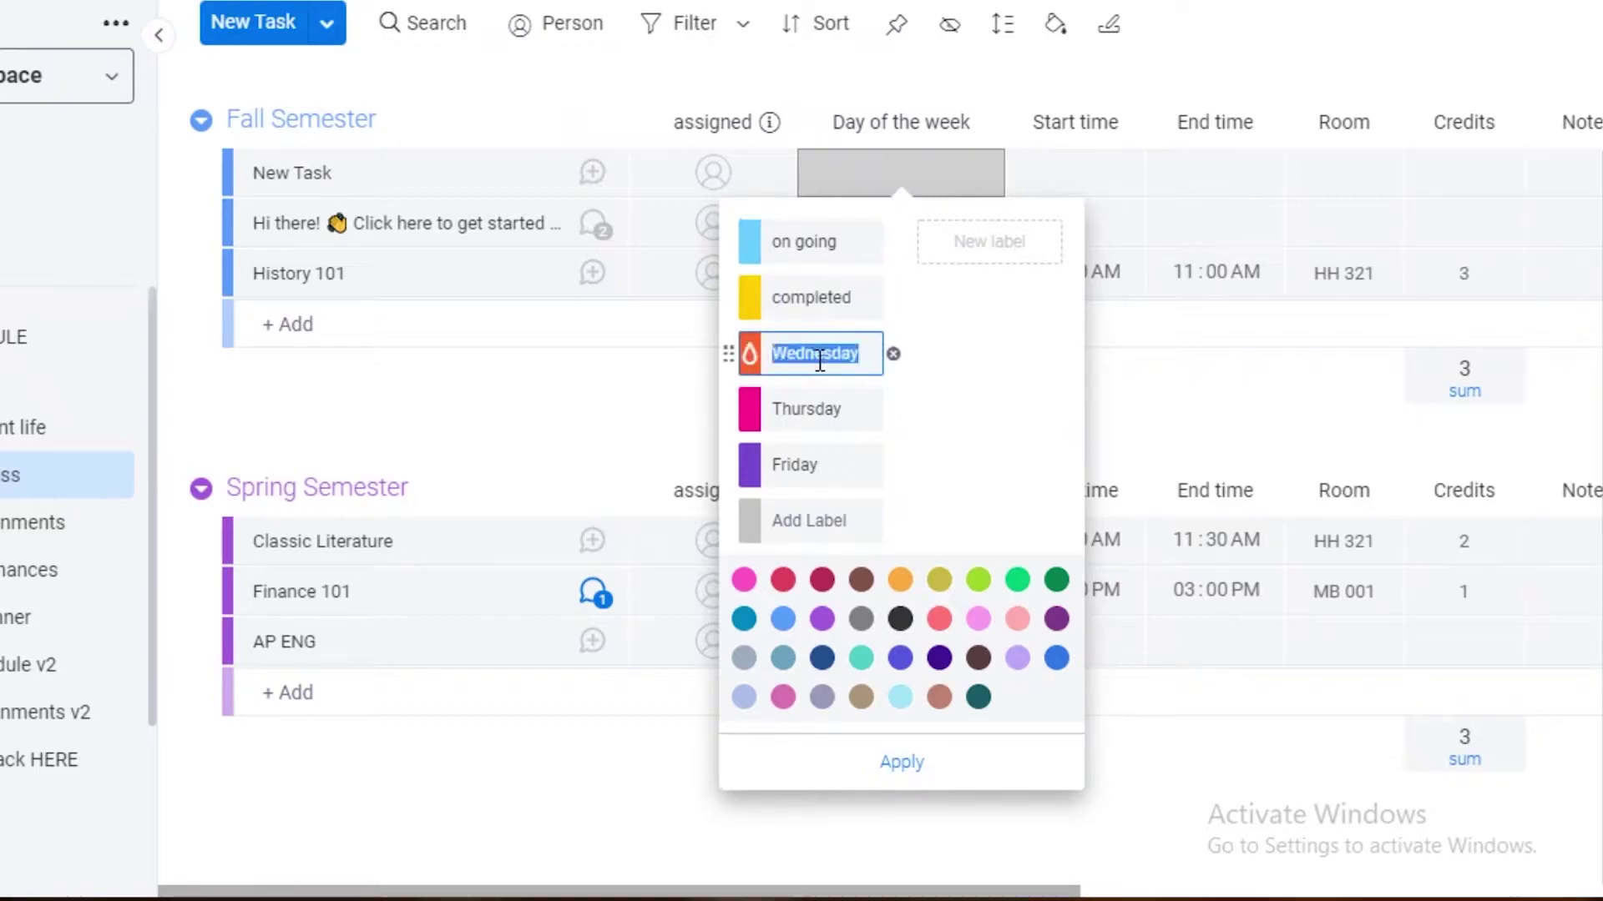
{"action": "type", "text": "pending"}
{"action": "left_click", "coordinate": [850, 403]}
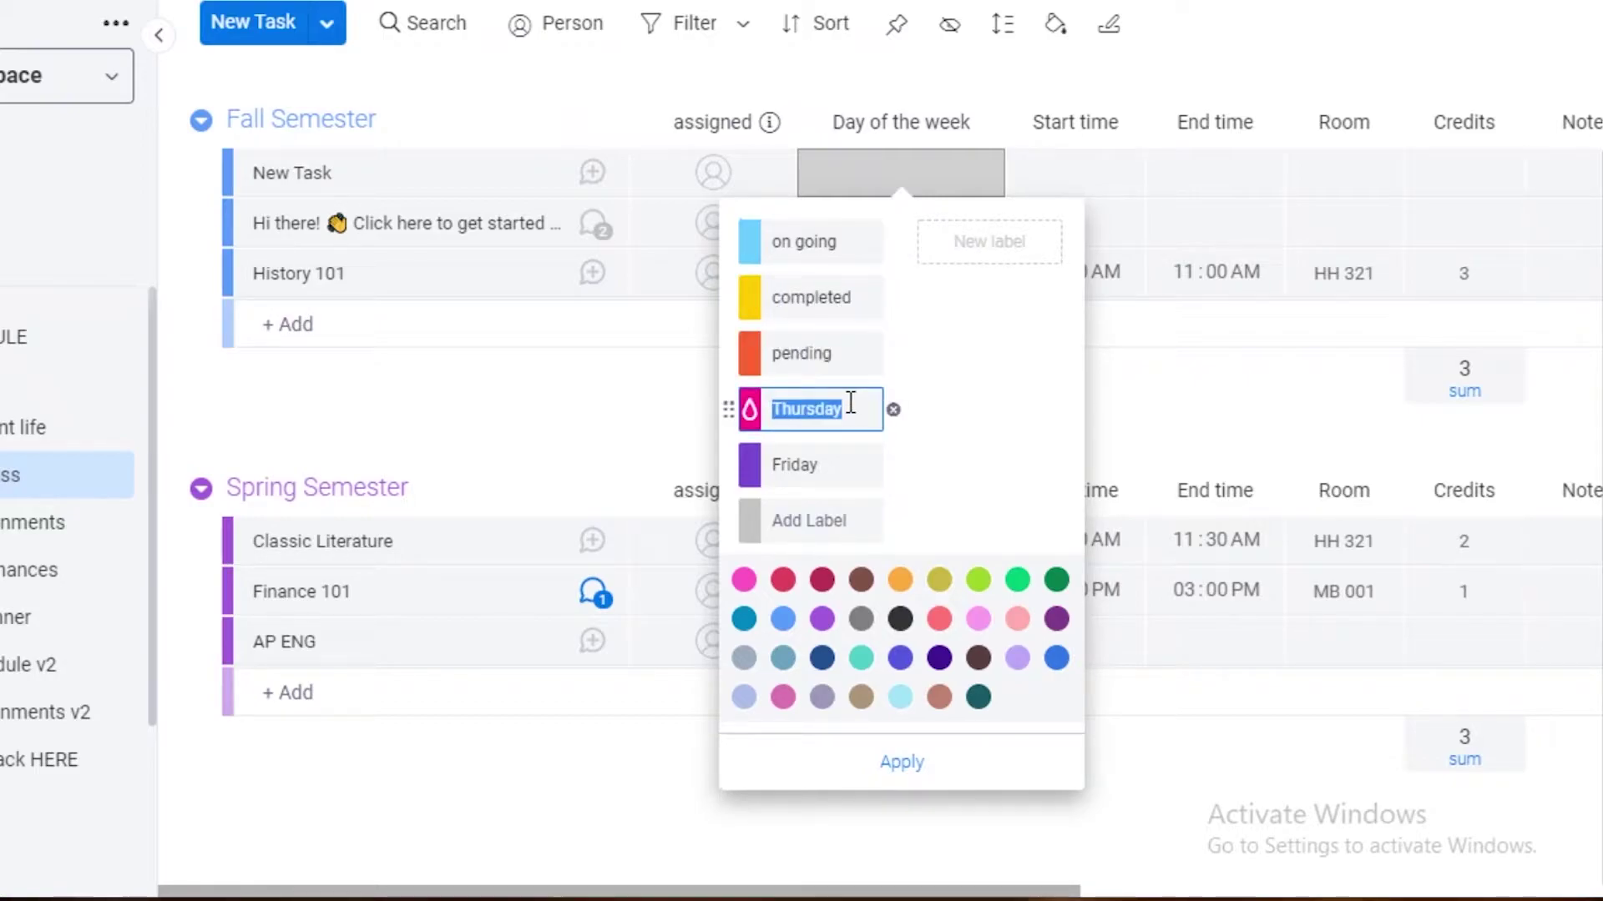
{"action": "type", "text": "ap only"}
{"action": "left_click", "coordinate": [808, 480]}
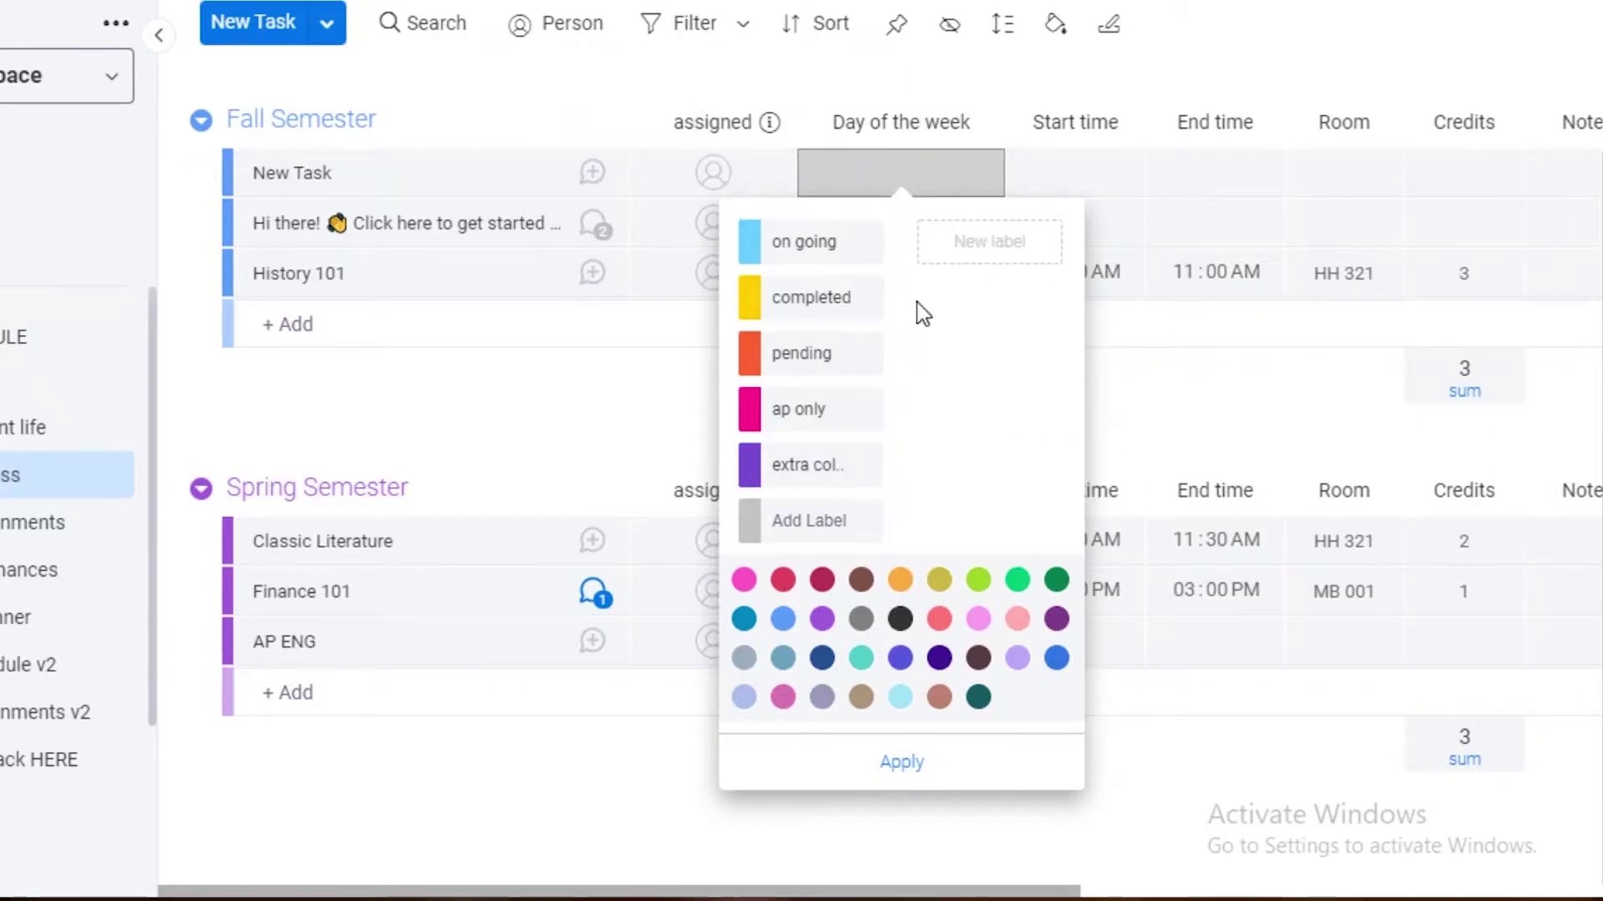
Change the "on going" label's colour to a medium blue and close the label editor
{"action": "left_click", "coordinate": [748, 242]}
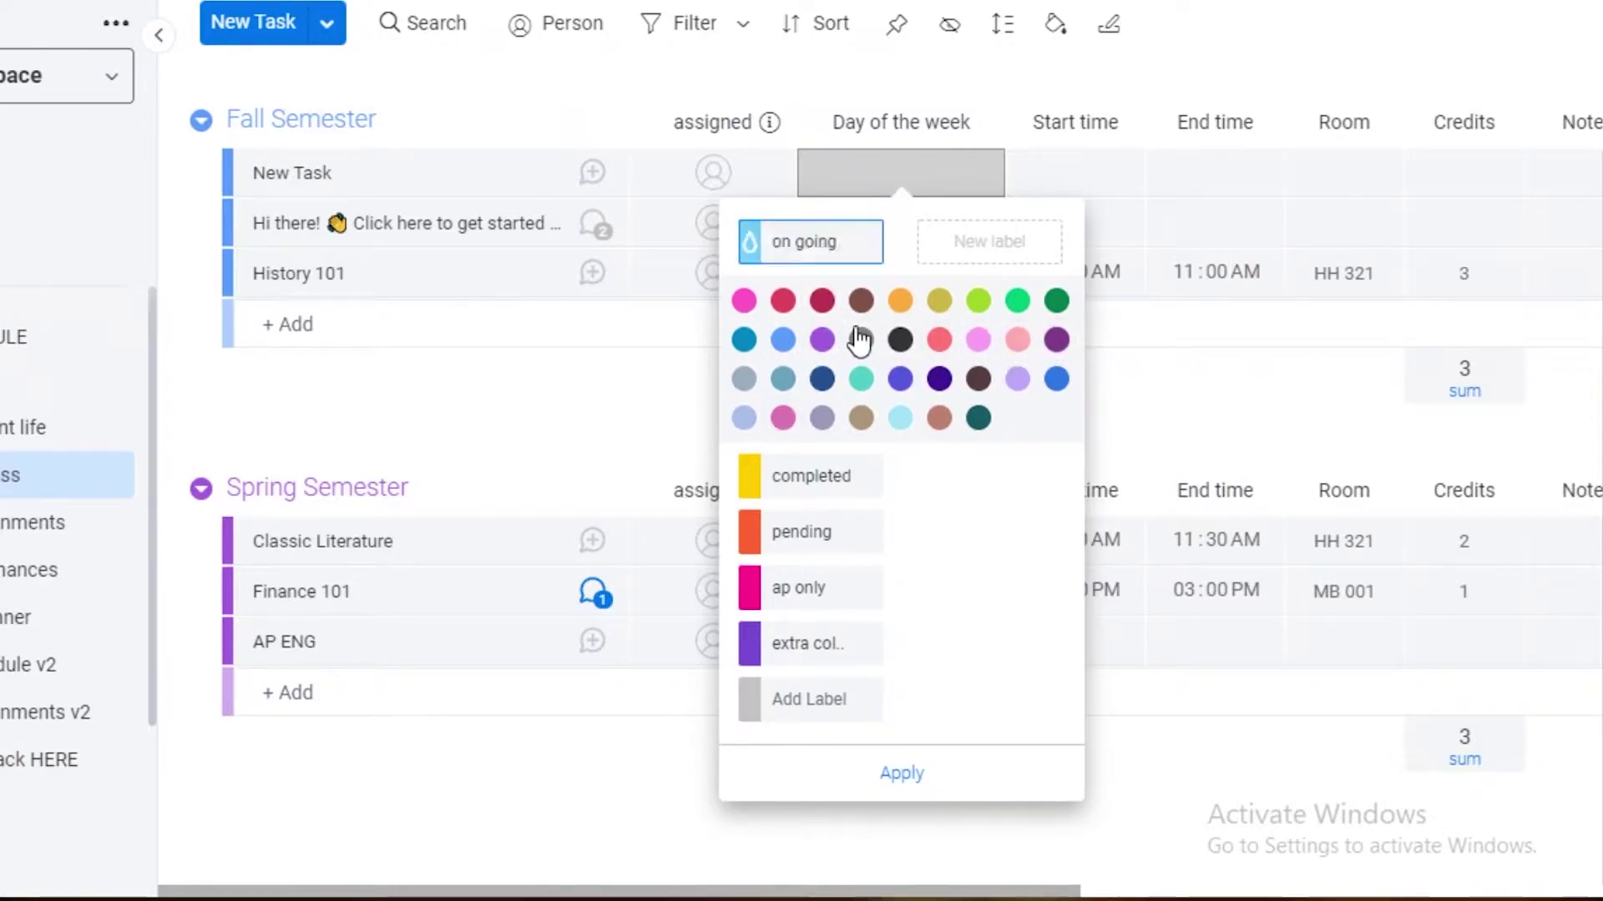
{"action": "left_click", "coordinate": [783, 339]}
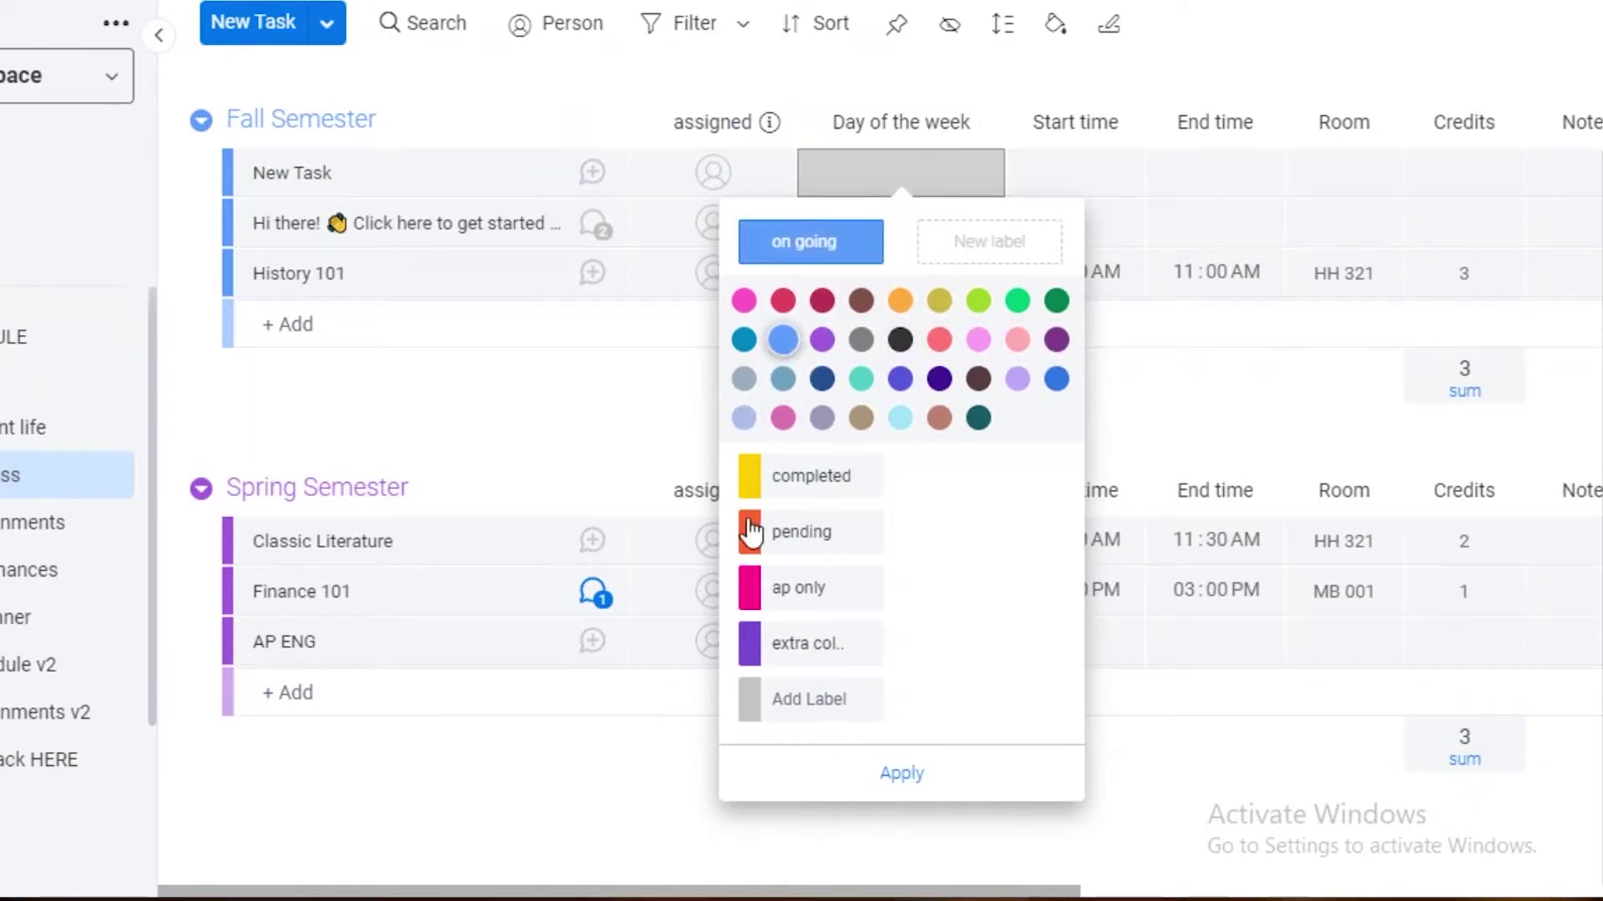
{"action": "left_click", "coordinate": [750, 521]}
{"action": "left_click", "coordinate": [1335, 411]}
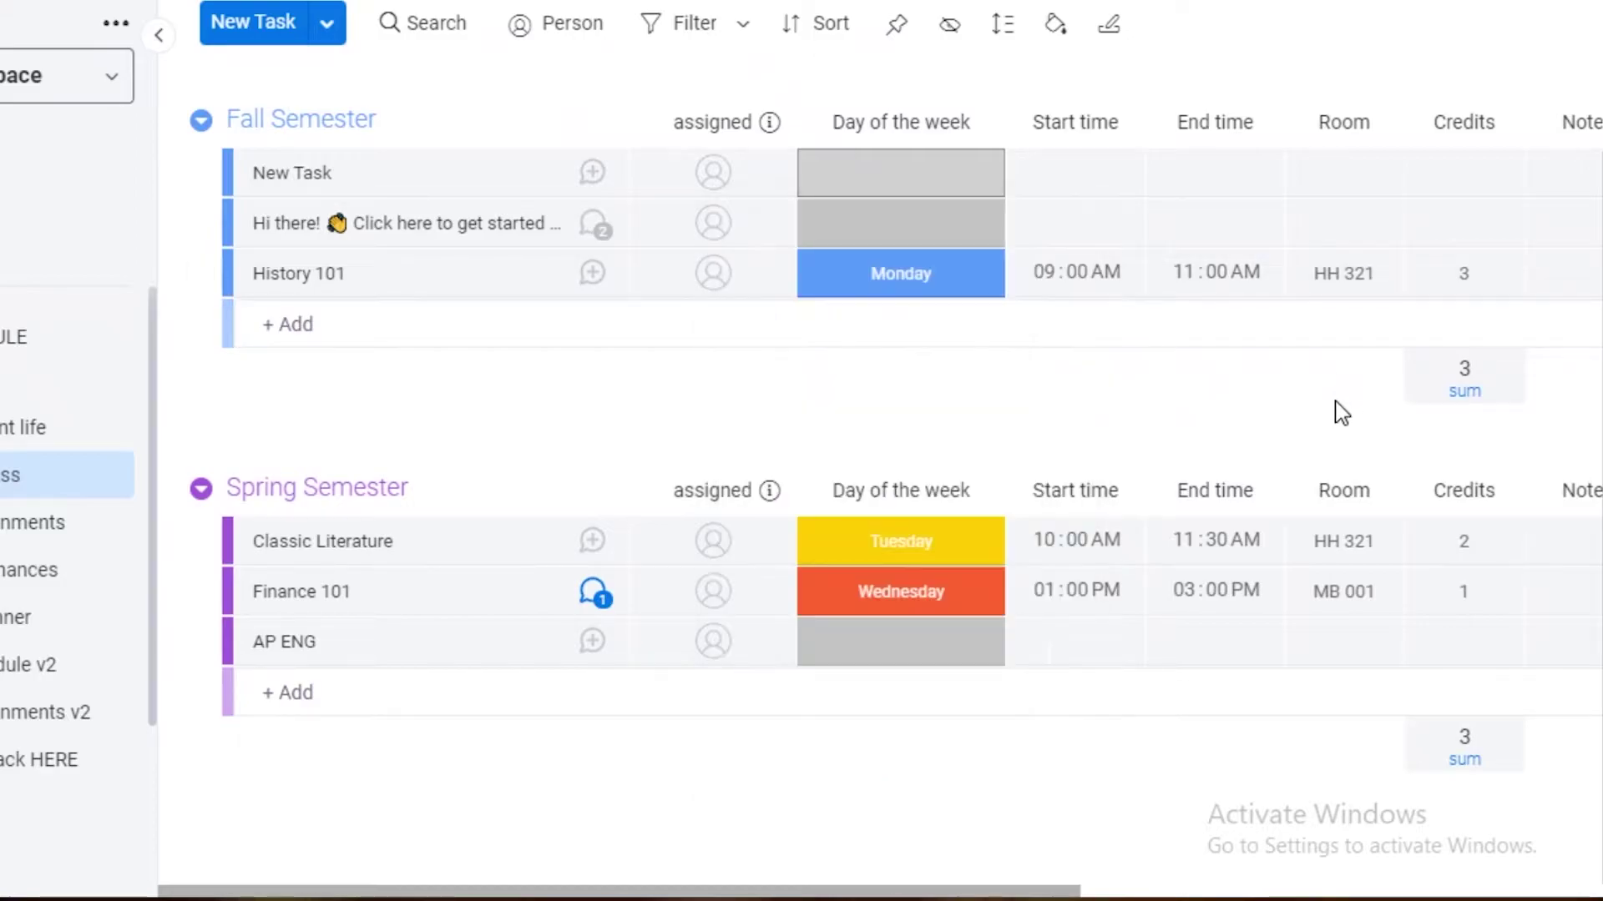
Set the Day of the week label of Classic Literature in the Spring Semester group to "pending"
{"action": "scroll", "coordinate": [459, 441], "scroll_direction": "up", "scroll_amount": 3}
{"action": "scroll", "coordinate": [490, 369], "scroll_direction": "down", "scroll_amount": 2}
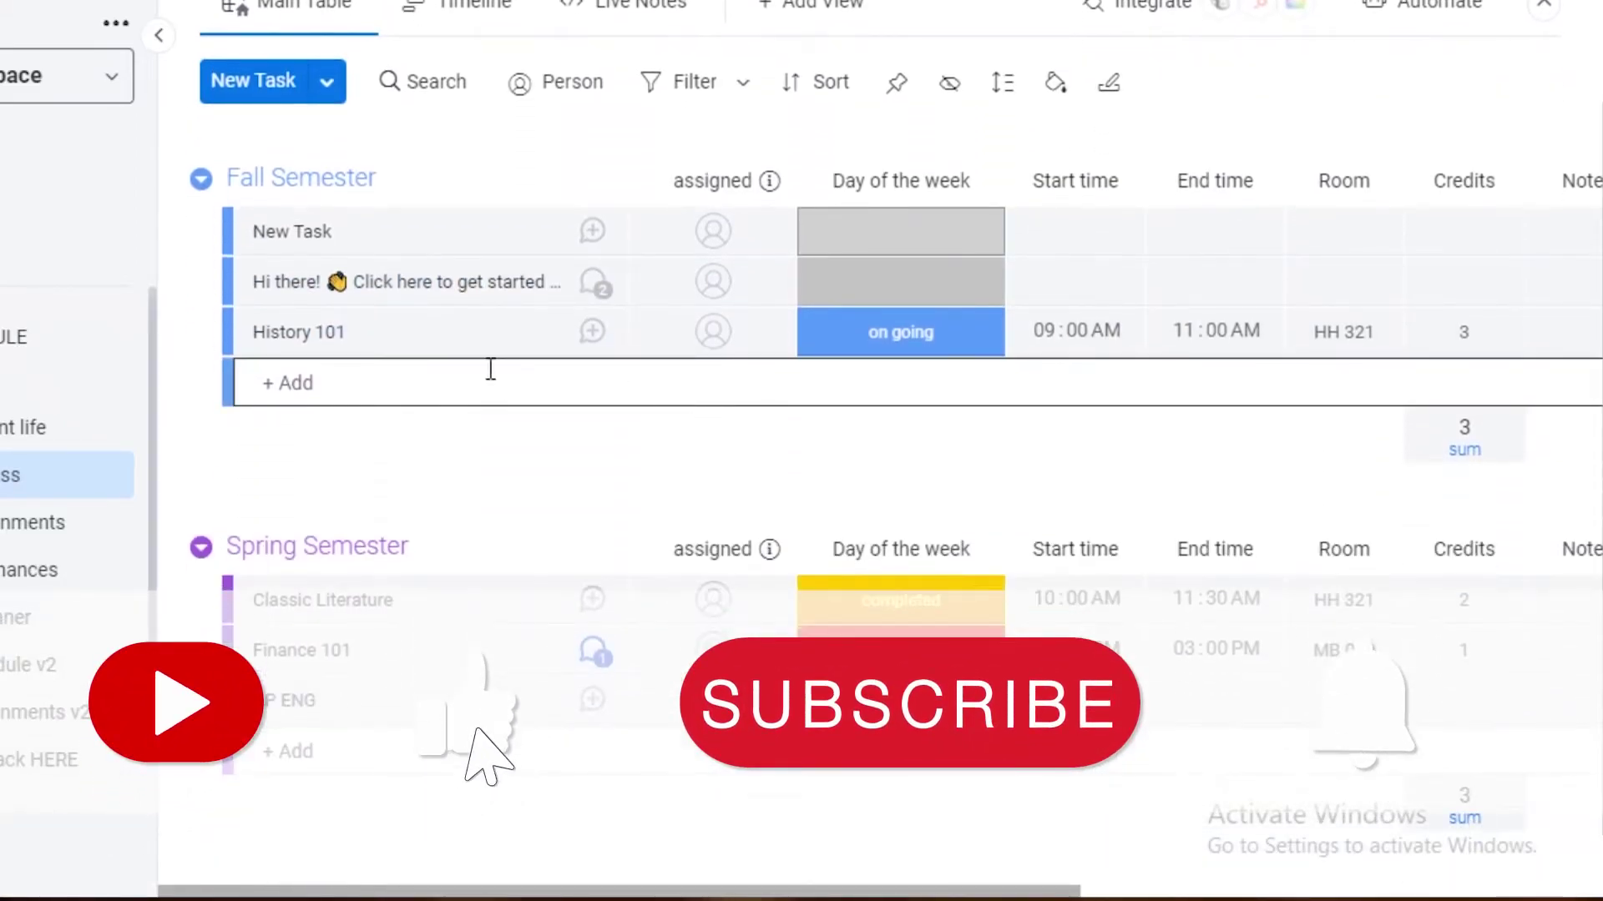
{"action": "scroll", "coordinate": [584, 384], "scroll_direction": "up", "scroll_amount": 2}
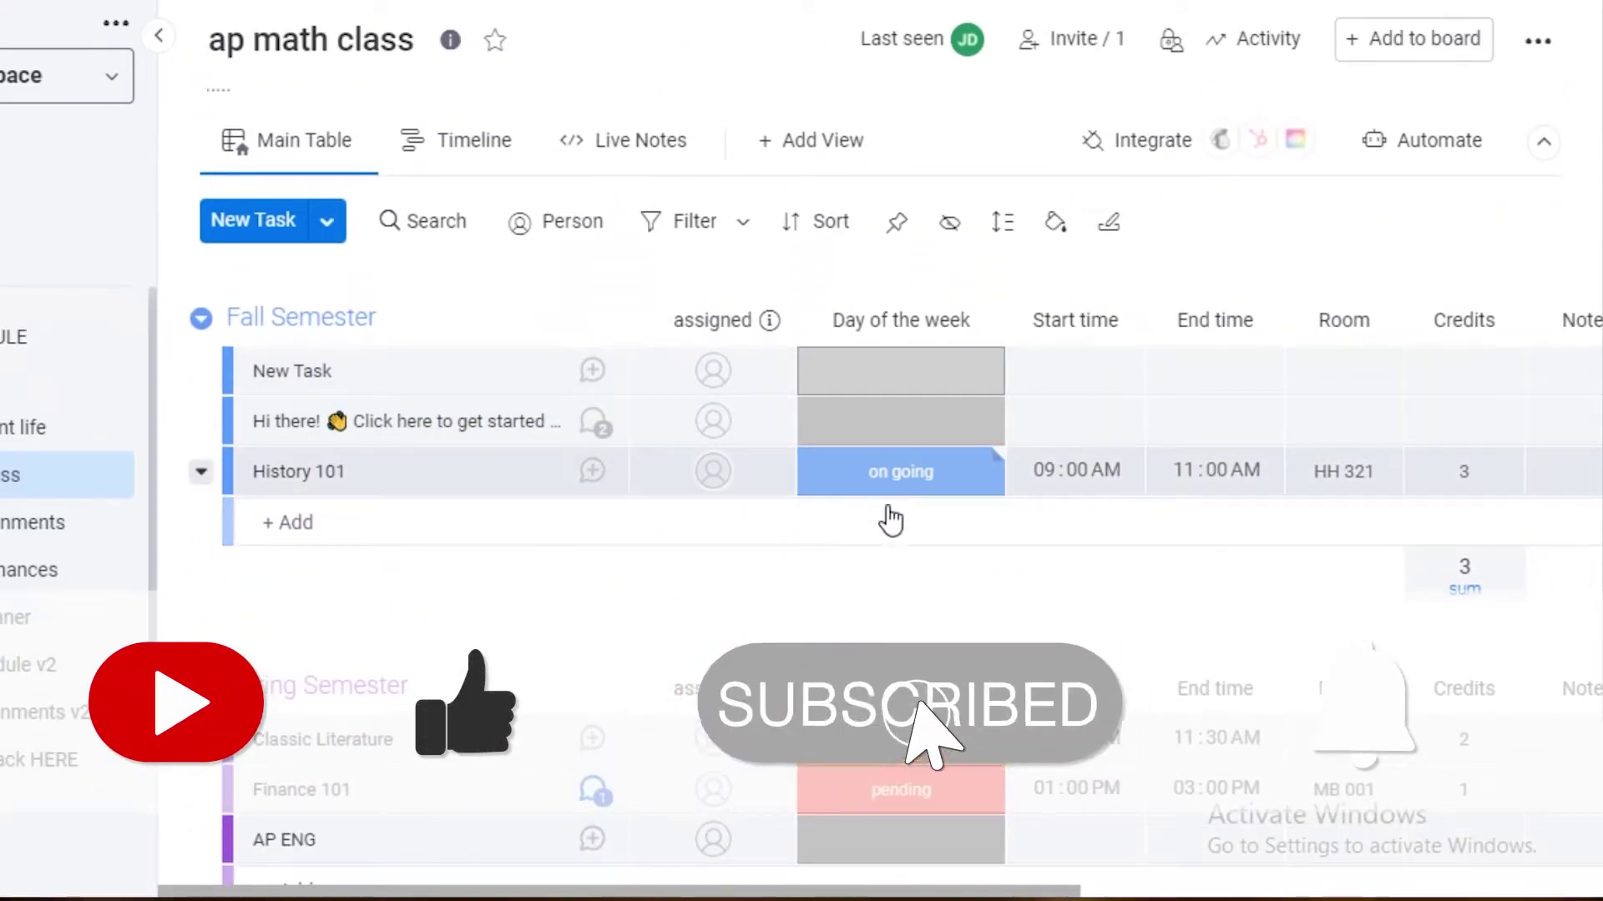
{"action": "scroll", "coordinate": [245, 602], "scroll_direction": "down", "scroll_amount": 1}
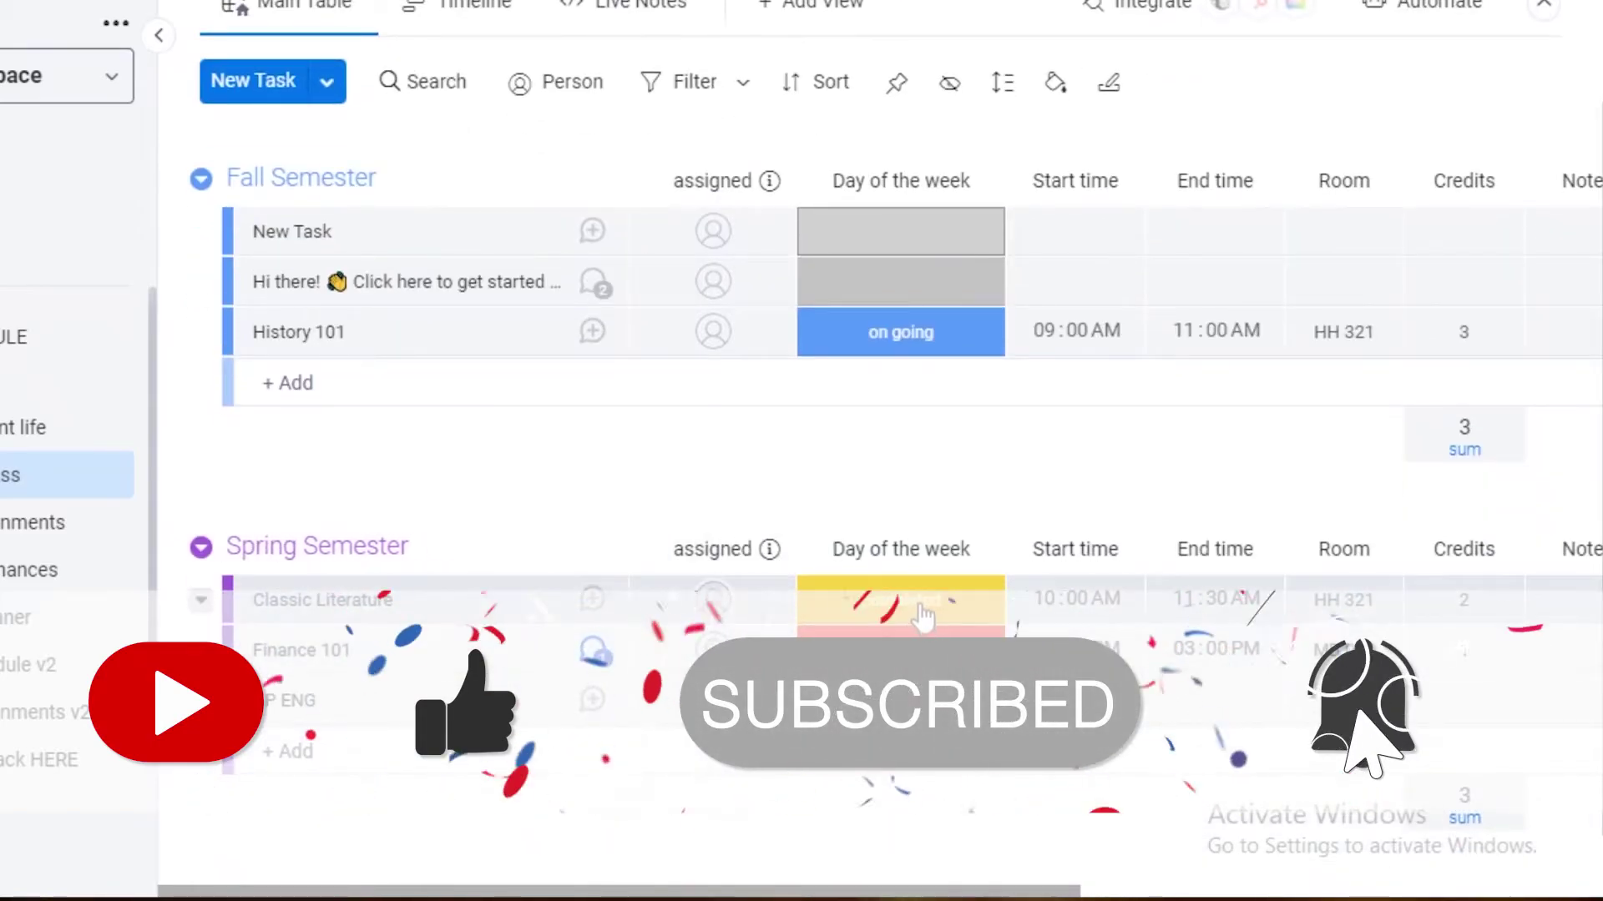
{"action": "left_click", "coordinate": [918, 613]}
{"action": "left_click", "coordinate": [897, 602]}
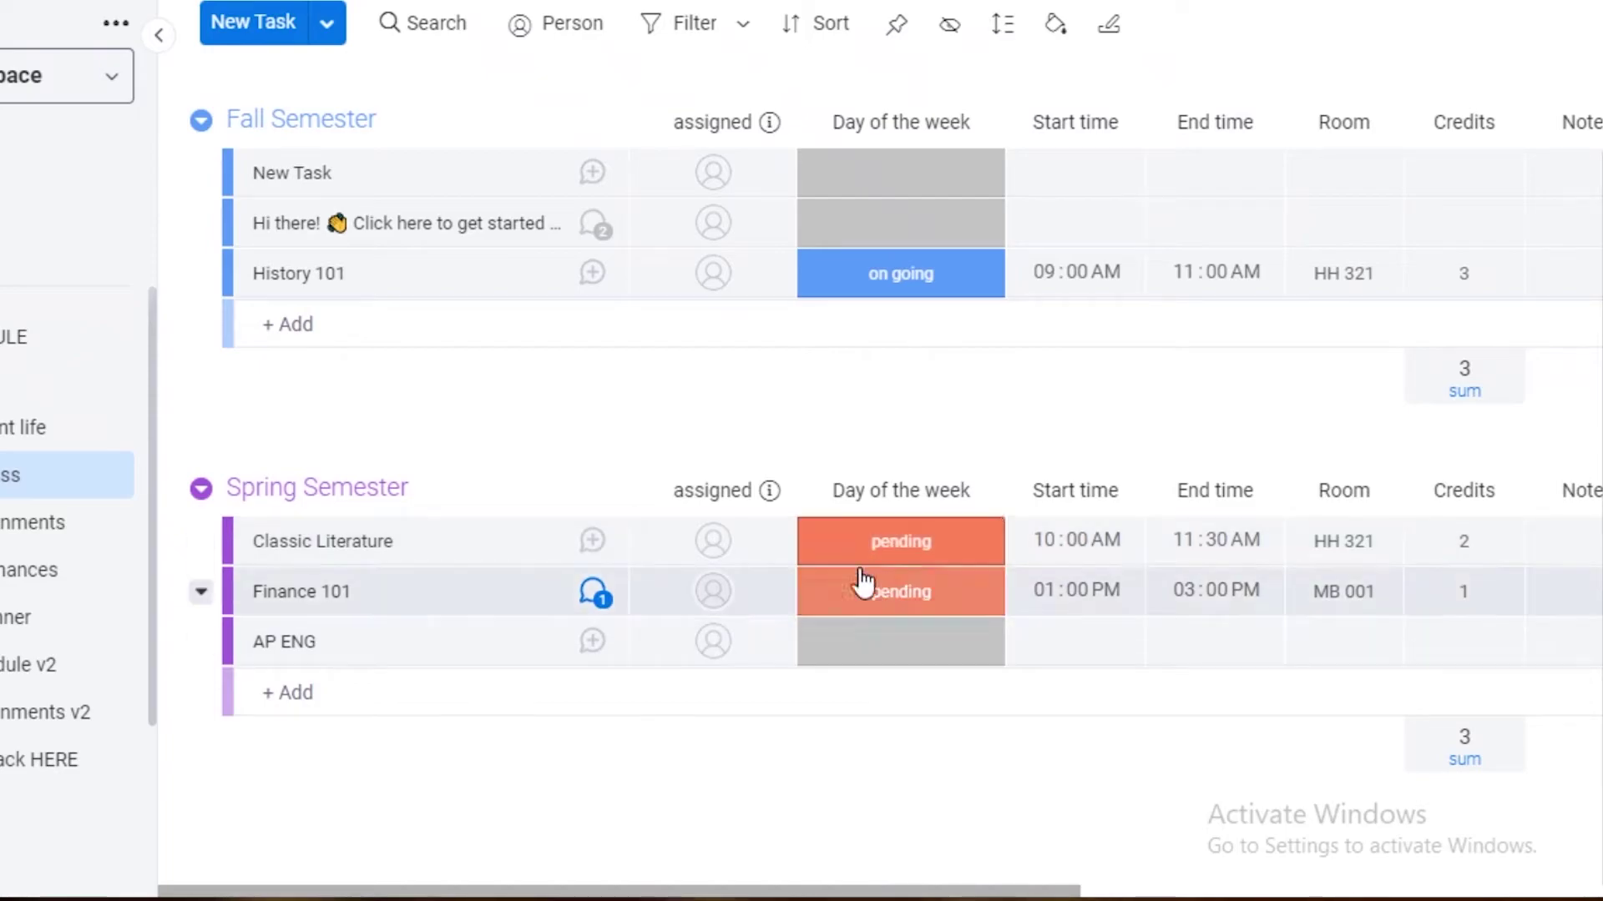
Look through the board's remaining columns, from Notes to Professor
{"action": "scroll", "coordinate": [901, 601], "scroll_direction": "up", "scroll_amount": 2}
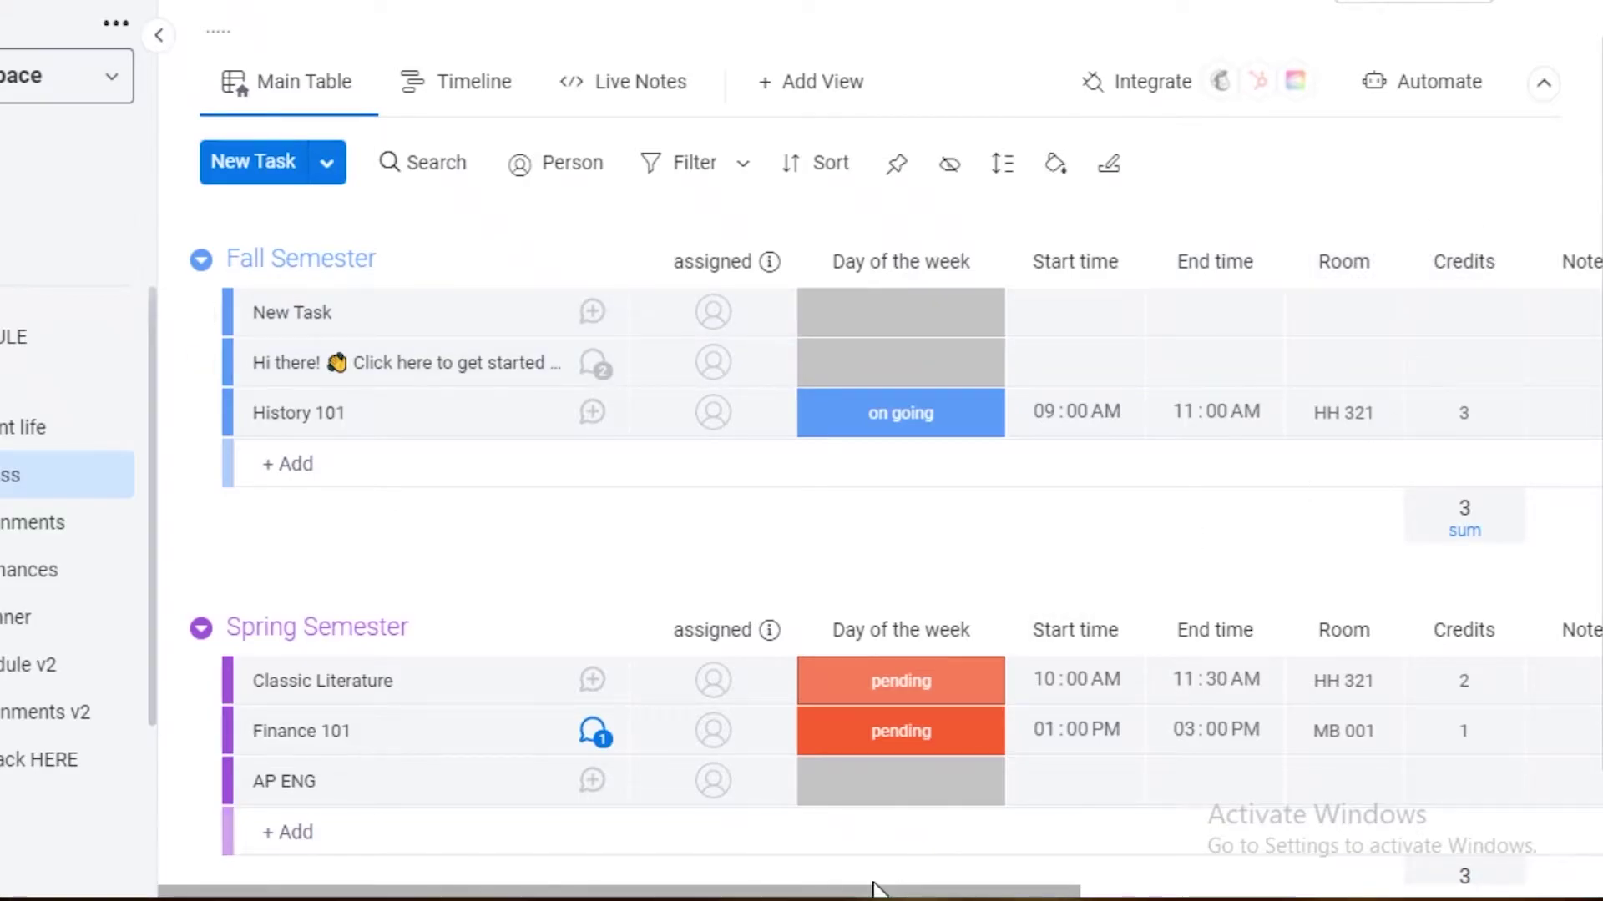
{"action": "left_click_drag", "start_coordinate": [873, 888], "coordinate": [1516, 848]}
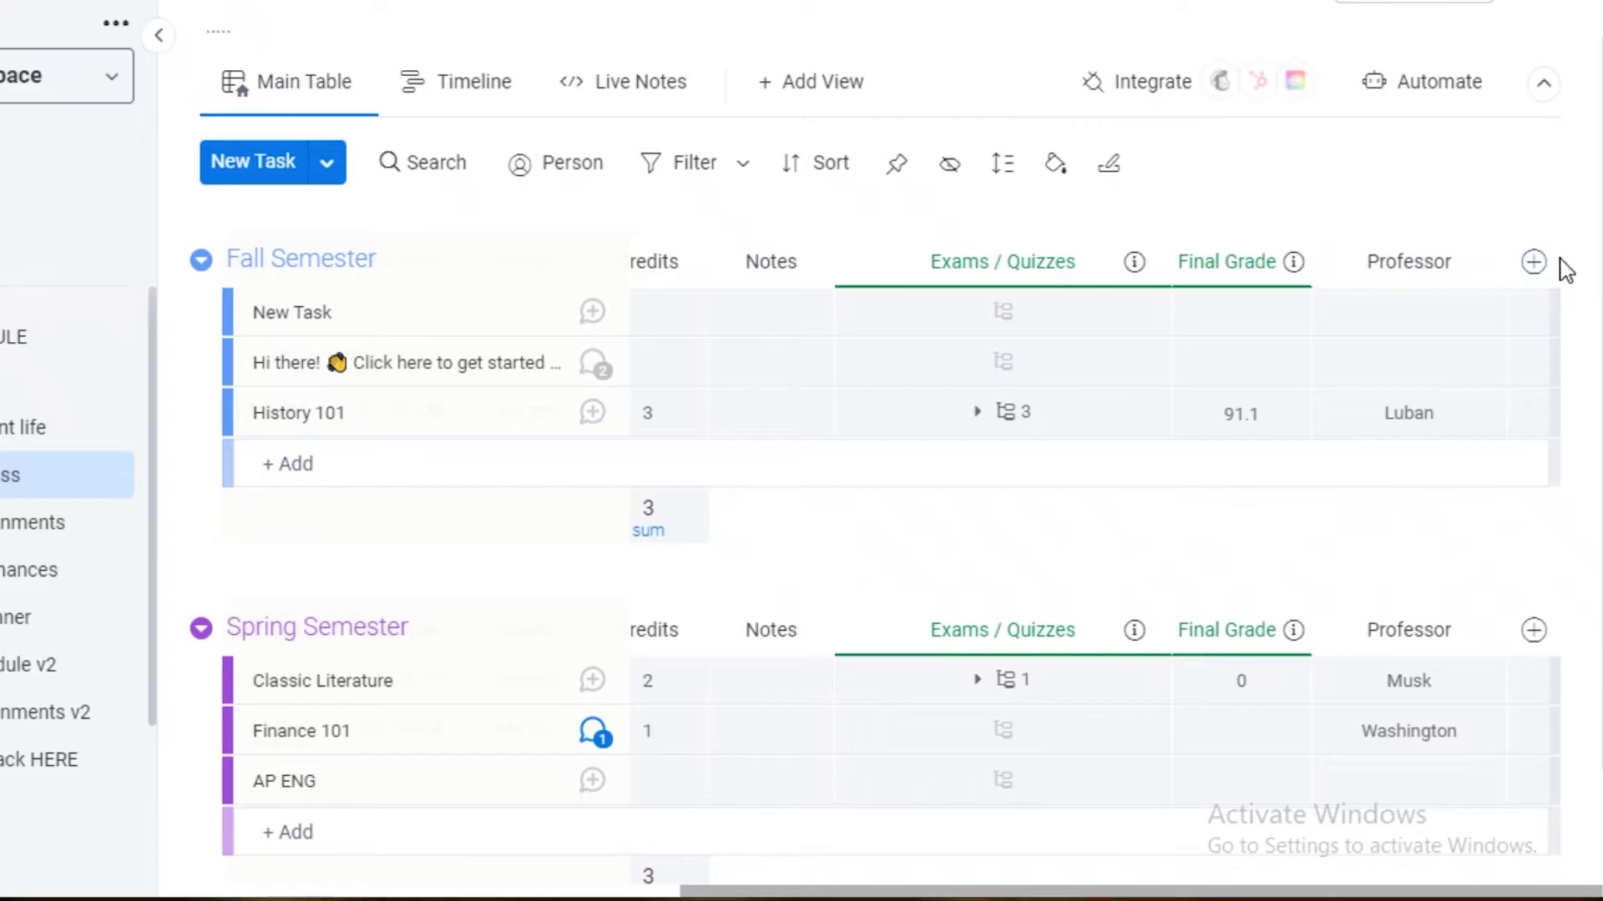
Delete the Professor and Exams / Quizzes columns from the board
{"action": "left_click", "coordinate": [1407, 230]}
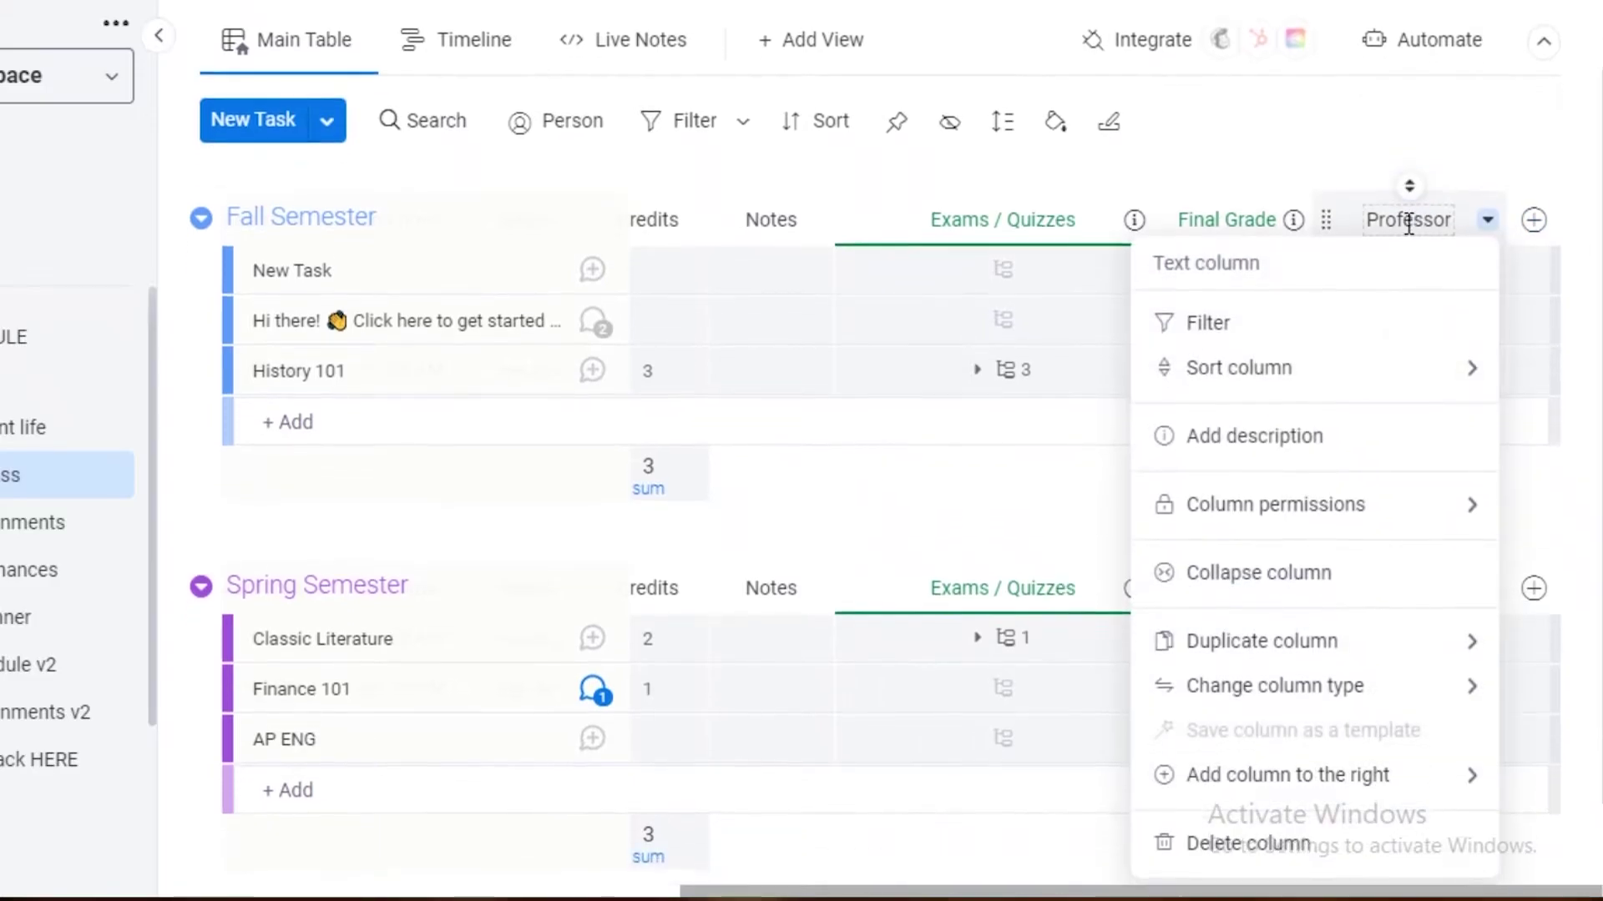
{"action": "scroll", "coordinate": [1269, 734], "scroll_direction": "down", "scroll_amount": 1}
{"action": "left_click", "coordinate": [1202, 756]}
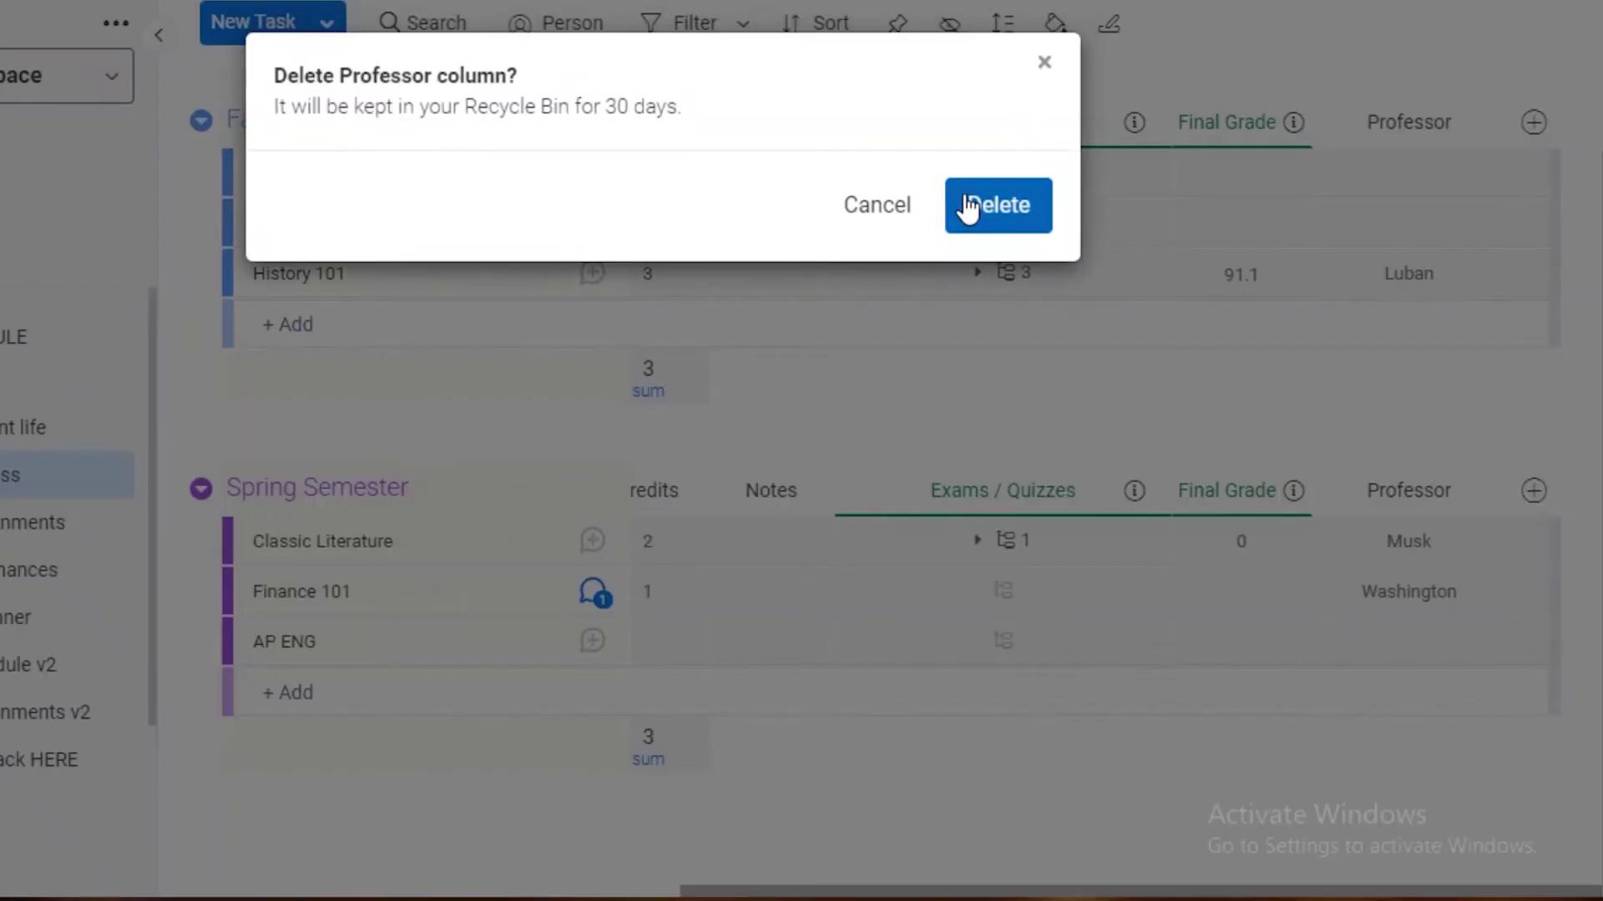
{"action": "left_click", "coordinate": [990, 204]}
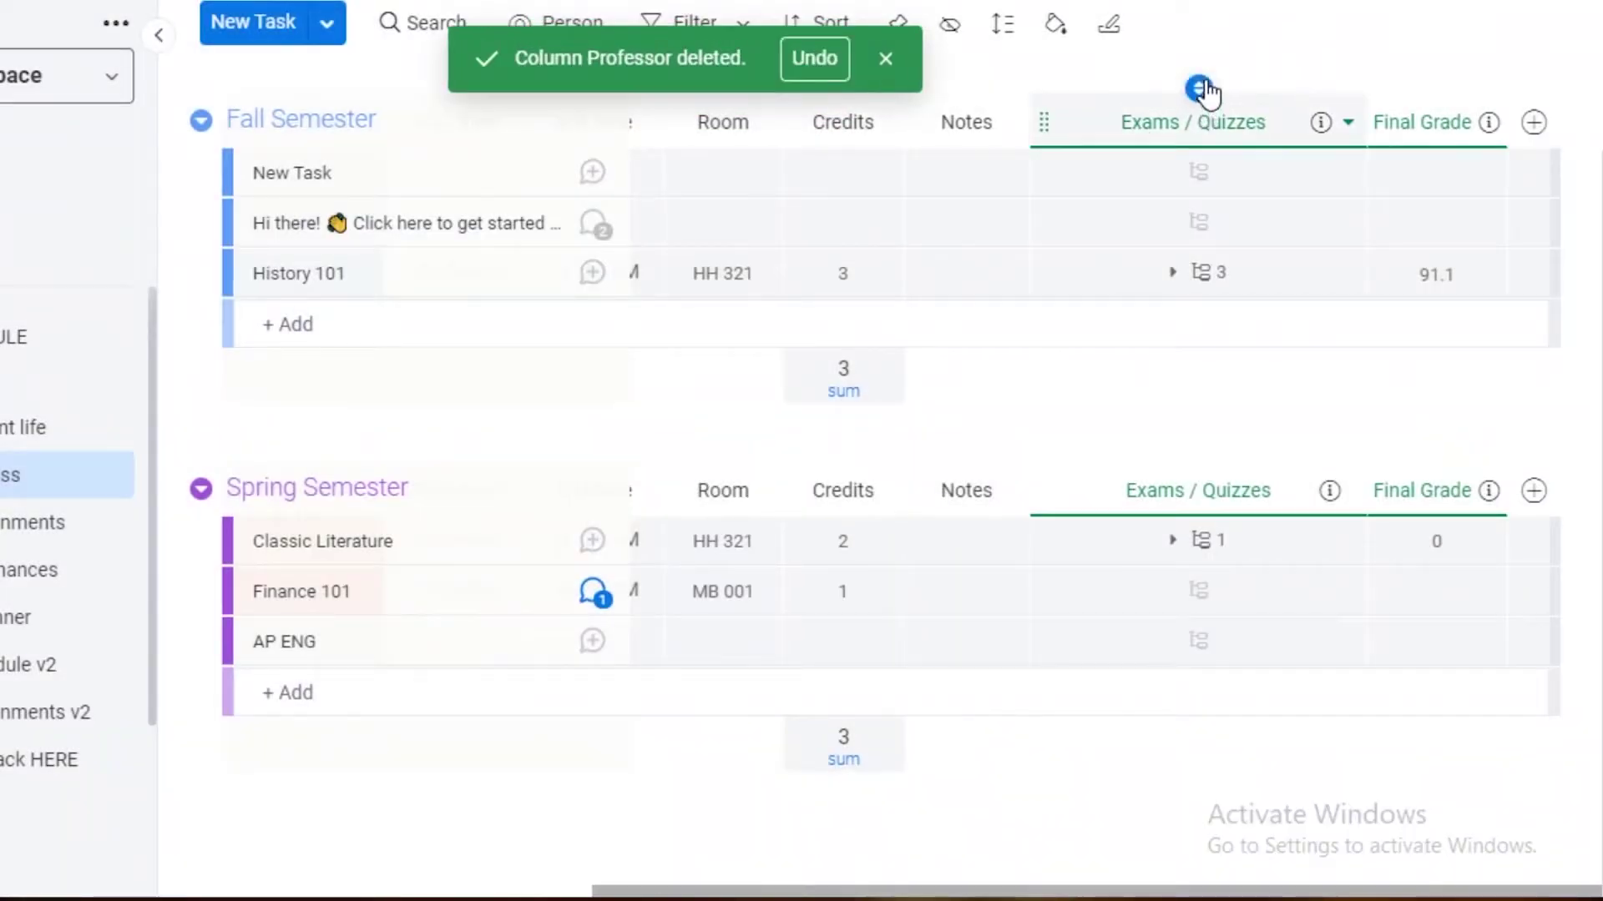
{"action": "left_click", "coordinate": [1346, 122]}
{"action": "left_click", "coordinate": [1131, 742]}
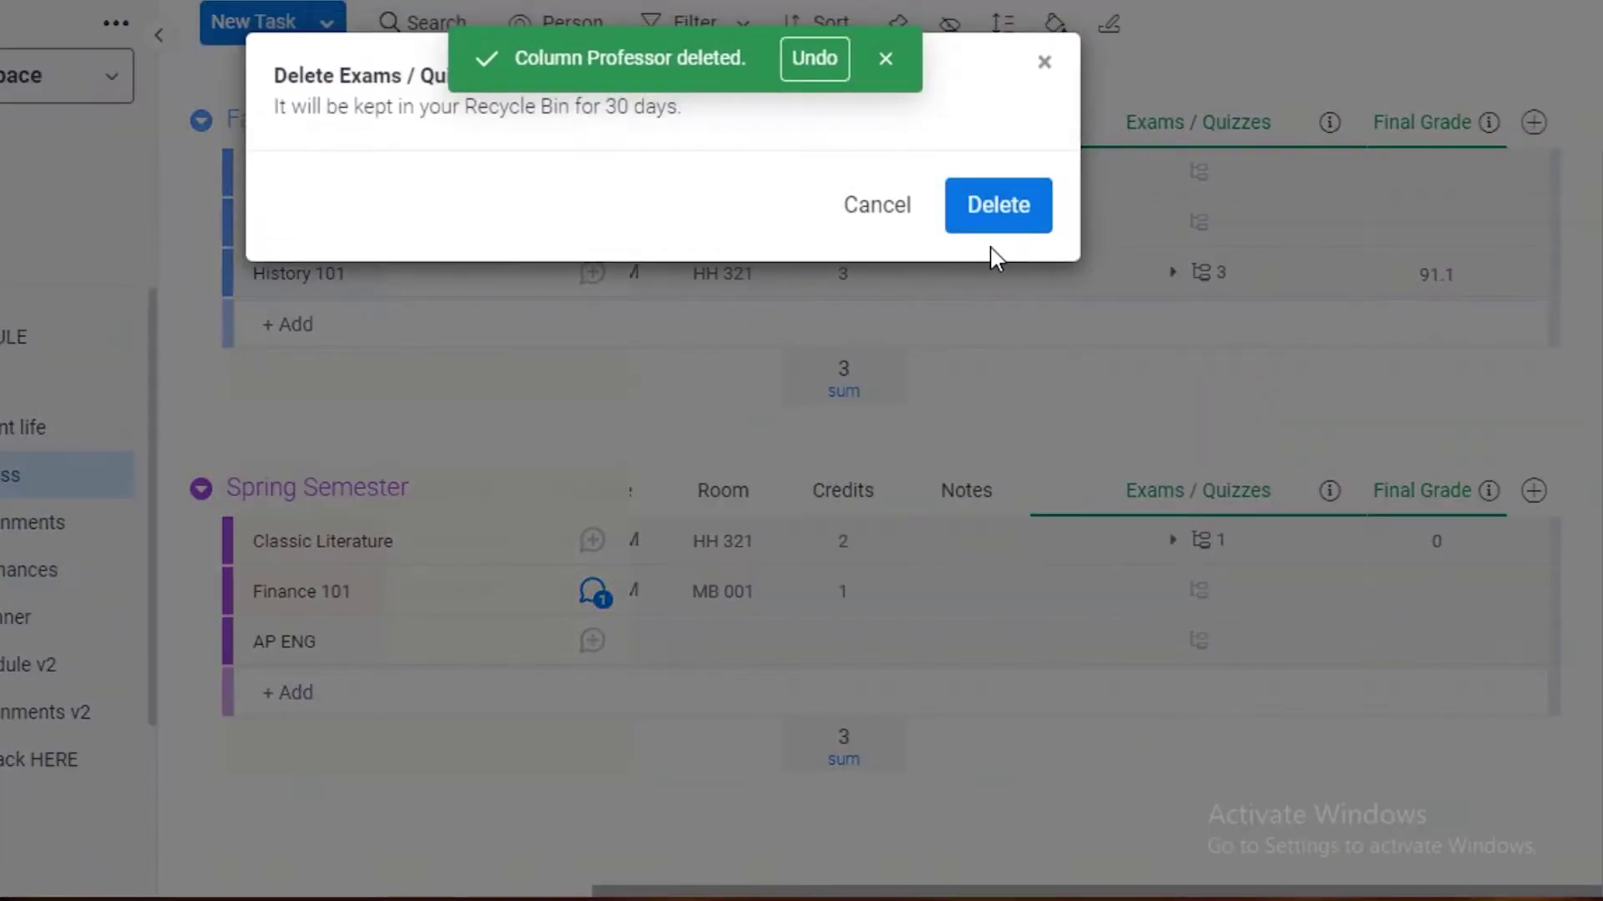
{"action": "left_click", "coordinate": [997, 200]}
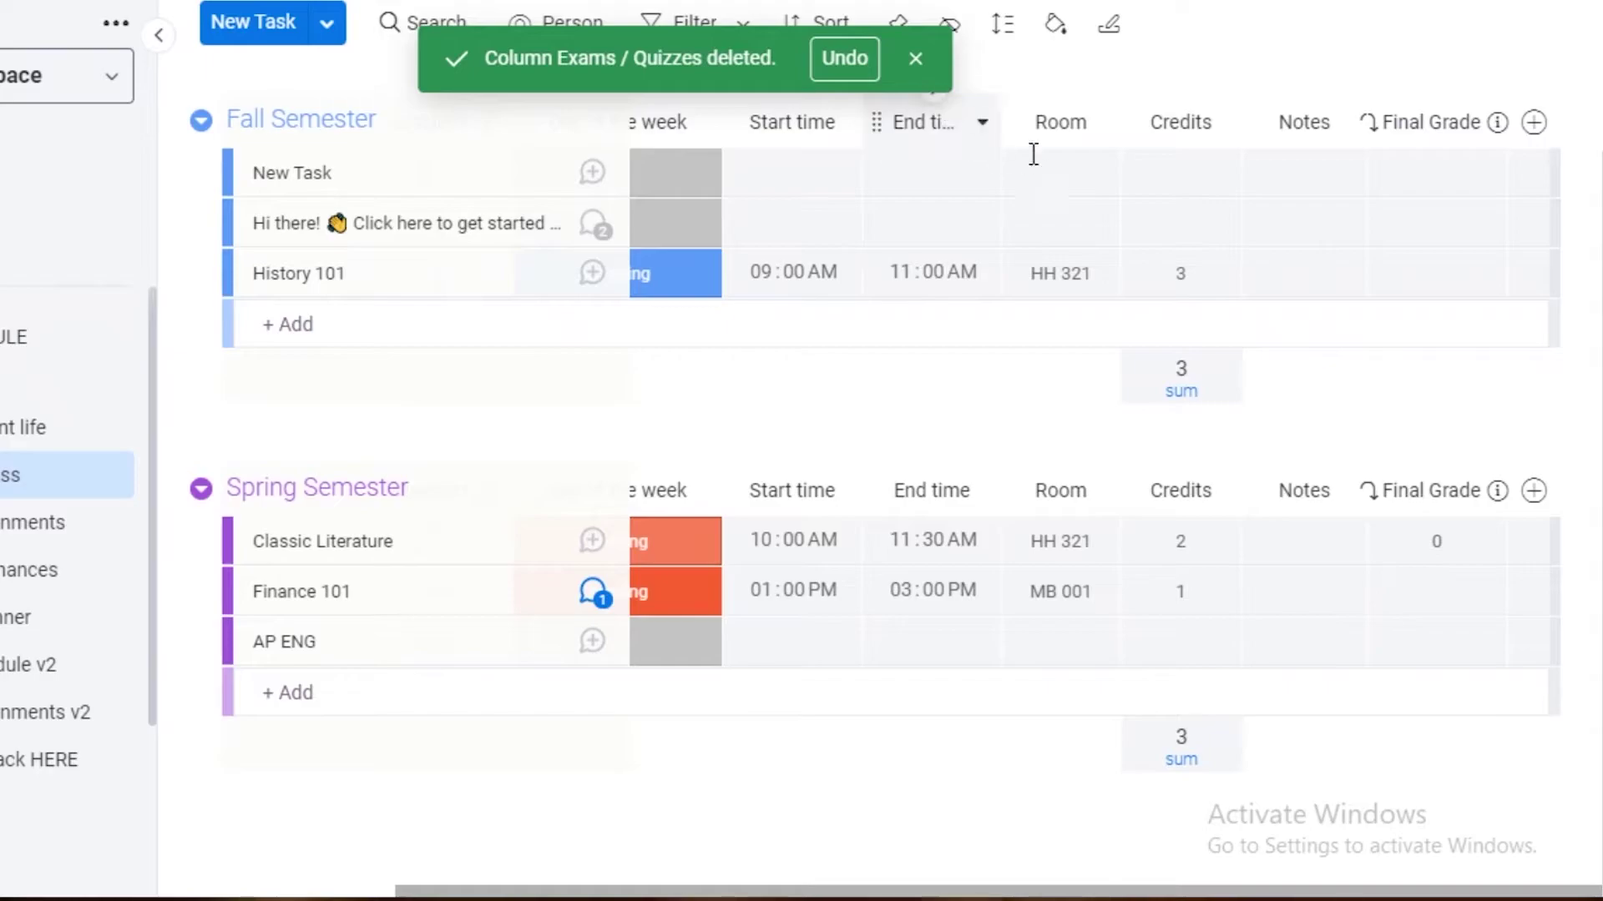
Delete the End time and Start time columns from the board
{"action": "scroll", "coordinate": [1032, 155], "scroll_direction": "up", "scroll_amount": 2}
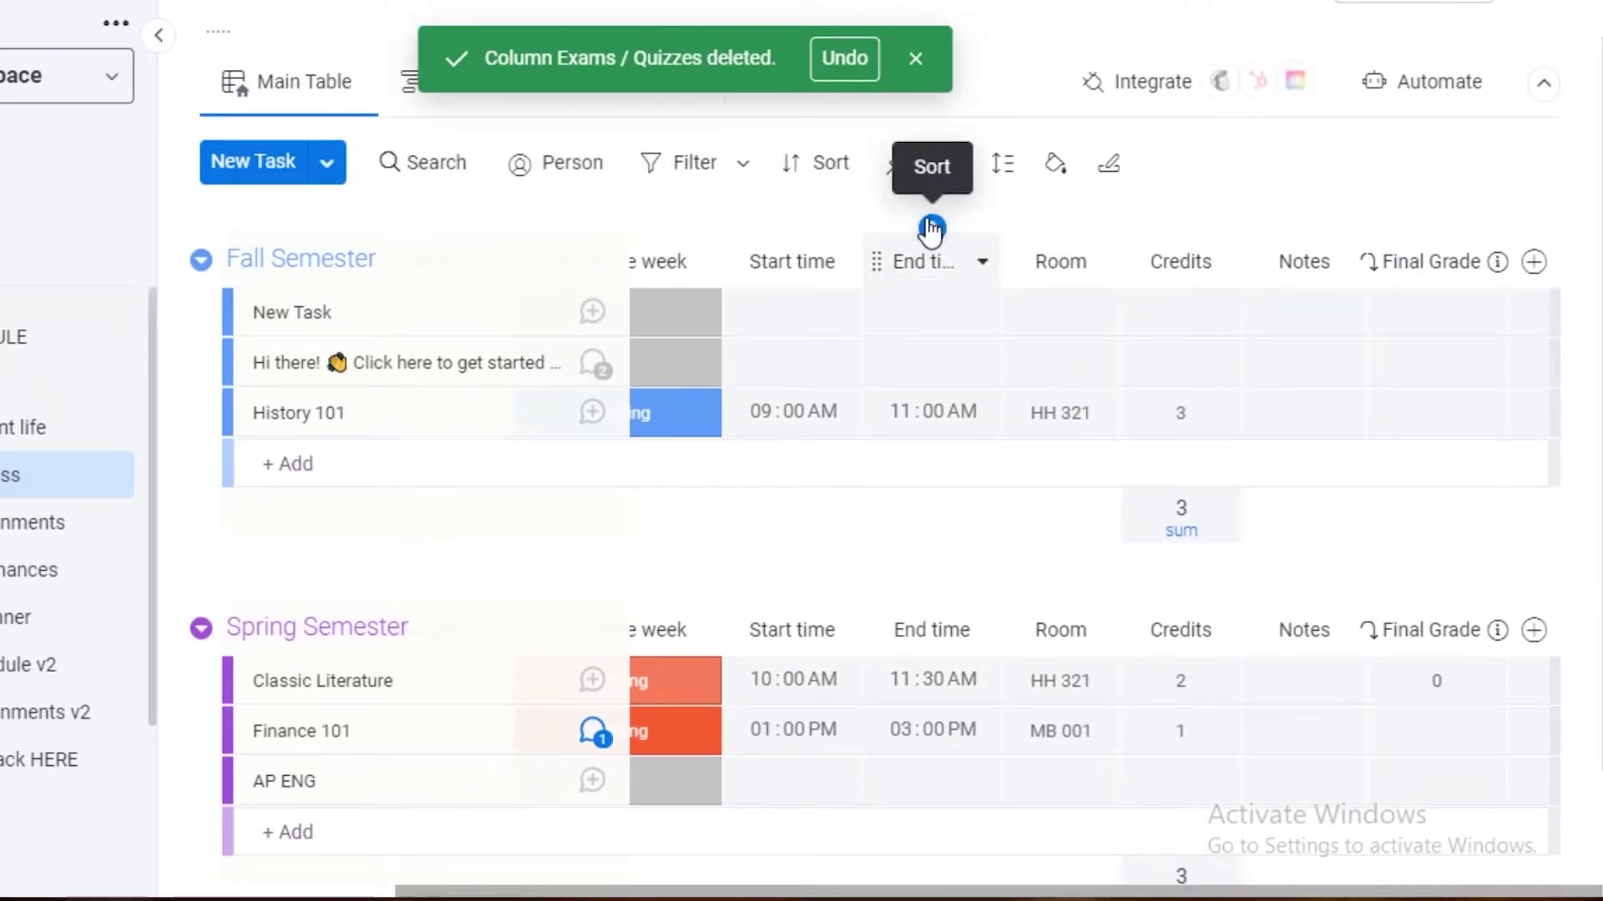
{"action": "left_click", "coordinate": [931, 228]}
{"action": "left_click", "coordinate": [886, 228]}
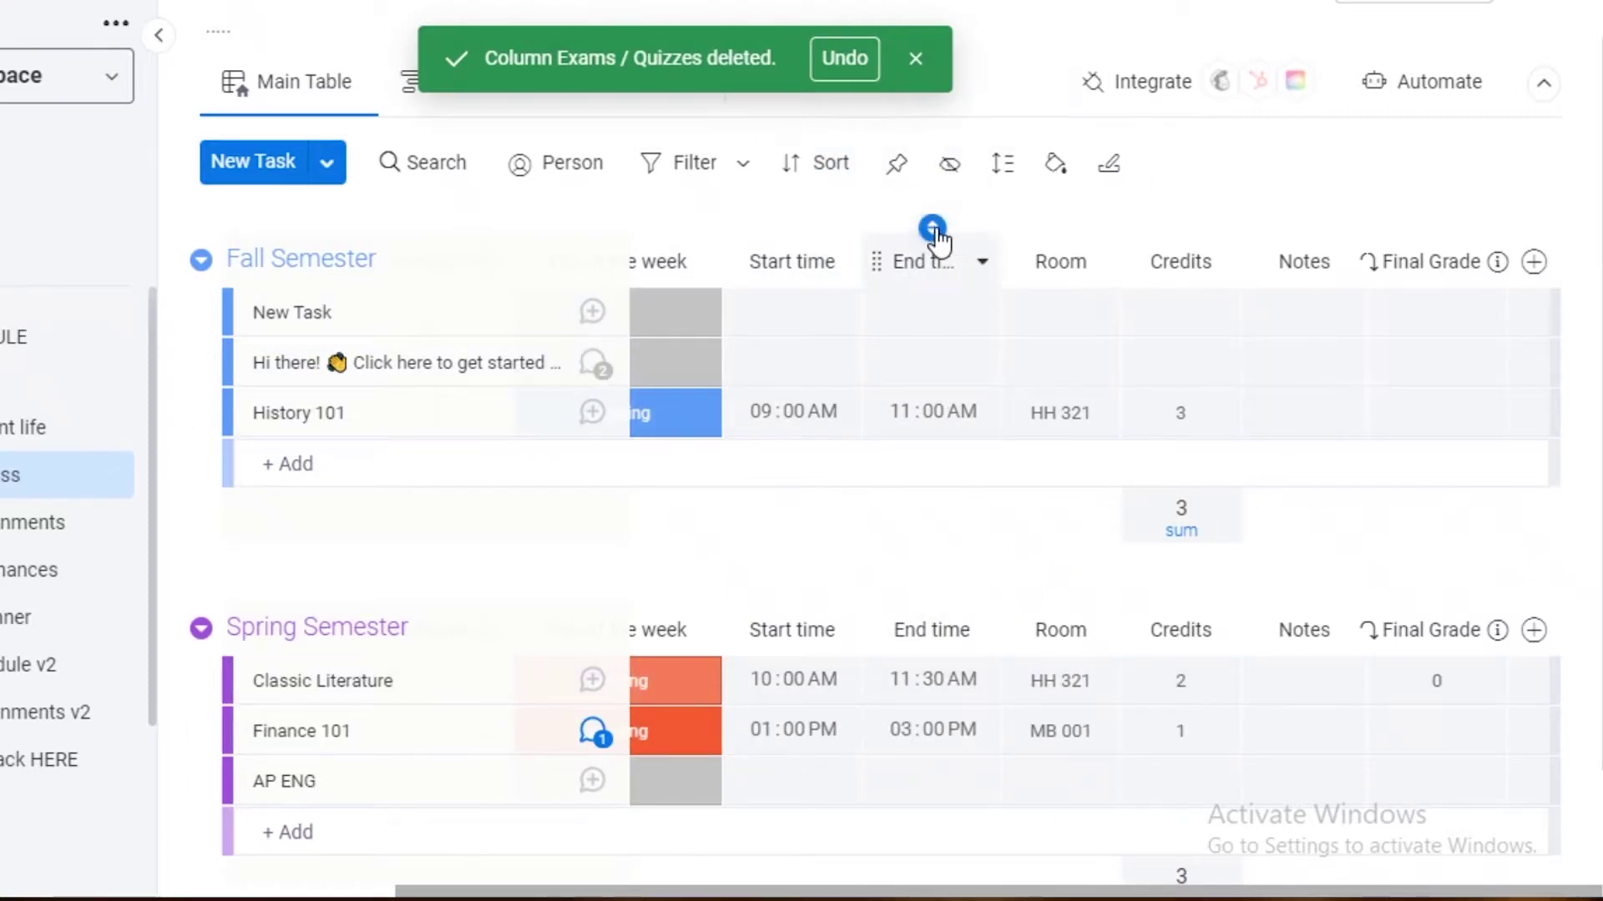
{"action": "right_click", "coordinate": [935, 238]}
{"action": "scroll", "coordinate": [930, 225], "scroll_direction": "down", "scroll_amount": 1}
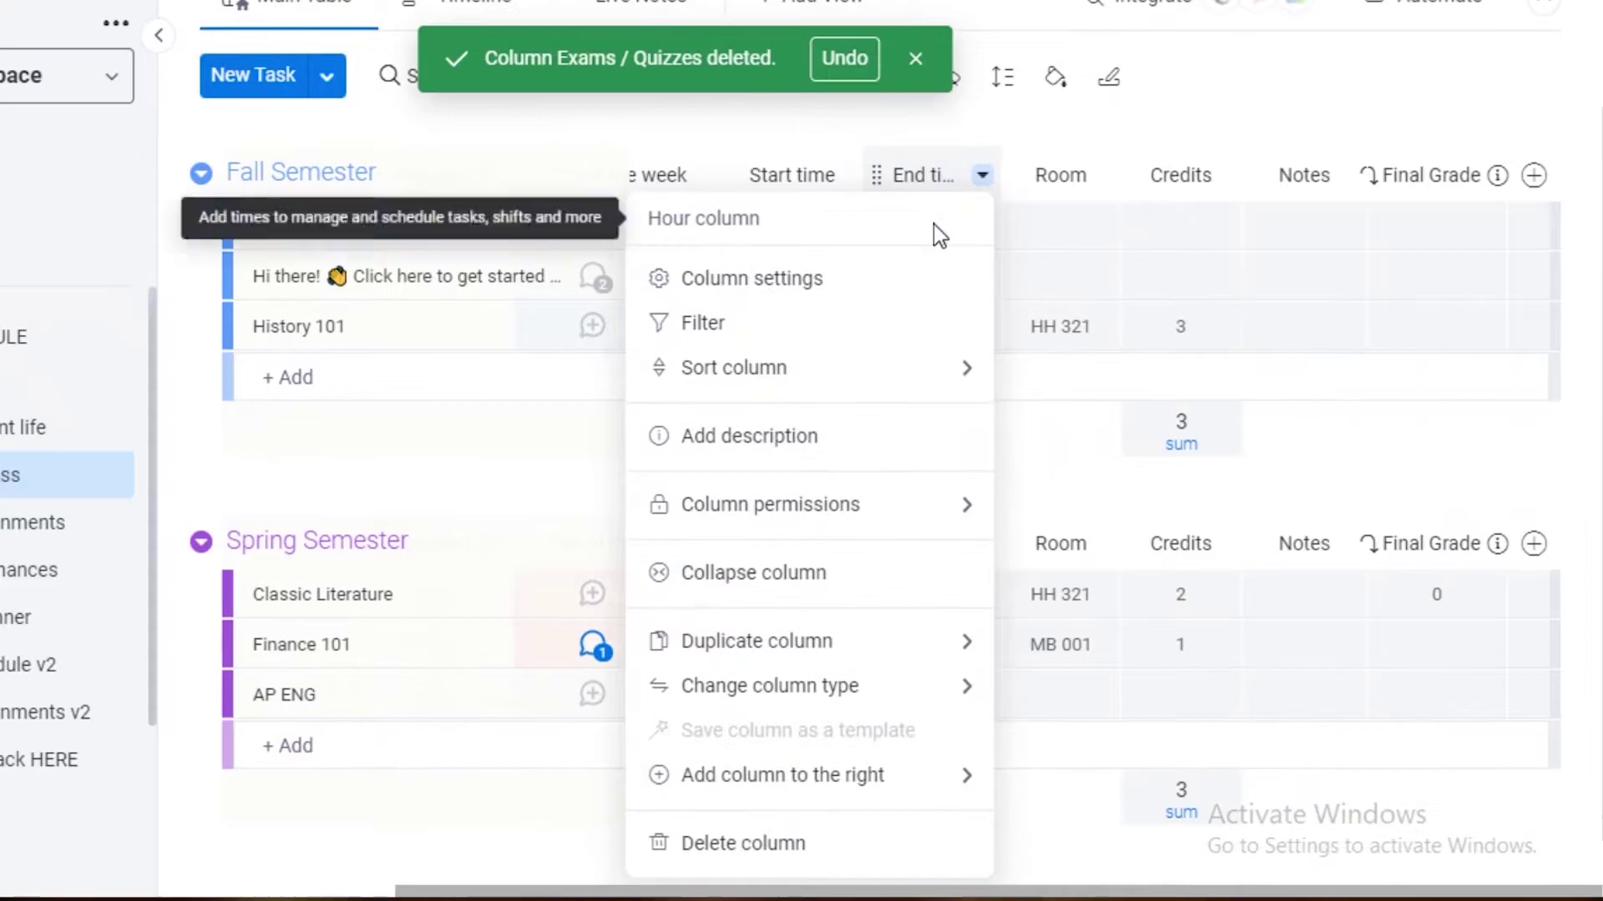
{"action": "left_click", "coordinate": [743, 849]}
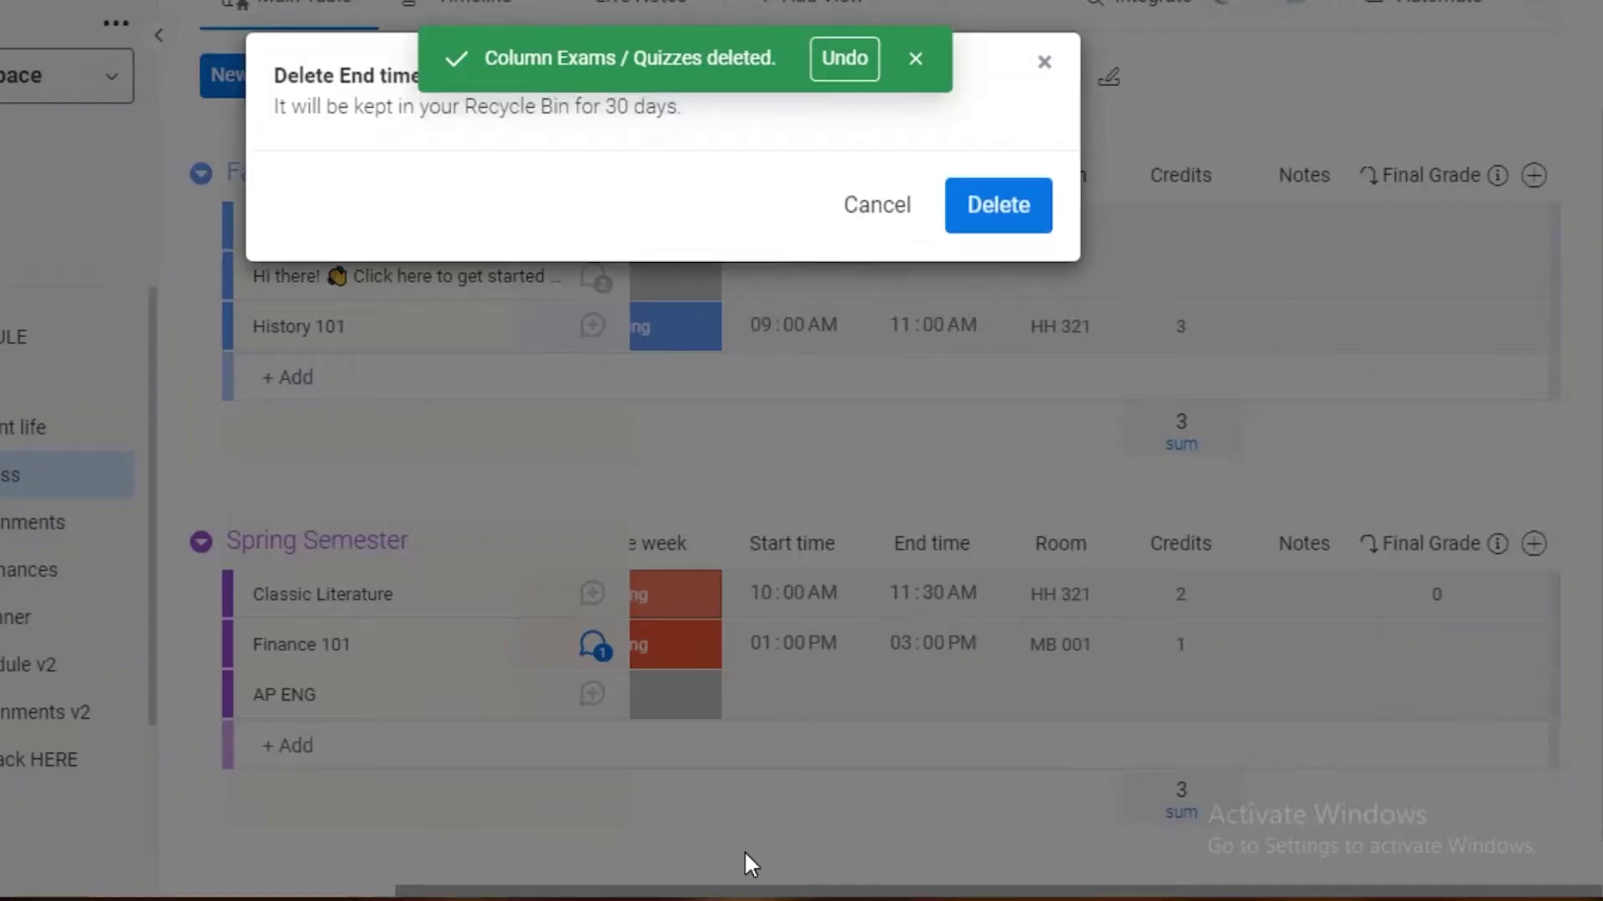
{"action": "left_click", "coordinate": [994, 204]}
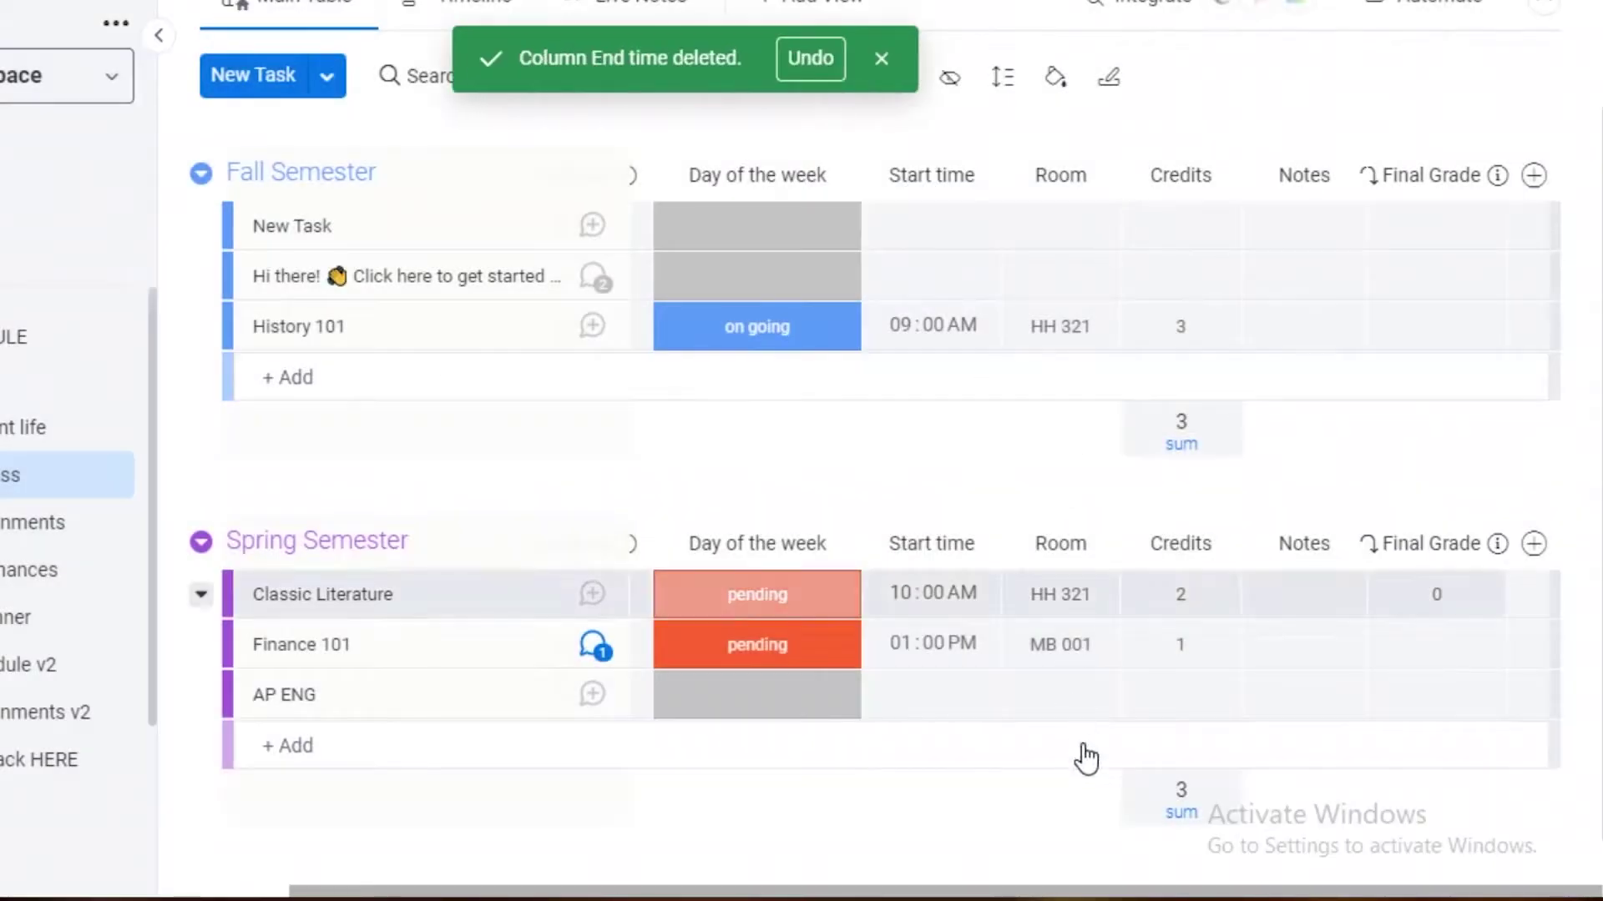
{"action": "left_click", "coordinate": [983, 176]}
{"action": "left_click", "coordinate": [749, 852]}
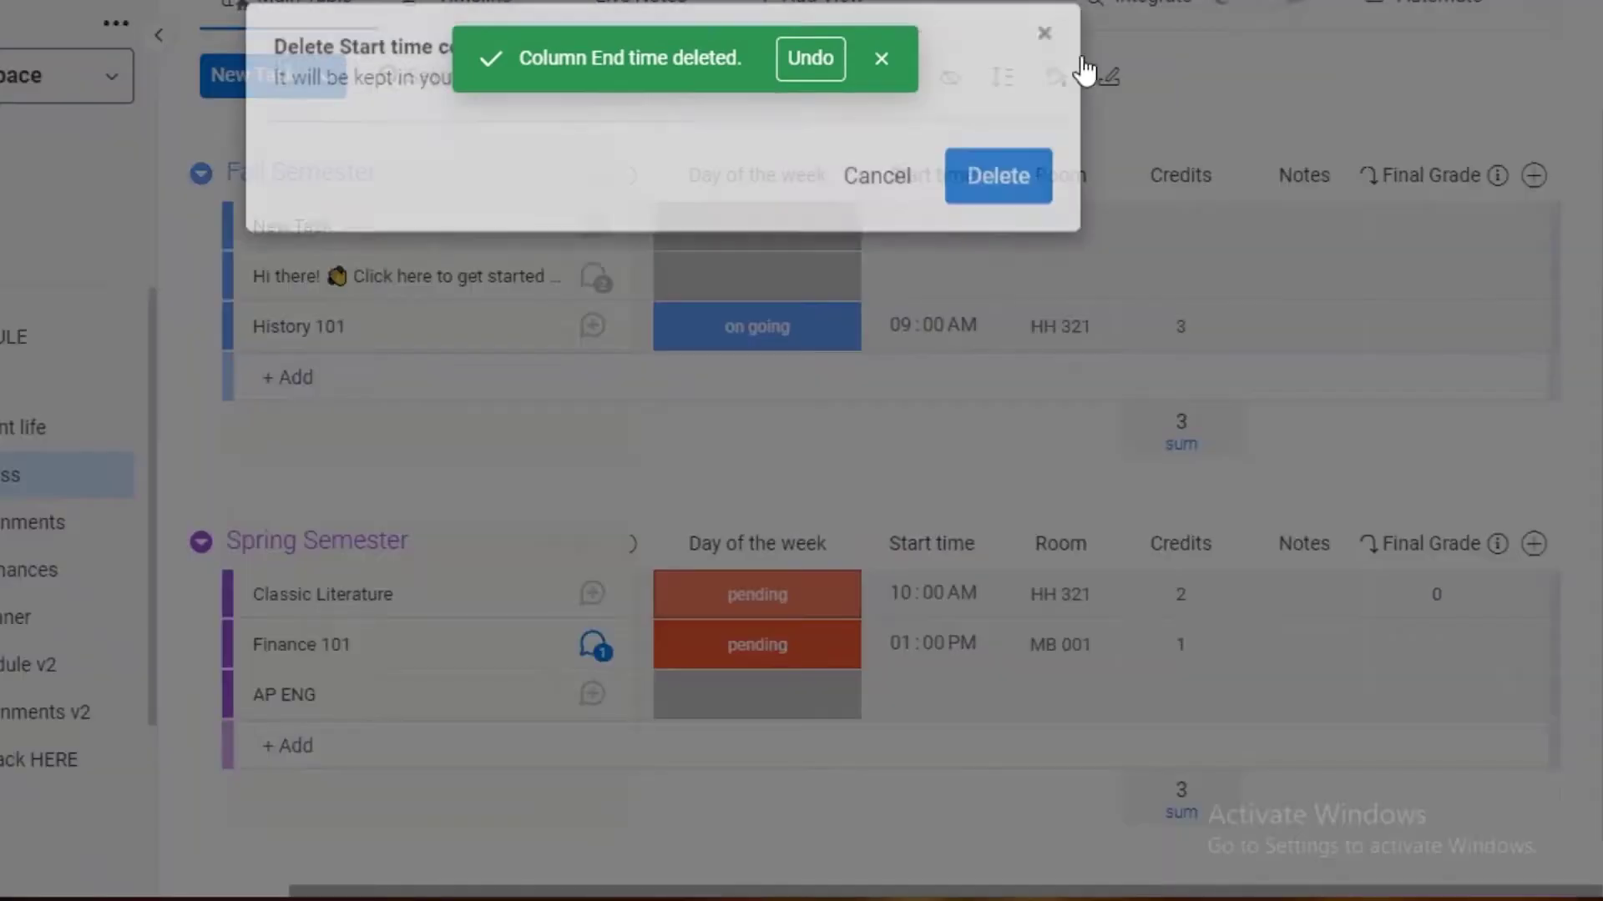
{"action": "left_click", "coordinate": [961, 214]}
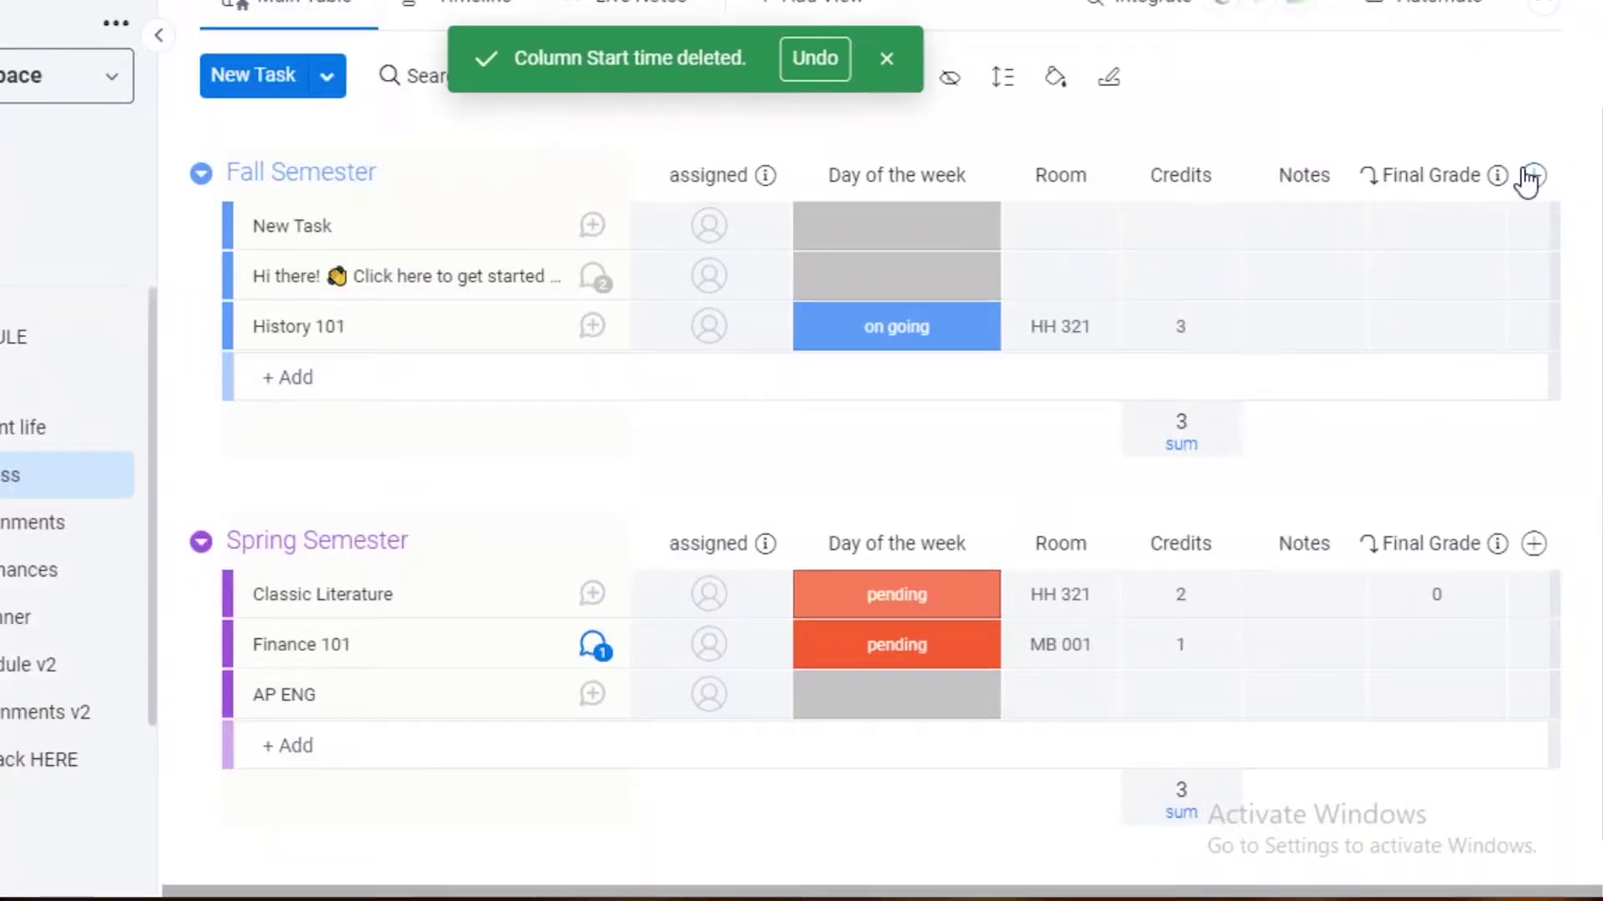
Add a Tags column to the board and tag the New Task item with a new tag "urgent"
{"action": "left_click", "coordinate": [1534, 176]}
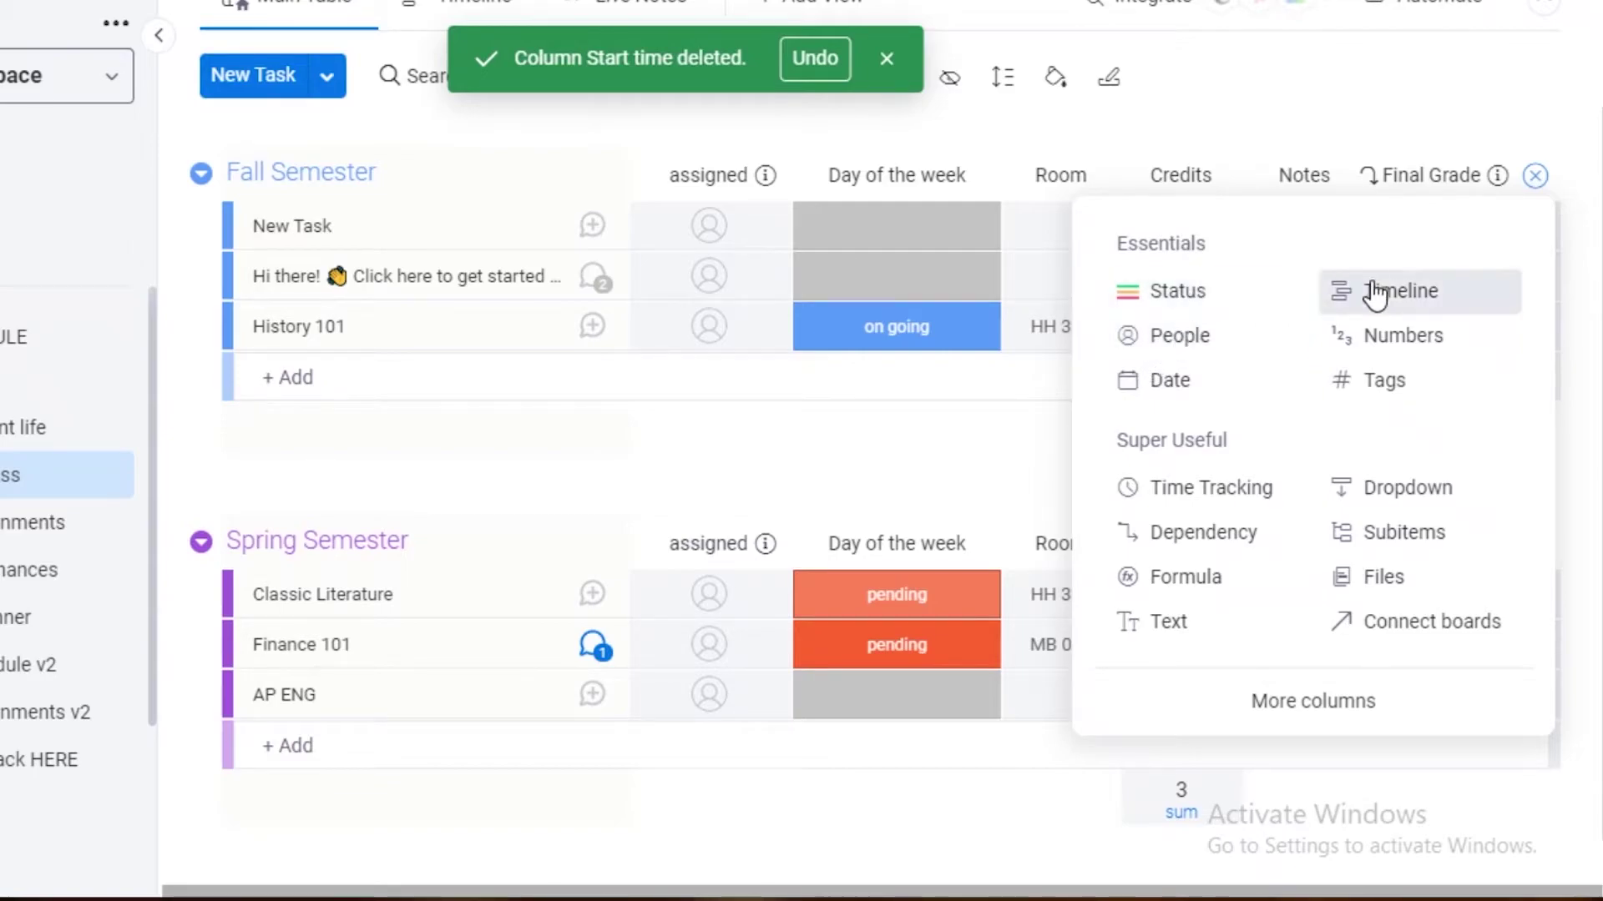
{"action": "left_click", "coordinate": [1411, 380]}
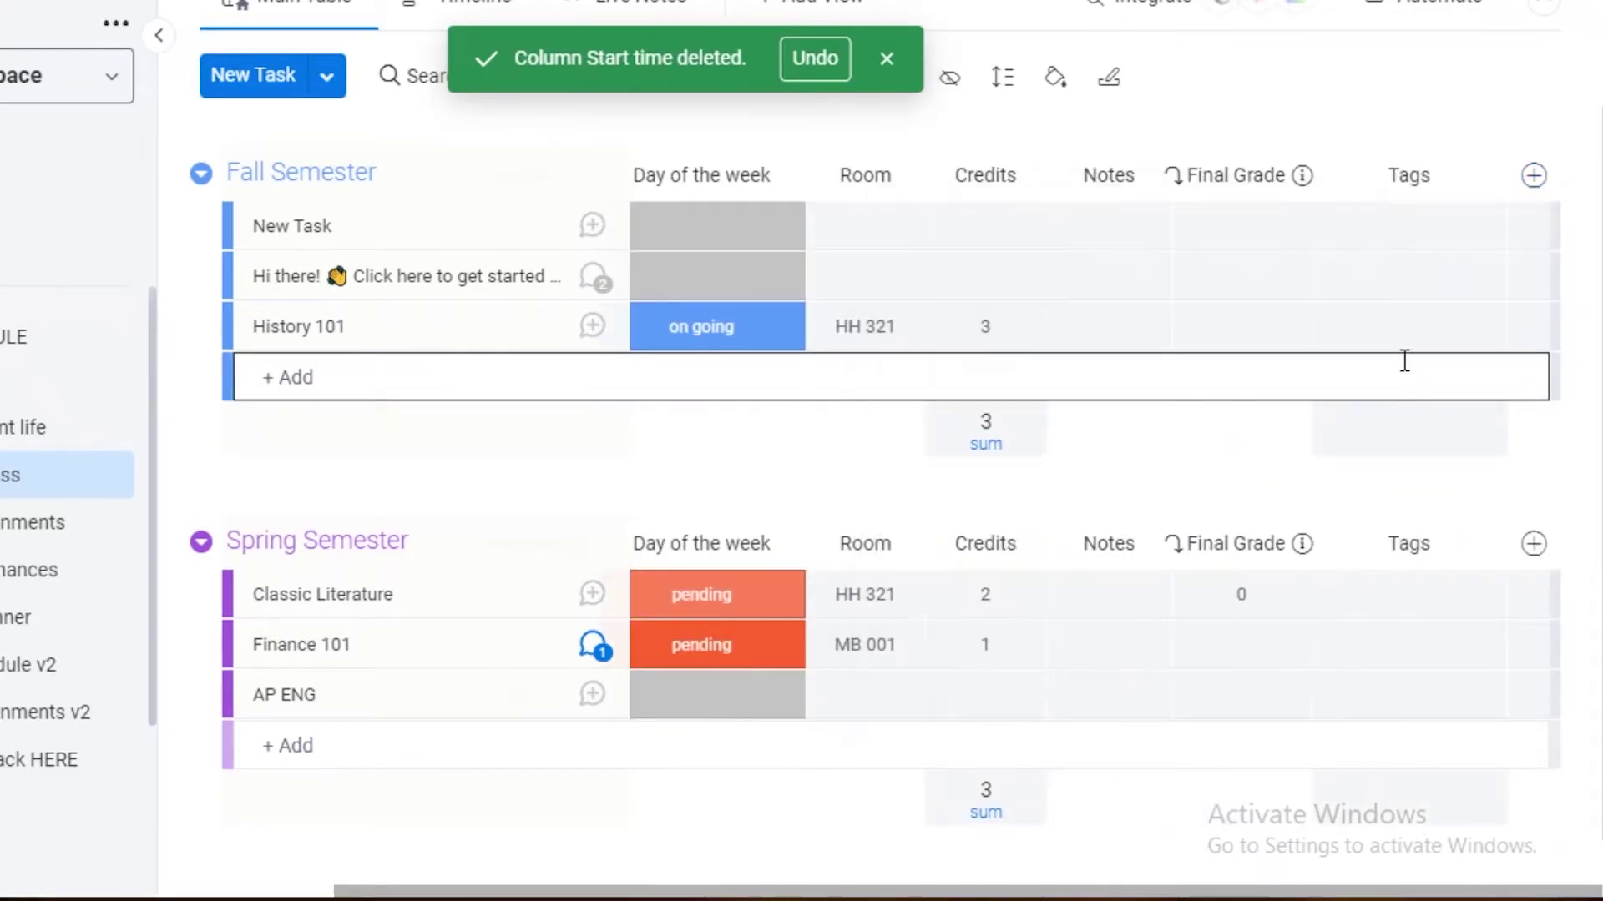
{"action": "left_click", "coordinate": [1394, 242]}
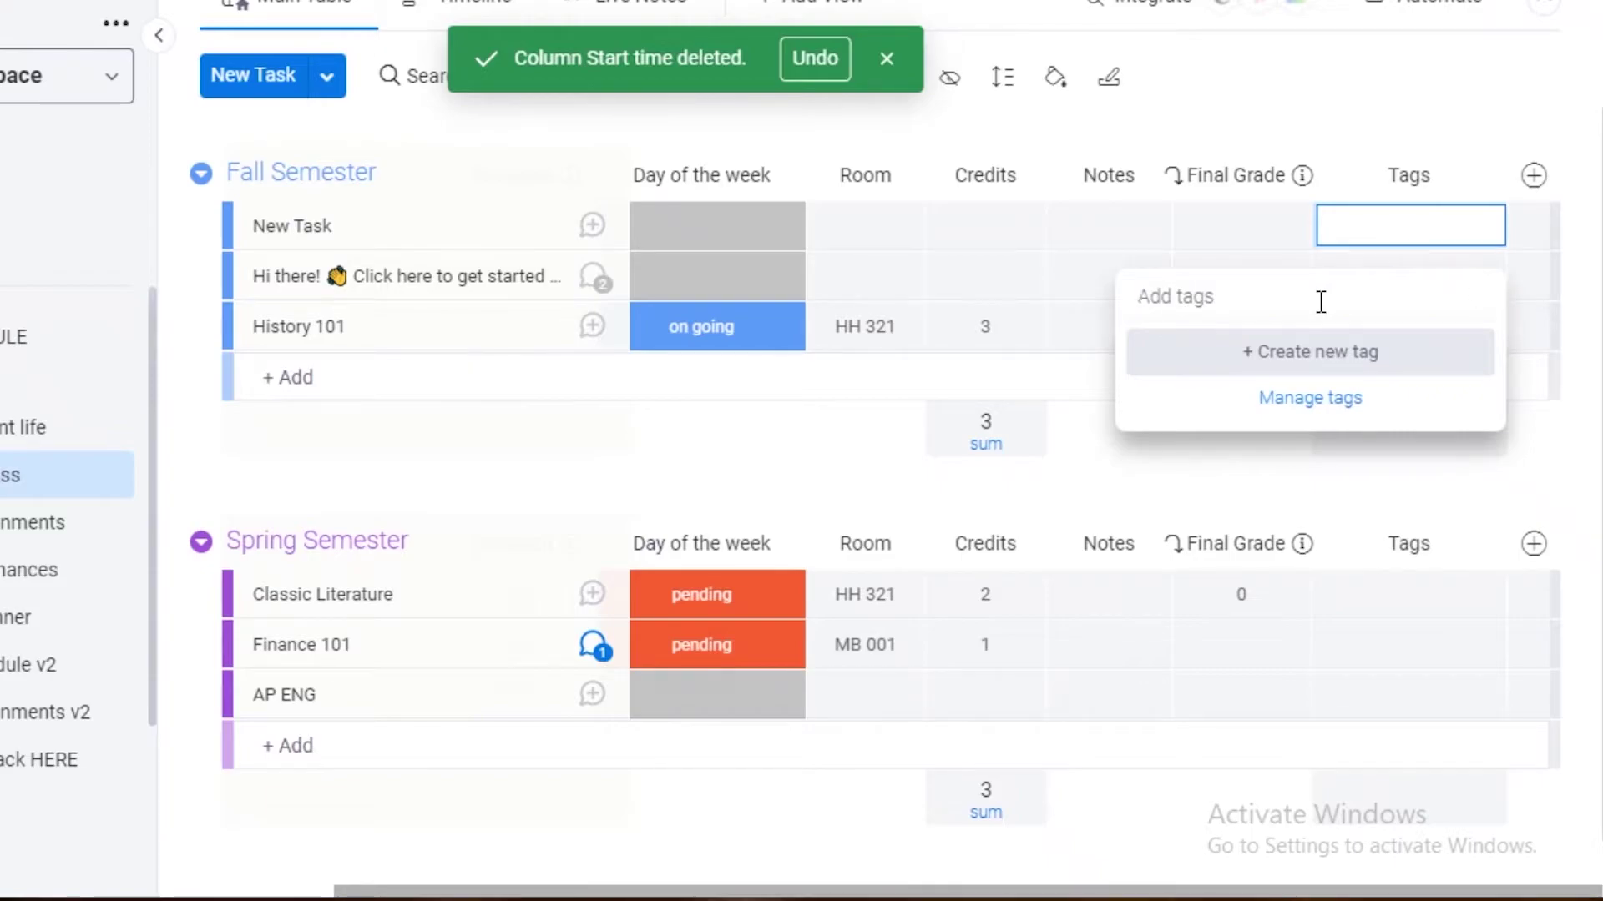
{"action": "type", "text": "urgent"}
{"action": "key", "text": "Return"}
In Fall Semester, create the tag "nonimp" for the "Hi there!" item and the tag "imp" for History 101
{"action": "left_click", "coordinate": [1421, 274]}
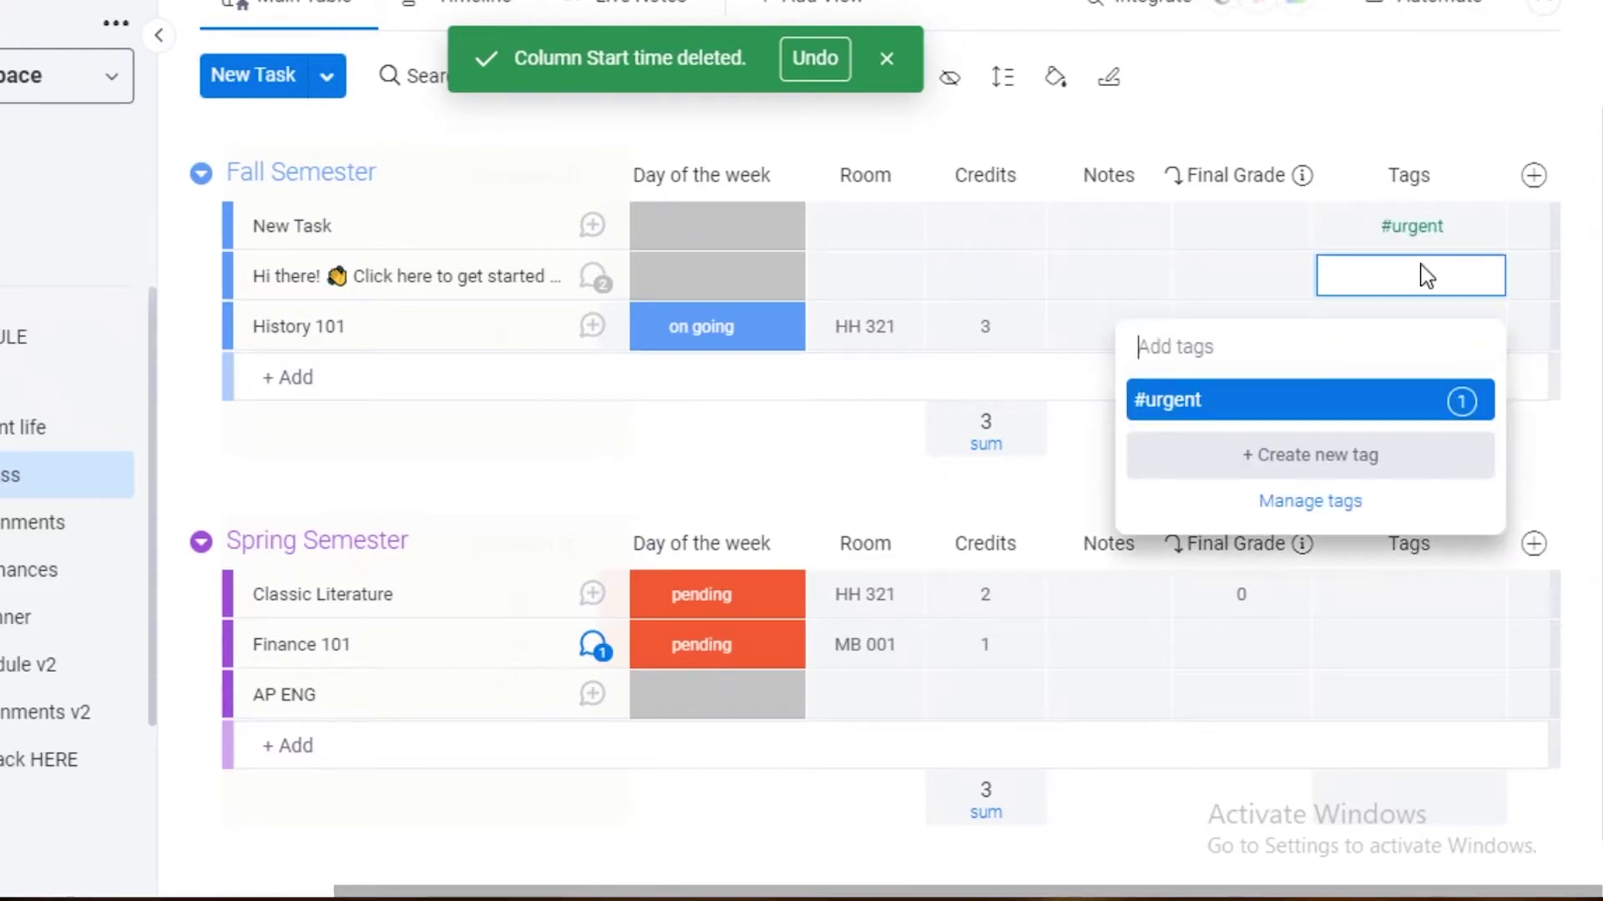
{"action": "type", "text": "non"}
{"action": "type", "text": "p"}
{"action": "key", "text": "Return"}
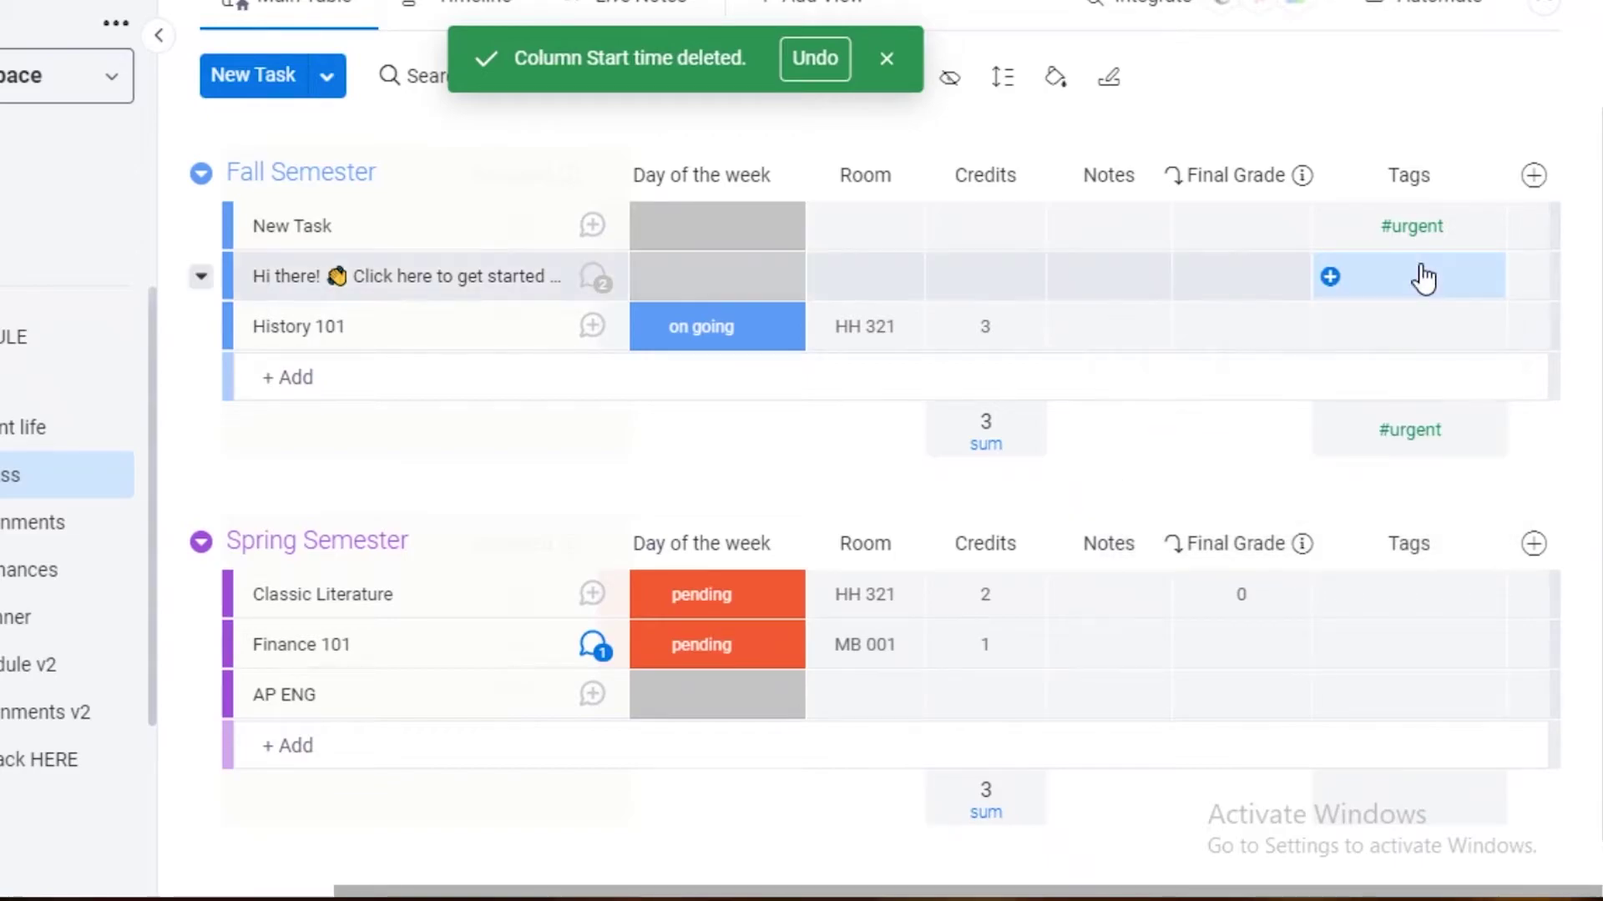
{"action": "left_click", "coordinate": [1419, 339]}
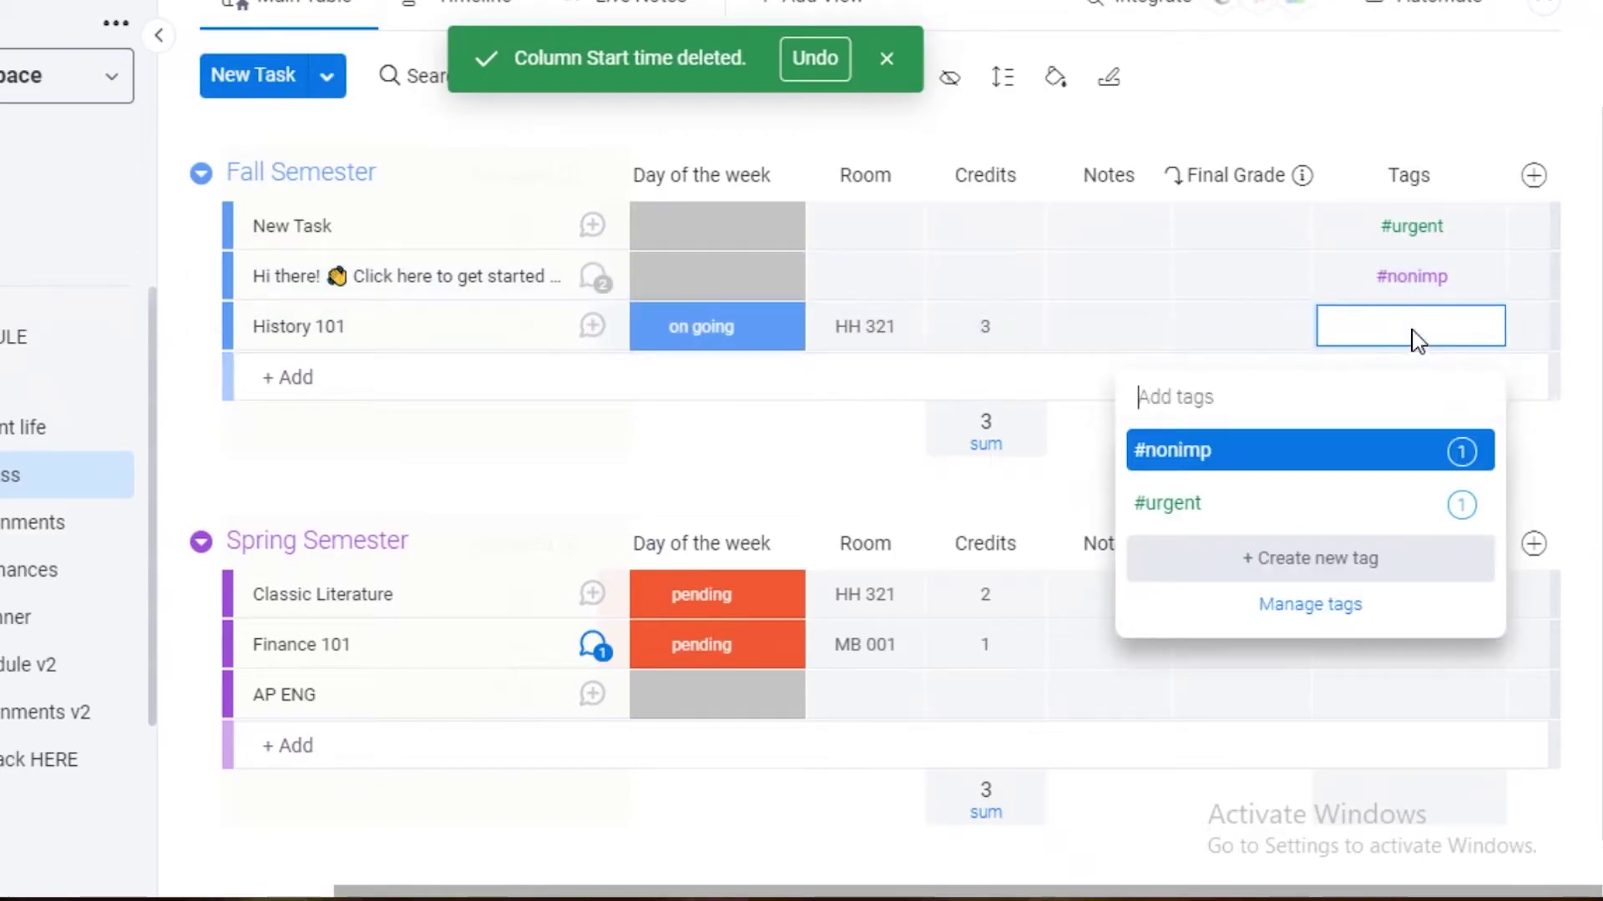
{"action": "type", "text": "imp"}
{"action": "key", "text": "Escape"}
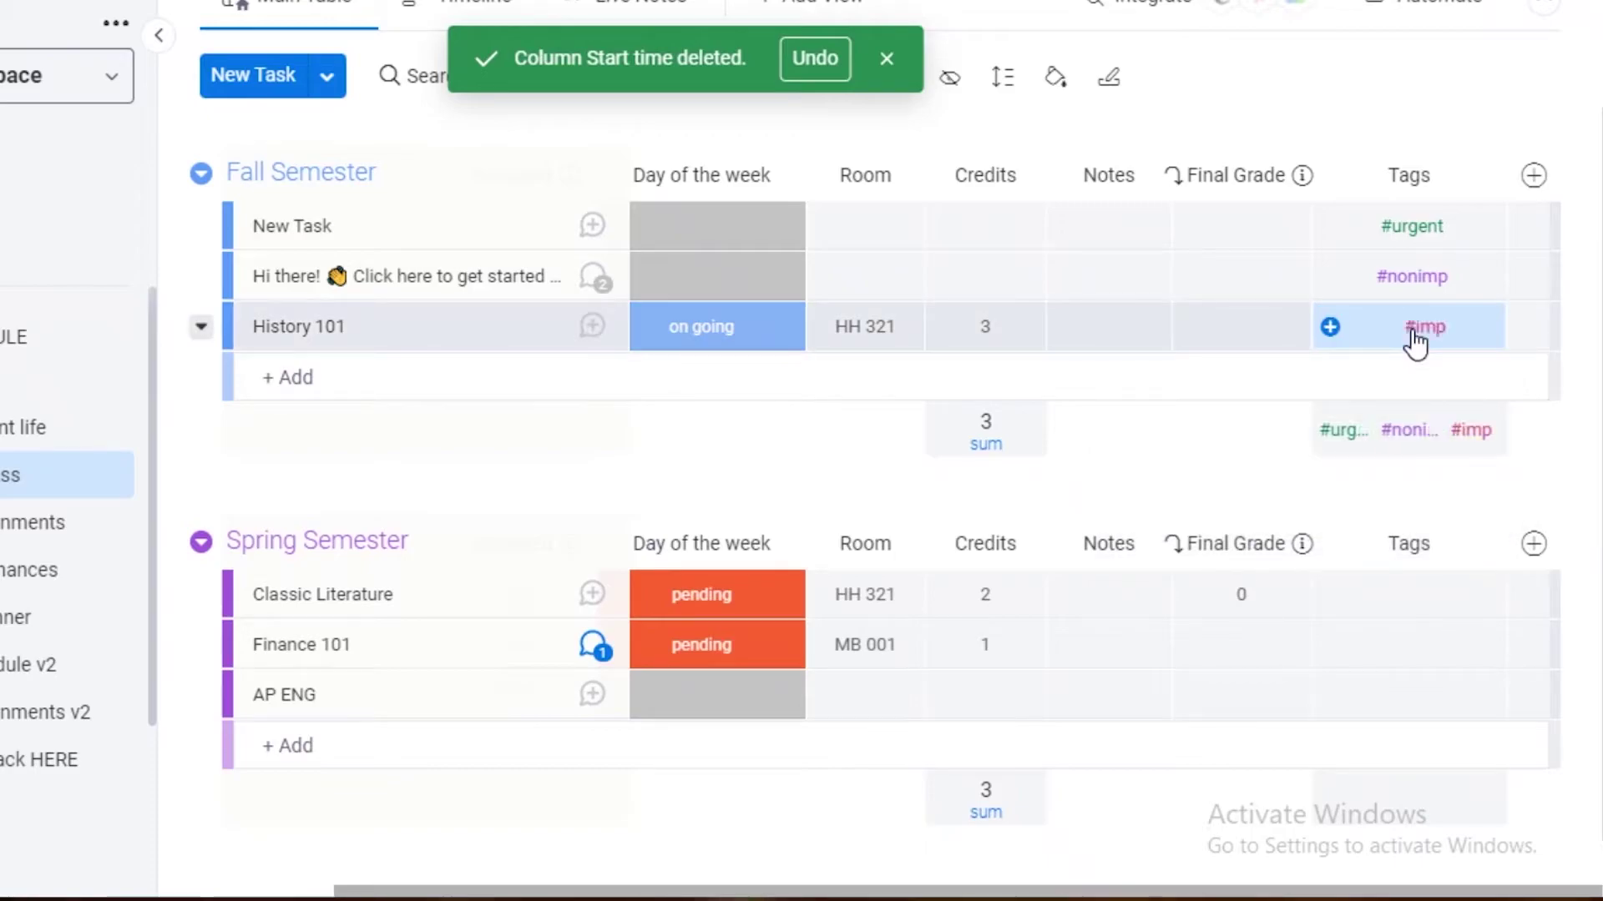
Assign the existing #imp tag to Finance 101 in Spring Semester and dismiss the column deletion notice
{"action": "left_click", "coordinate": [1399, 643]}
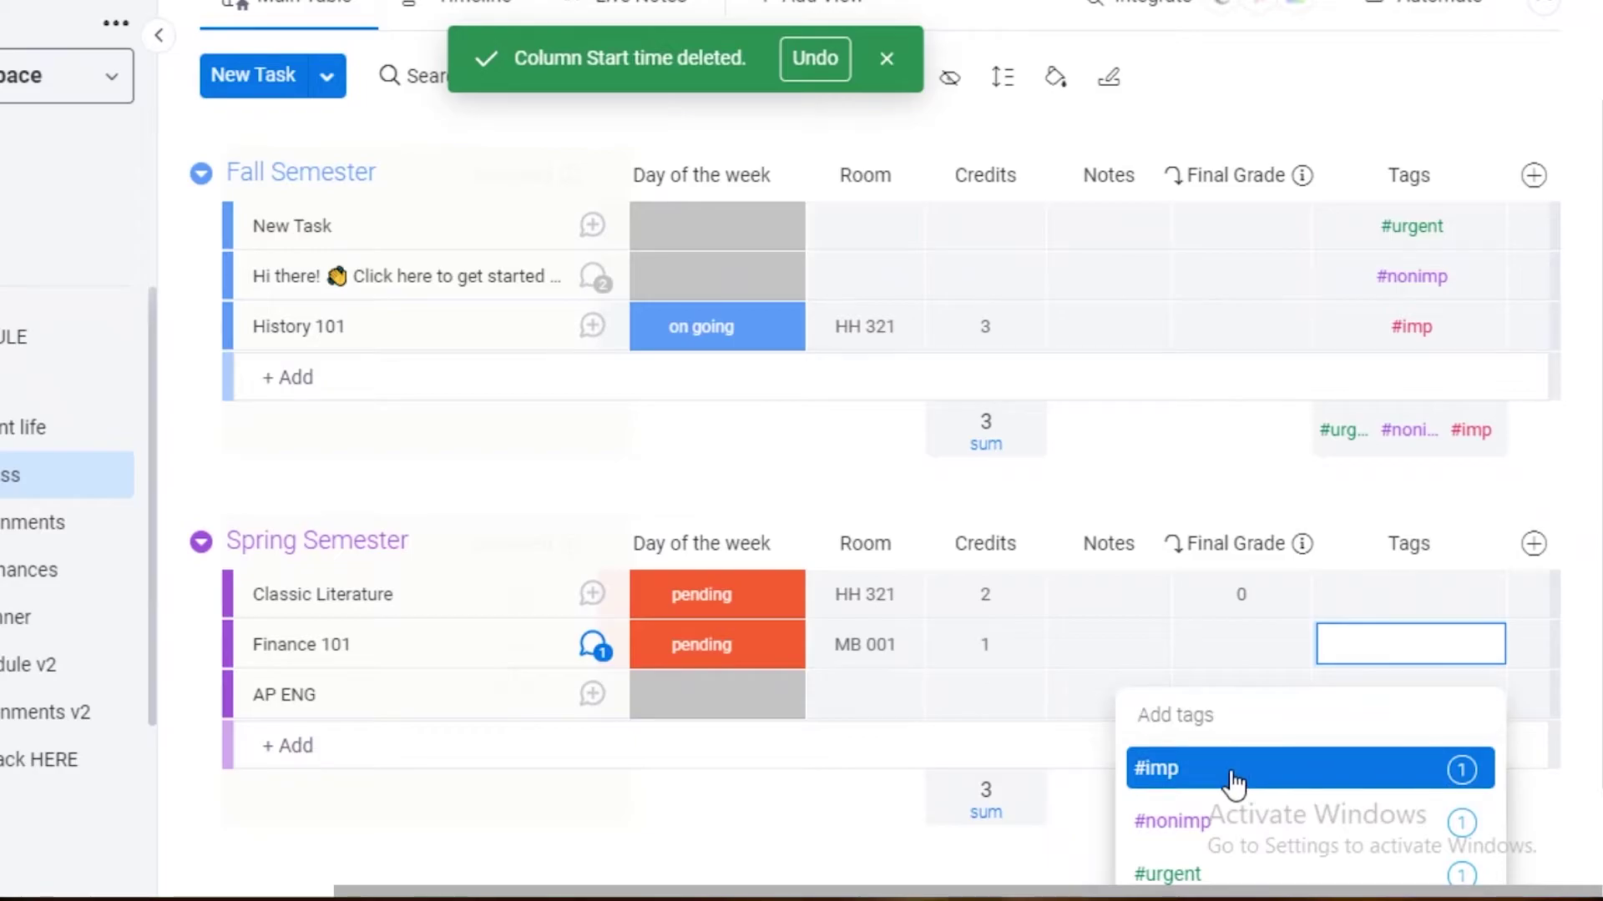
{"action": "scroll", "coordinate": [1233, 785], "scroll_direction": "down", "scroll_amount": 2}
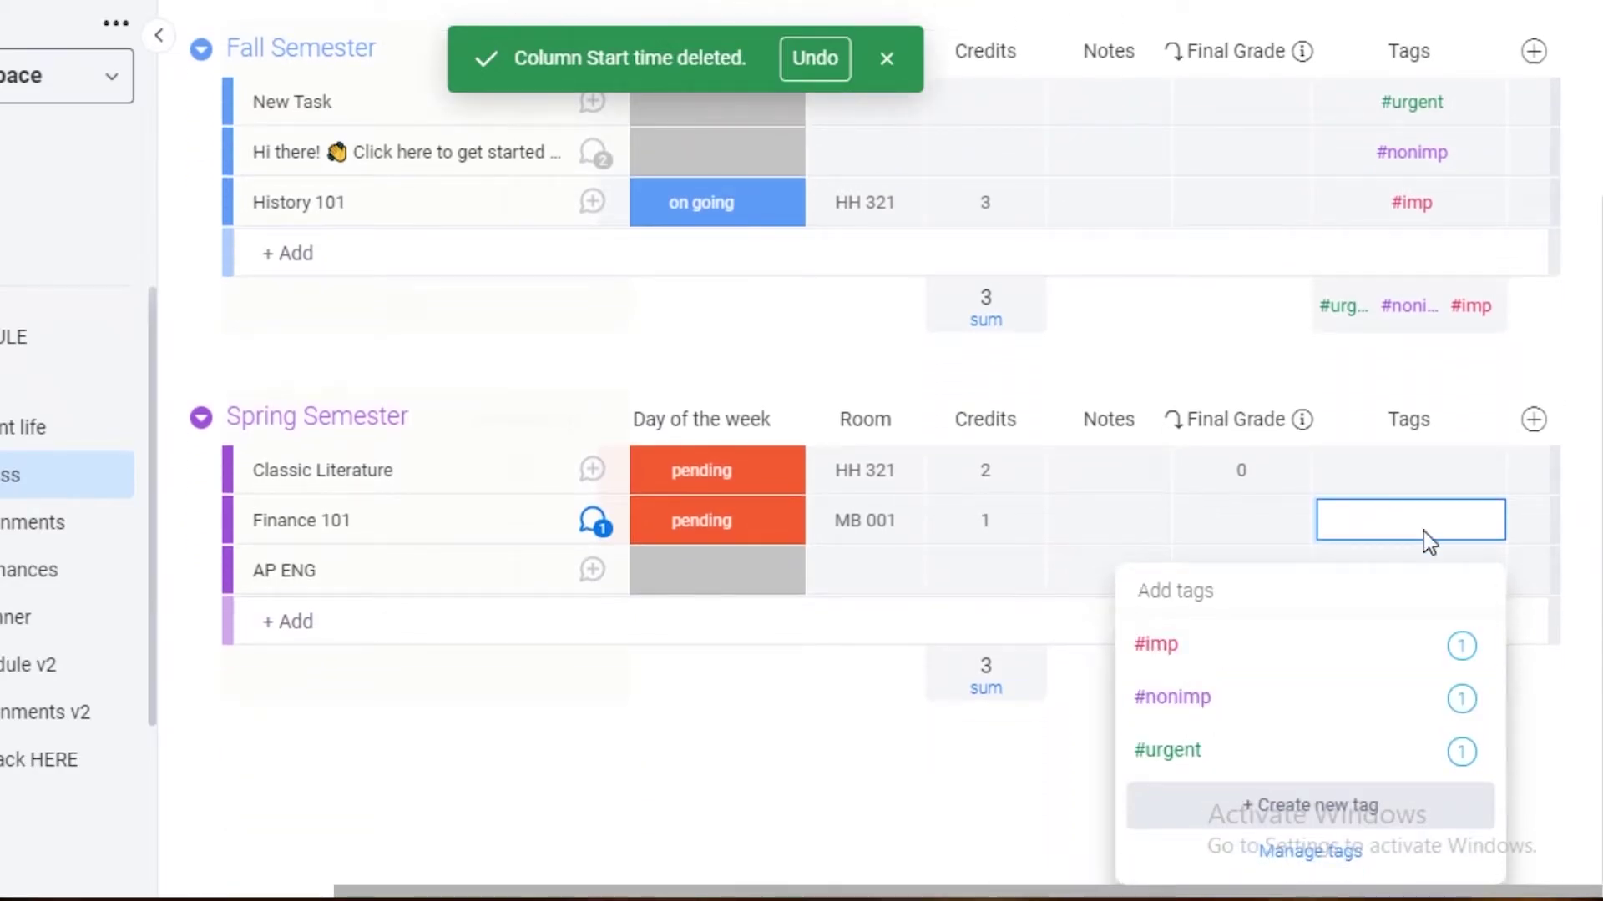
{"action": "left_click", "coordinate": [1298, 655]}
{"action": "left_click", "coordinate": [1335, 658]}
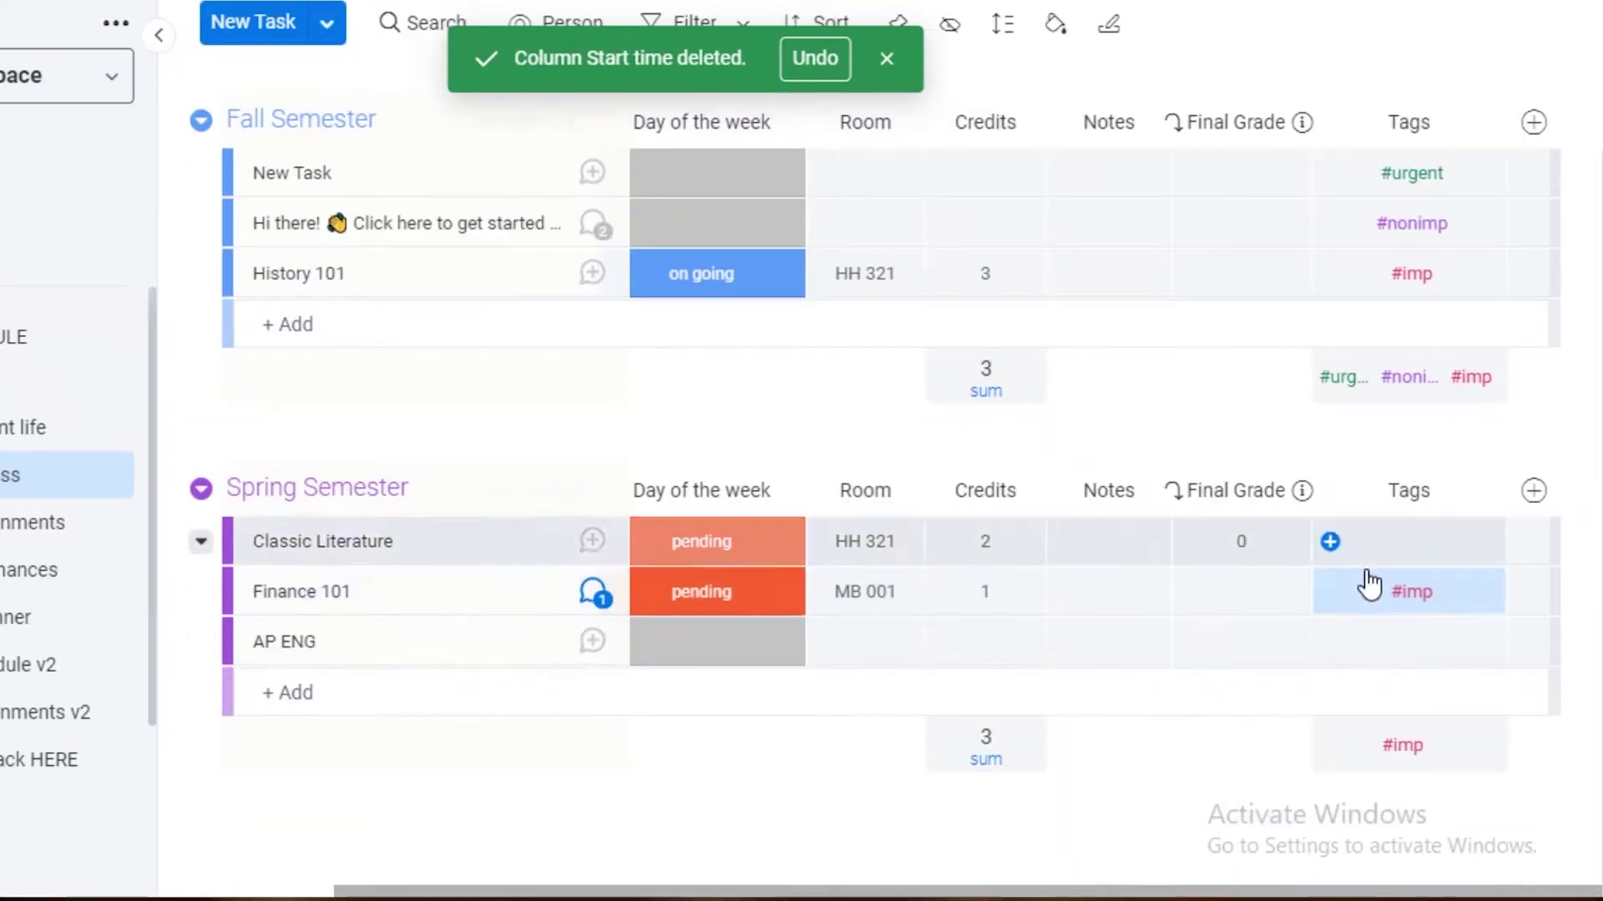
{"action": "left_click", "coordinate": [887, 58]}
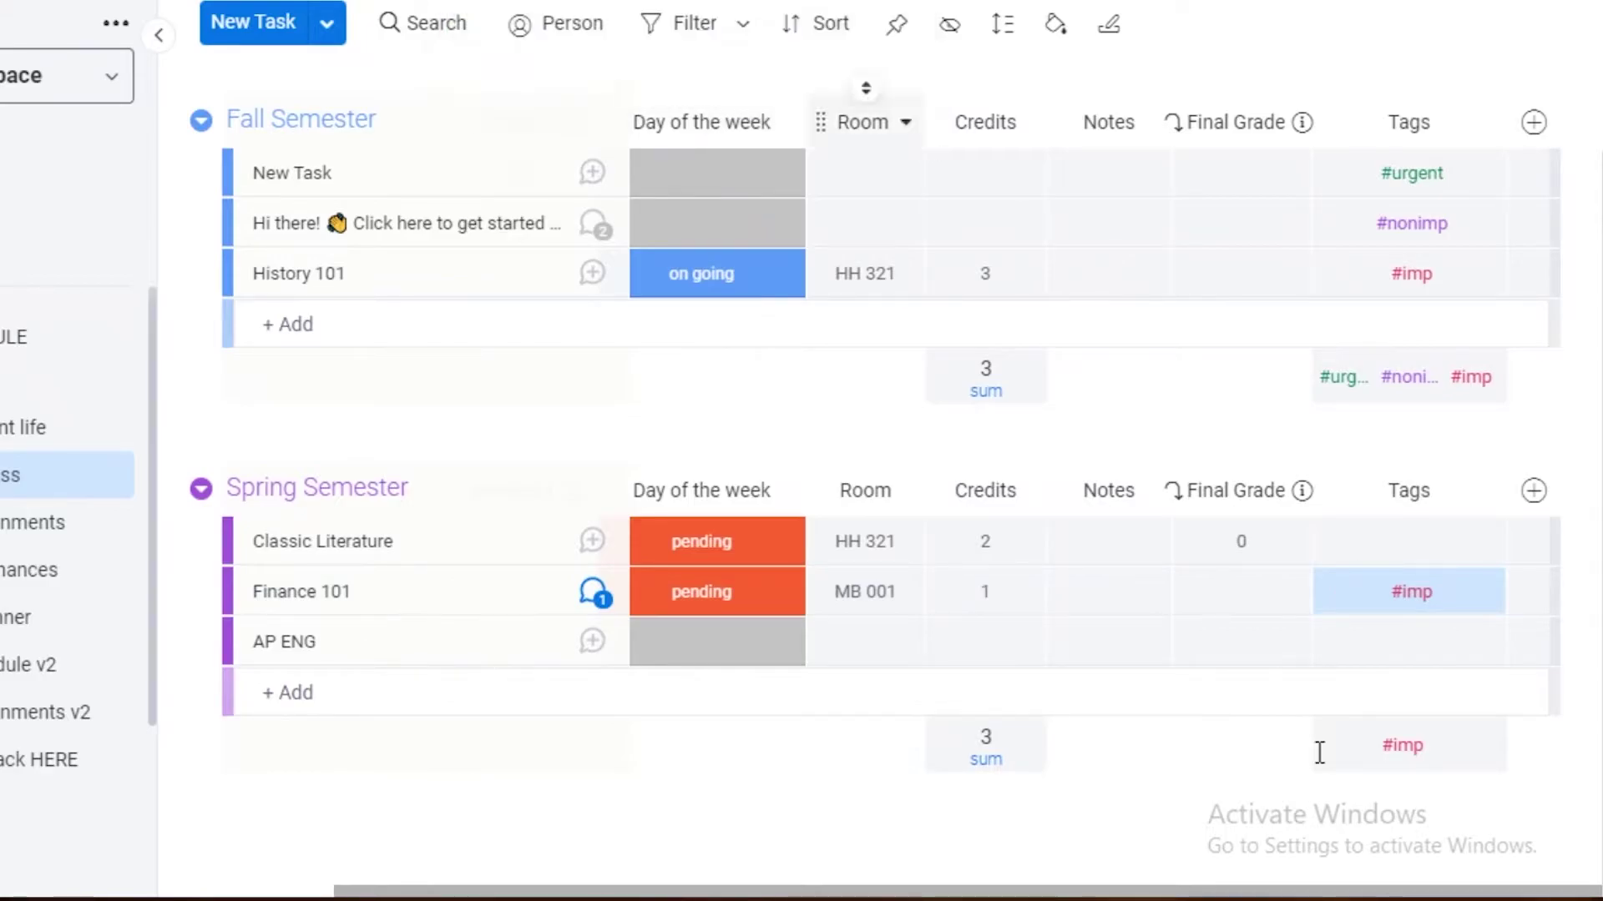
Search everything for #imp, check the matching public tags, open the #imp tag and return to the board
{"action": "left_click", "coordinate": [1402, 746]}
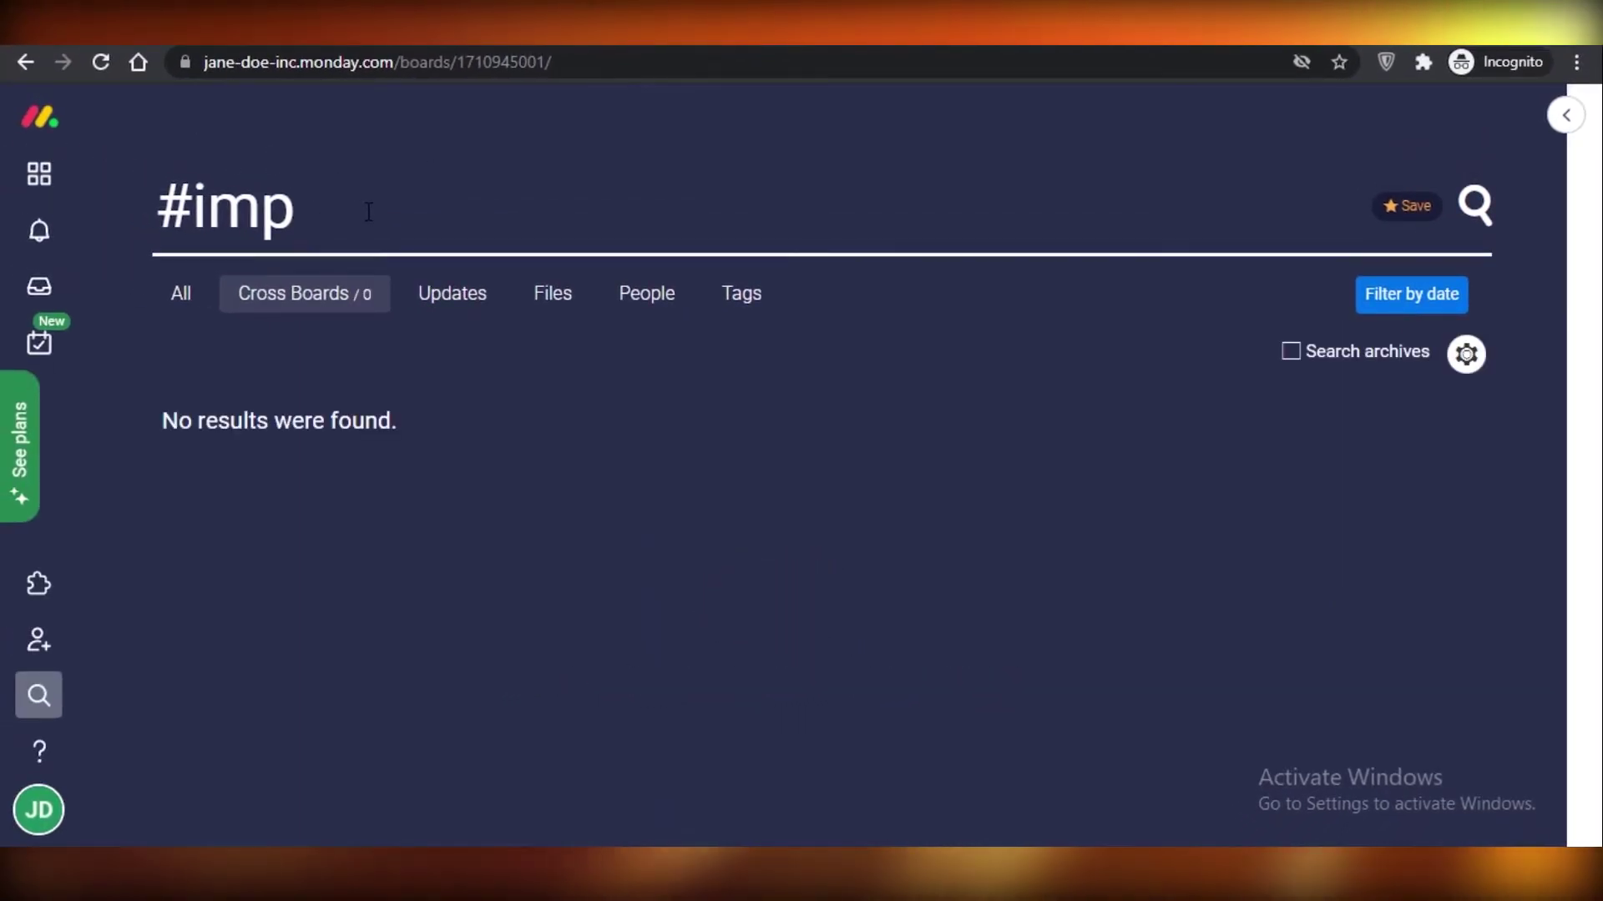
{"action": "key", "text": "BackSpace"}
{"action": "key", "text": "BackSpace"}
{"action": "key", "text": "BackSpace"}
{"action": "key", "text": "BackSpace"}
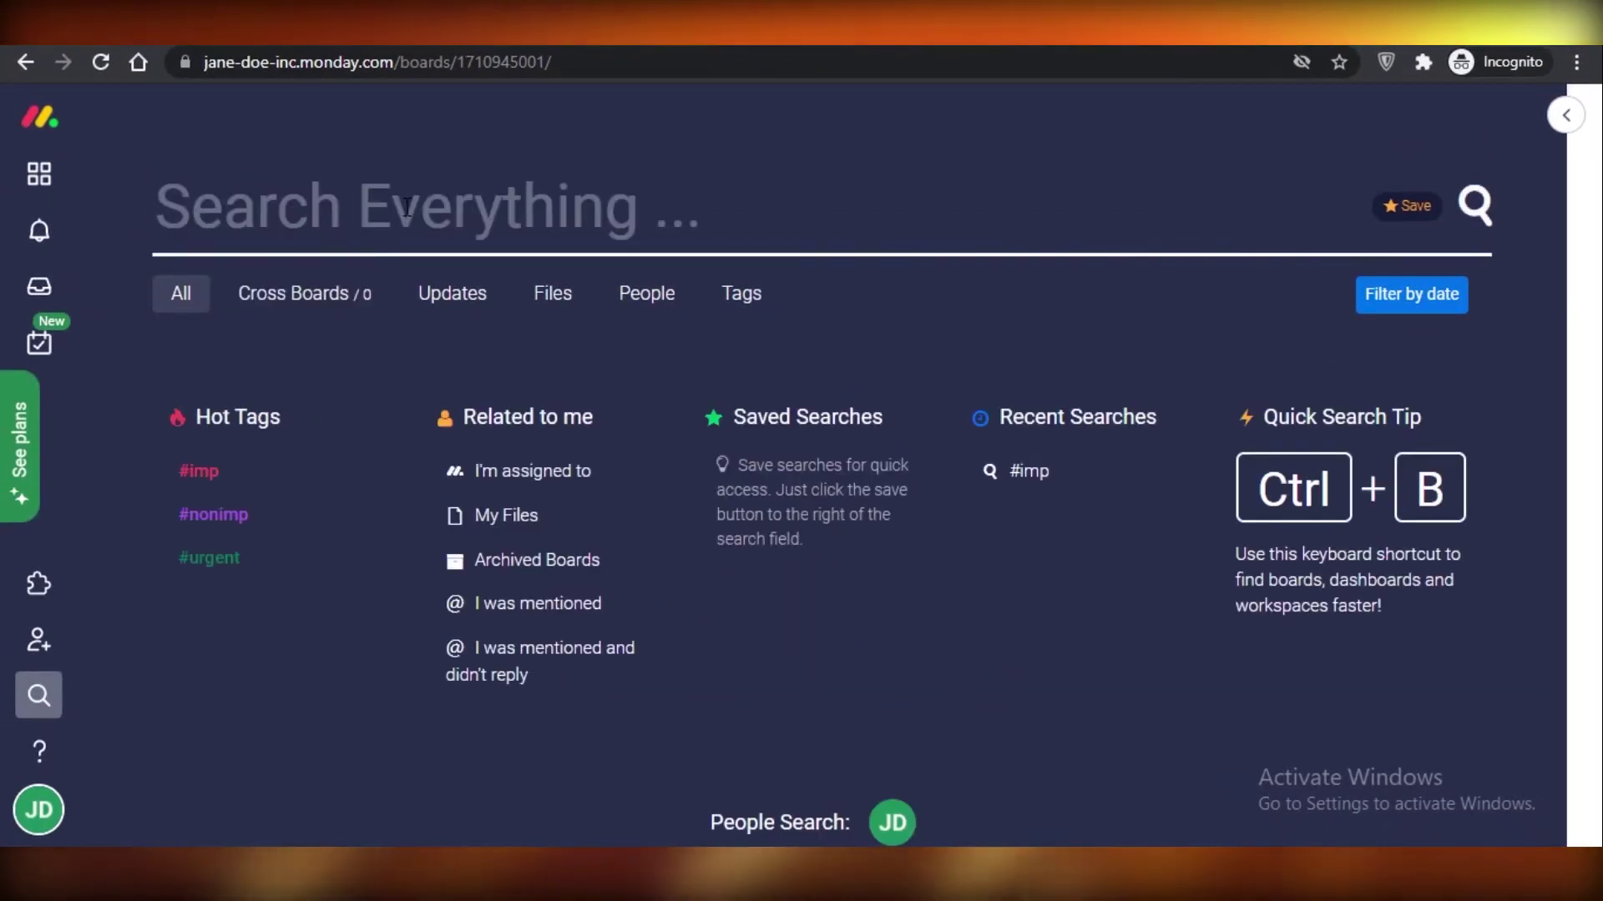
{"action": "type", "text": "#imp"}
{"action": "left_click", "coordinate": [769, 293]}
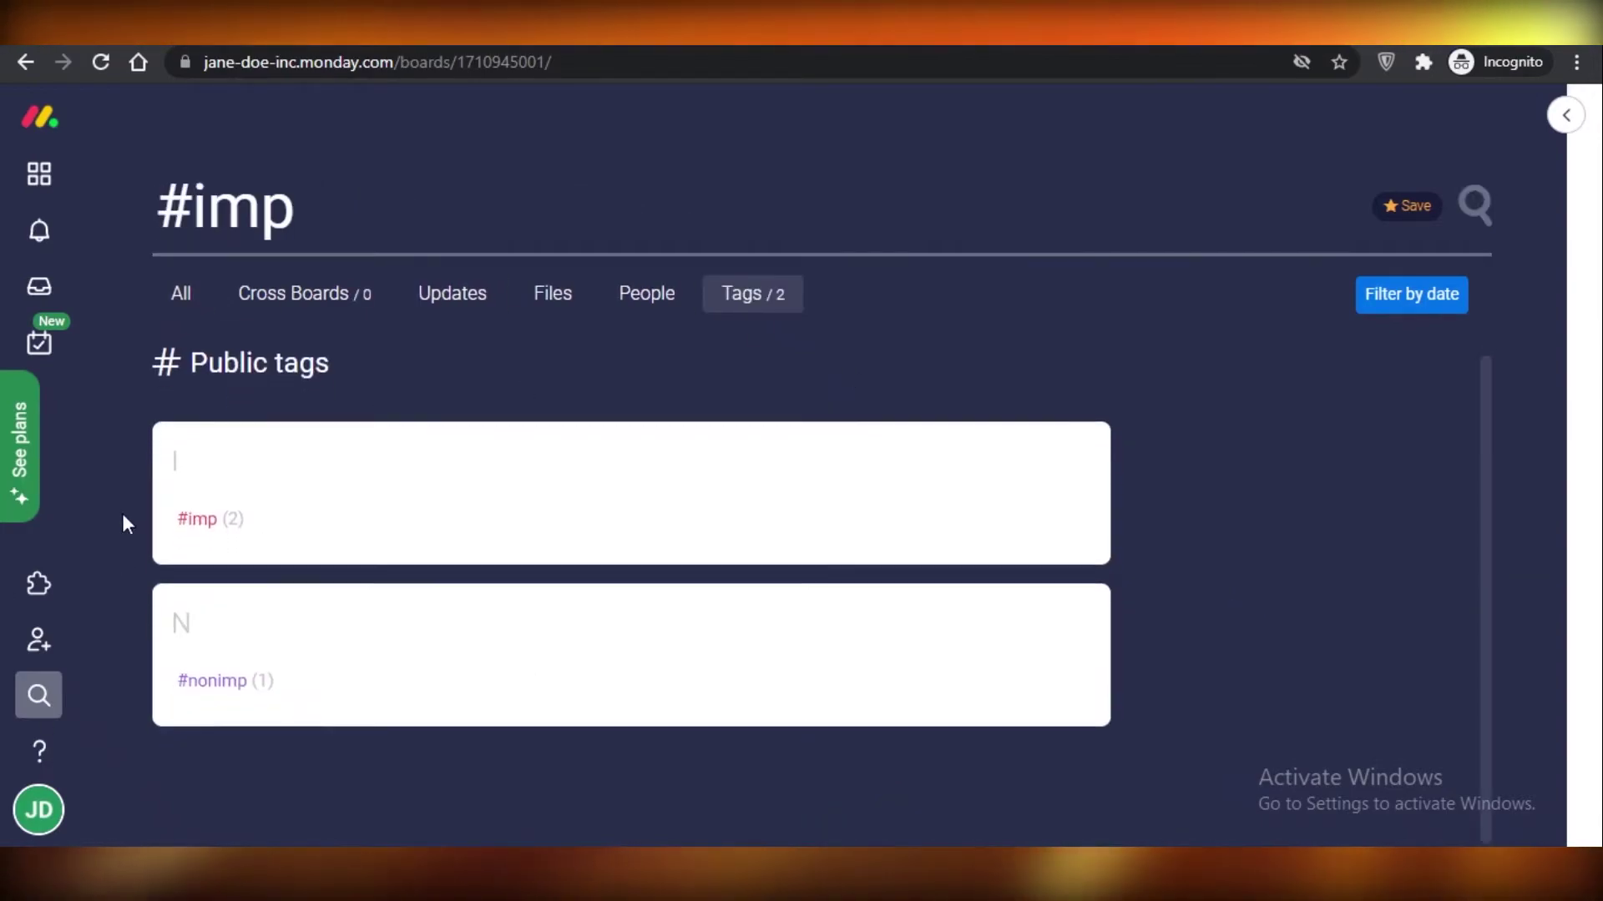
{"action": "mouse_move", "coordinate": [283, 494]}
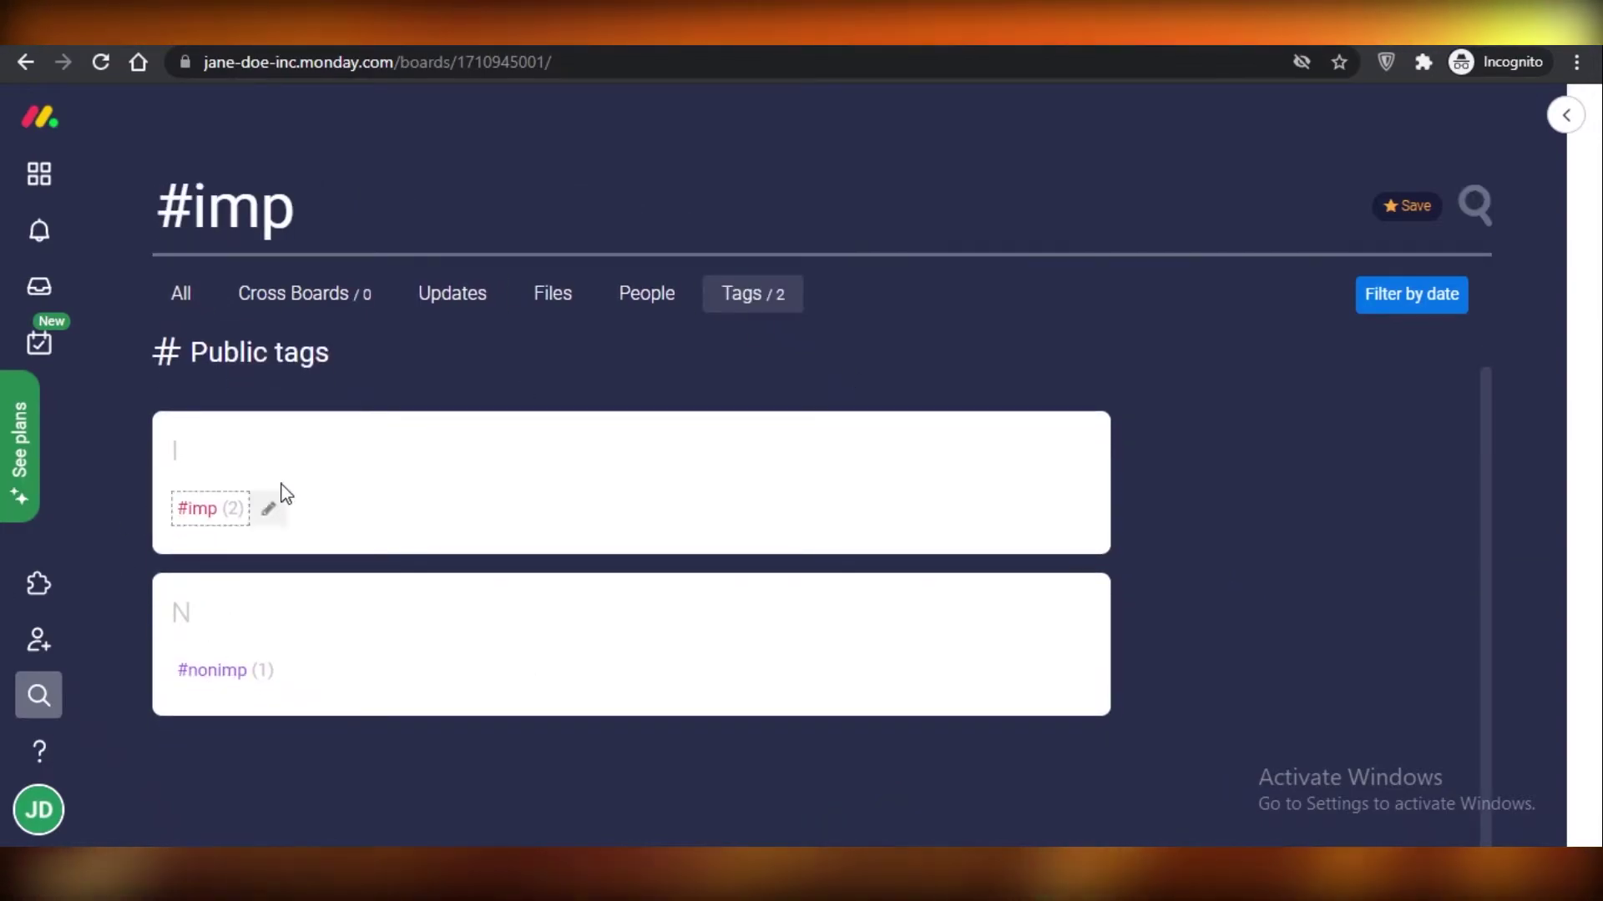
{"action": "left_click", "coordinate": [204, 509]}
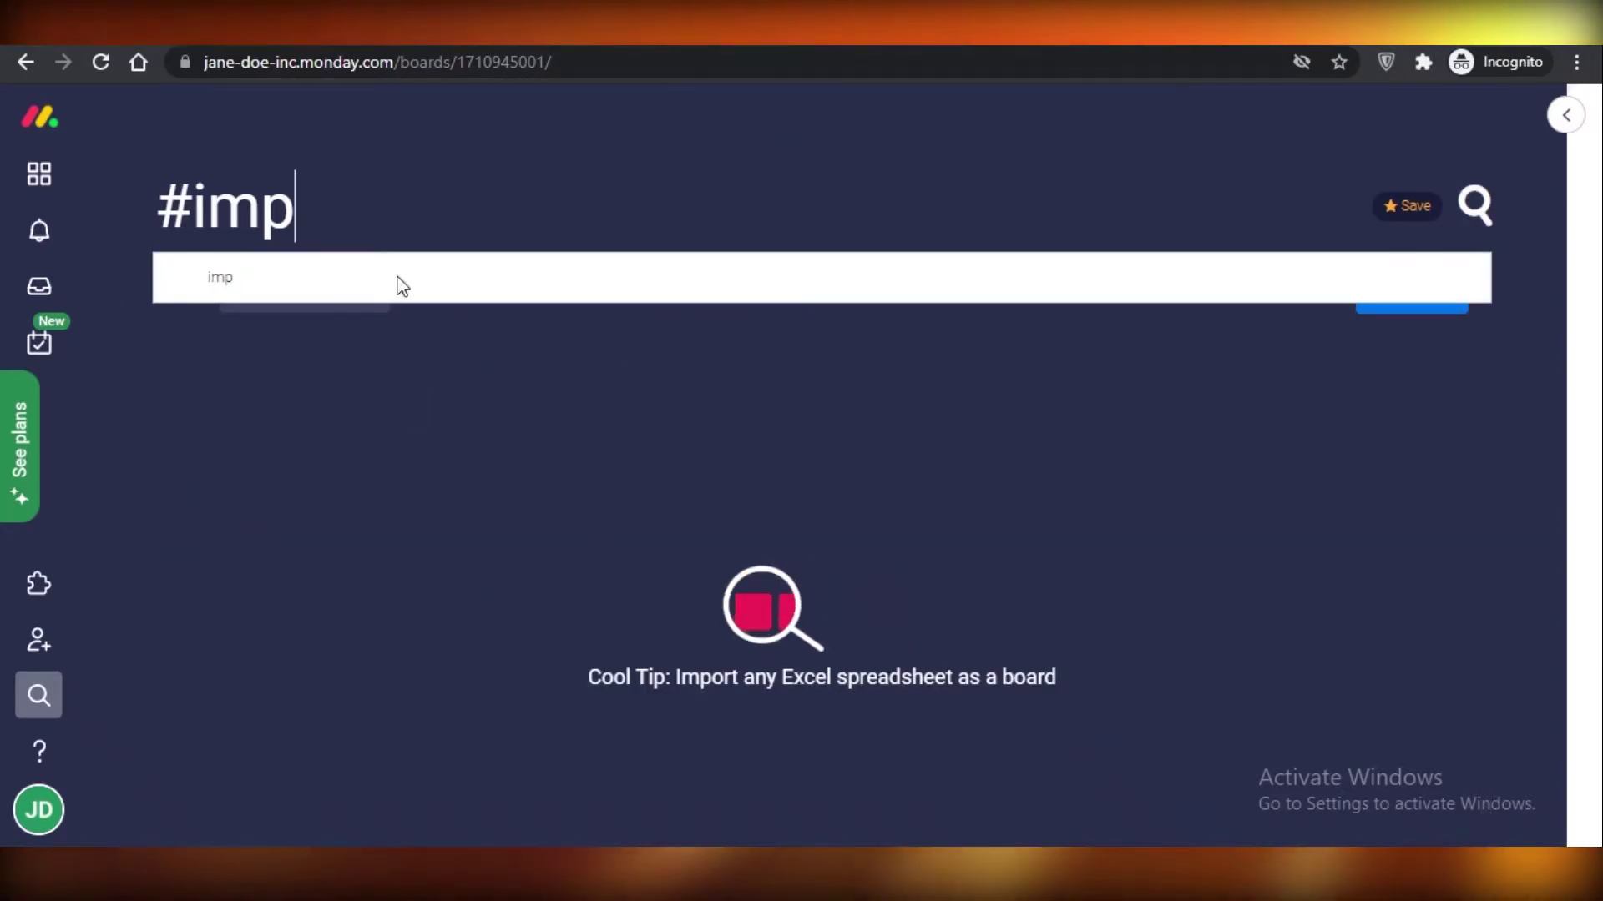
{"action": "left_click", "coordinate": [1573, 372]}
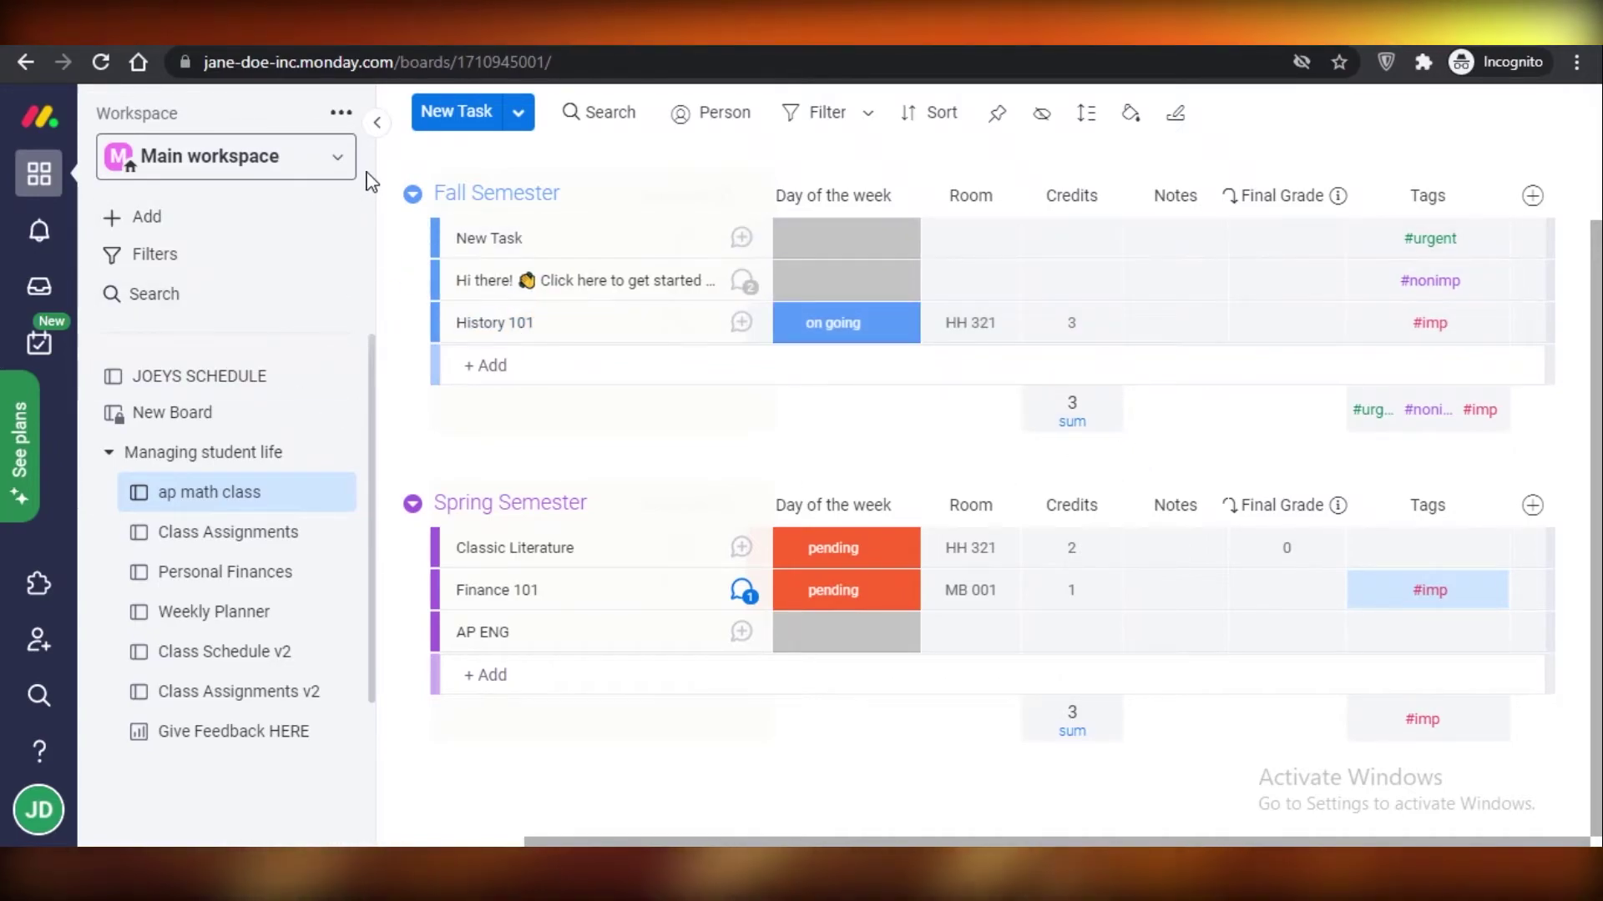
Look at the list of available workspaces and close it without switching
{"action": "scroll", "coordinate": [959, 225], "scroll_direction": "up", "scroll_amount": 3}
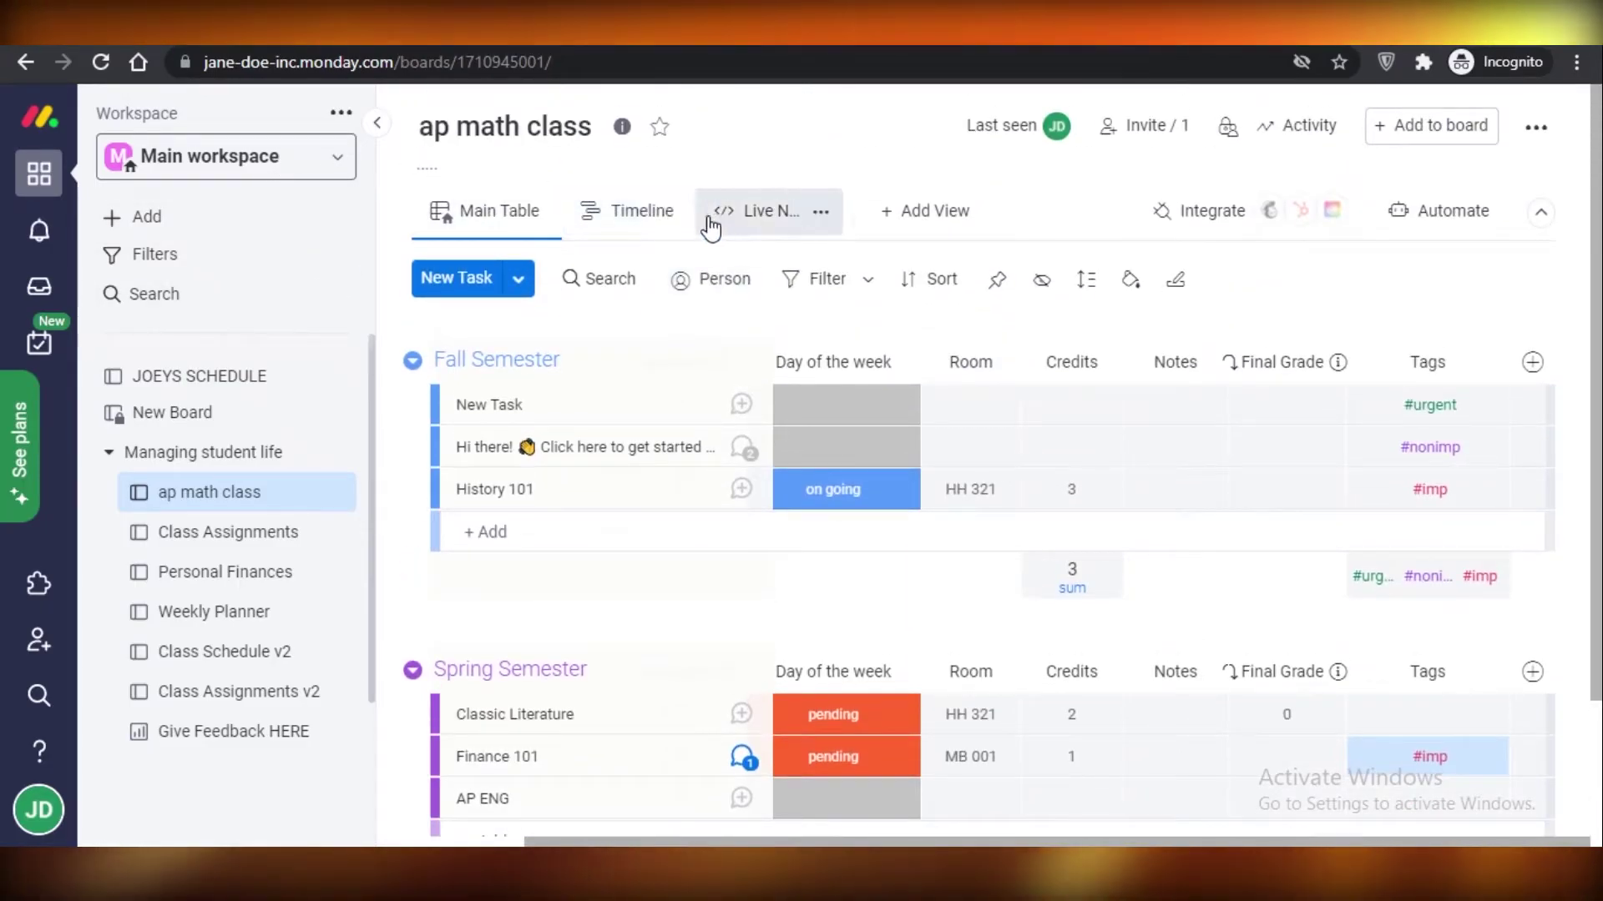
{"action": "left_click", "coordinate": [276, 167]}
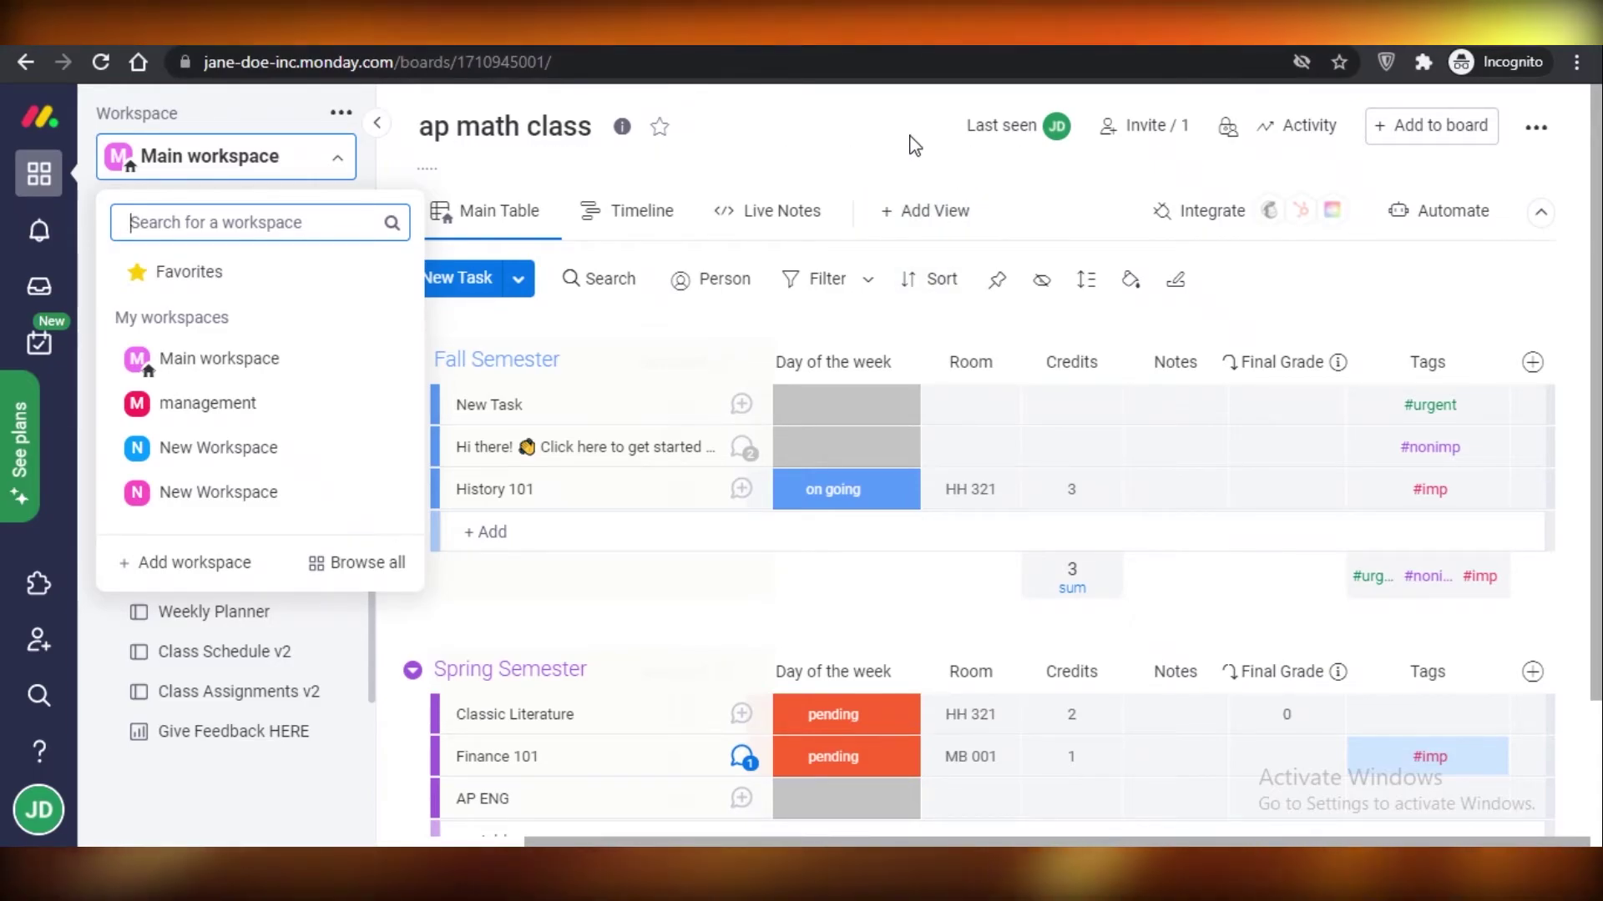
{"action": "left_click", "coordinate": [907, 142]}
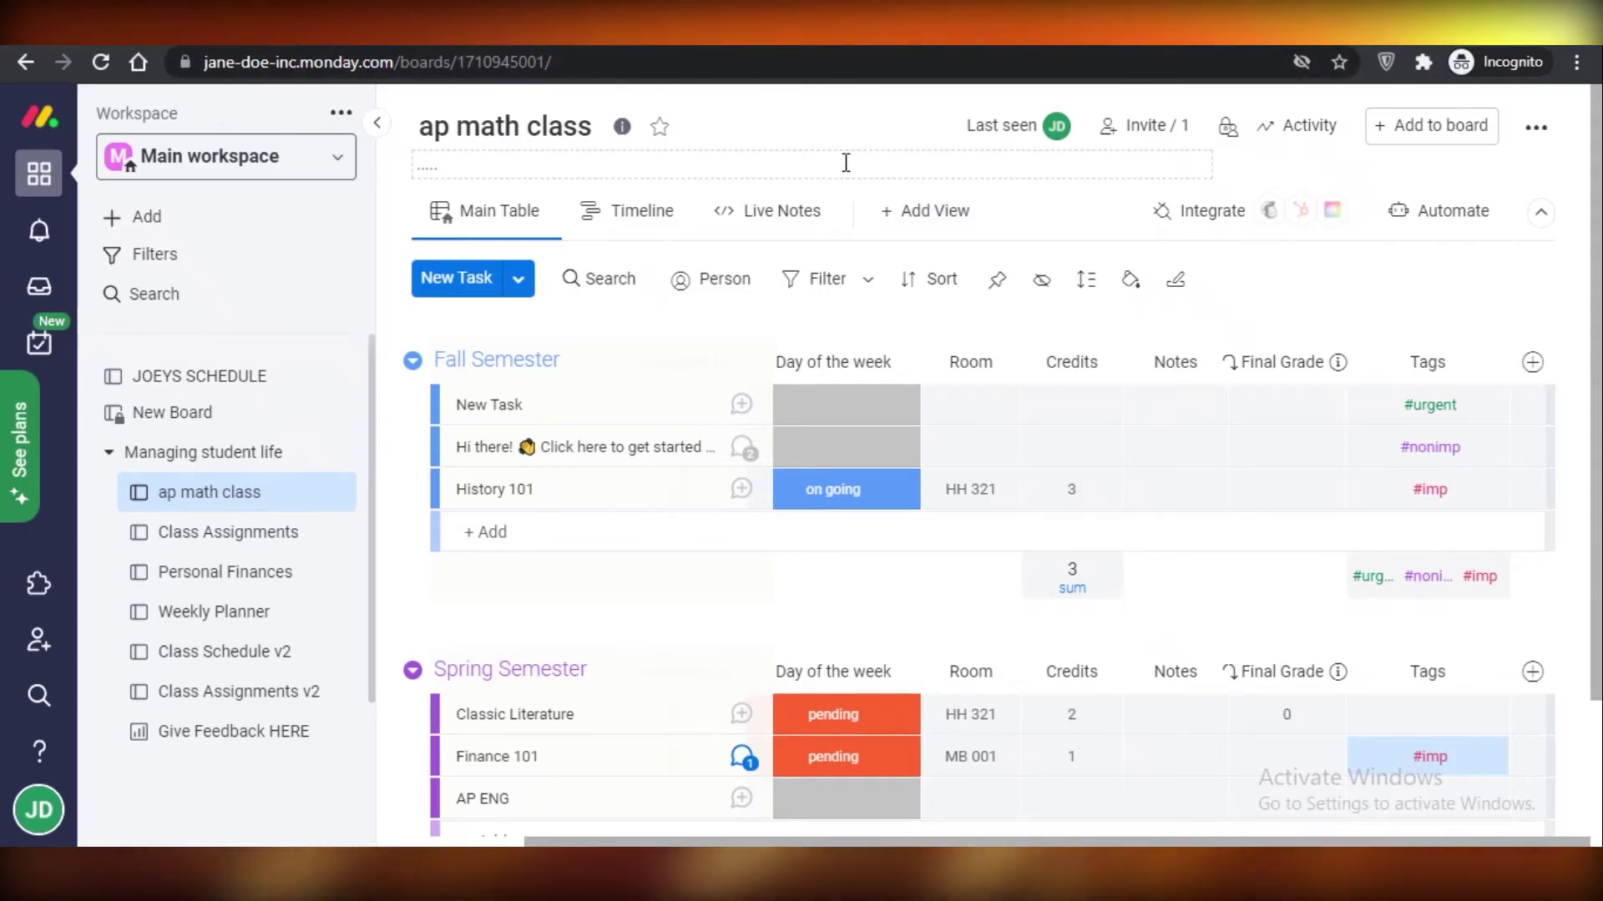
Look at the ap math class board's Timeline view, then return to the main table
{"action": "scroll", "coordinate": [834, 492], "scroll_direction": "down", "scroll_amount": 2}
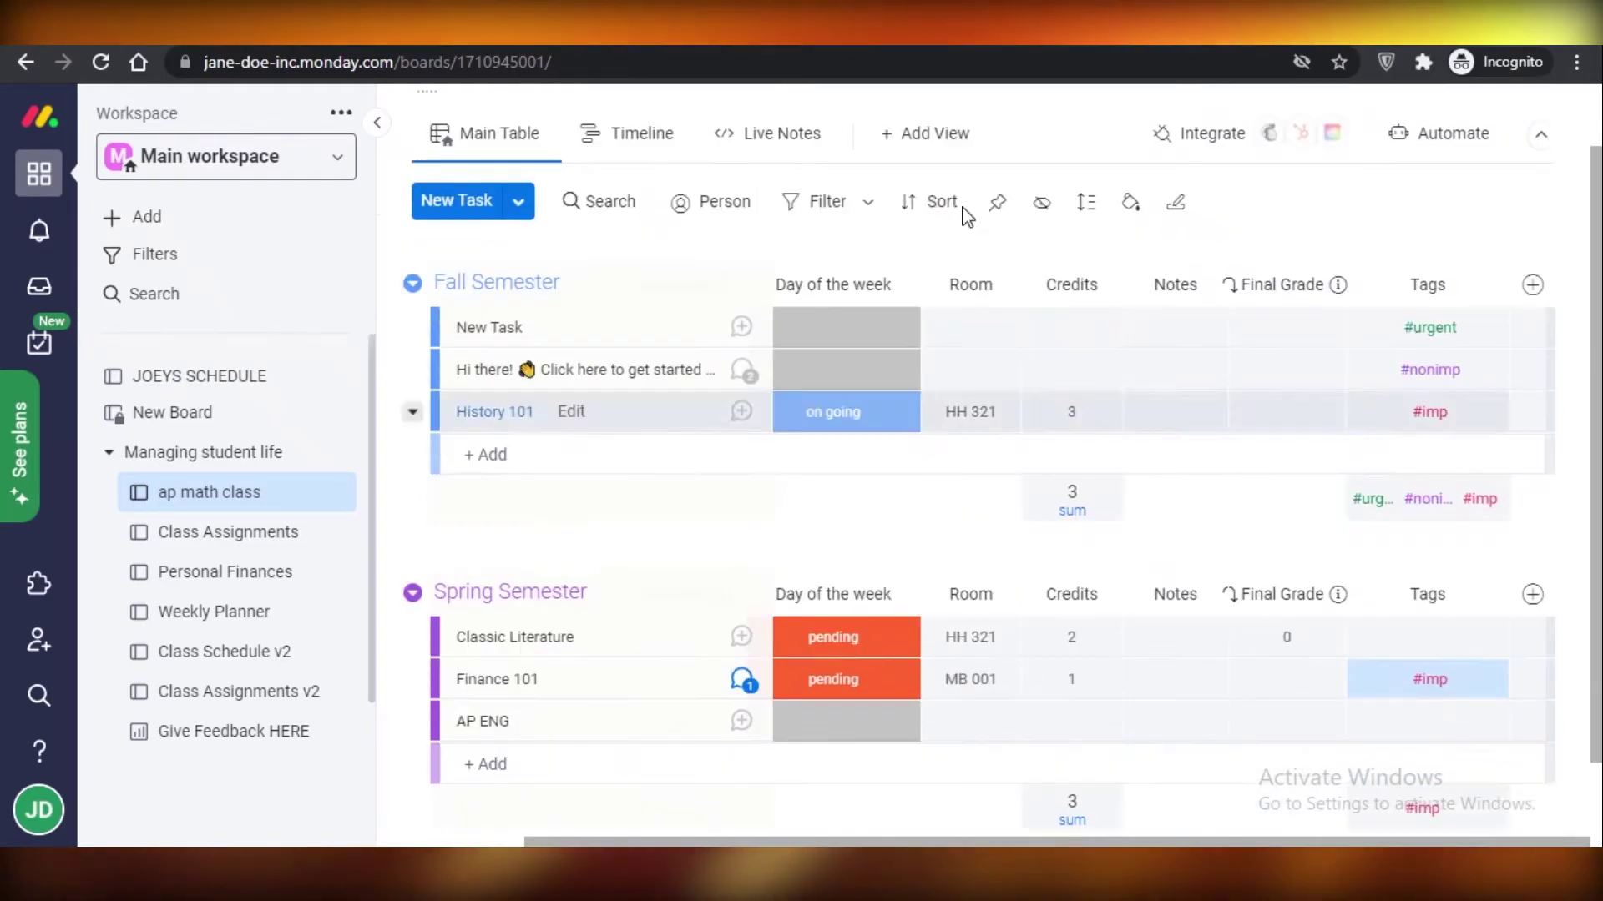
{"action": "scroll", "coordinate": [1121, 548], "scroll_direction": "up", "scroll_amount": 2}
{"action": "left_click", "coordinate": [637, 213]}
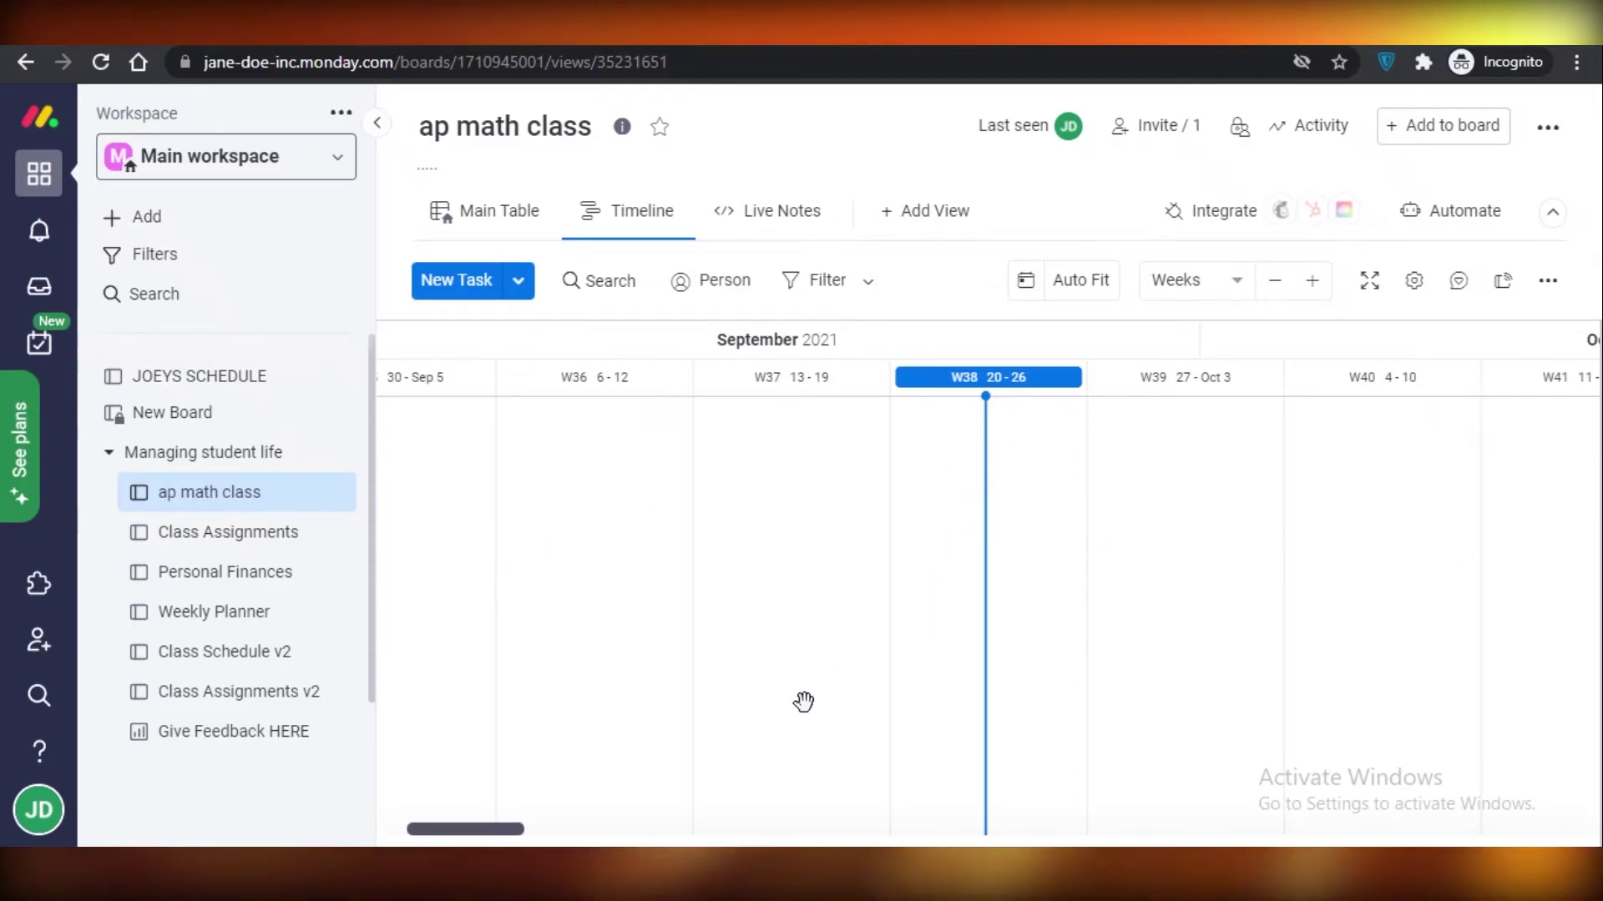
{"action": "left_click_drag", "start_coordinate": [536, 810], "coordinate": [476, 802]}
{"action": "left_click", "coordinate": [488, 211]}
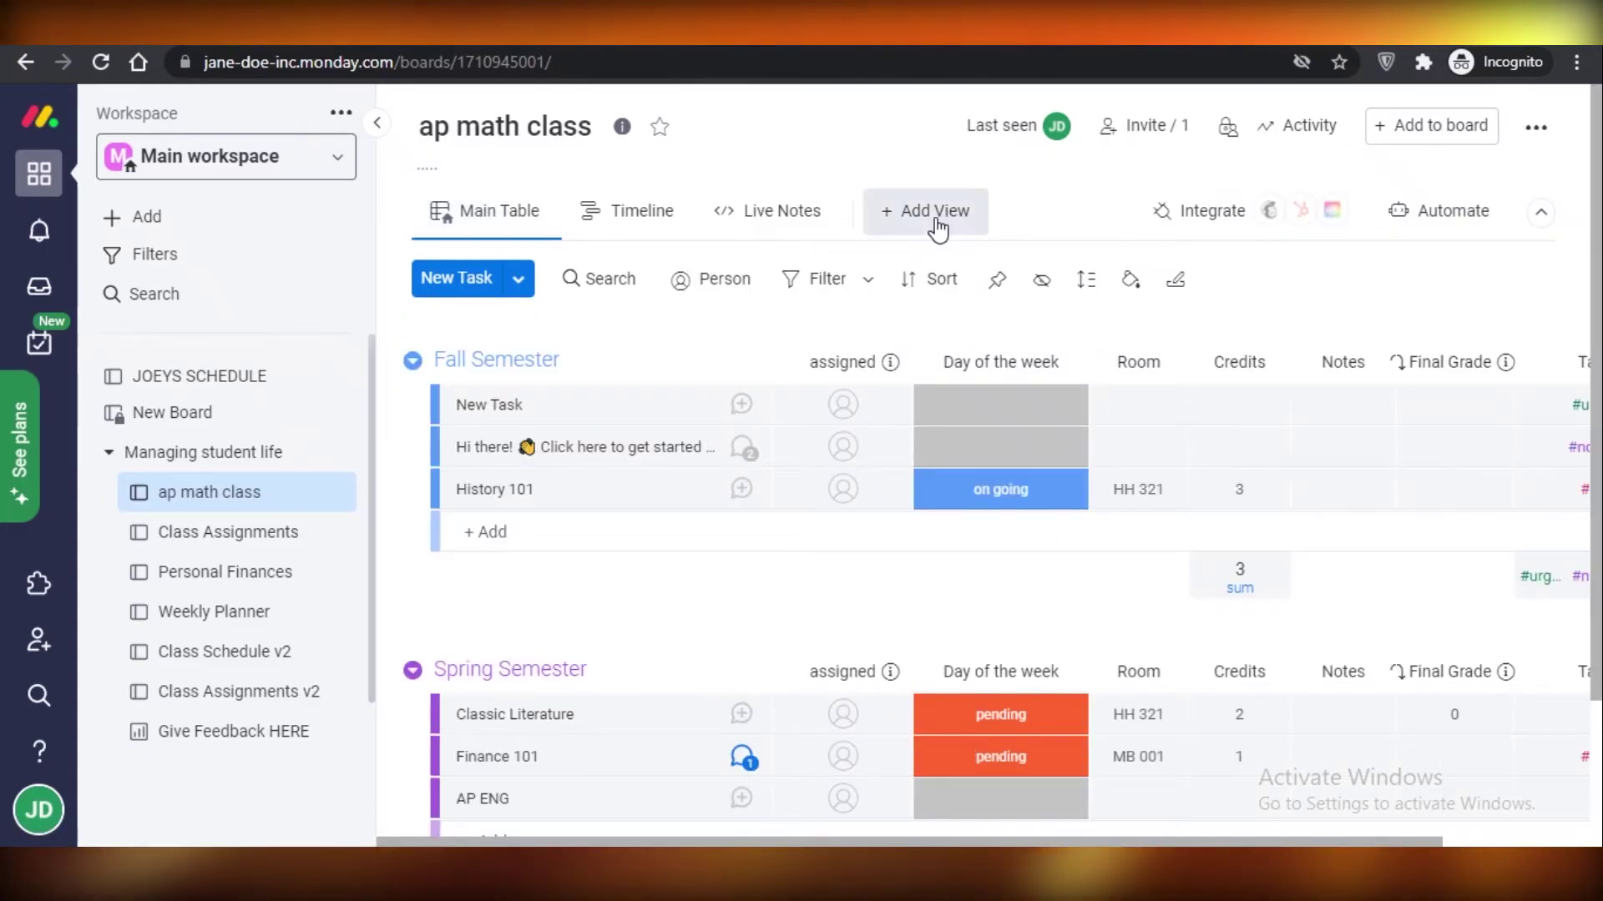
Add a Dashboard view to the ap math class board with a Workload widget as its first widget
{"action": "left_click", "coordinate": [934, 213]}
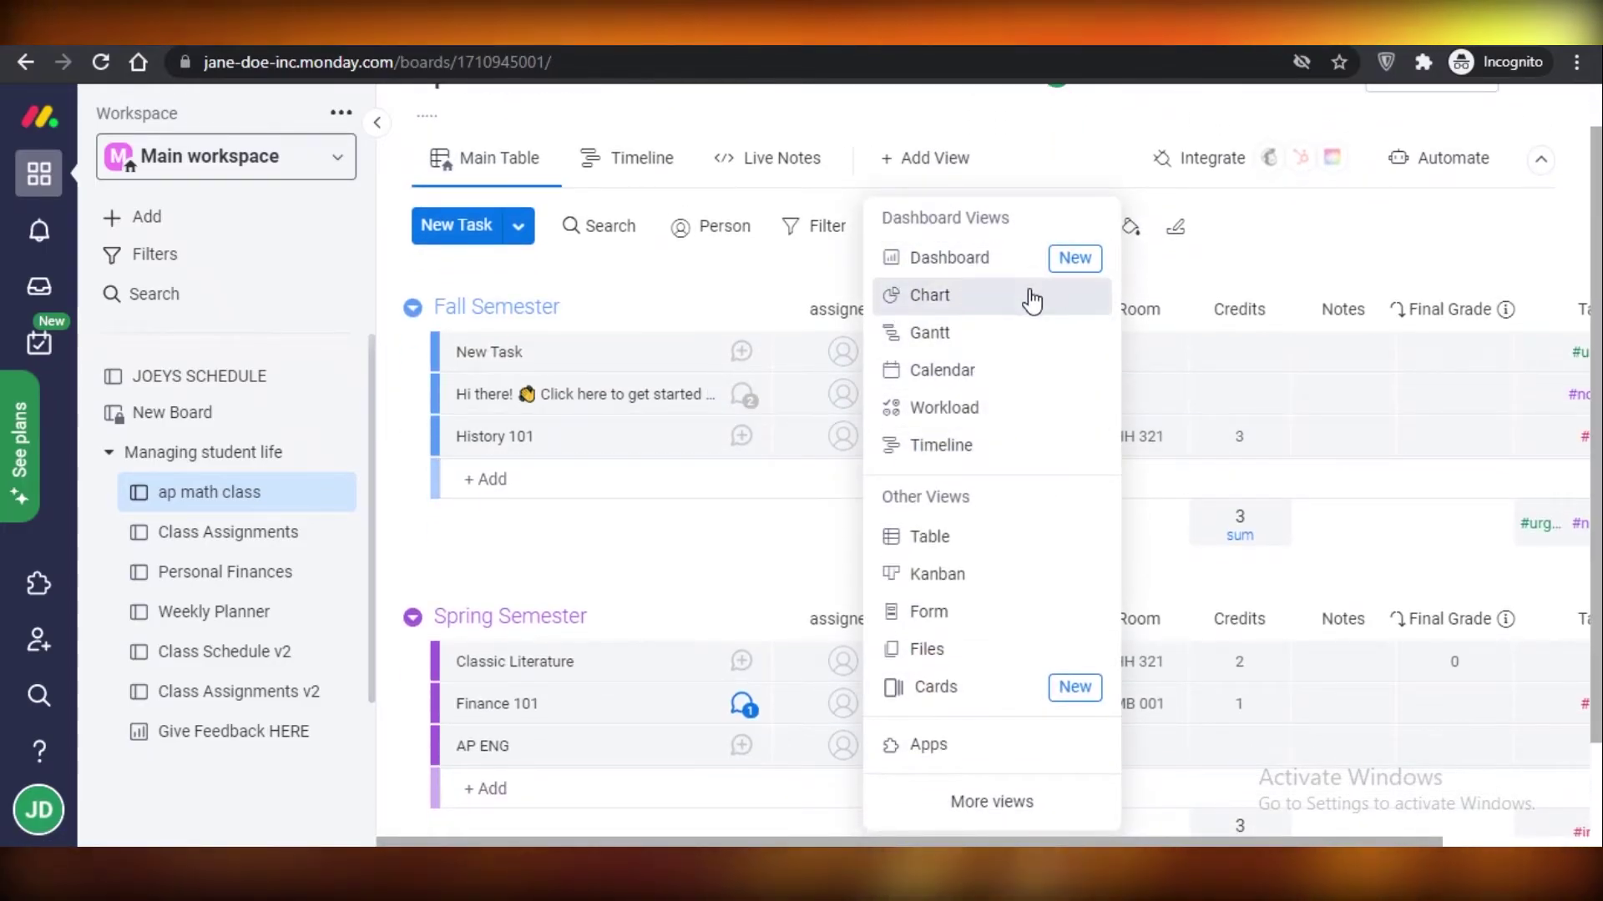
{"action": "left_click", "coordinate": [949, 258]}
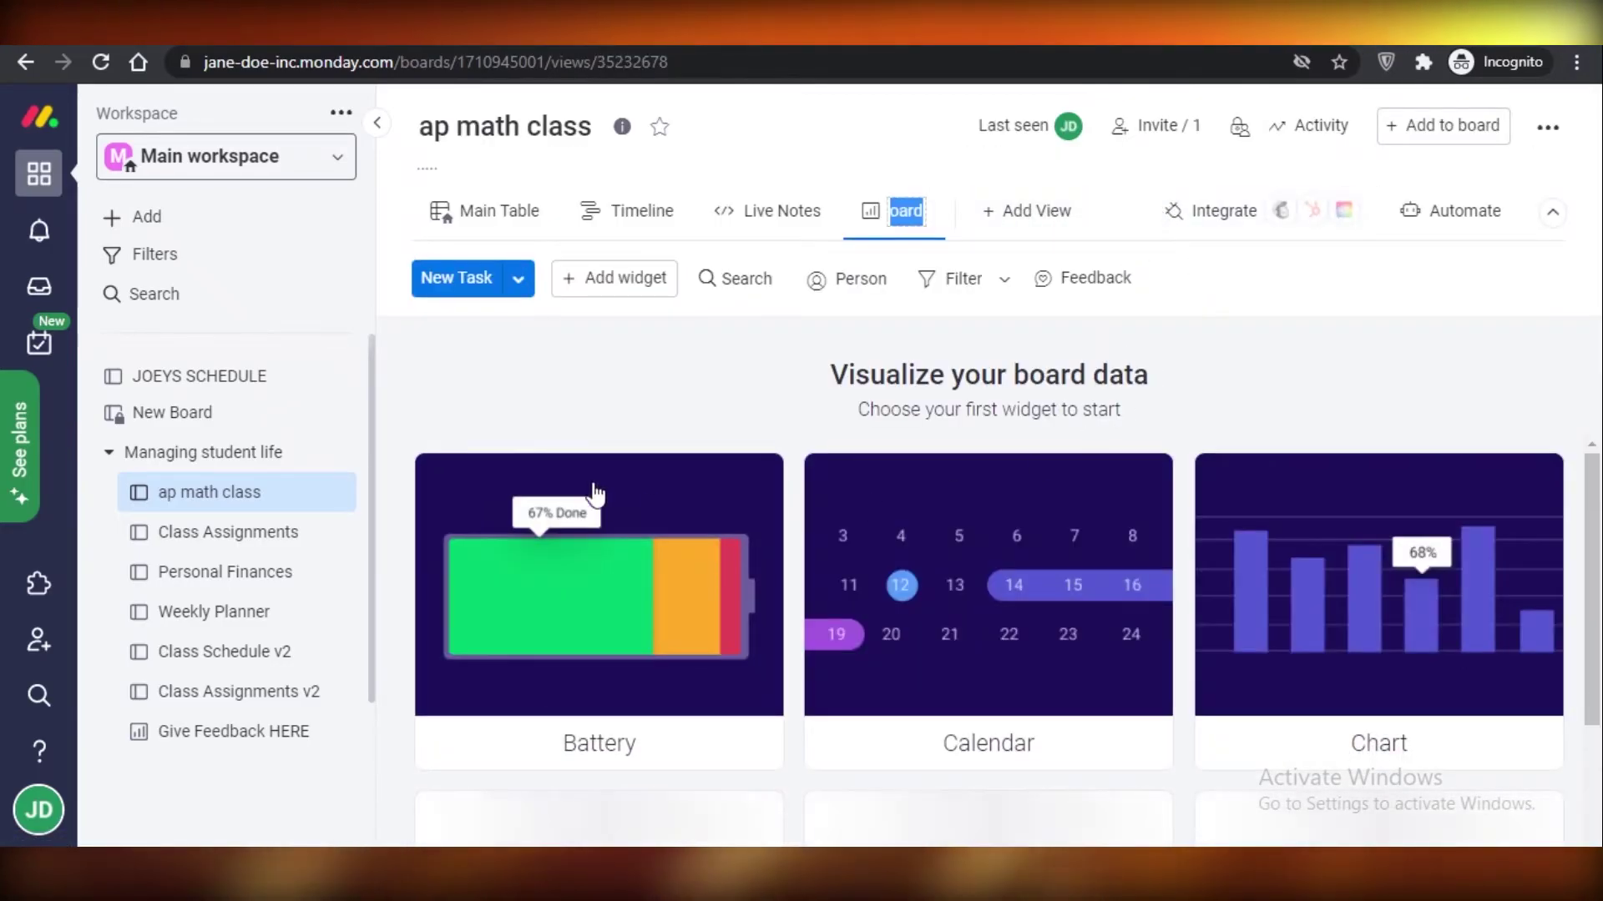
{"action": "scroll", "coordinate": [1059, 629], "scroll_direction": "down", "scroll_amount": 5}
{"action": "scroll", "coordinate": [693, 643], "scroll_direction": "up", "scroll_amount": 3}
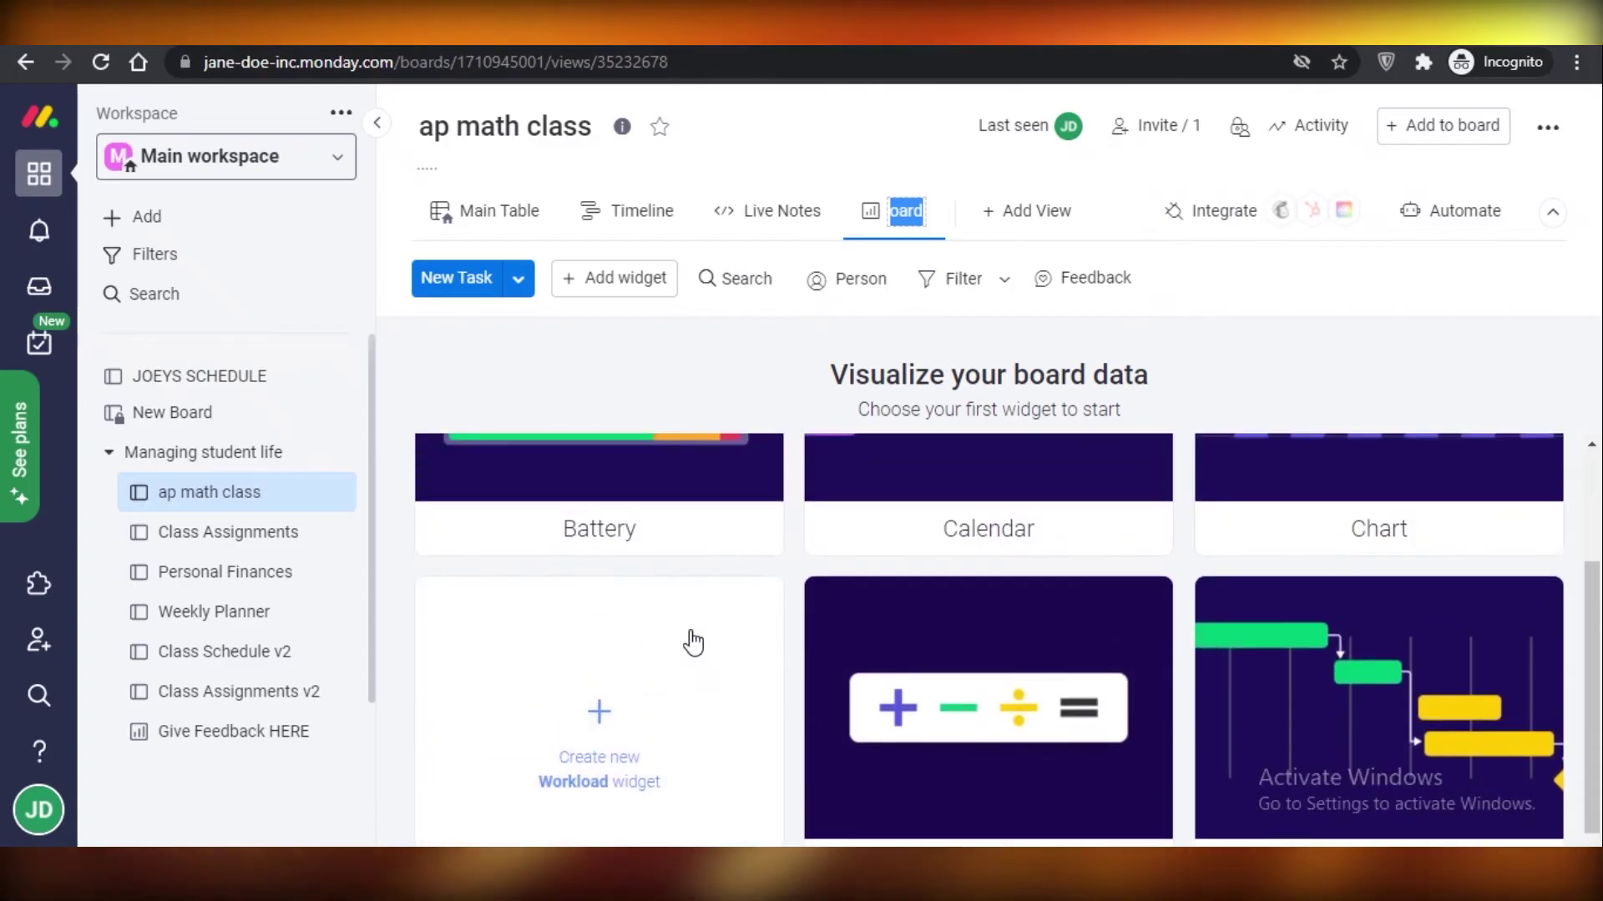
{"action": "scroll", "coordinate": [1419, 601], "scroll_direction": "up", "scroll_amount": 3}
{"action": "scroll", "coordinate": [1009, 691], "scroll_direction": "down", "scroll_amount": 4}
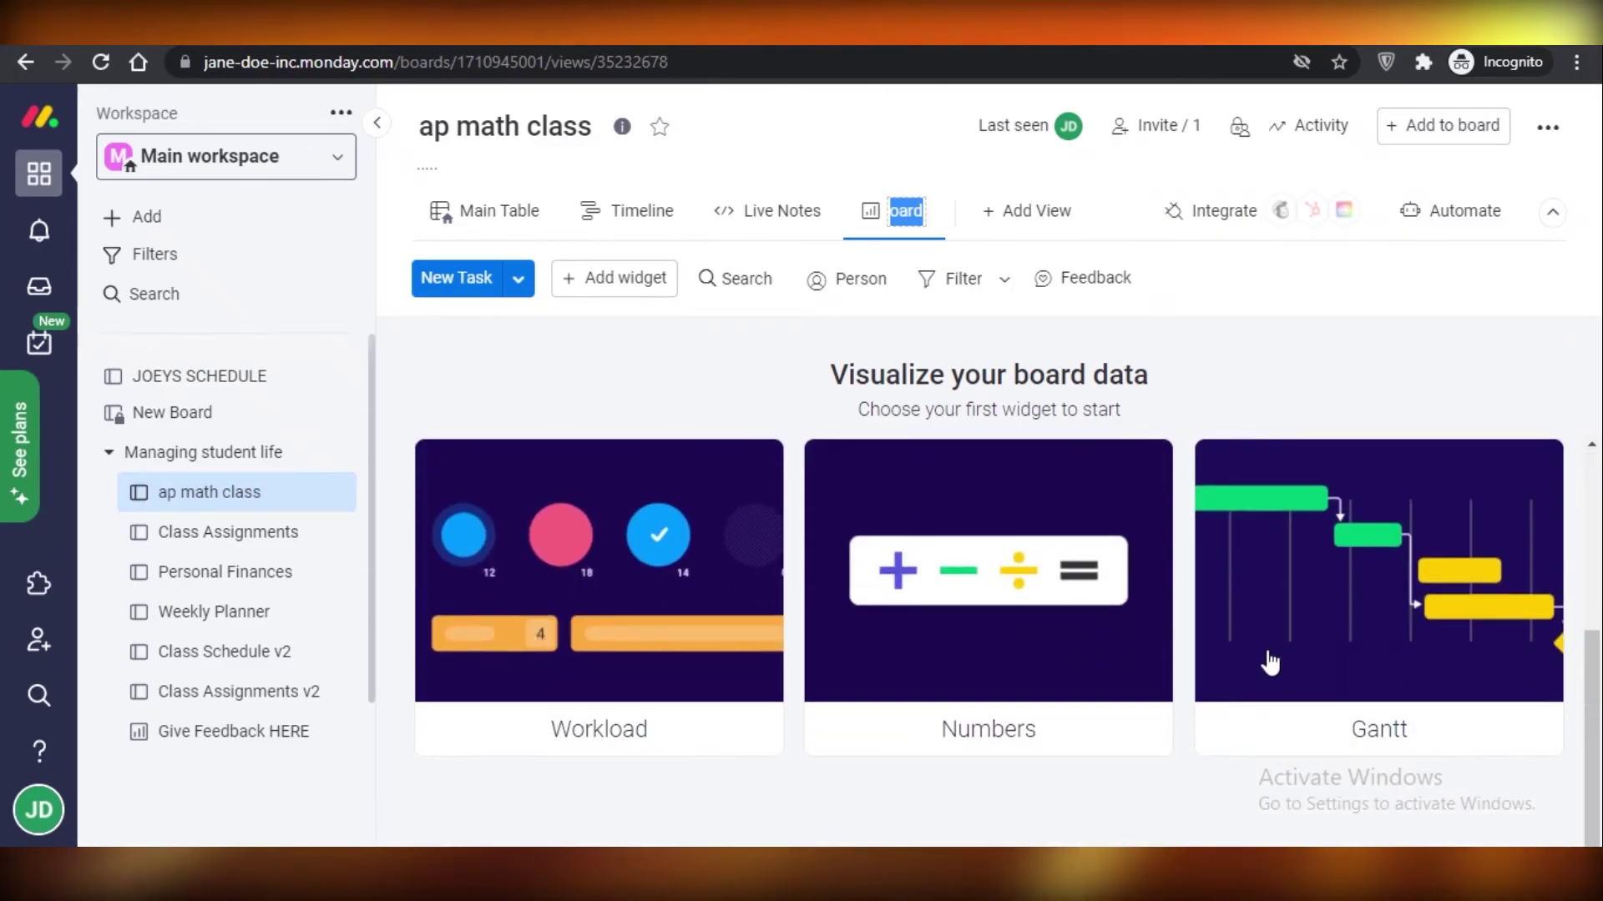
{"action": "left_click", "coordinate": [512, 712]}
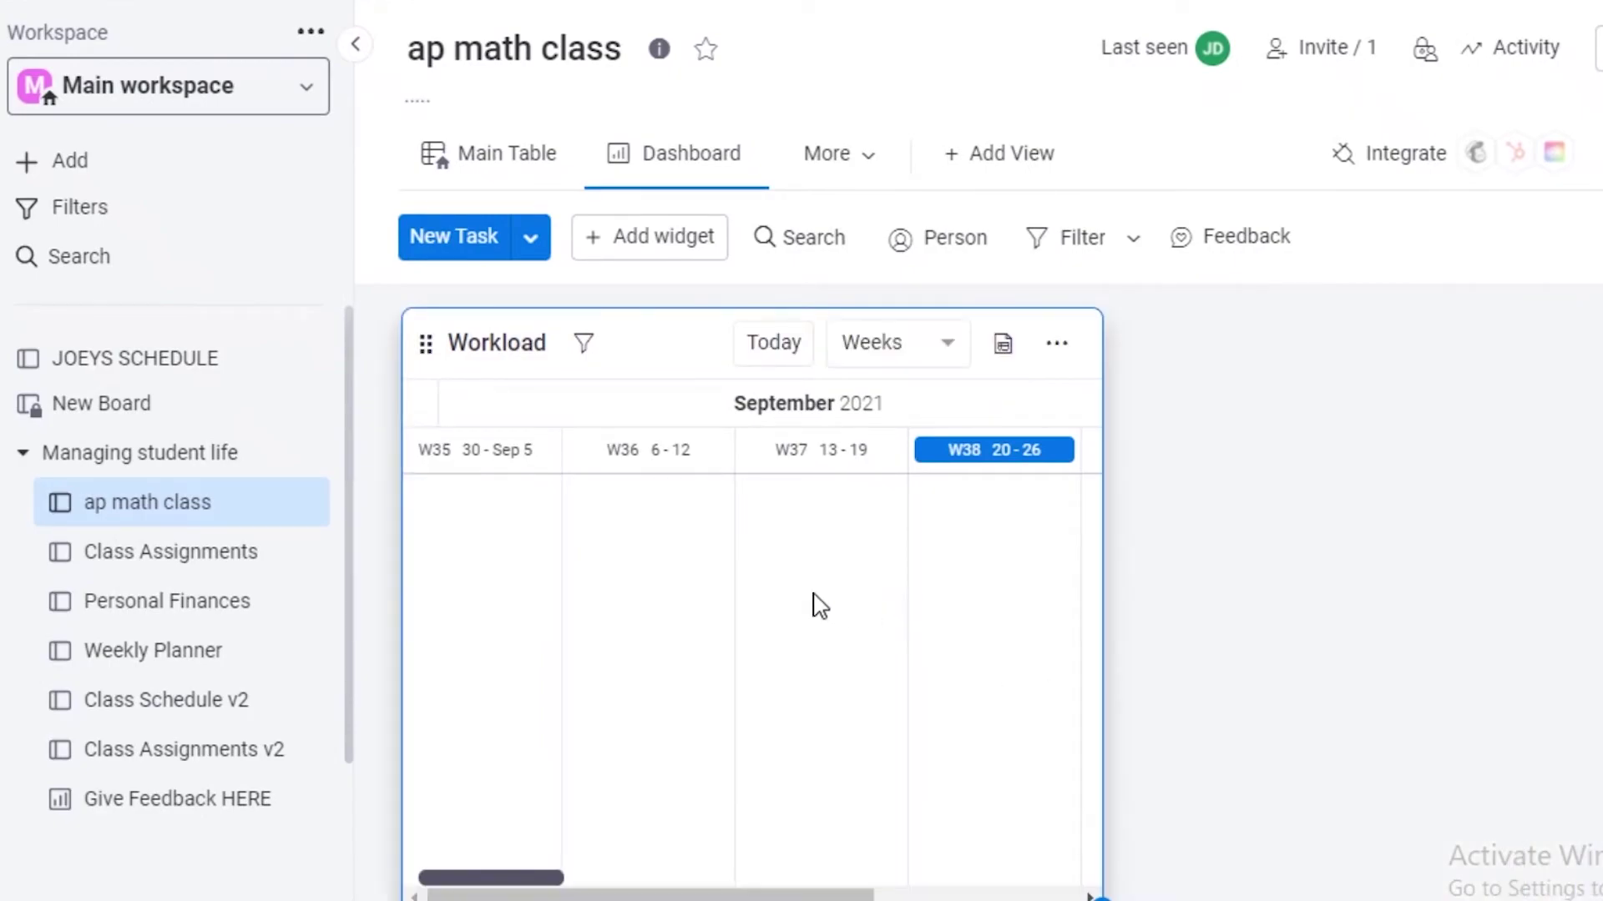
Add a Battery widget beside the Workload widget on the dashboard and enlarge it
{"action": "left_click", "coordinate": [628, 254]}
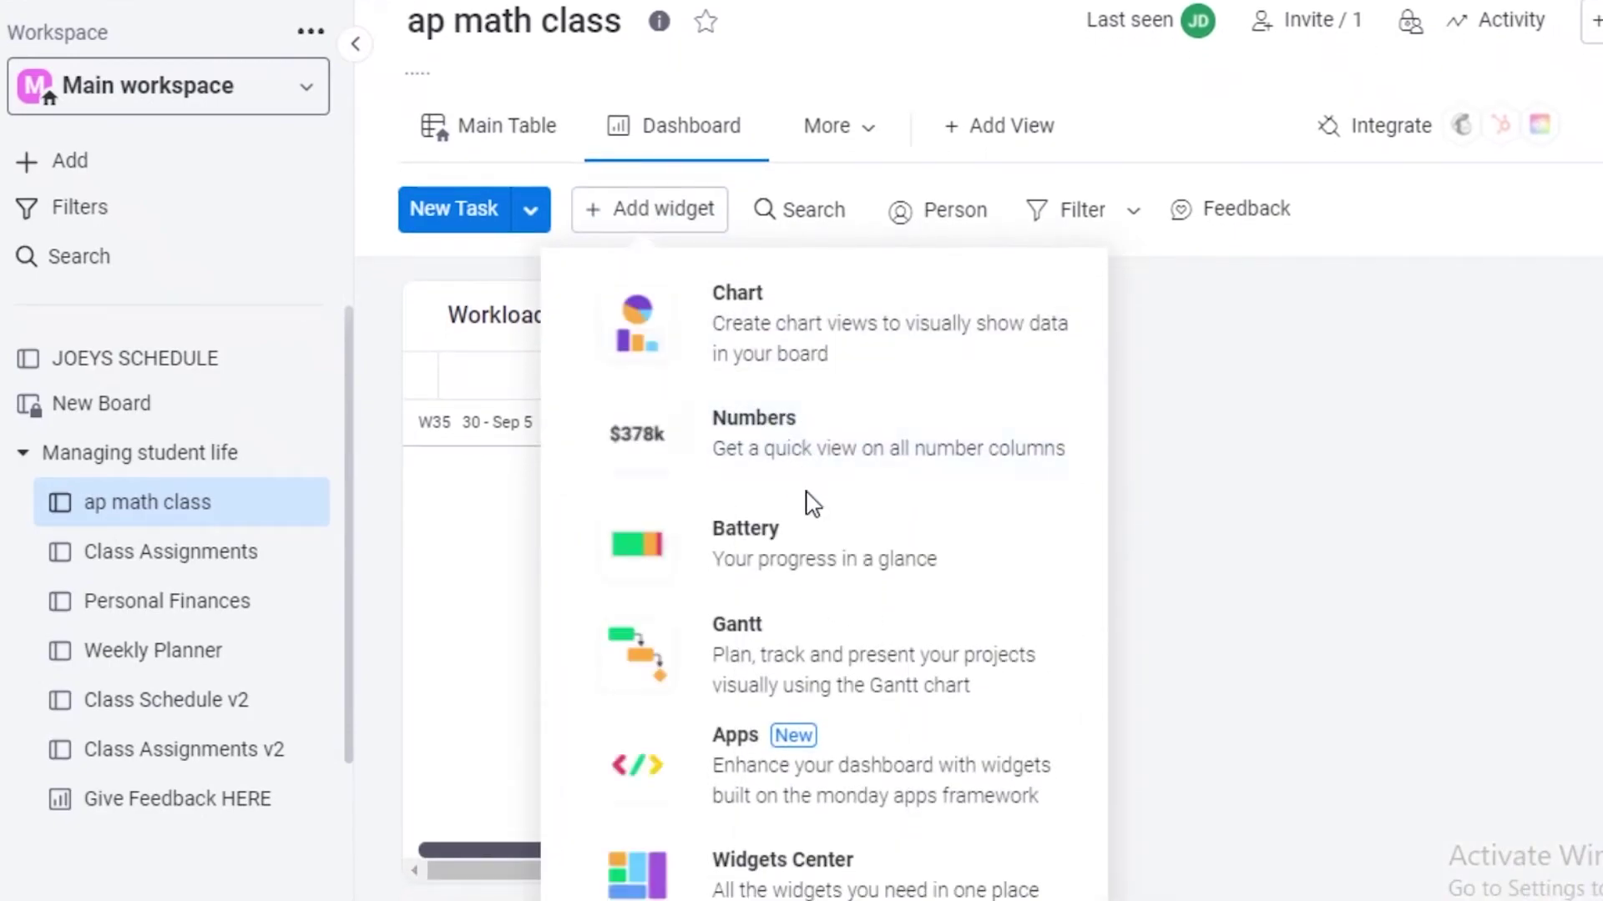
{"action": "left_click", "coordinate": [1428, 484]}
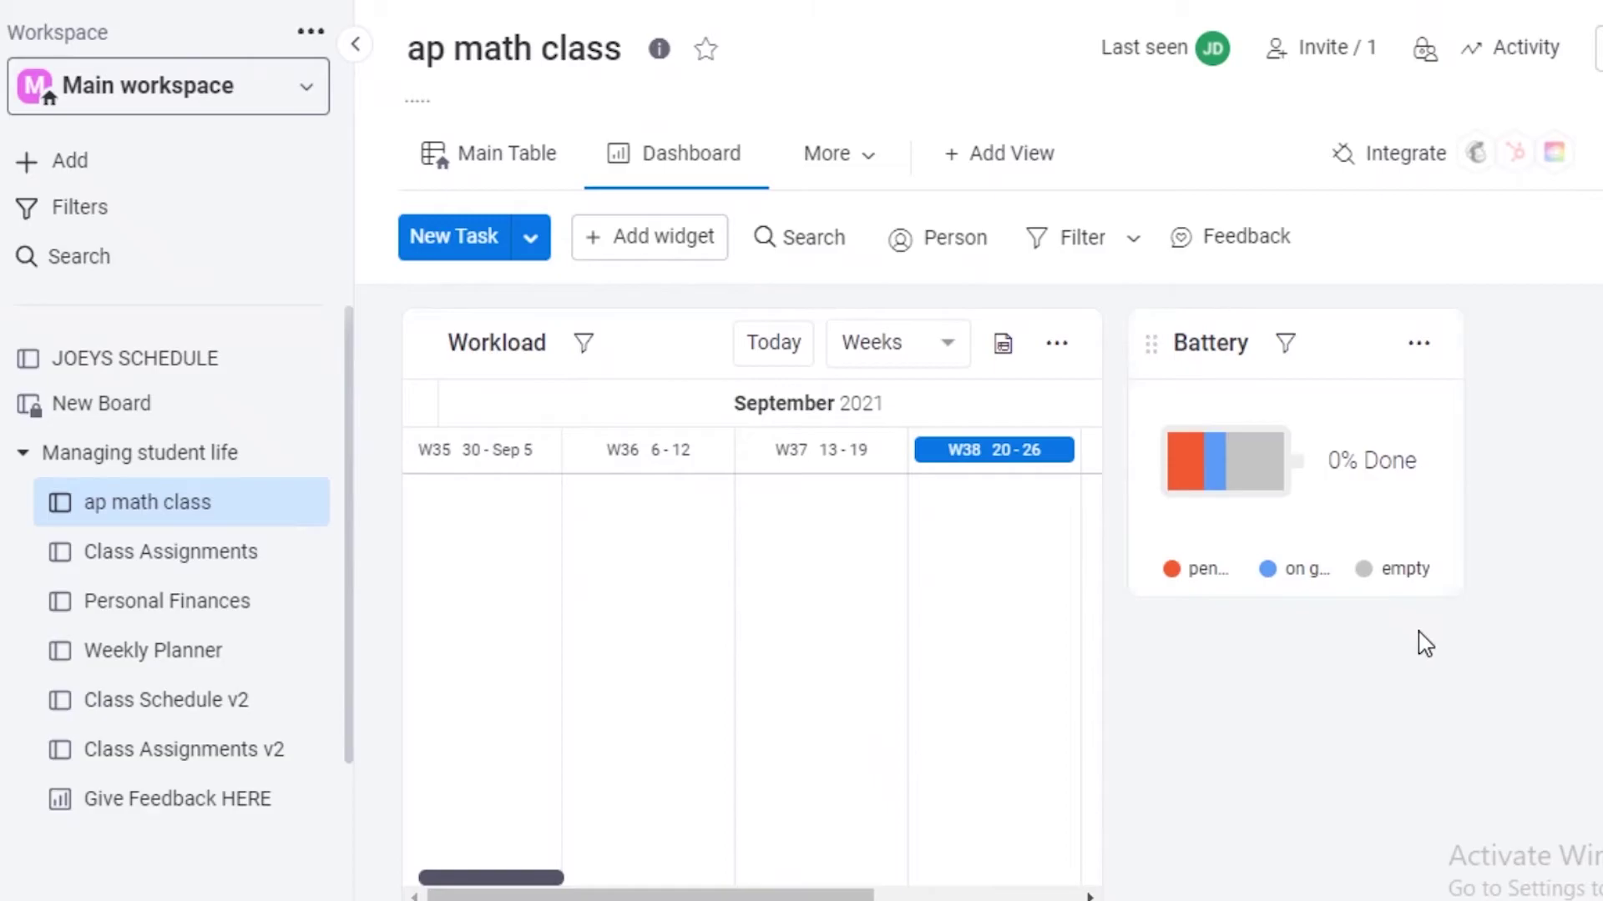
{"action": "left_click", "coordinate": [1388, 641]}
{"action": "key", "text": "Escape"}
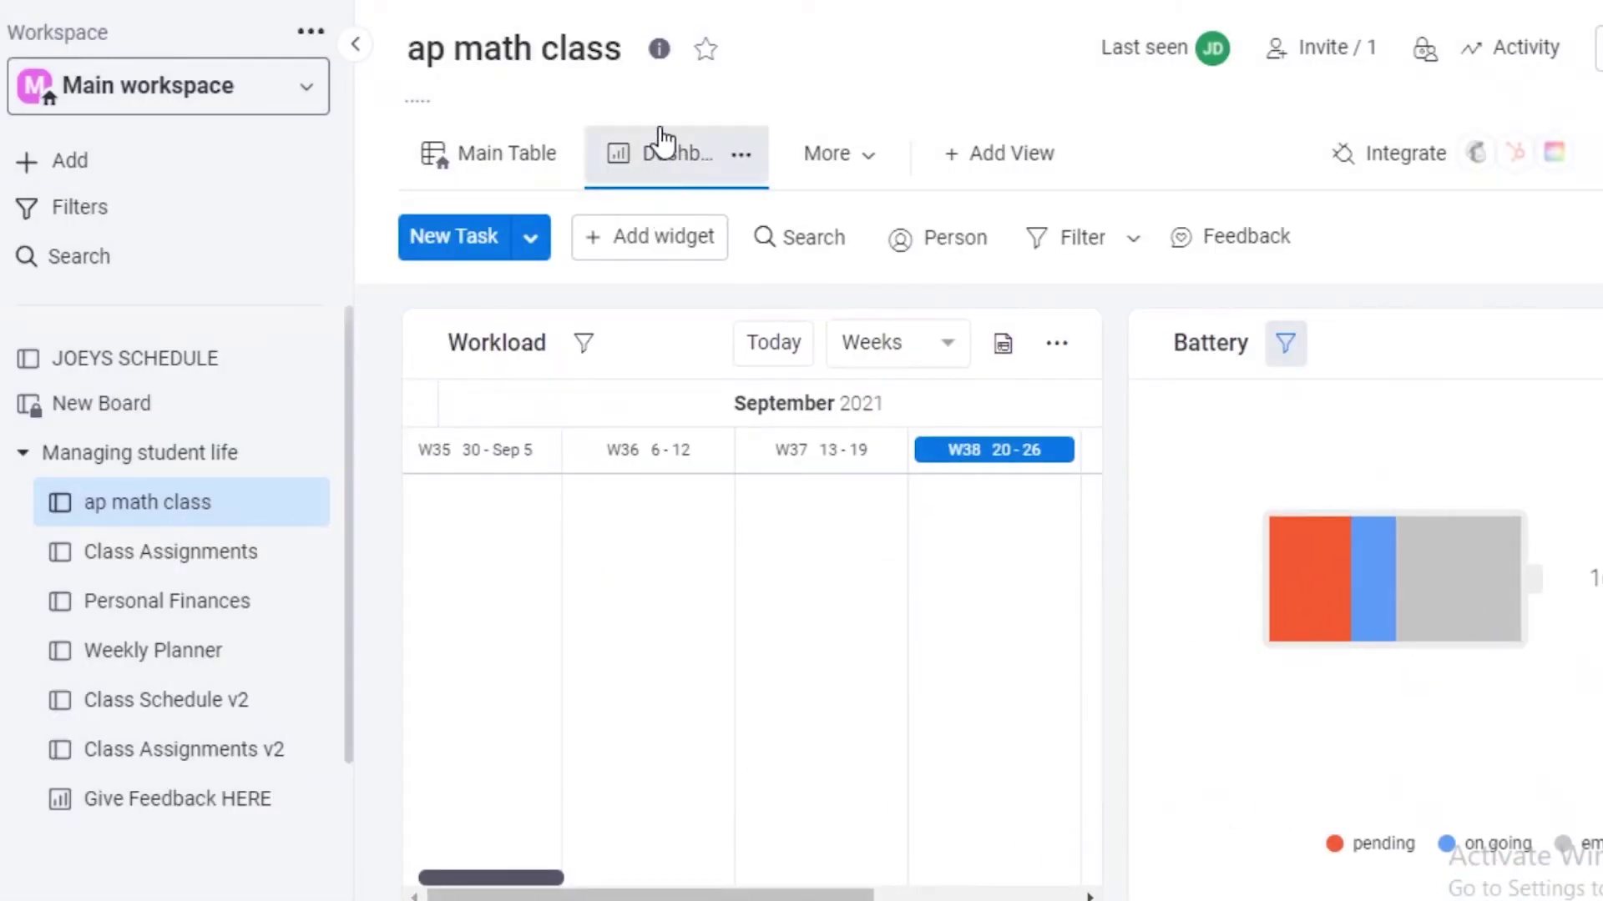
Look at the available board view types and the Mailchimp integration recipes
{"action": "left_click", "coordinate": [1050, 171]}
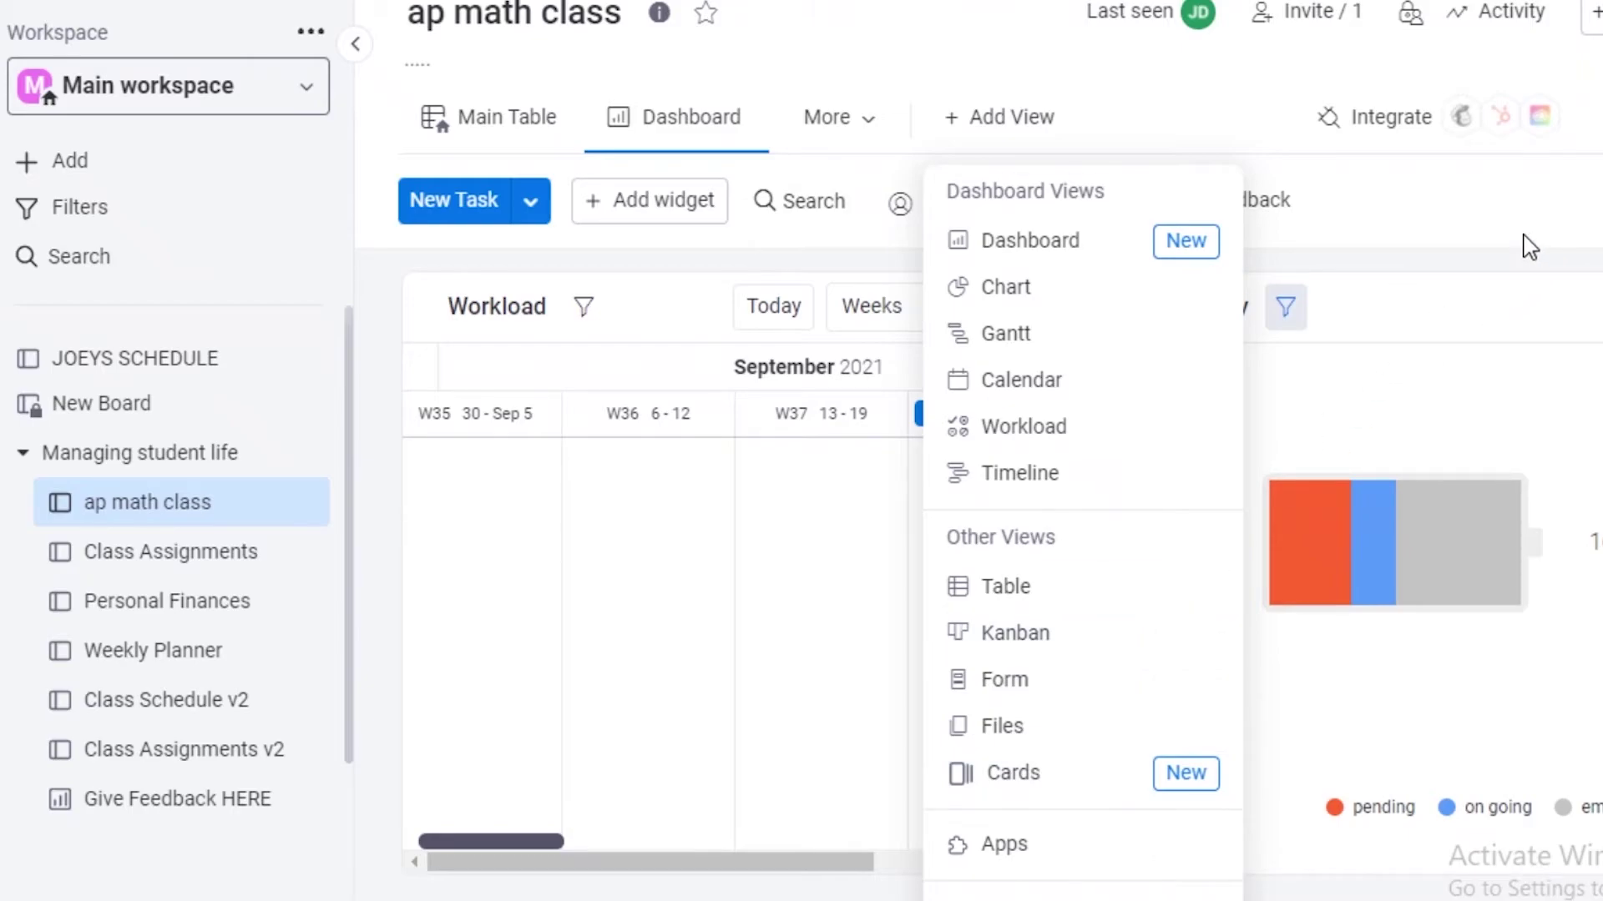
{"action": "scroll", "coordinate": [1421, 214], "scroll_direction": "up", "scroll_amount": 1}
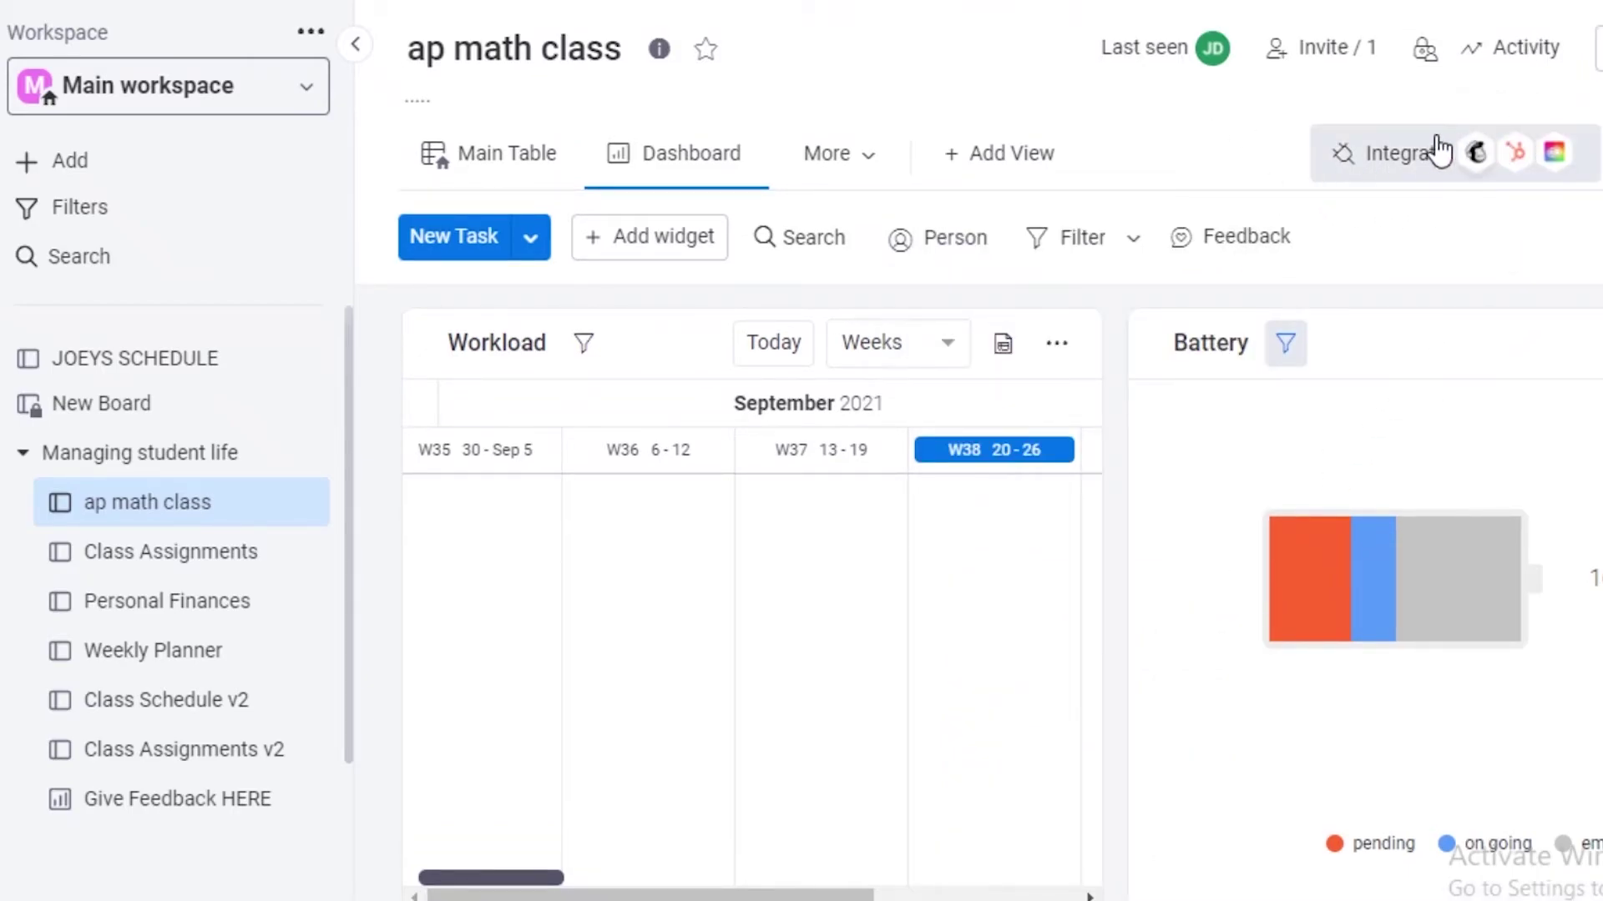
{"action": "left_click", "coordinate": [1492, 156]}
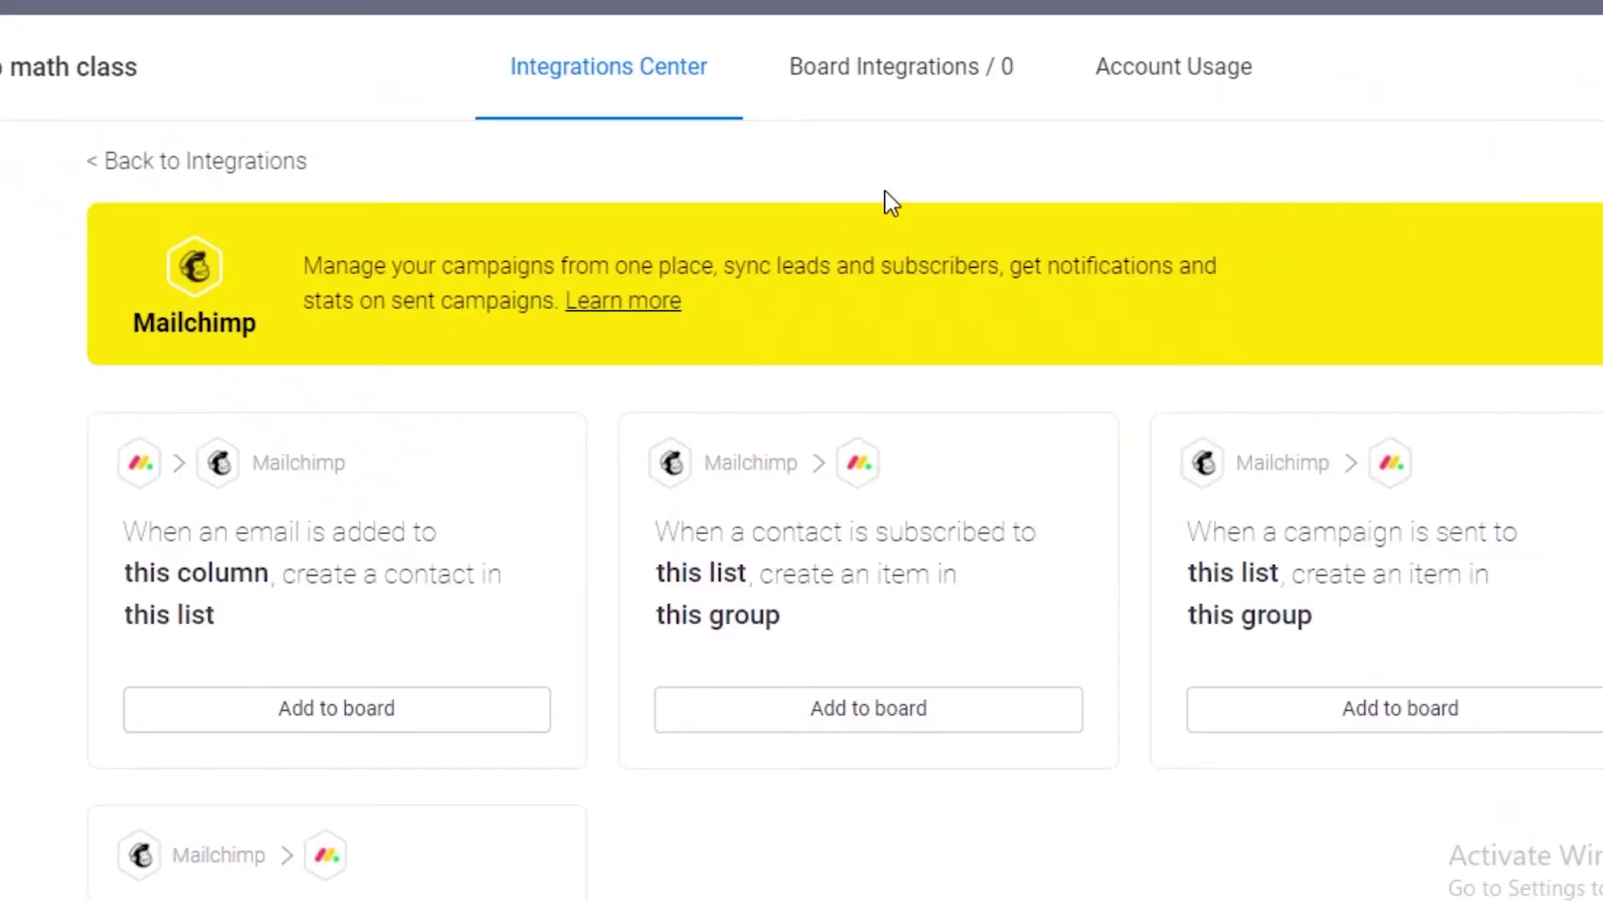
{"action": "scroll", "coordinate": [667, 367], "scroll_direction": "down", "scroll_amount": 3}
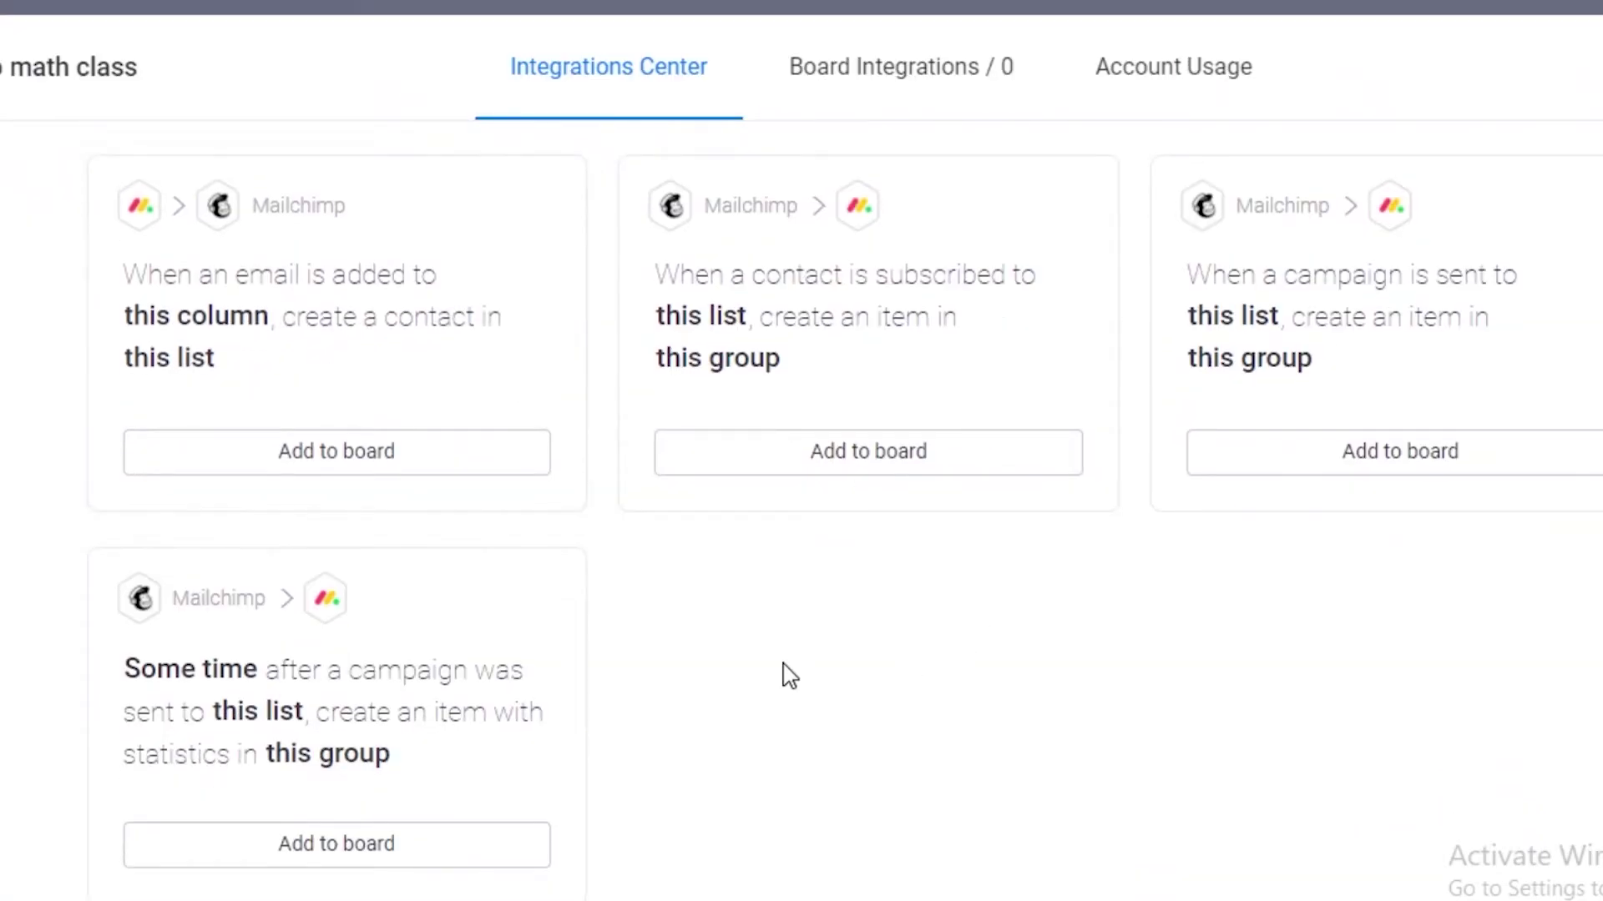
{"action": "scroll", "coordinate": [783, 669], "scroll_direction": "up", "scroll_amount": 3}
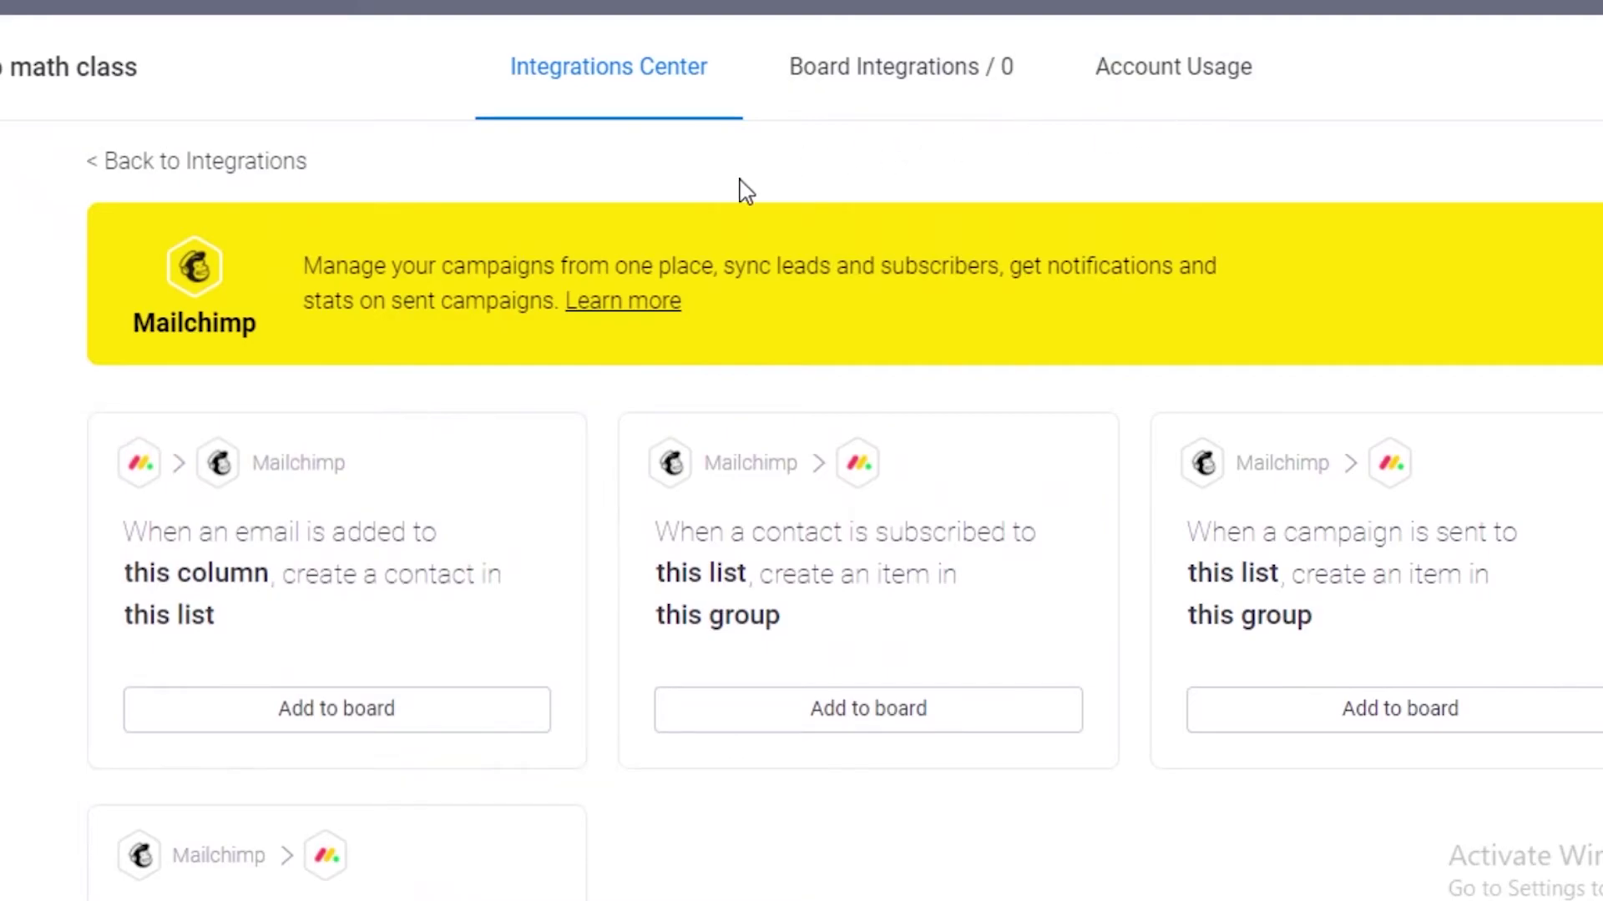
Look through the app integrations and featured recipes in the Integrations Center, and return to the dashboard
{"action": "left_click", "coordinate": [124, 164]}
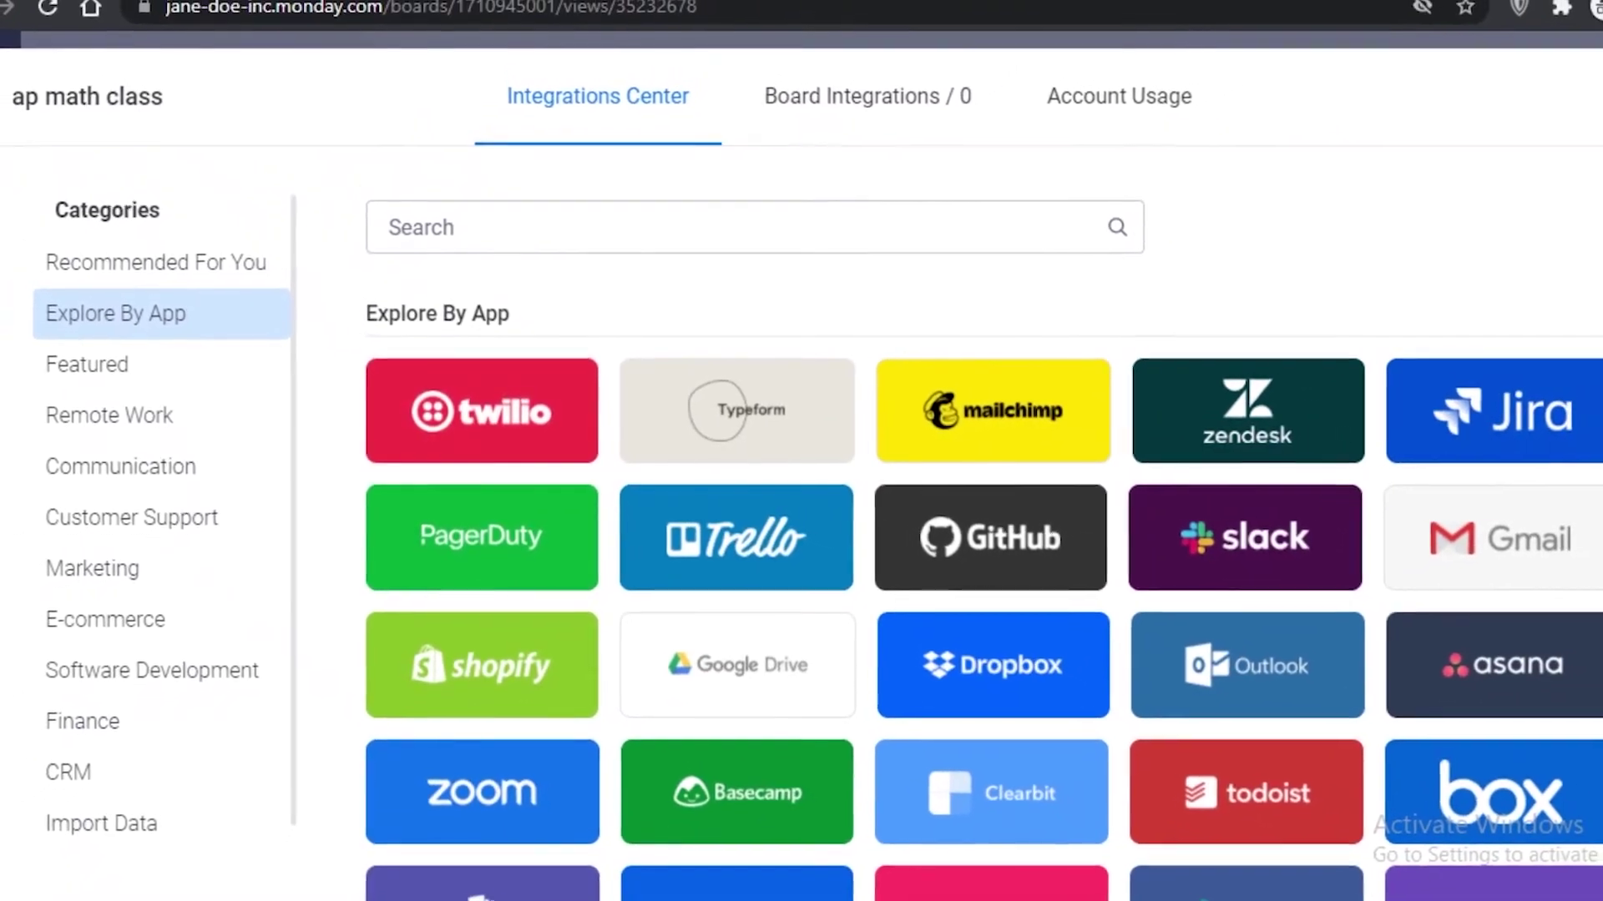
{"action": "scroll", "coordinate": [1557, 485], "scroll_direction": "down", "scroll_amount": 2}
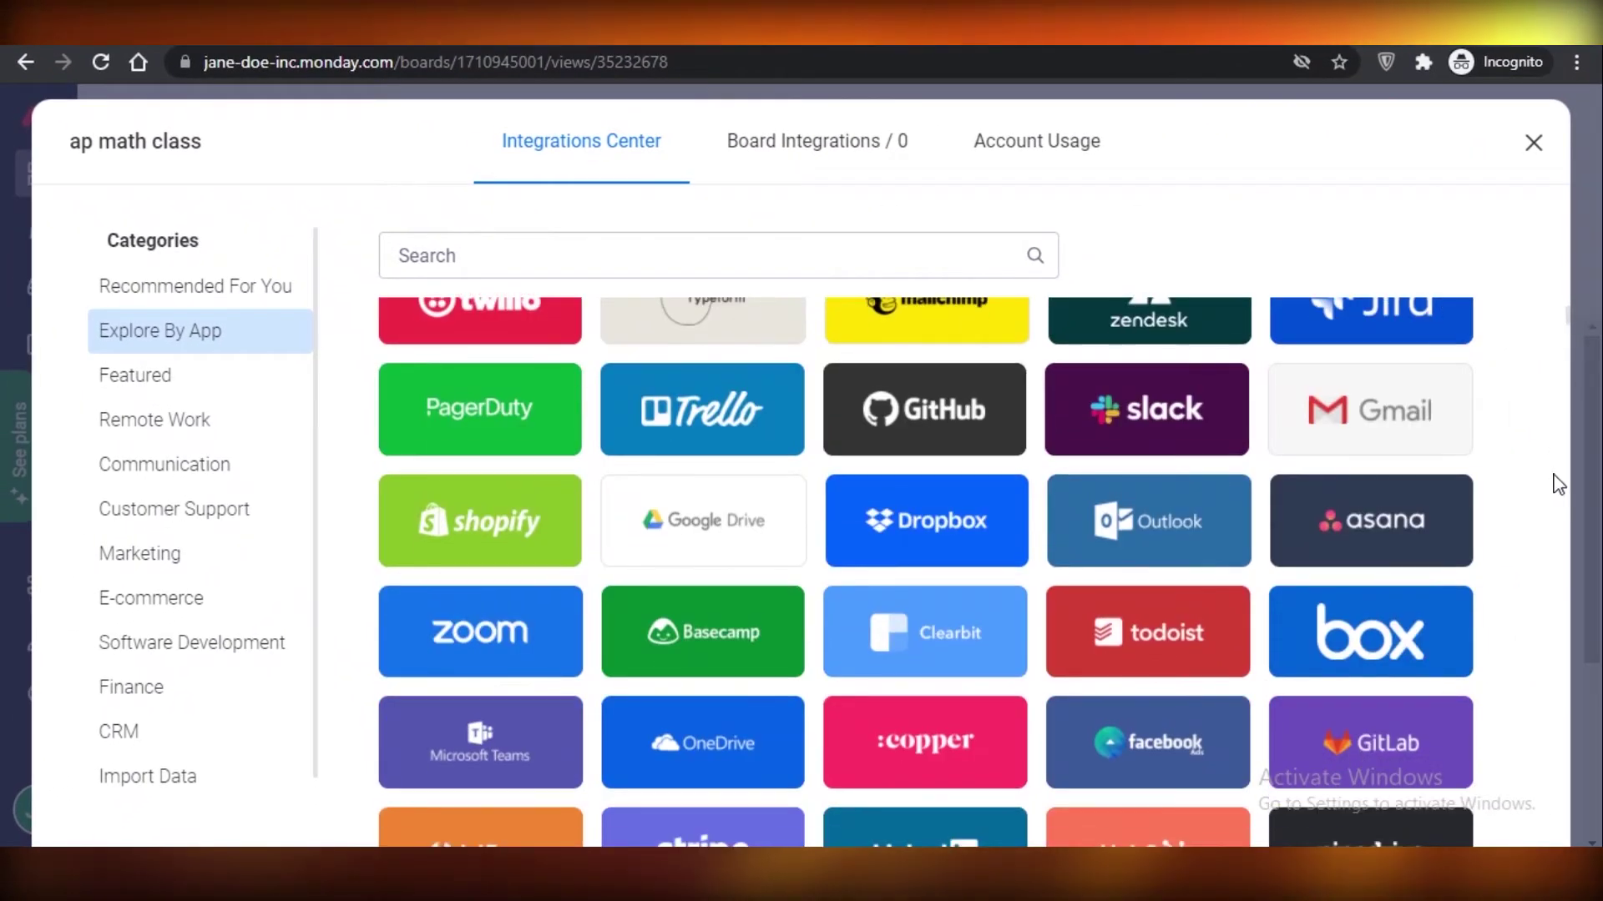
{"action": "scroll", "coordinate": [1558, 484], "scroll_direction": "down", "scroll_amount": 1}
{"action": "scroll", "coordinate": [1558, 488], "scroll_direction": "down", "scroll_amount": 1}
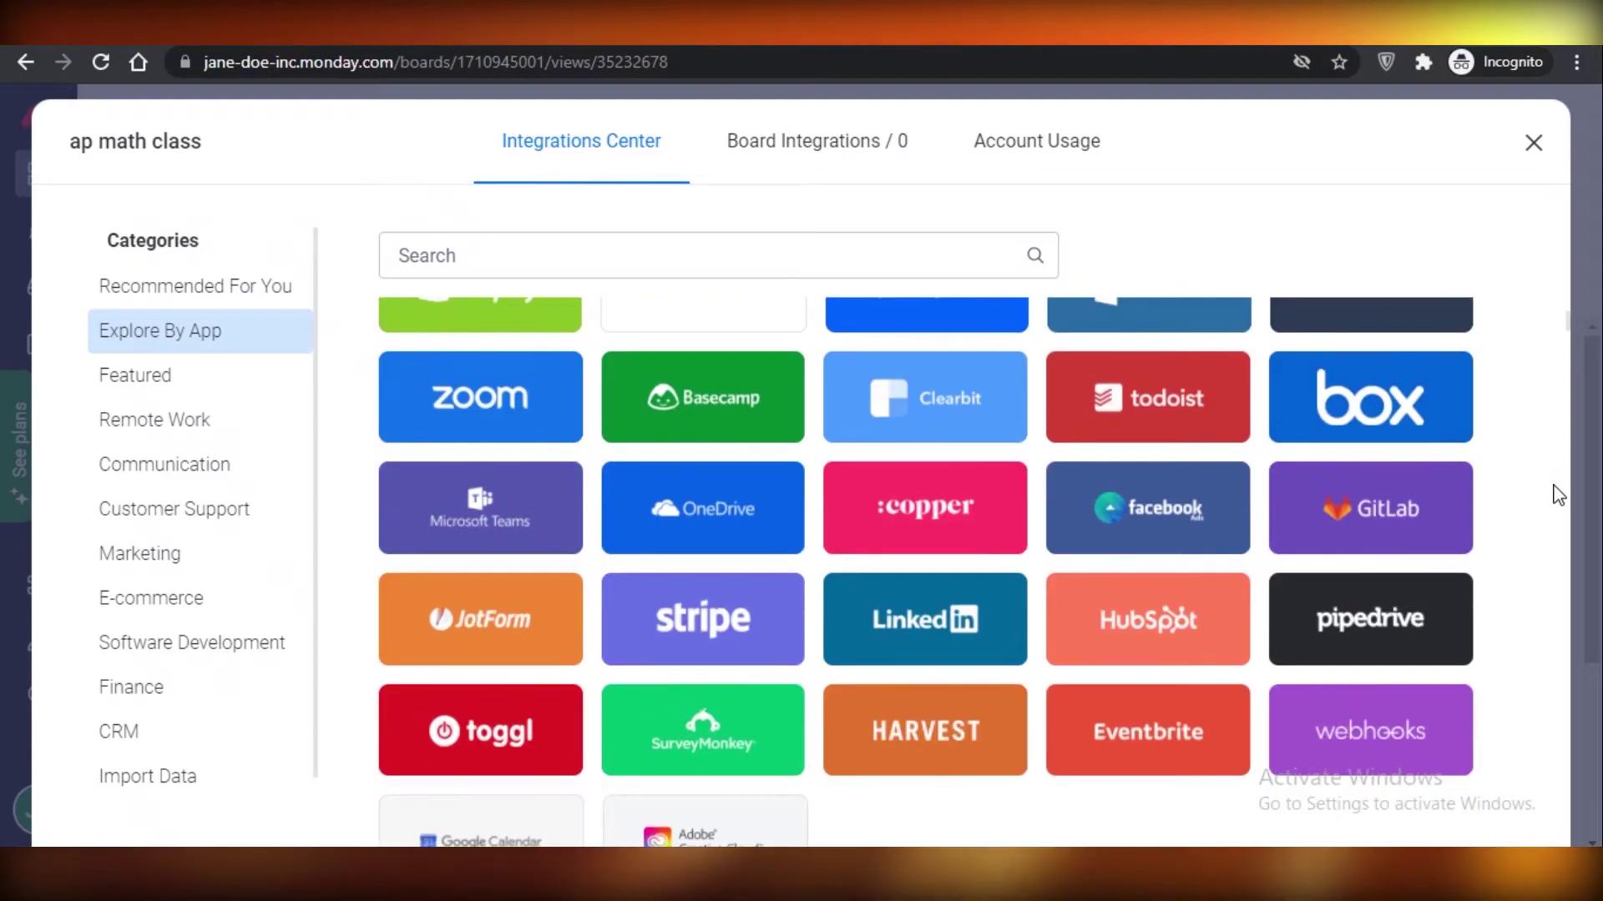
{"action": "scroll", "coordinate": [1540, 490], "scroll_direction": "down", "scroll_amount": 1}
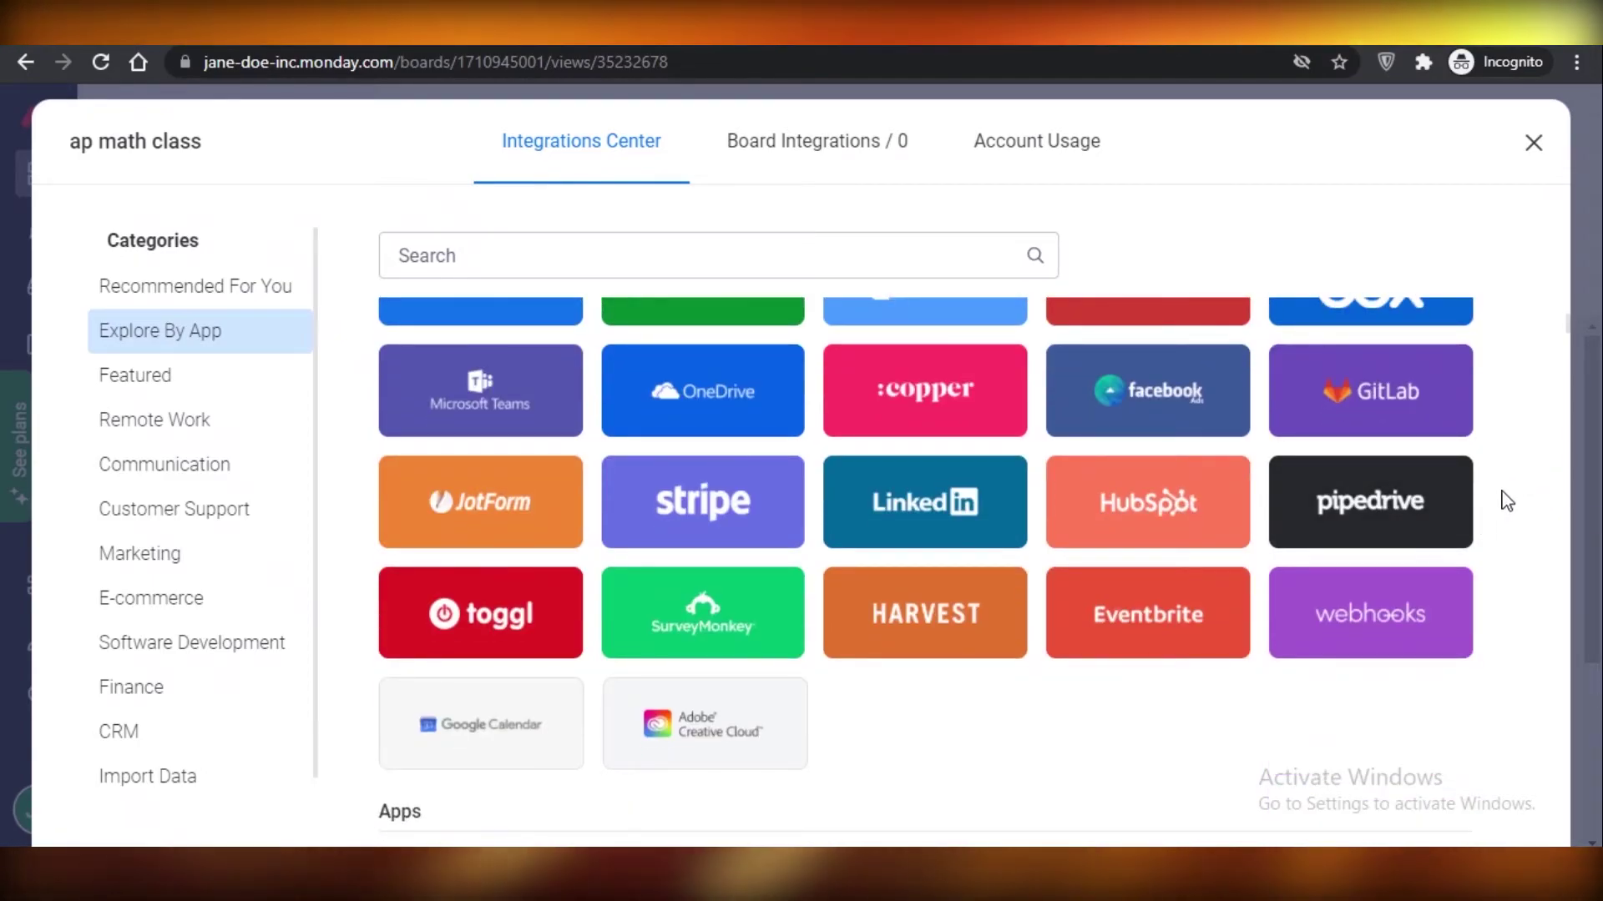
{"action": "scroll", "coordinate": [1439, 400], "scroll_direction": "down", "scroll_amount": 2}
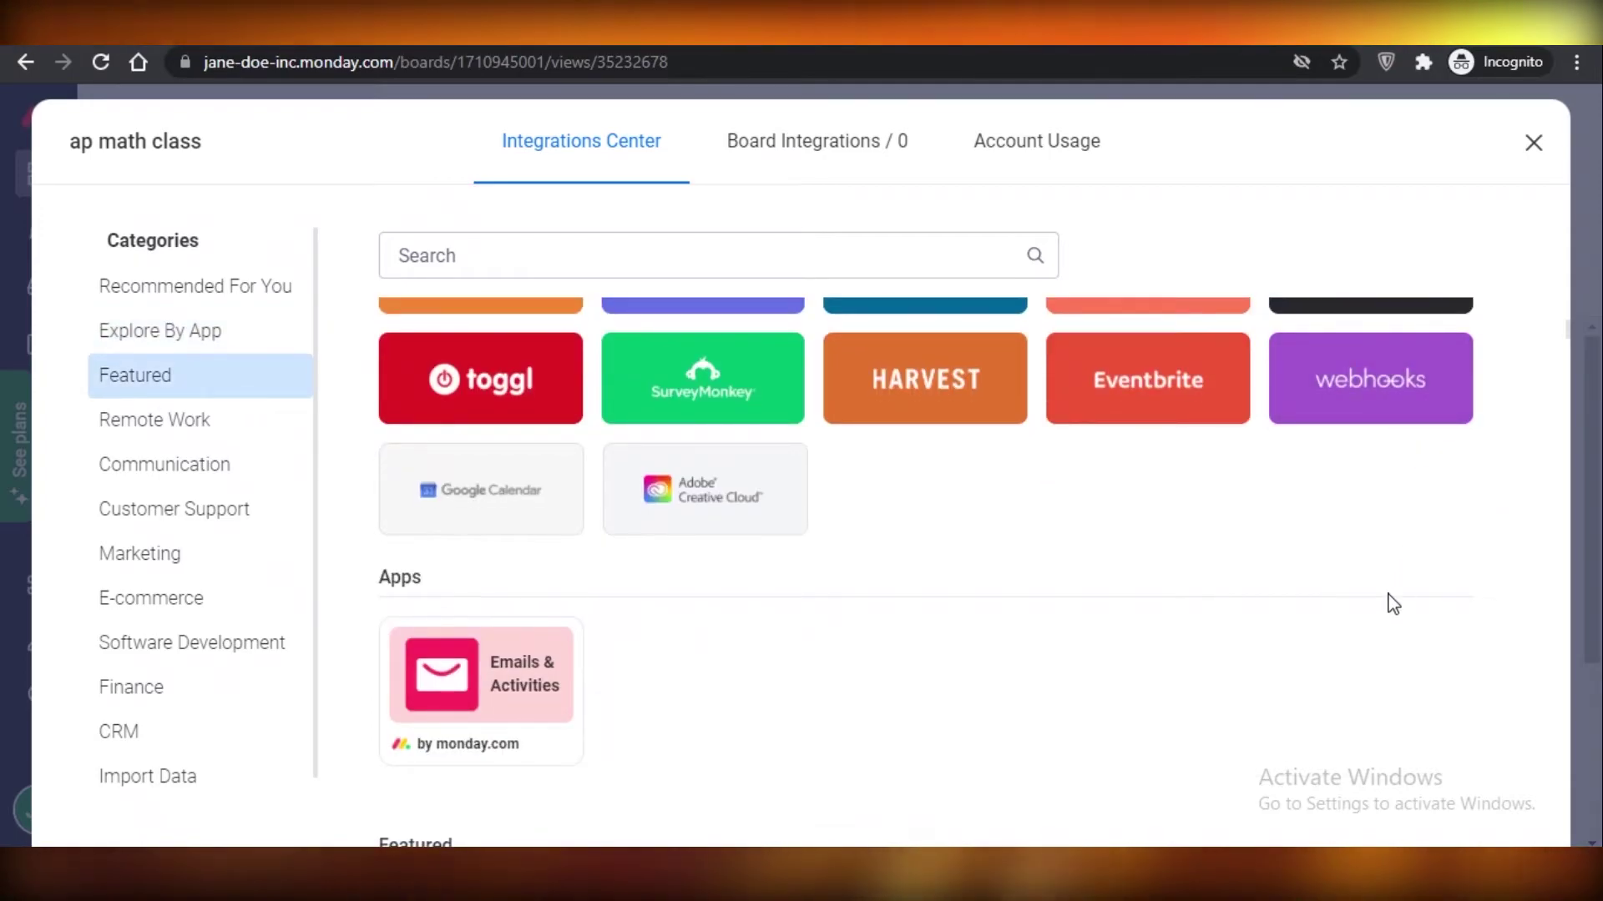
{"action": "scroll", "coordinate": [1247, 600], "scroll_direction": "down", "scroll_amount": 1}
{"action": "scroll", "coordinate": [1236, 596], "scroll_direction": "up", "scroll_amount": 1}
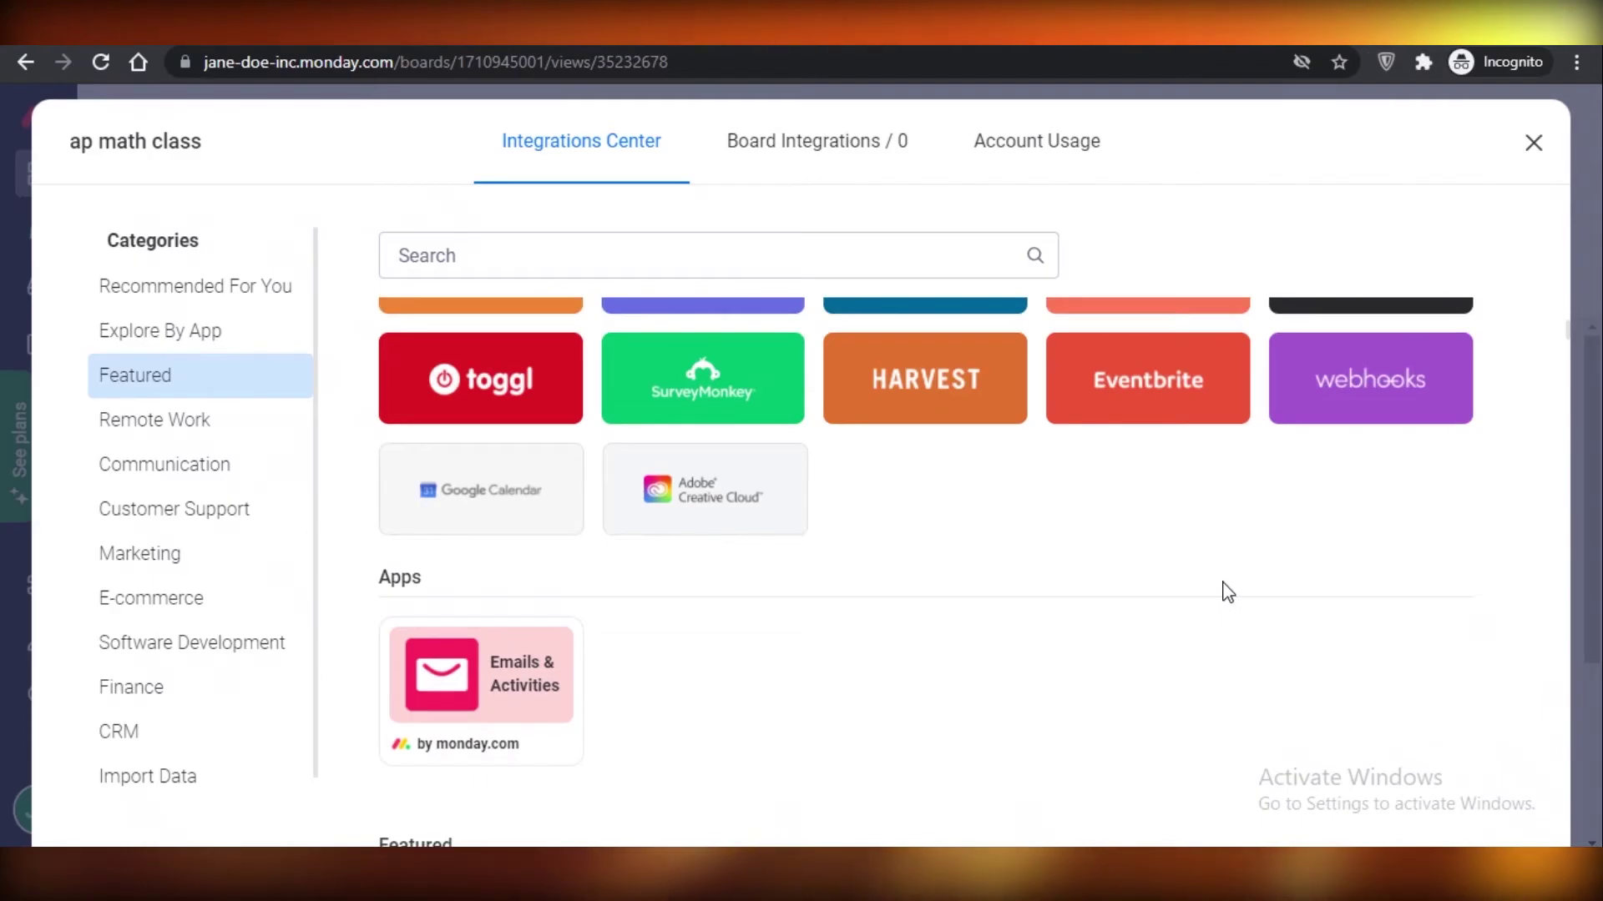
{"action": "scroll", "coordinate": [1235, 601], "scroll_direction": "up", "scroll_amount": 2}
{"action": "scroll", "coordinate": [1240, 608], "scroll_direction": "down", "scroll_amount": 5}
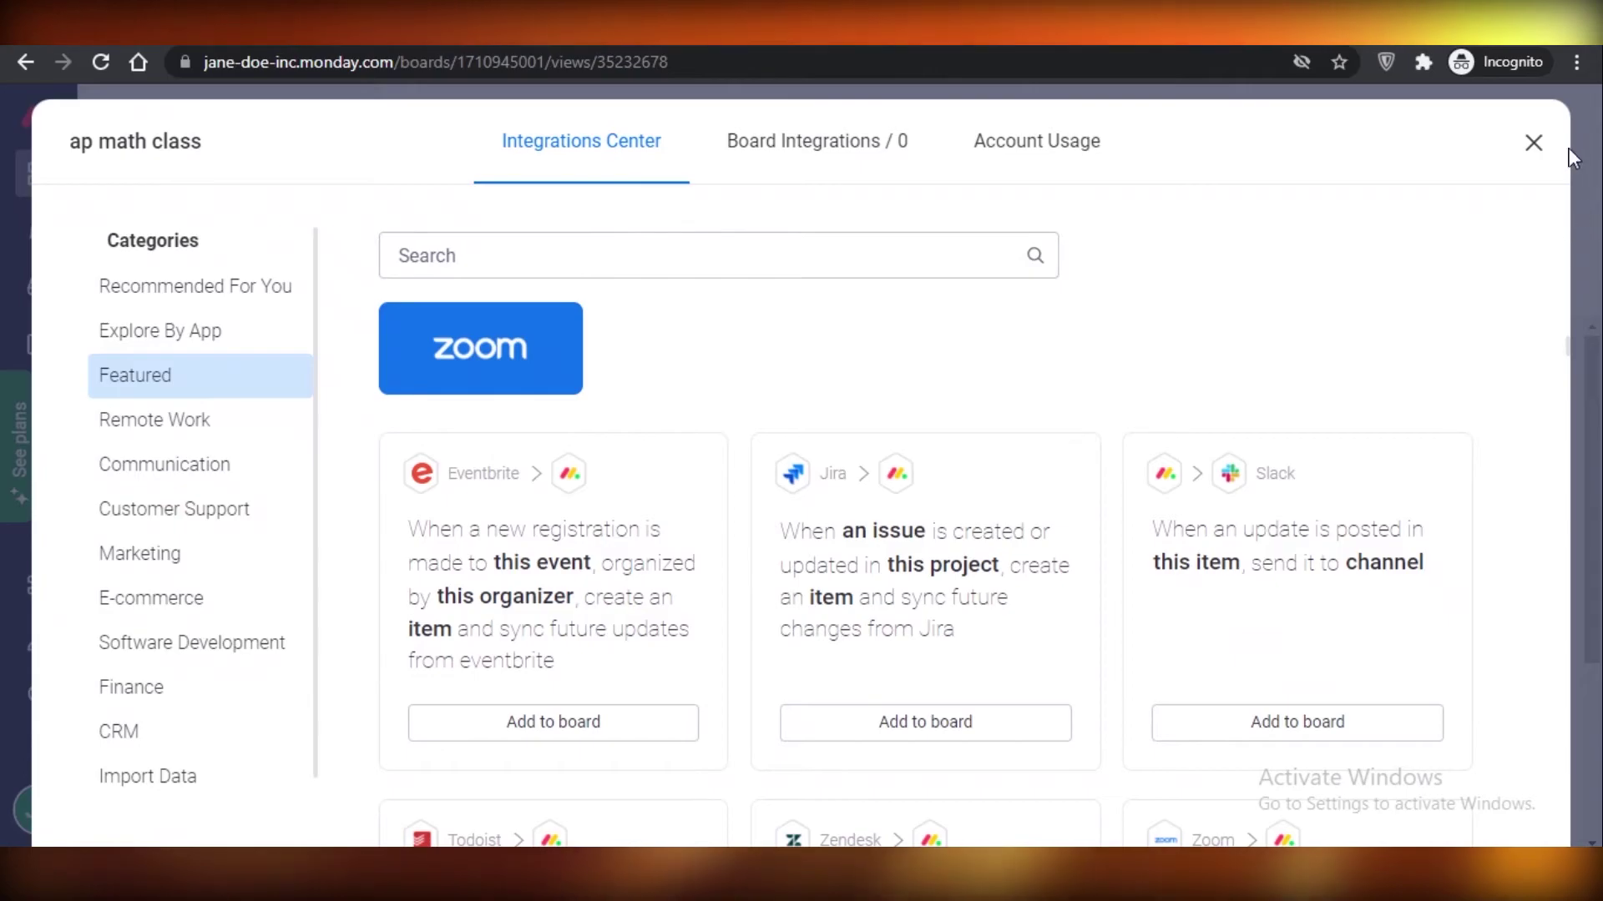
{"action": "left_click", "coordinate": [1533, 143]}
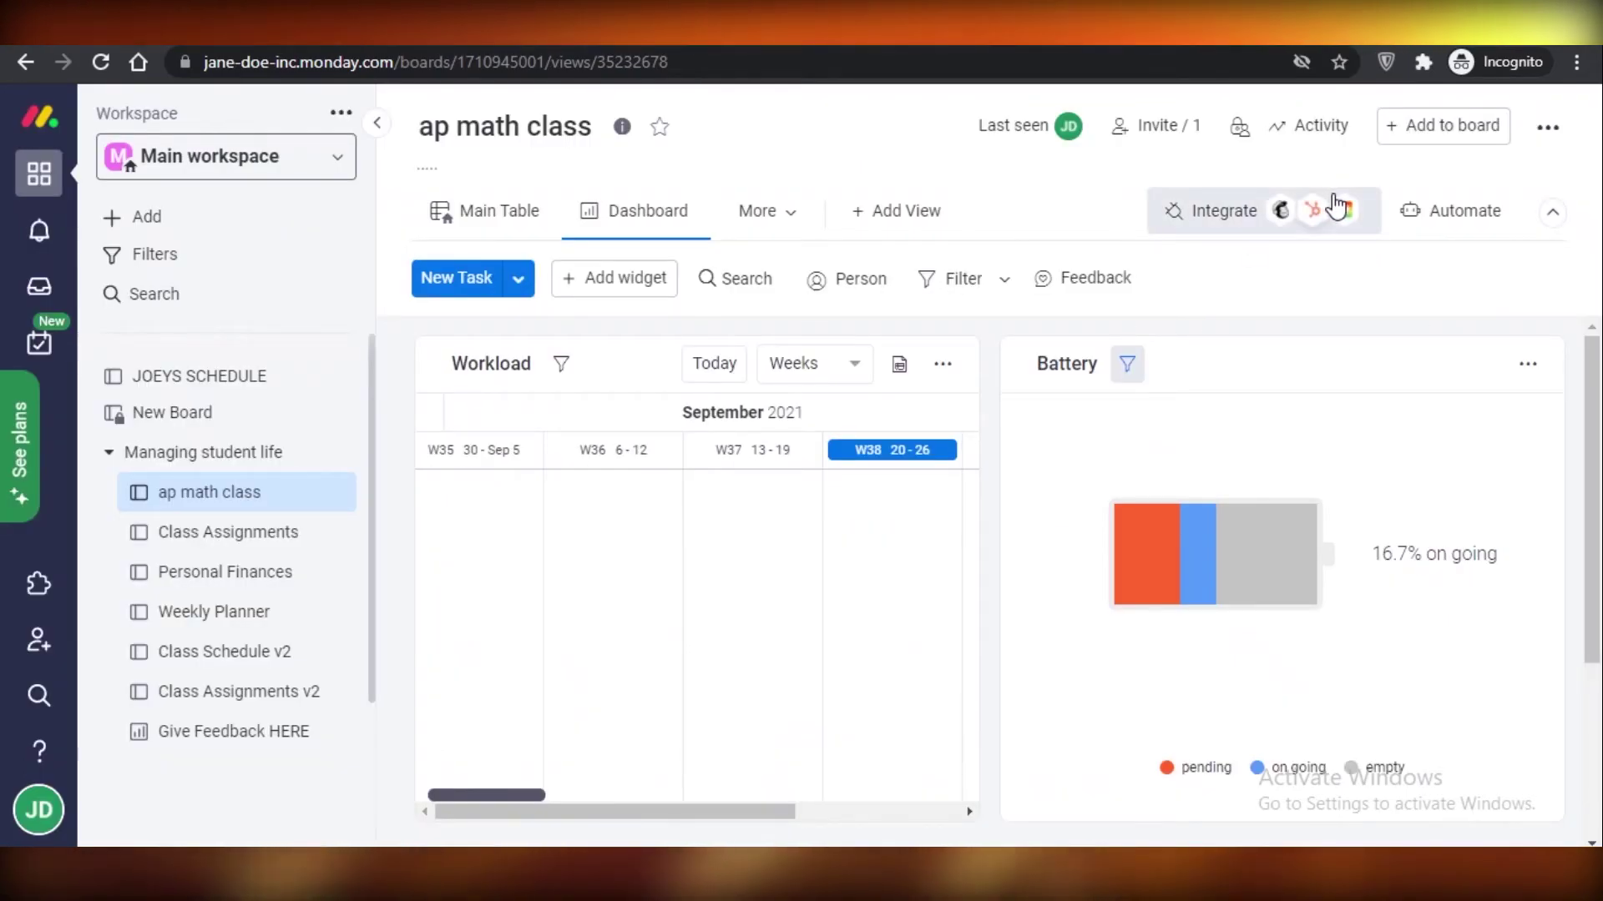
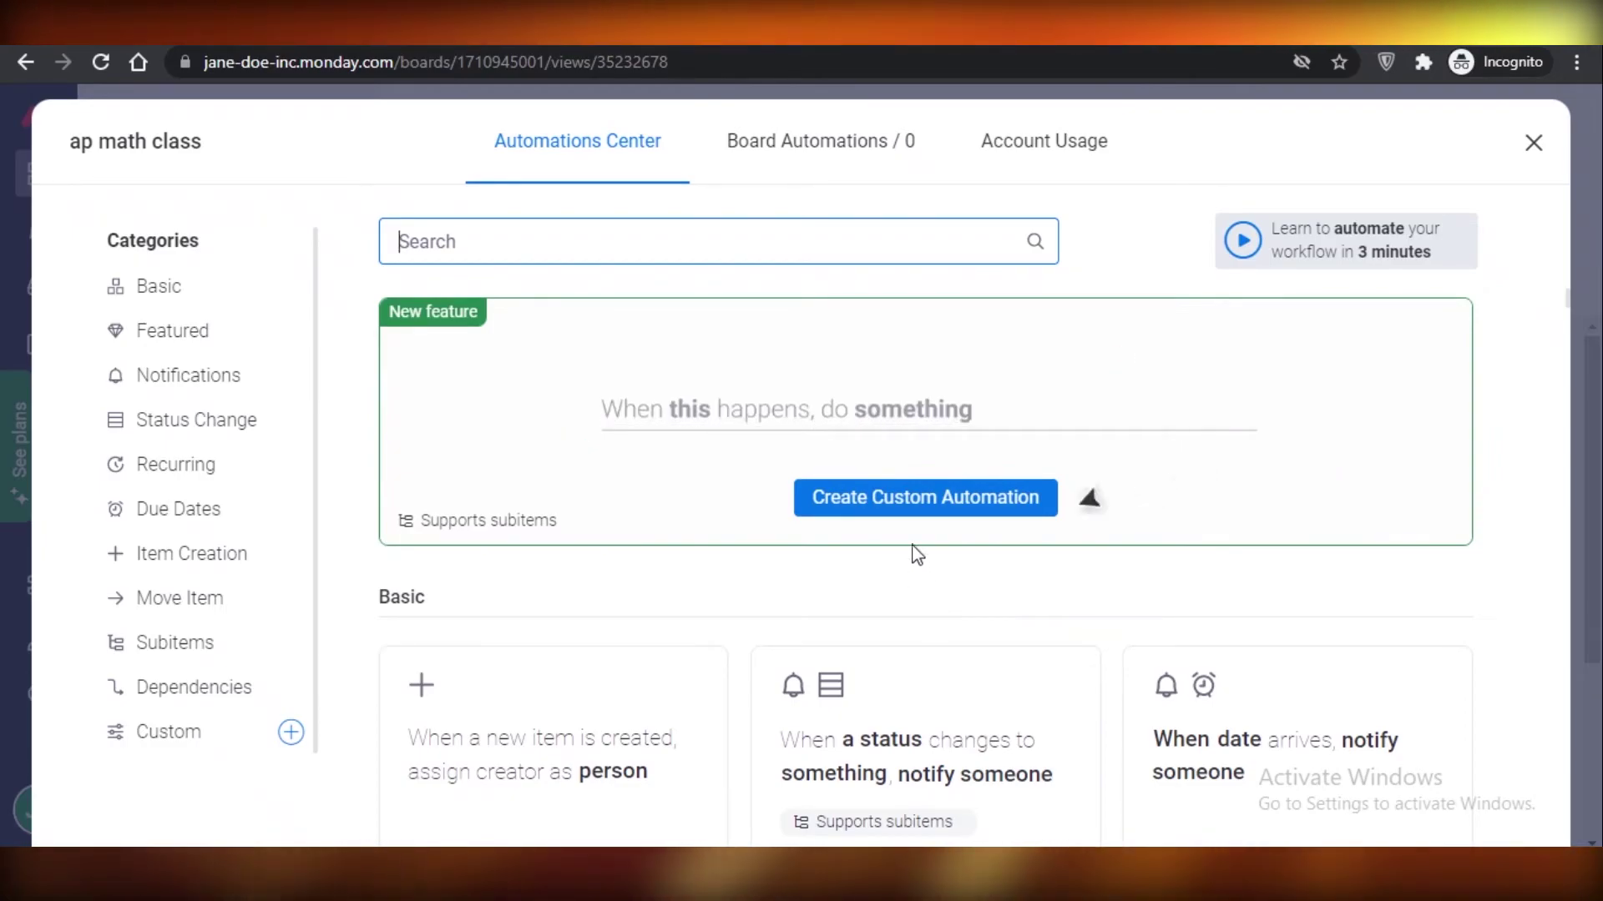
{"action": "left_click", "coordinate": [901, 501]}
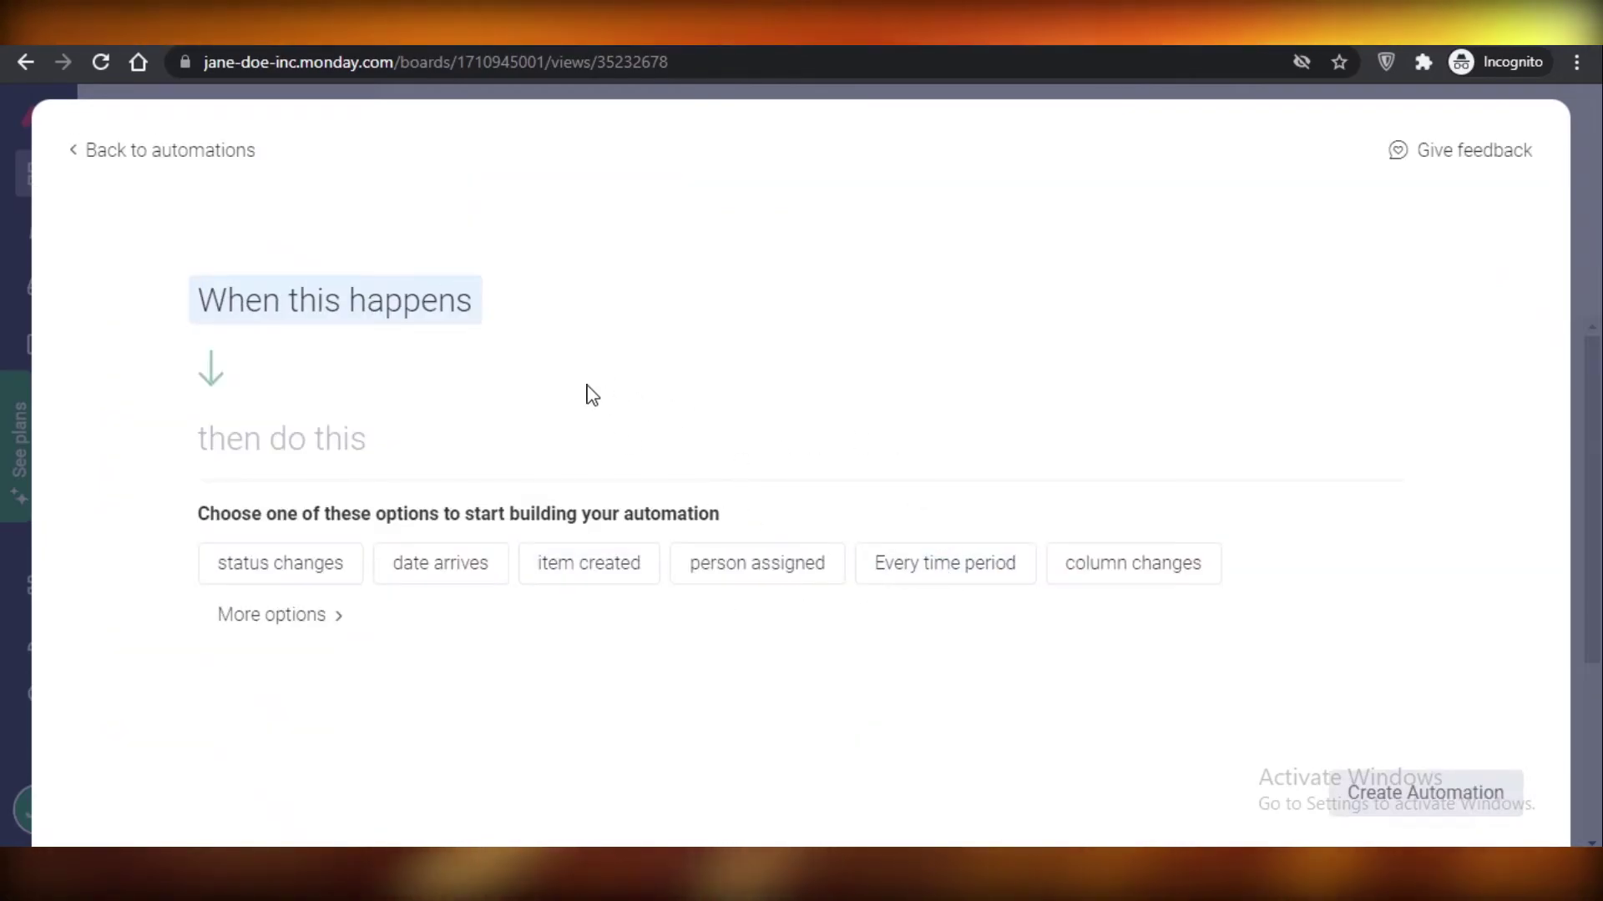
{"action": "left_click", "coordinate": [286, 565]}
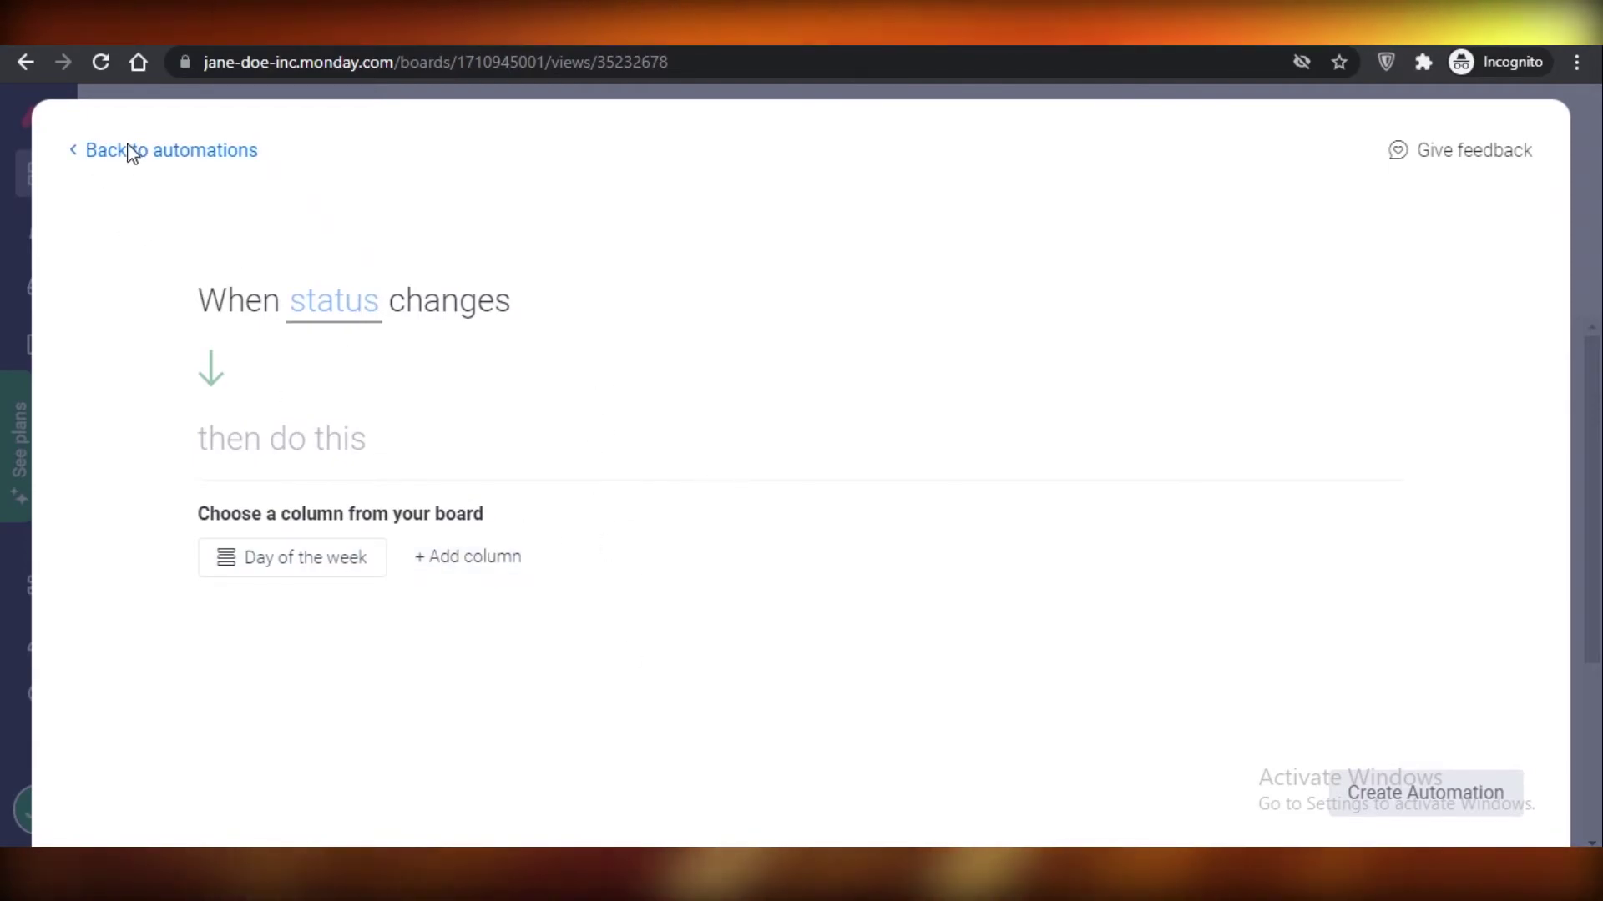
{"action": "left_click", "coordinate": [78, 154]}
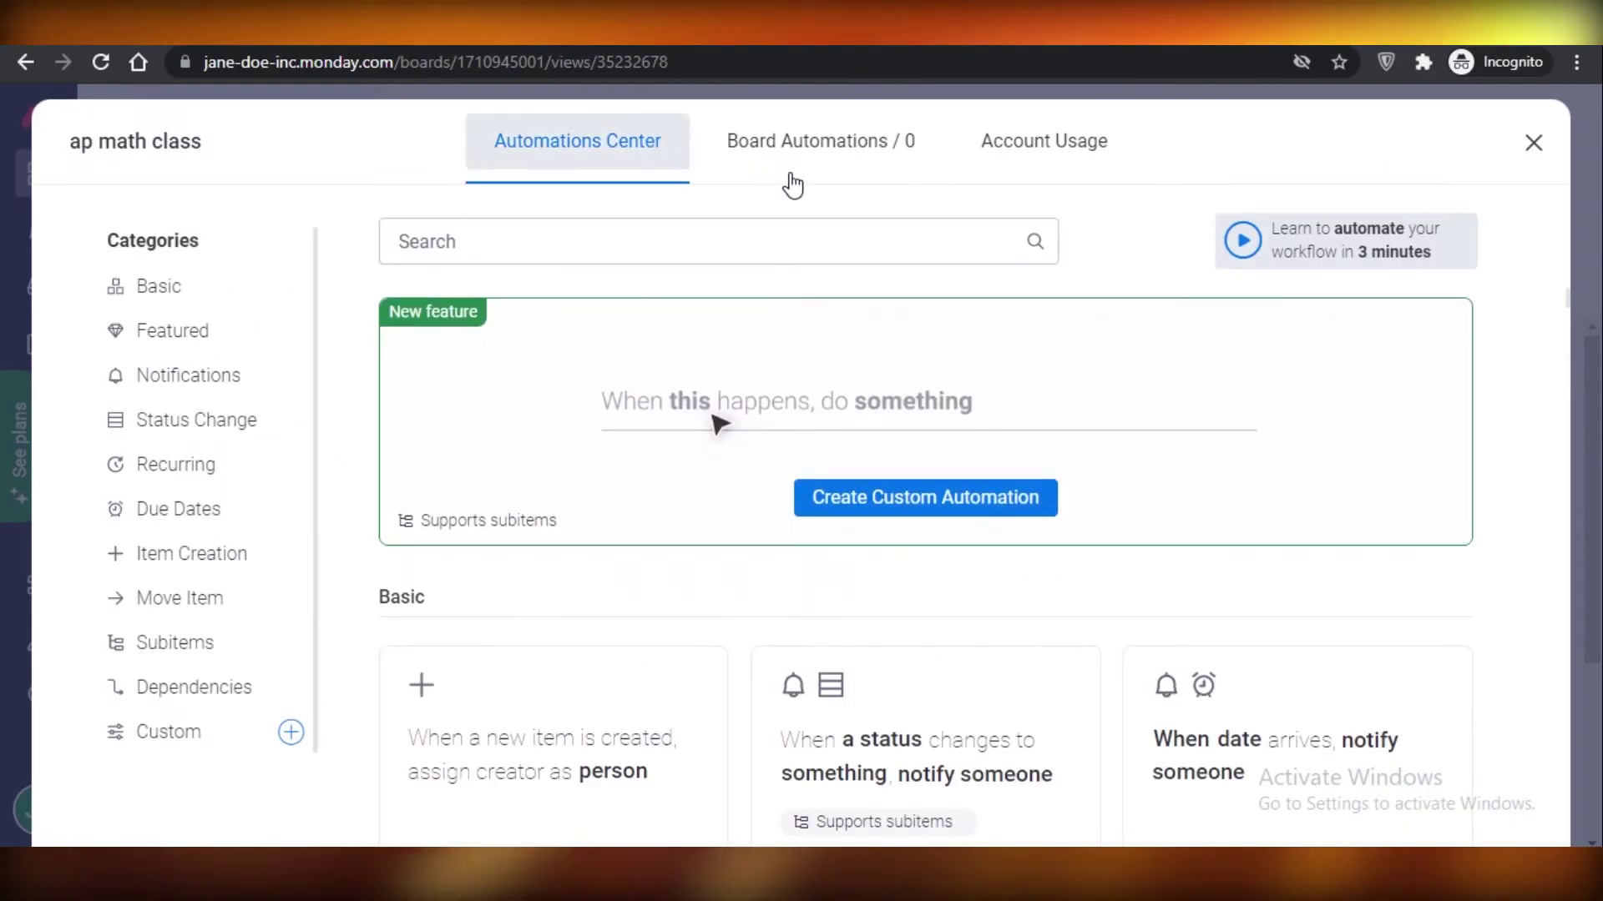
Try to build a custom automation triggered by a status change, searching the Column Center for "compl"
{"action": "left_click", "coordinate": [952, 505]}
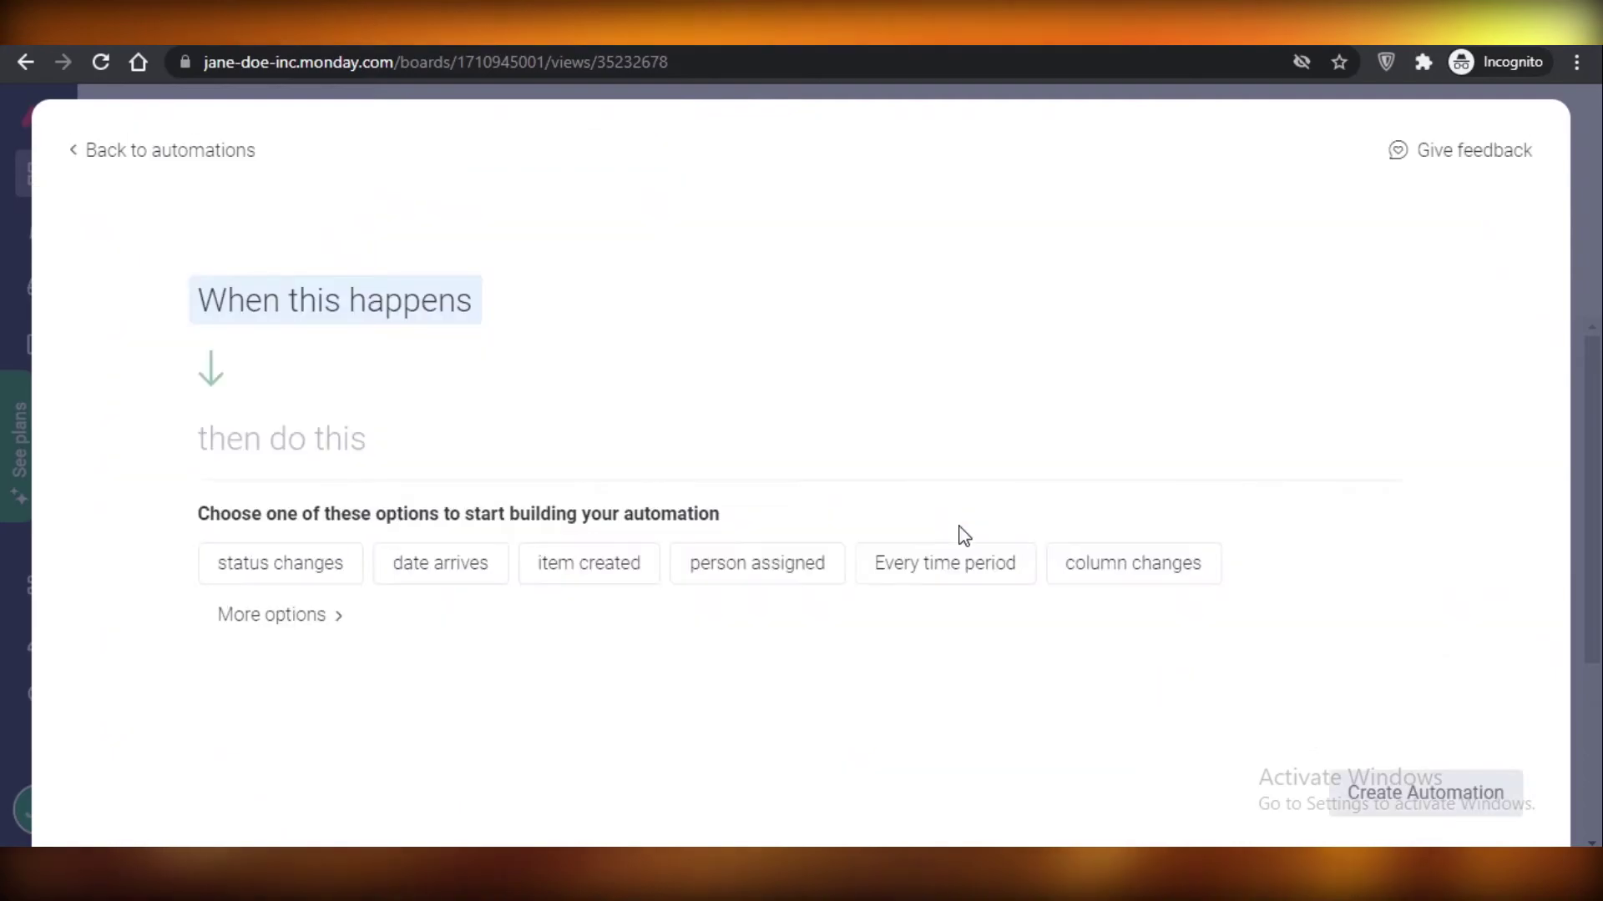
{"action": "left_click", "coordinate": [342, 625]}
{"action": "left_click", "coordinate": [1371, 302]}
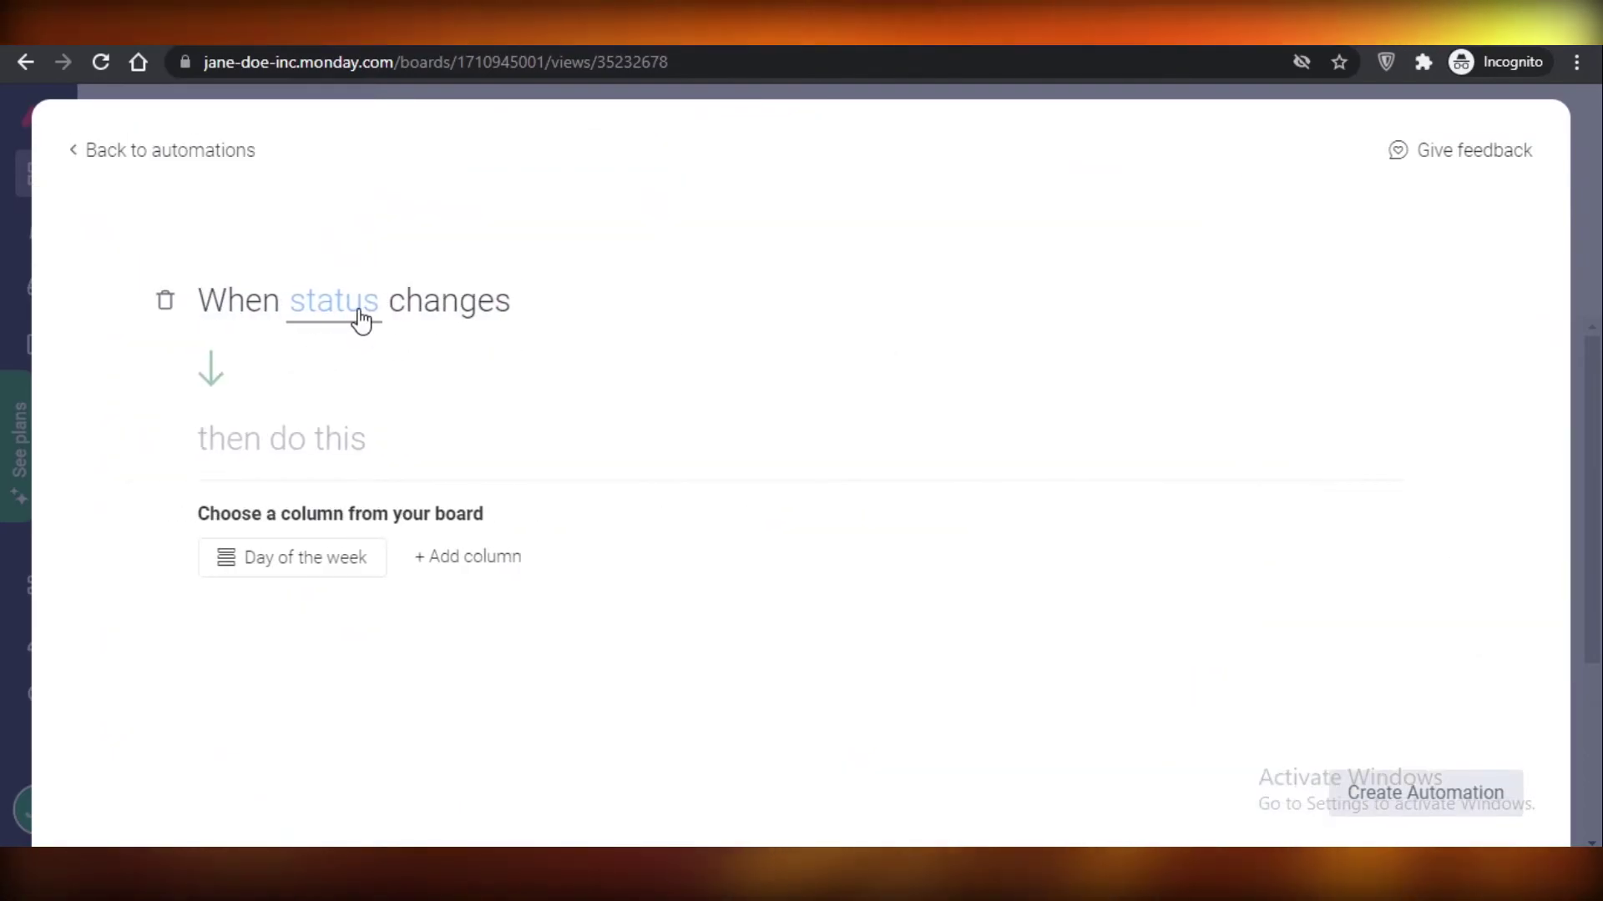
{"action": "left_click", "coordinate": [315, 305]}
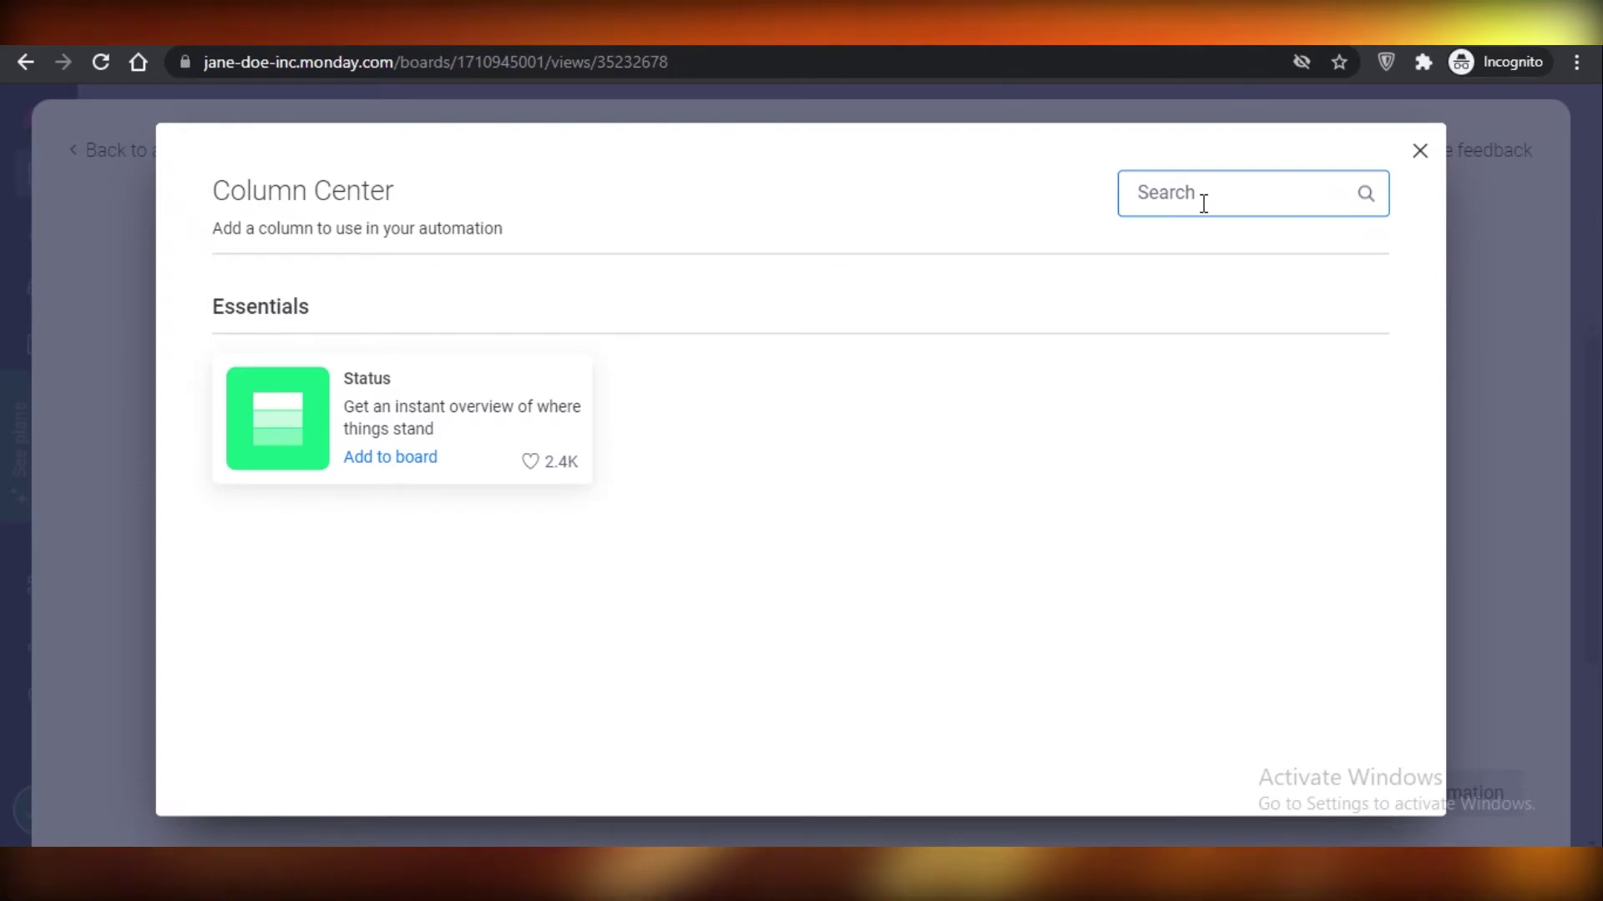
{"action": "type", "text": "compl"}
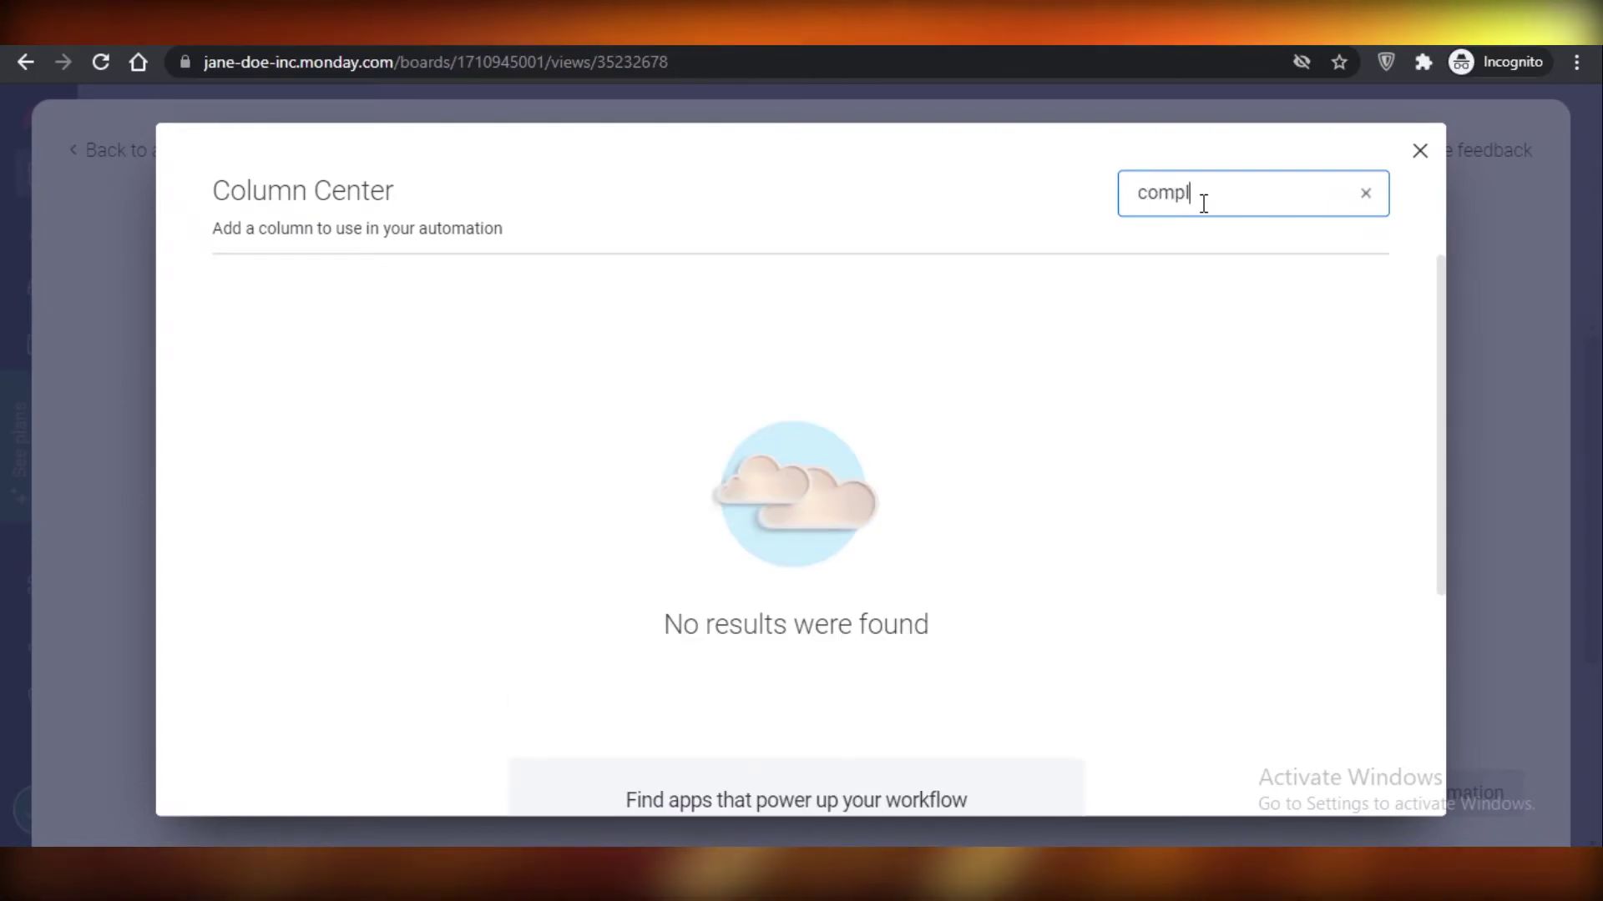
{"action": "key", "text": "BackSpace"}
{"action": "key", "text": "BackSpace"}
{"action": "key", "text": "BackSpace"}
{"action": "key", "text": "BackSpace"}
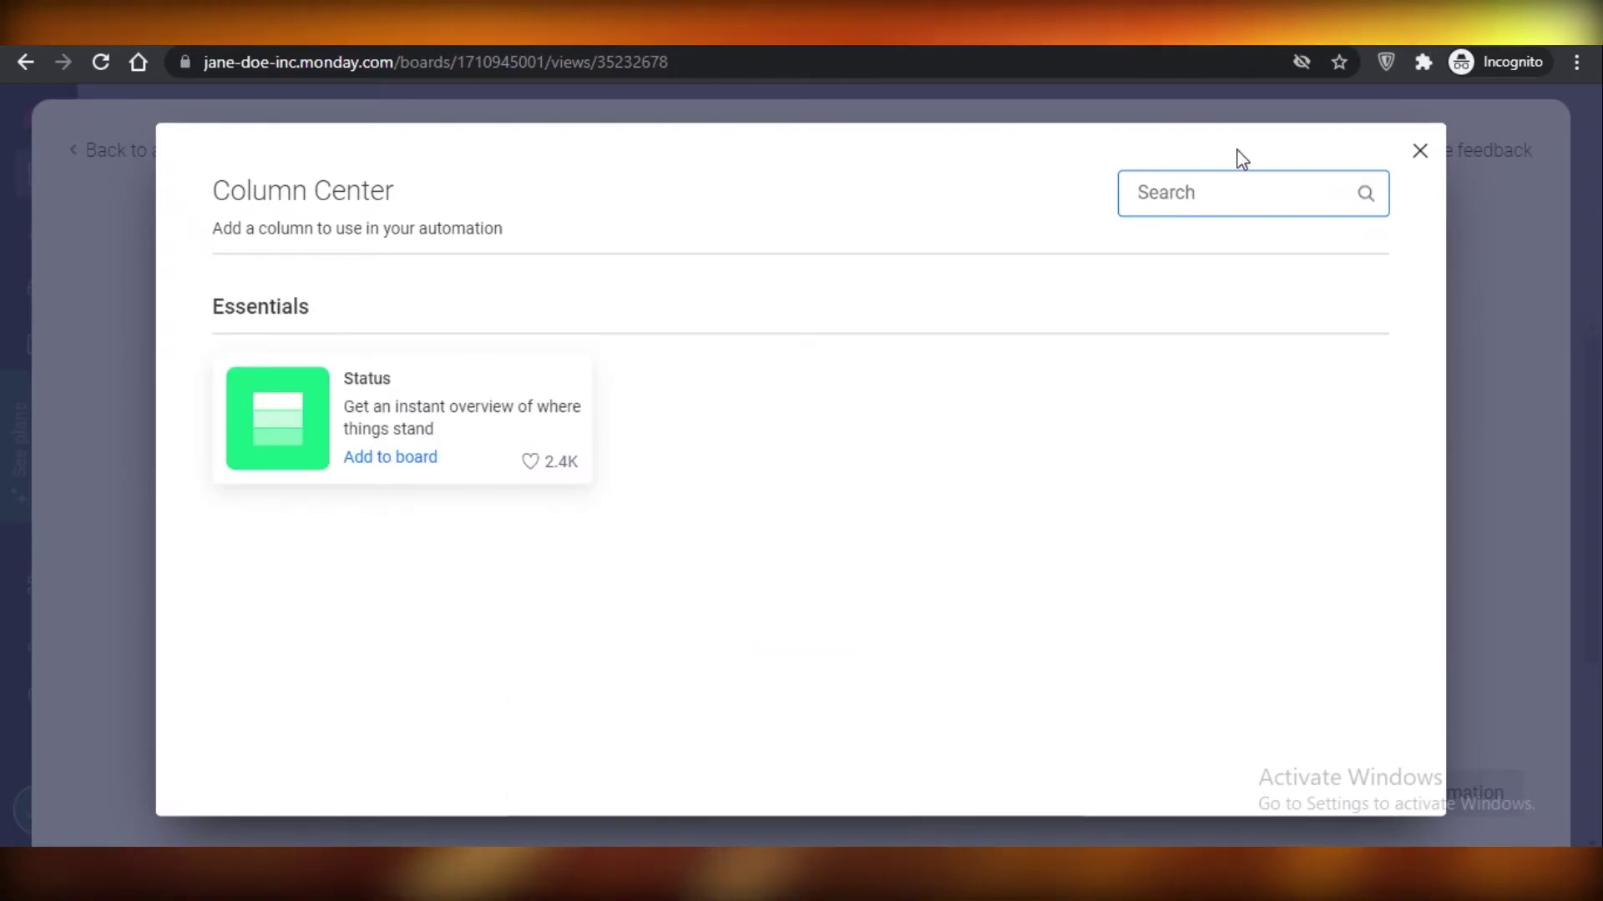
{"action": "left_click", "coordinate": [1420, 151]}
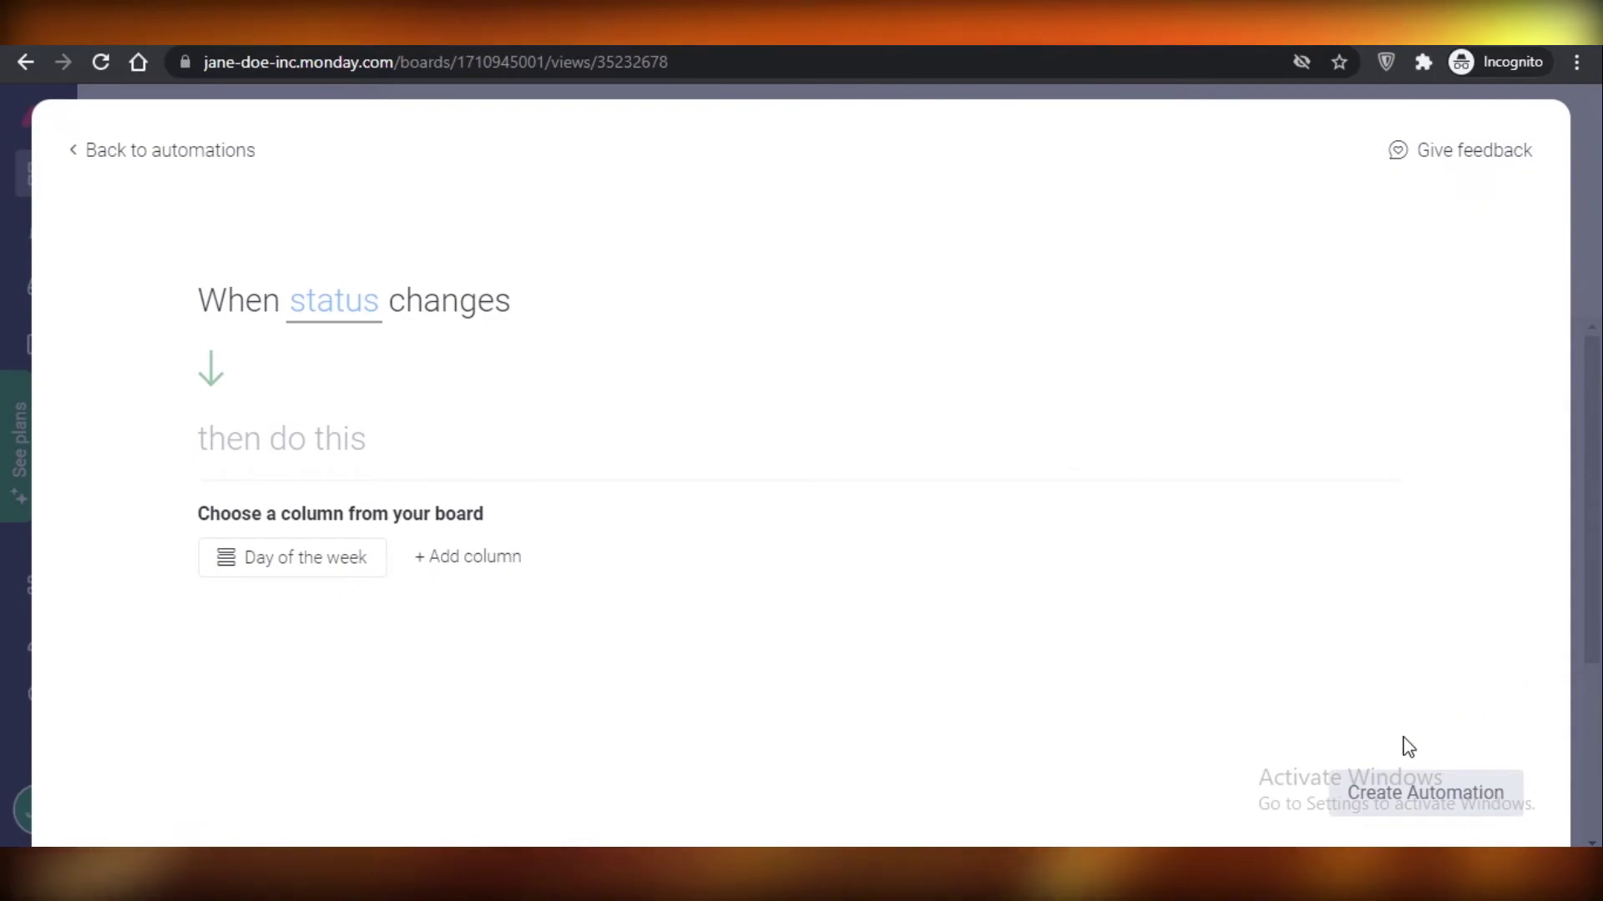
{"action": "left_click", "coordinate": [115, 159]}
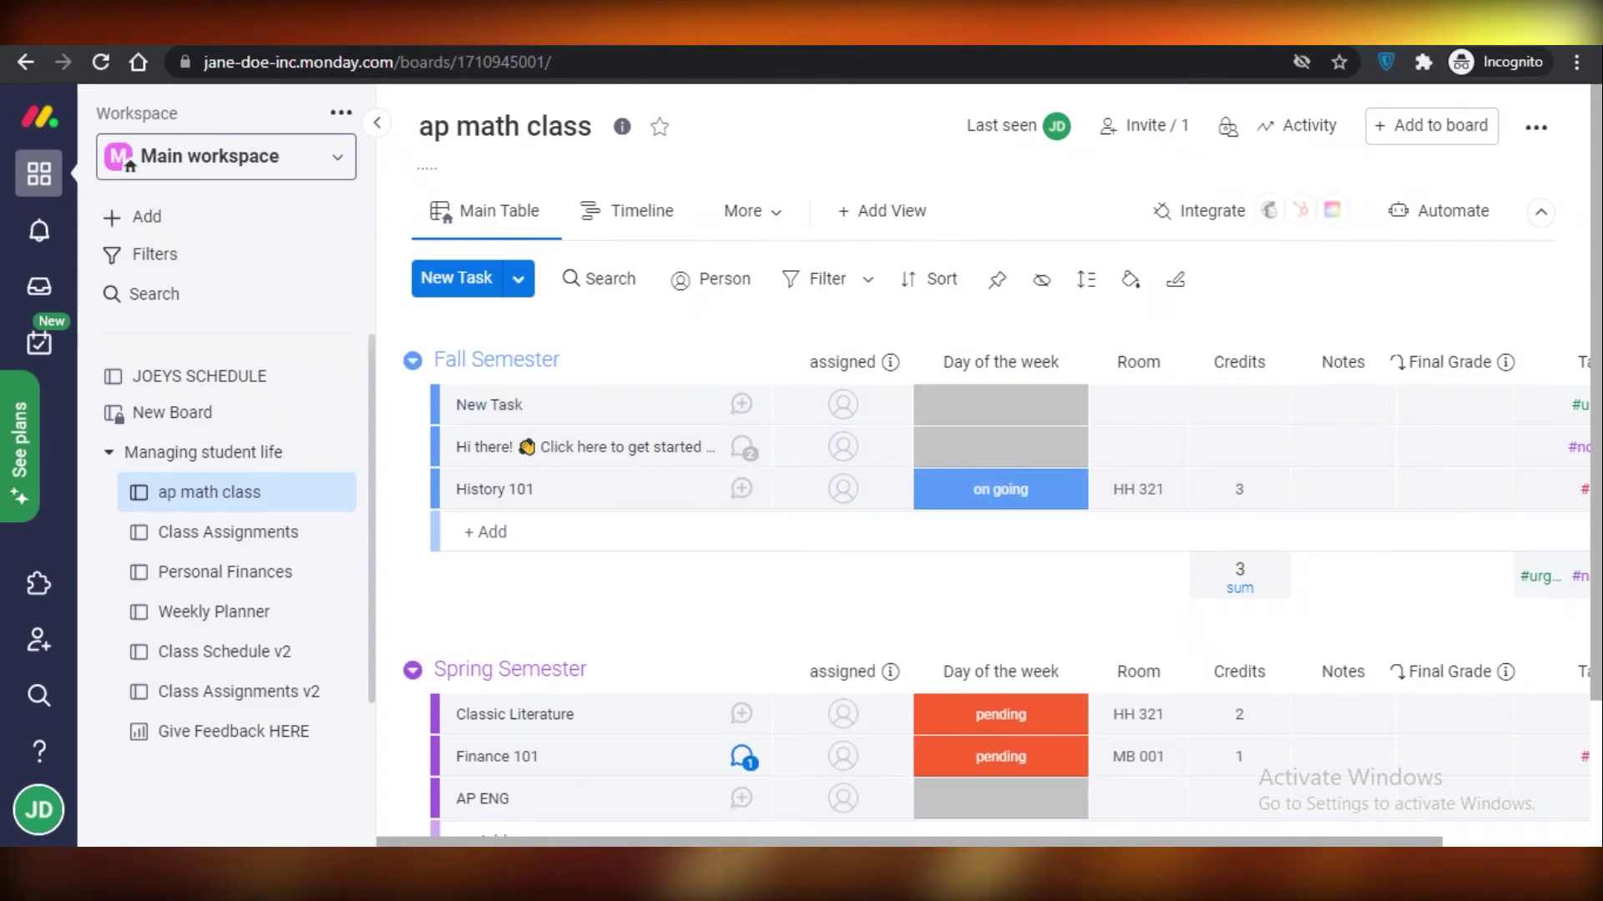
Add a Status column after Tags in the ap math class main table and rename it "completed"
{"action": "scroll", "coordinate": [1002, 501], "scroll_direction": "right", "scroll_amount": 3}
{"action": "left_click", "coordinate": [1533, 363]}
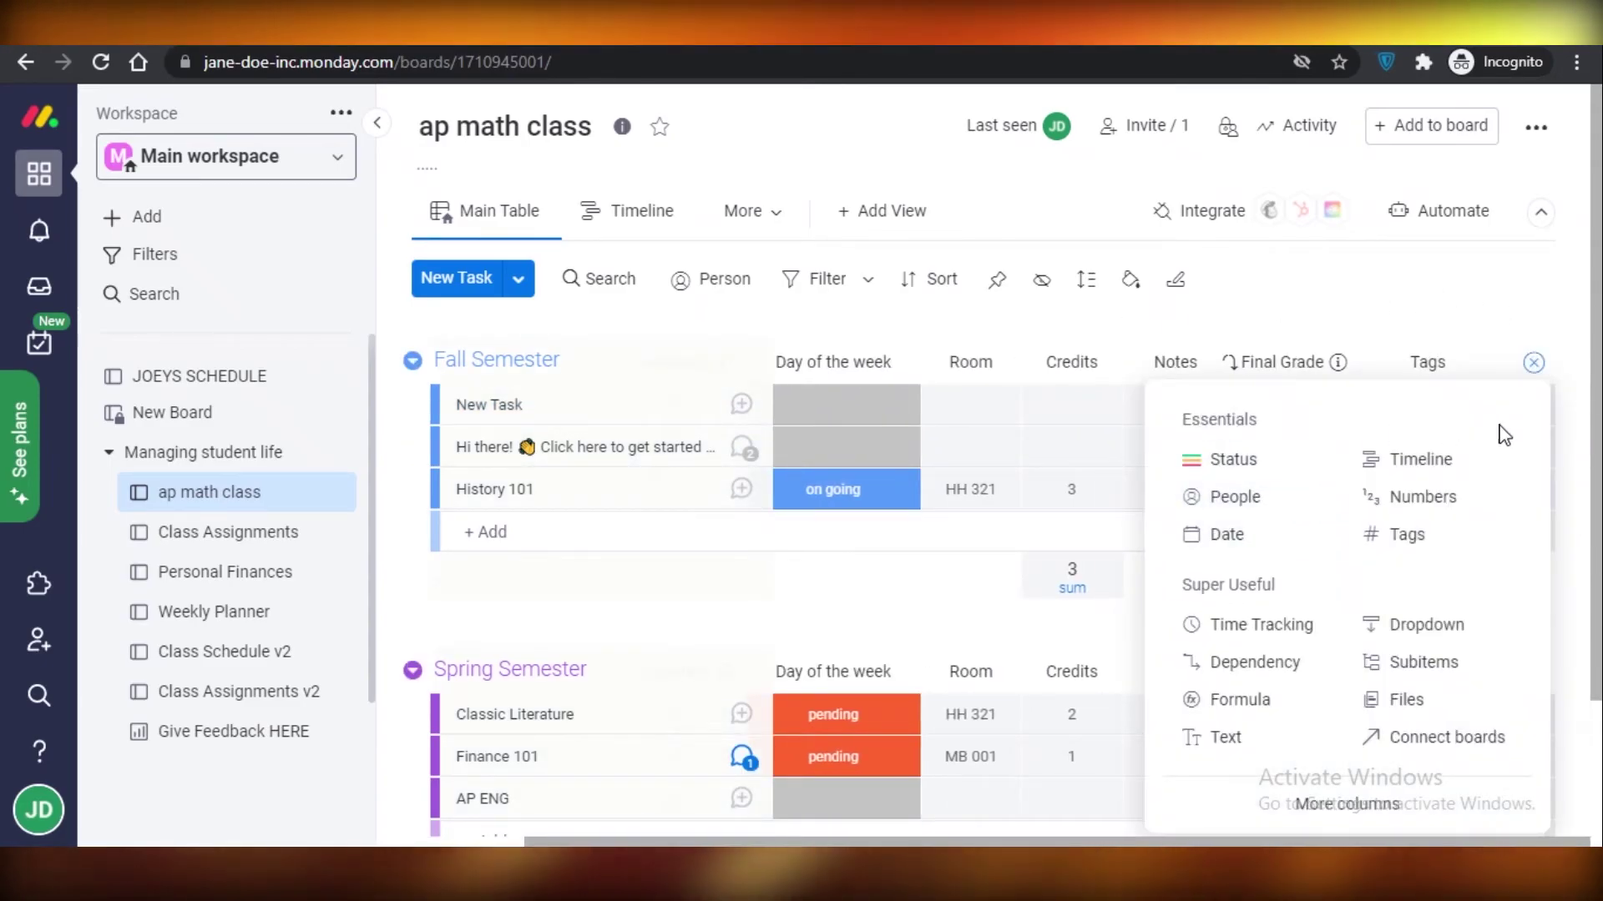
{"action": "left_click", "coordinate": [1309, 492]}
{"action": "left_click", "coordinate": [1260, 461]}
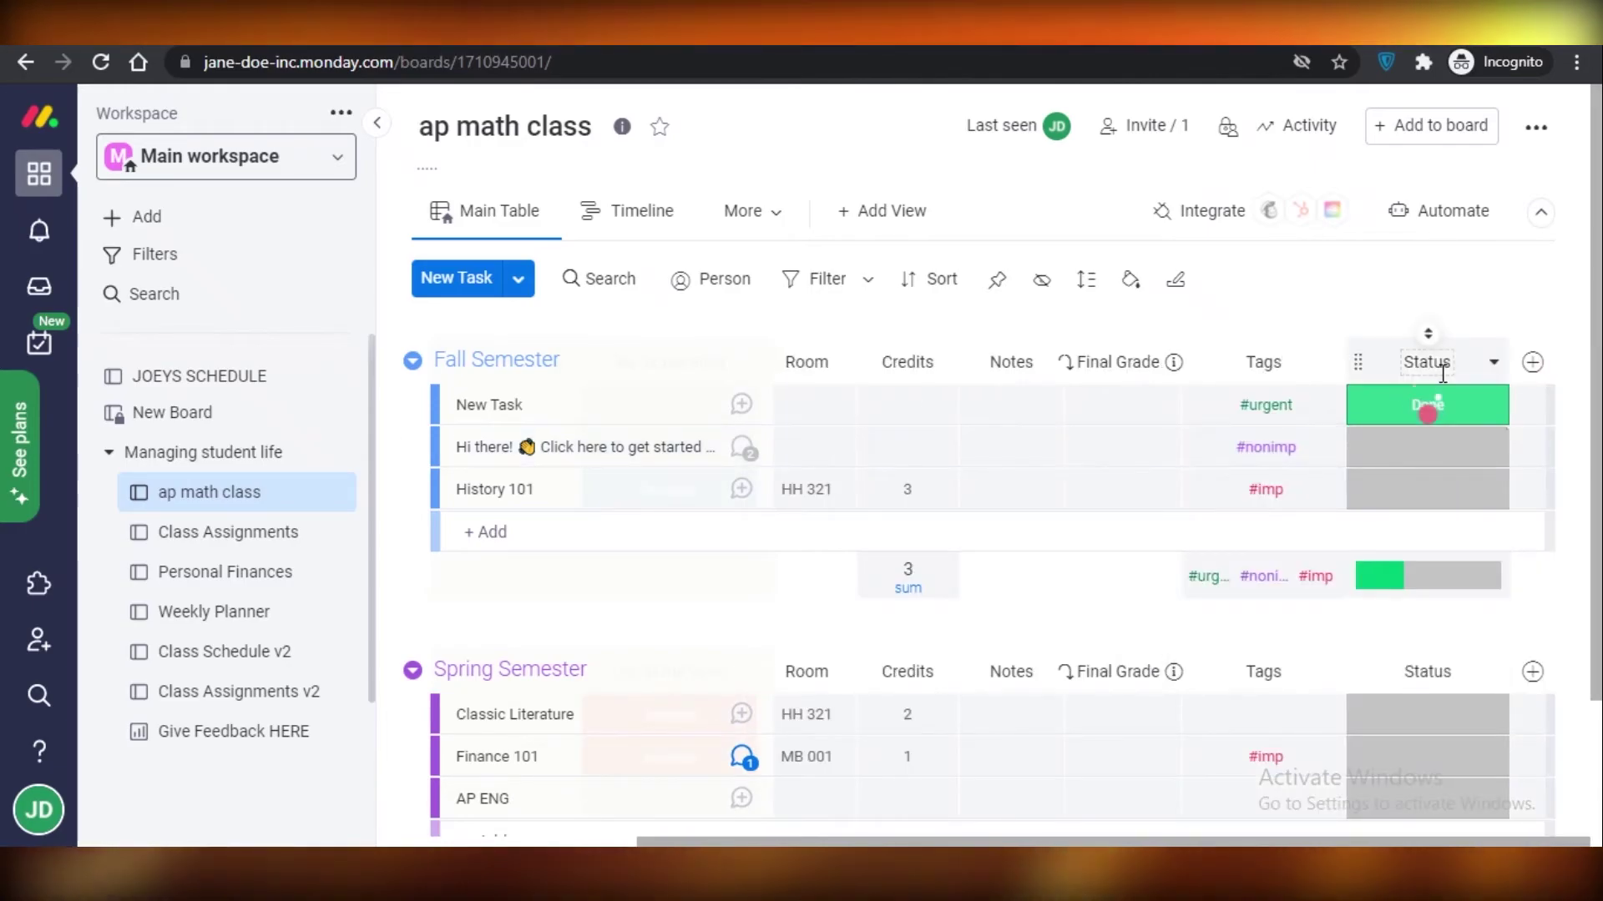
{"action": "left_click", "coordinate": [1427, 362]}
{"action": "type", "text": "completed"}
Try to build a custom automation for the board that triggers when the completed column changes to Stuck
{"action": "left_click", "coordinate": [1442, 210]}
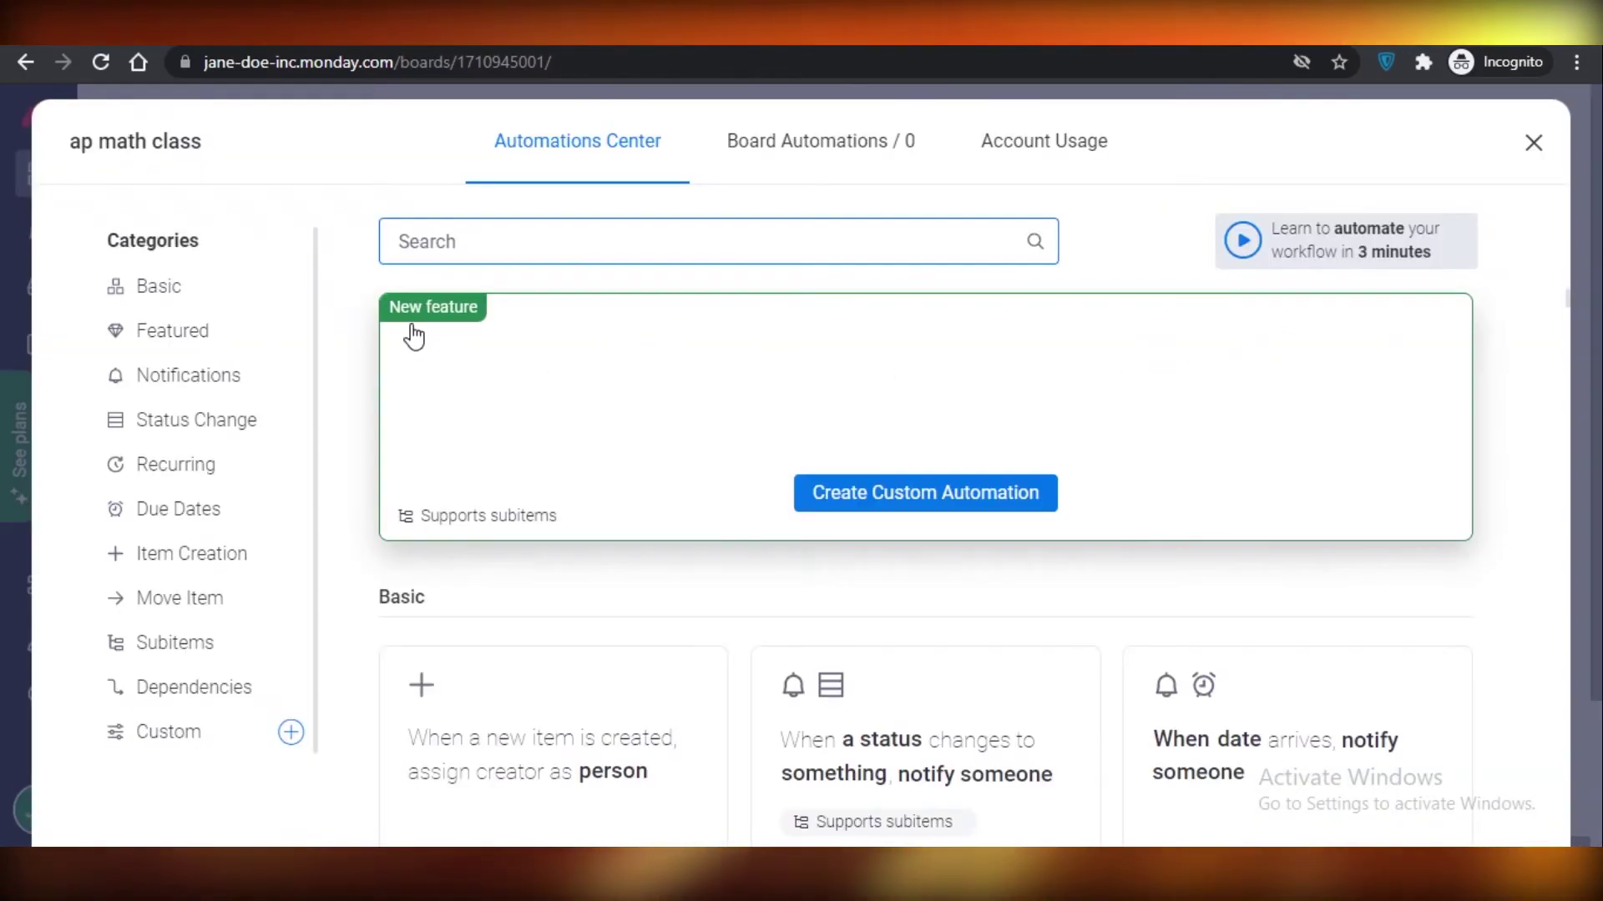
{"action": "left_click", "coordinate": [1016, 513]}
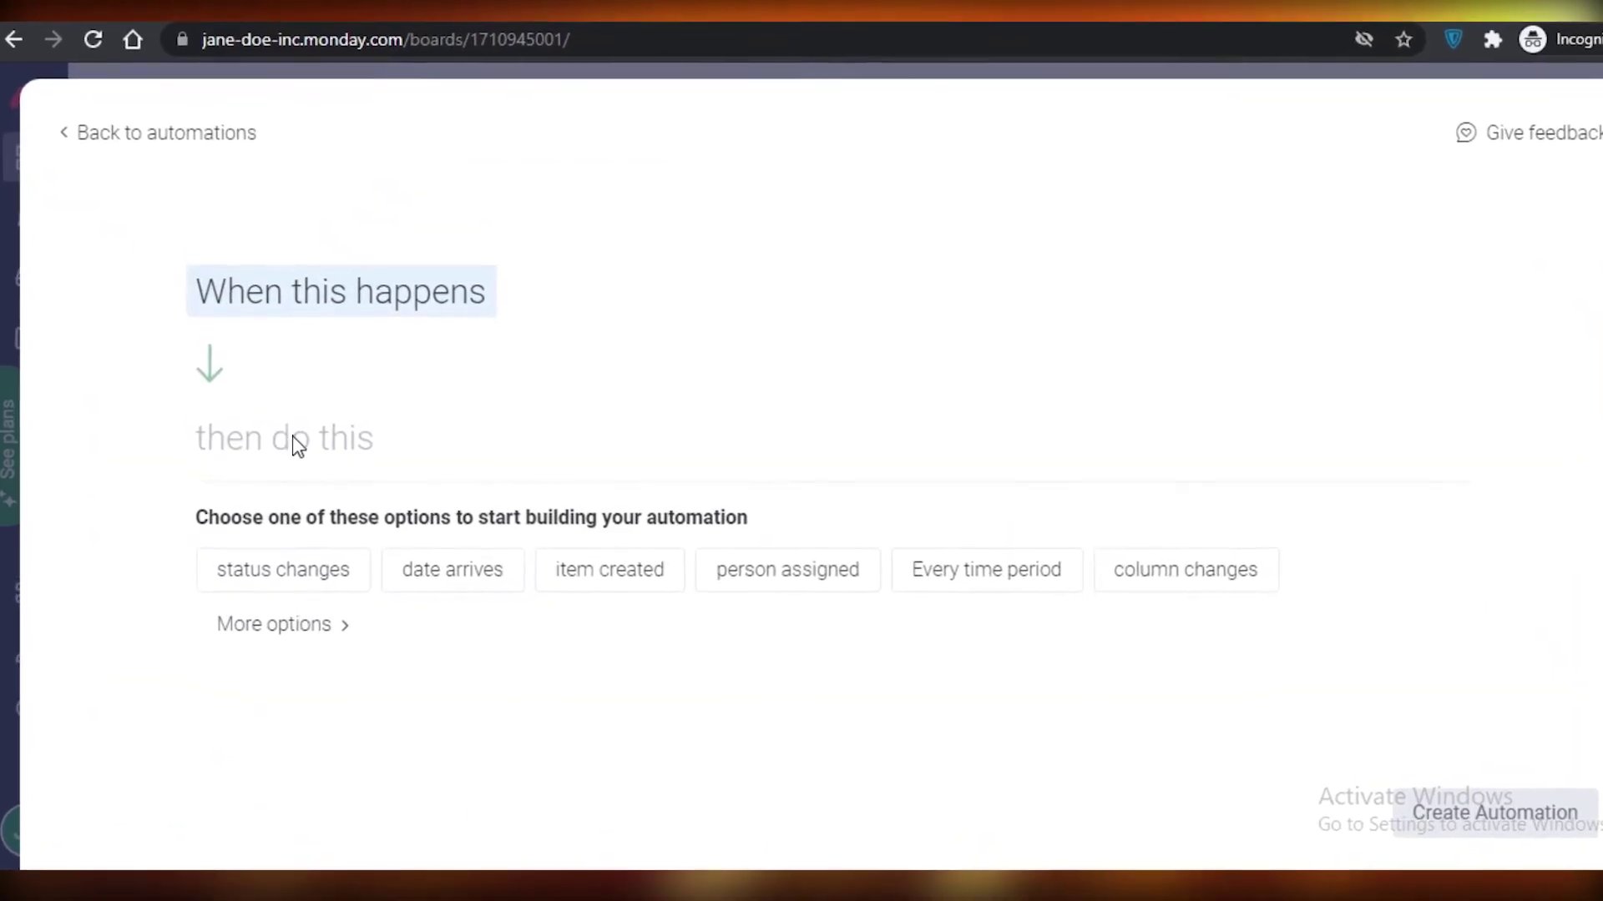
{"action": "left_click", "coordinate": [289, 584]}
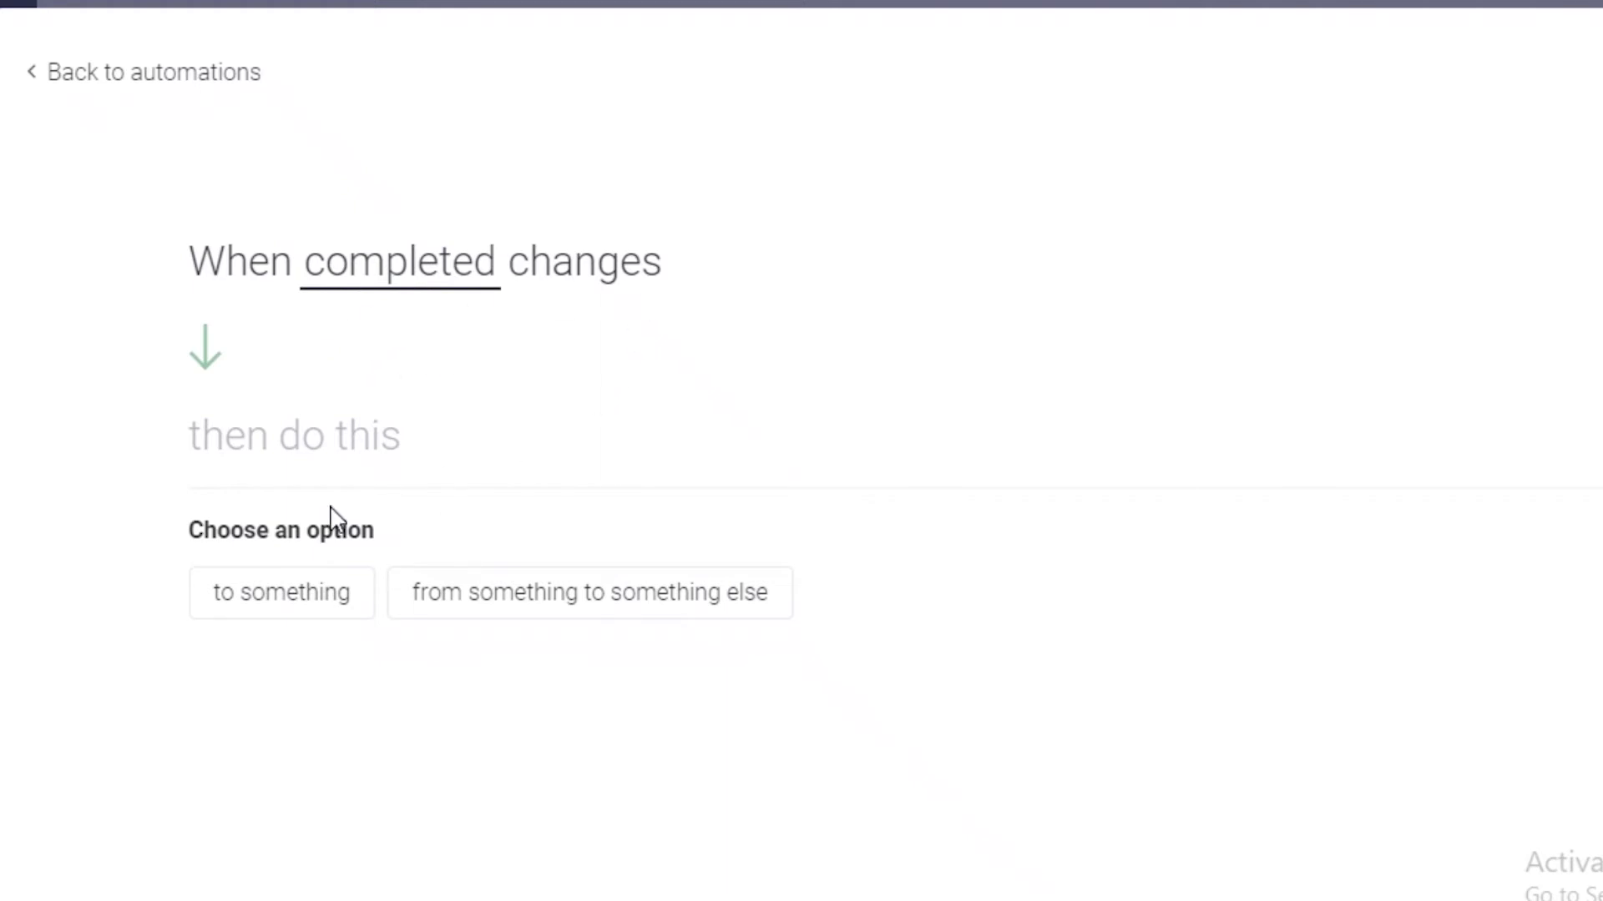
{"action": "left_click", "coordinate": [325, 621]}
{"action": "left_click", "coordinate": [359, 584]}
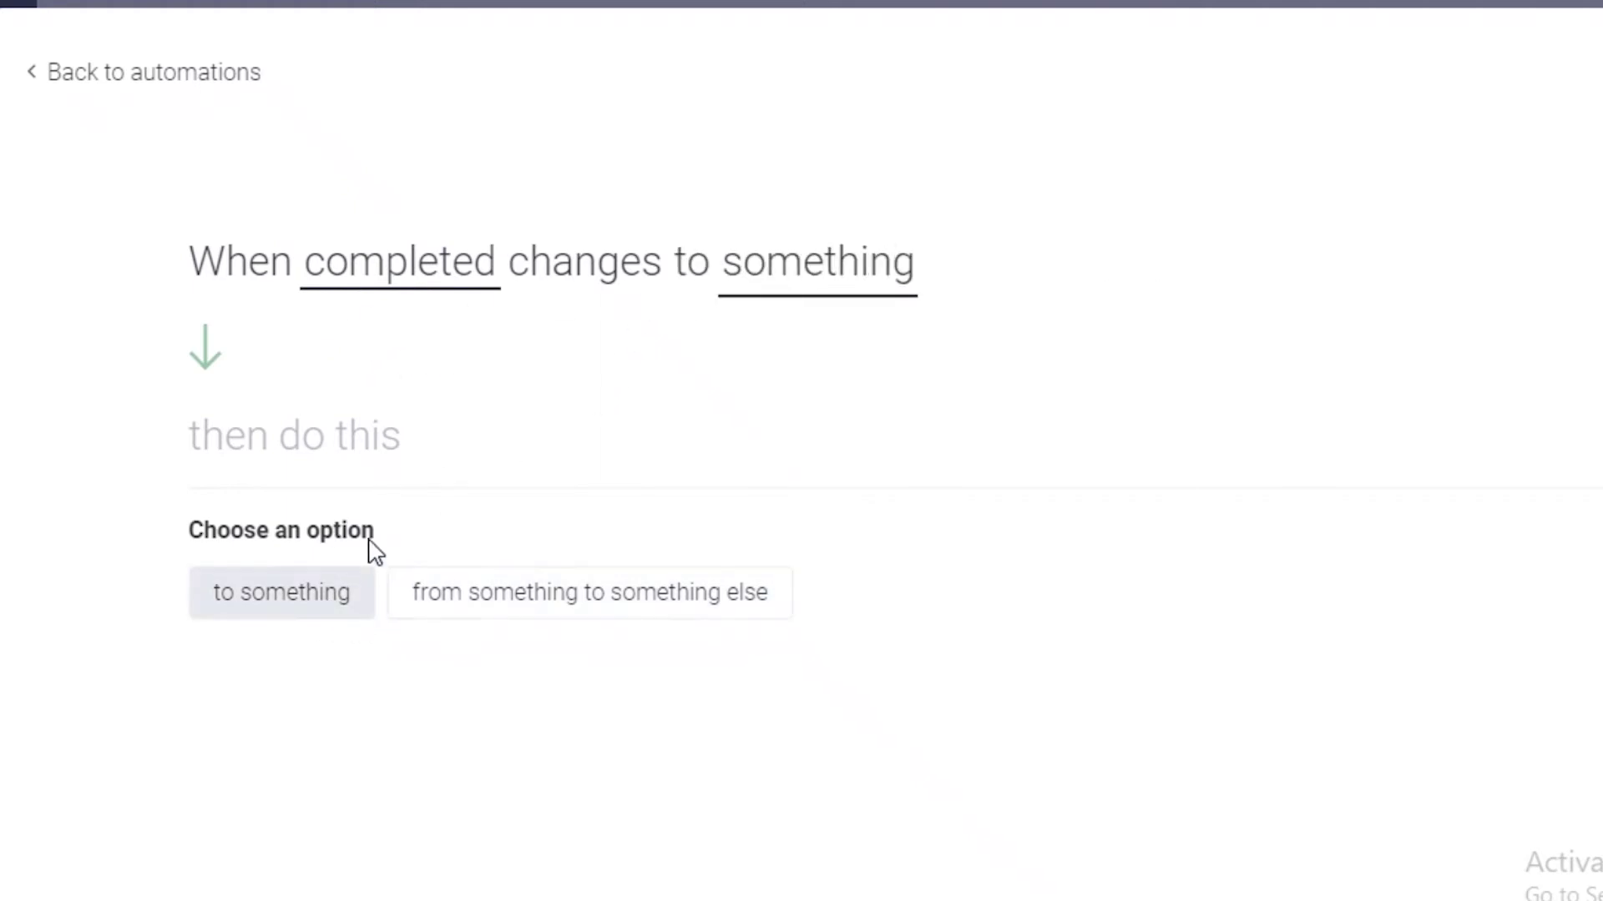
{"action": "left_click", "coordinate": [686, 585]}
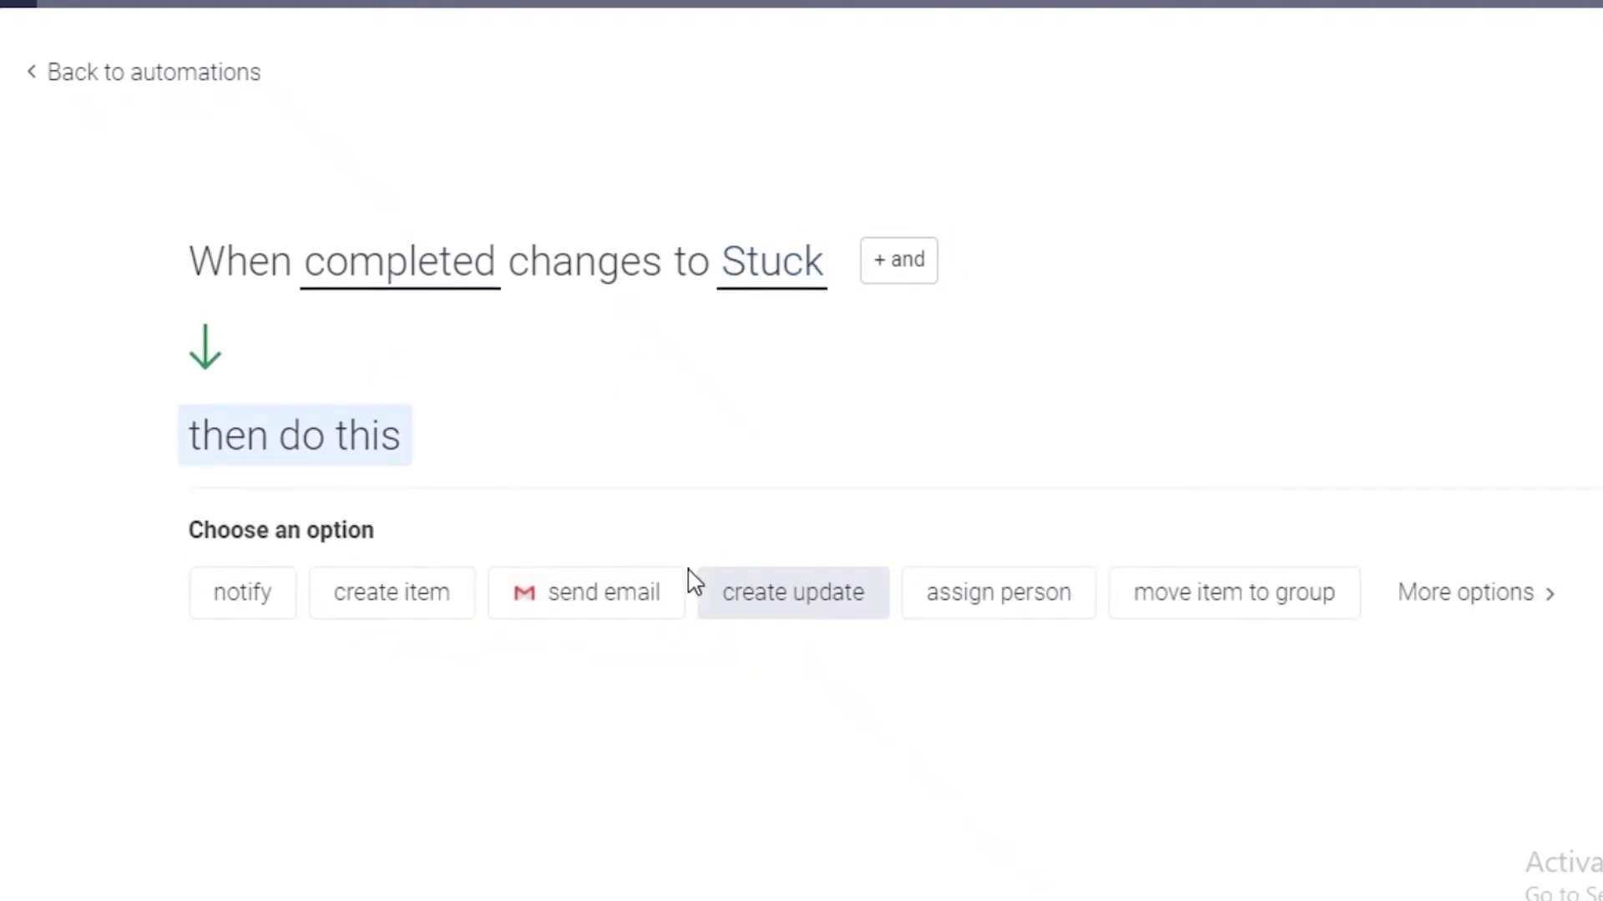
Add a notify action for the account owner plus an empty follow-up action, and leave the Automations Center without creating the automation
{"action": "left_click", "coordinate": [238, 595]}
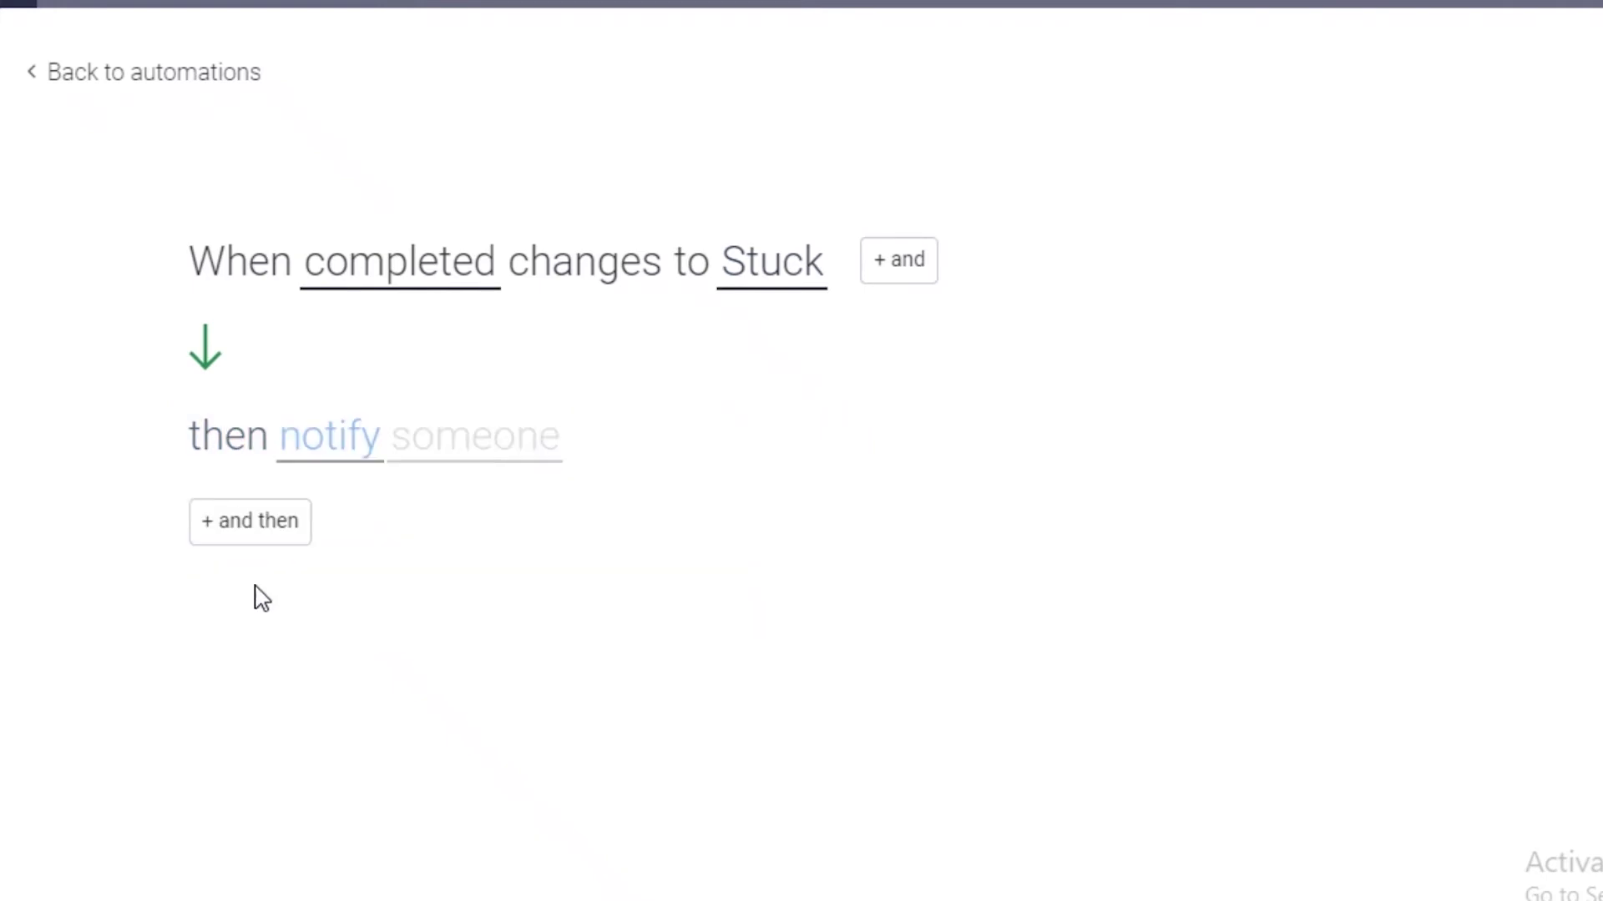
{"action": "left_click", "coordinate": [302, 519]}
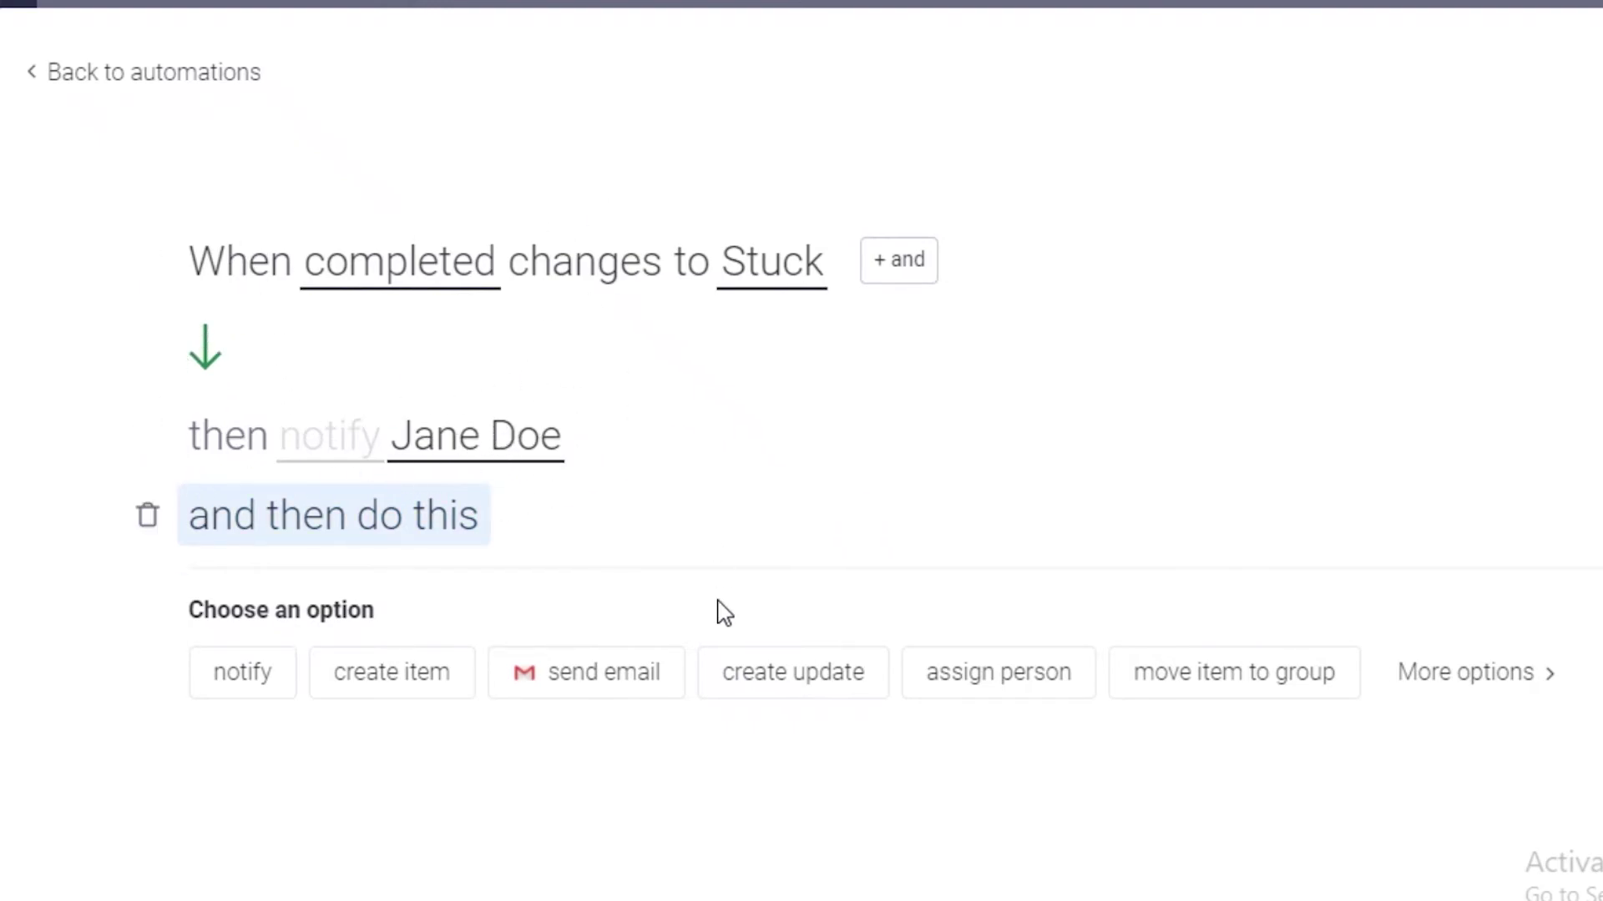
{"action": "right_click", "coordinate": [426, 526]}
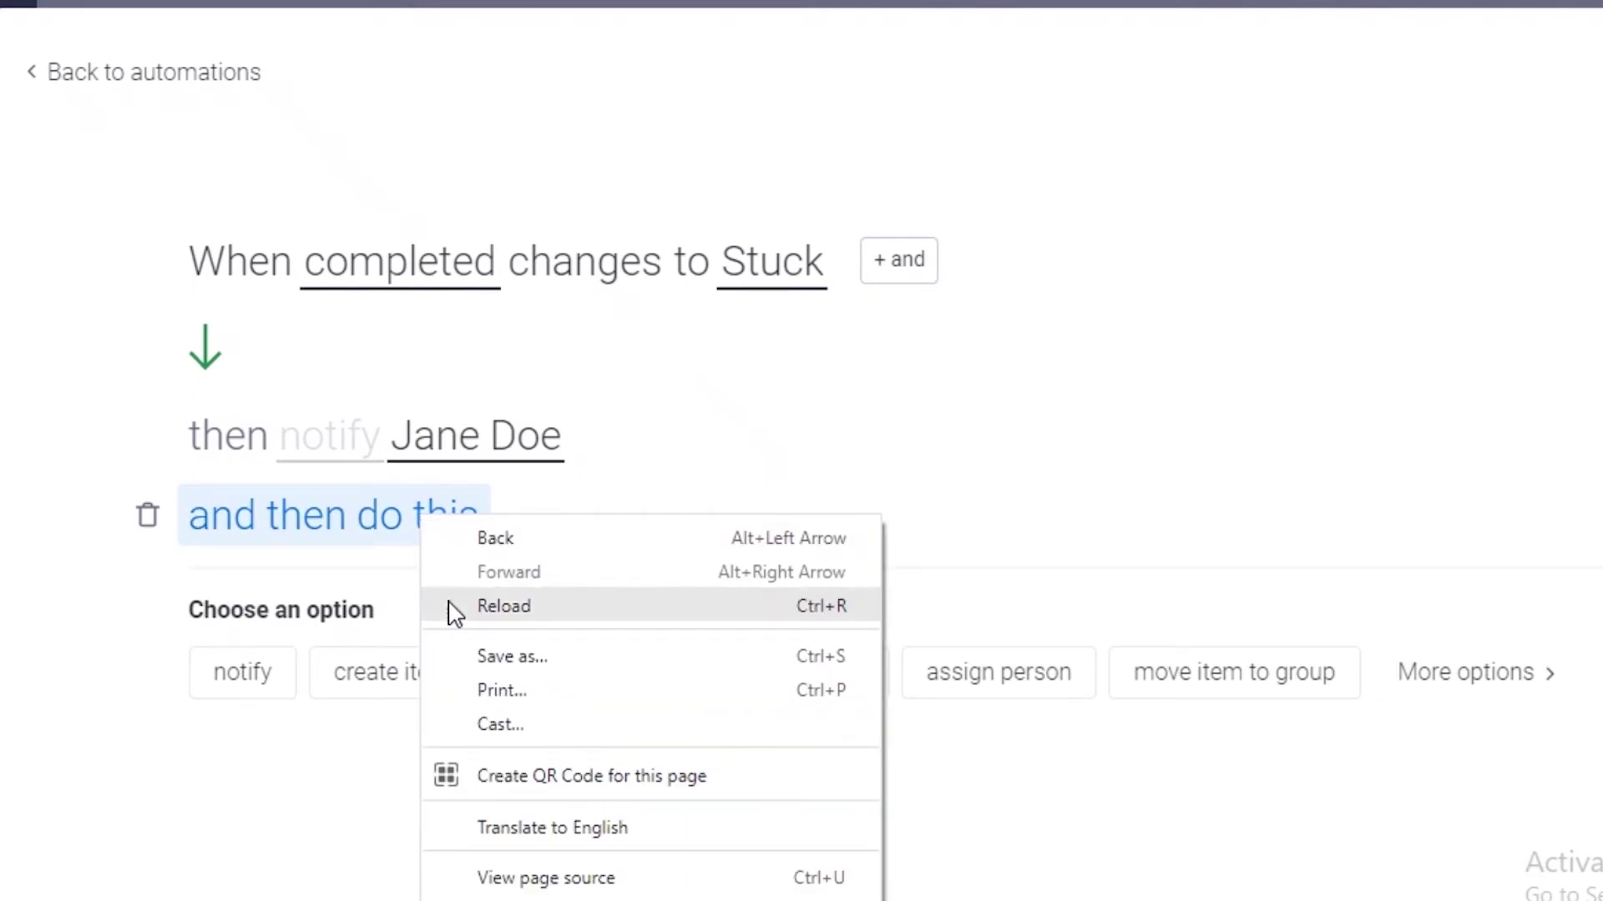
{"action": "left_click", "coordinate": [307, 519]}
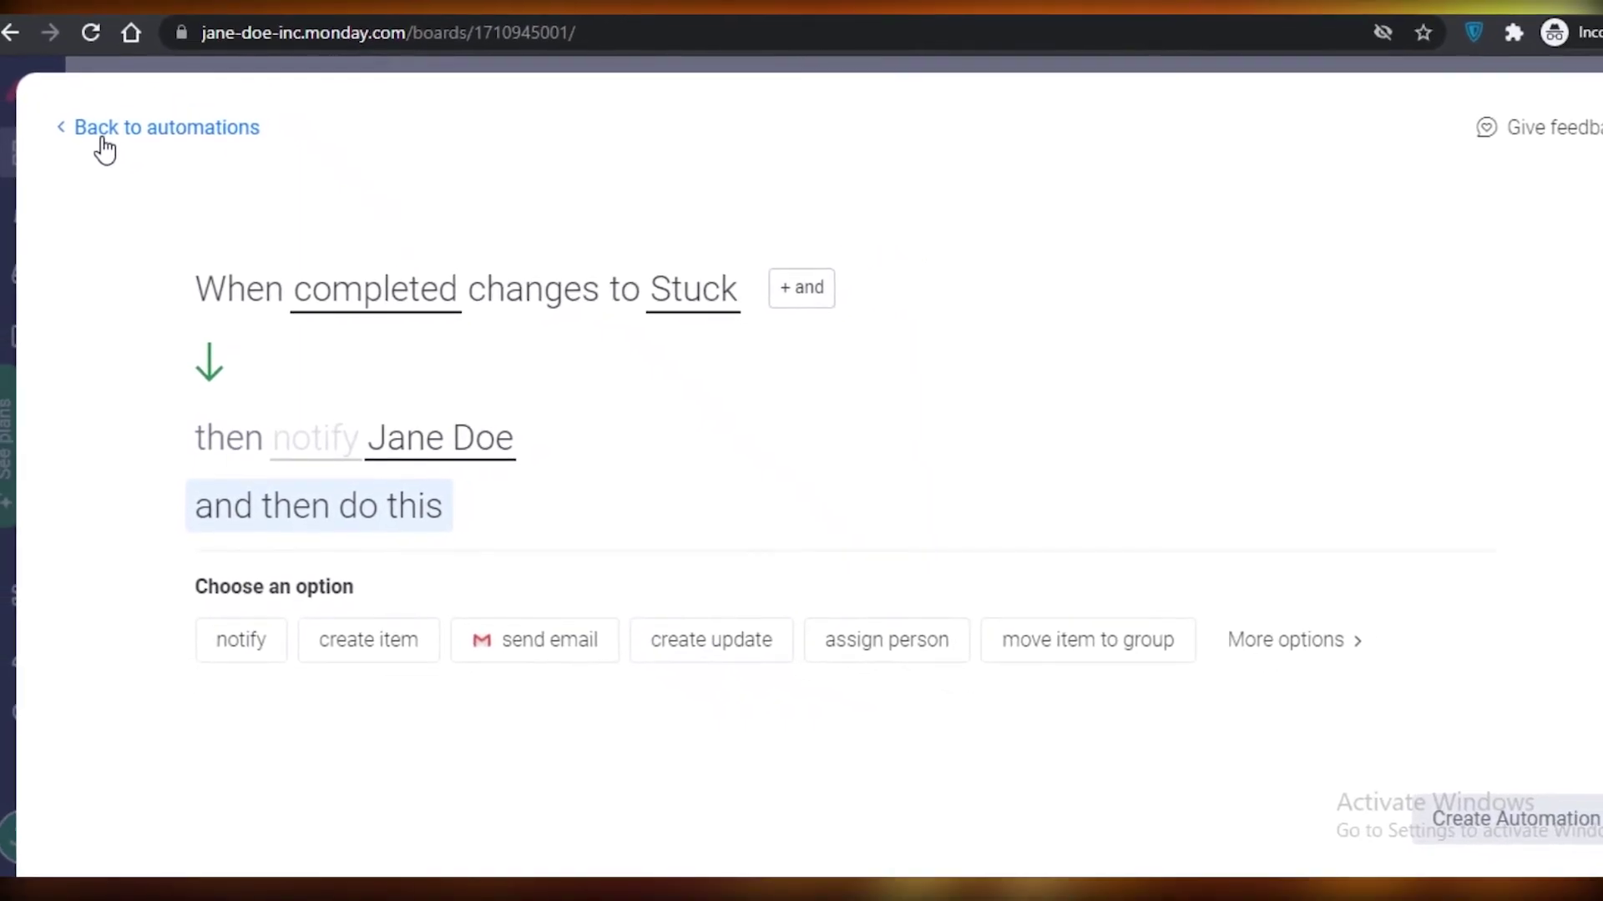
{"action": "left_click", "coordinate": [83, 129]}
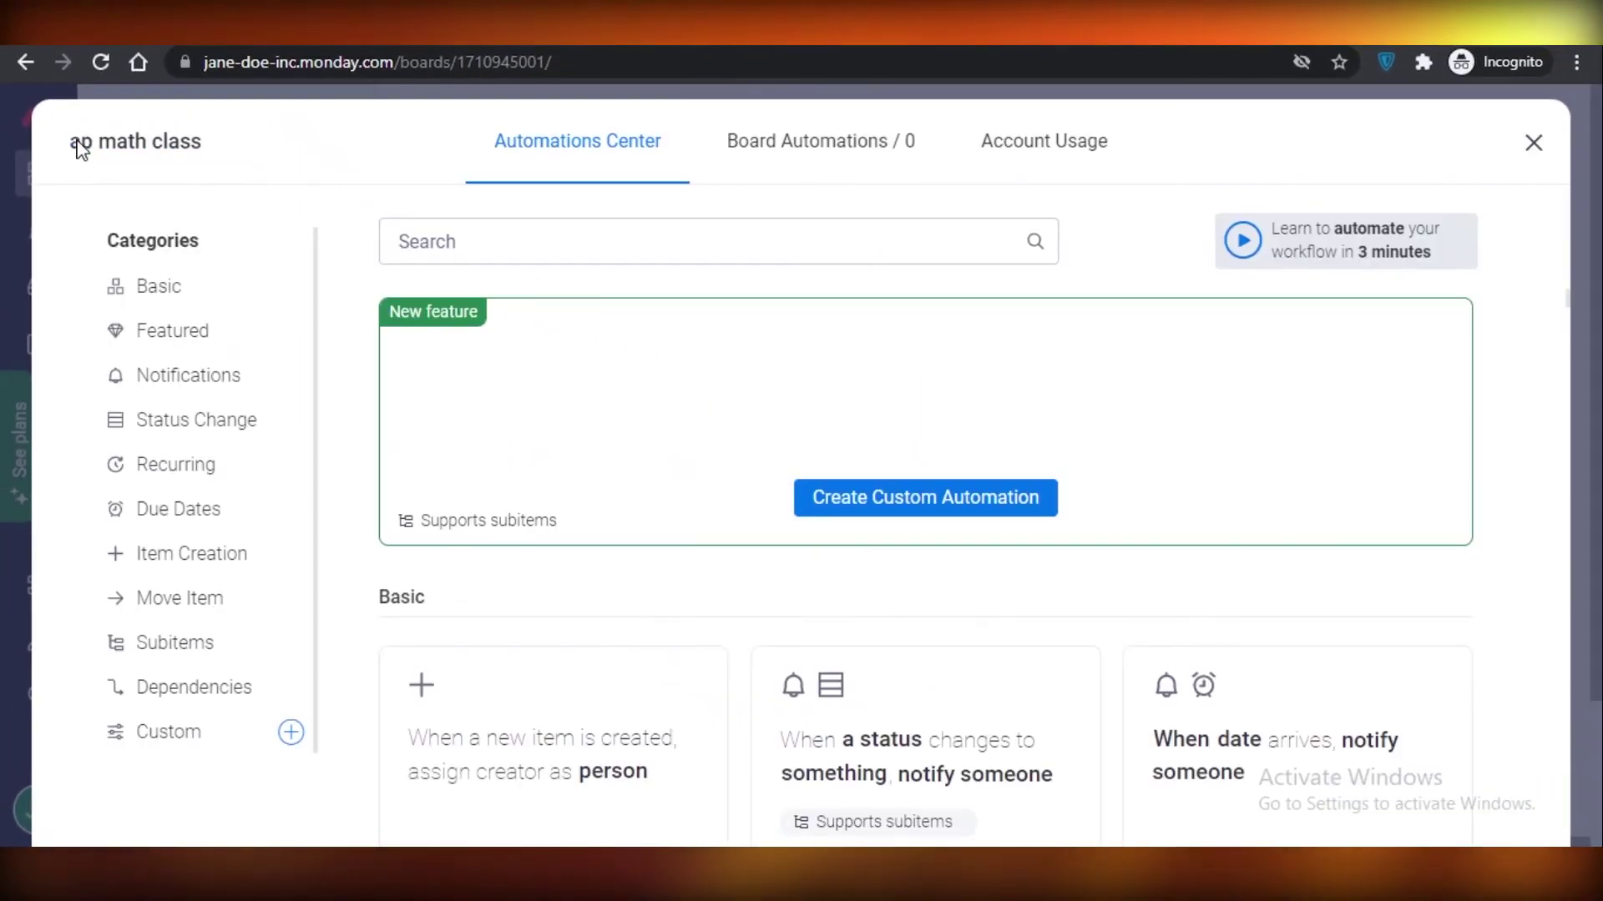
{"action": "left_click", "coordinate": [1535, 144]}
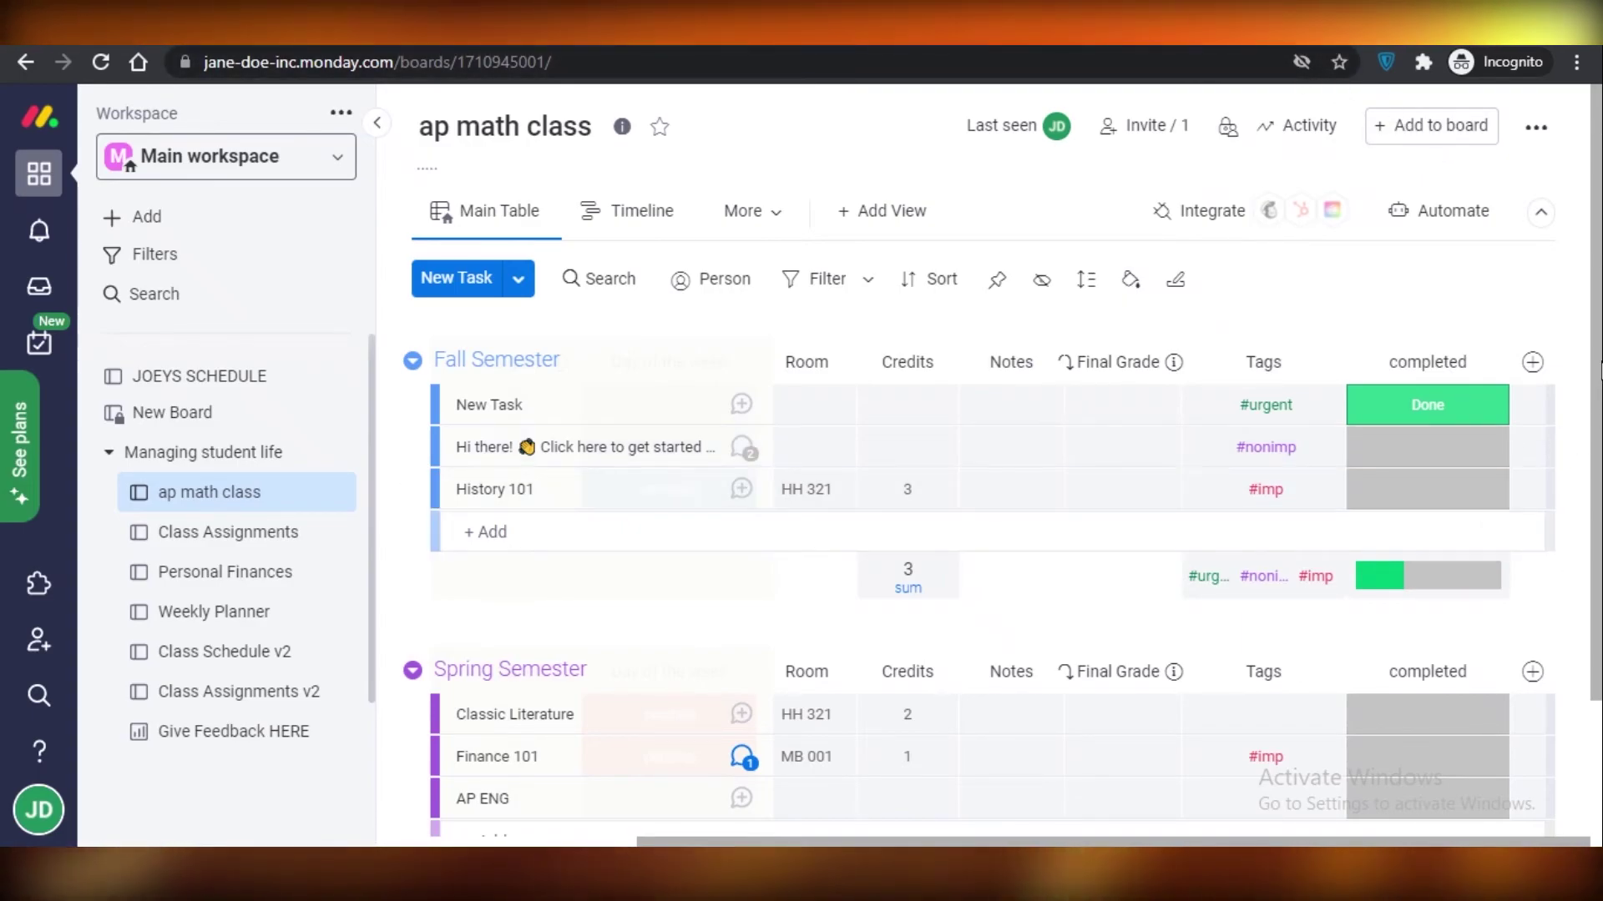
Look over the ap math class board, and check the Notifications and the Inbox
{"action": "scroll", "coordinate": [1517, 347], "scroll_direction": "down", "scroll_amount": 2}
{"action": "scroll", "coordinate": [593, 564], "scroll_direction": "up", "scroll_amount": 2}
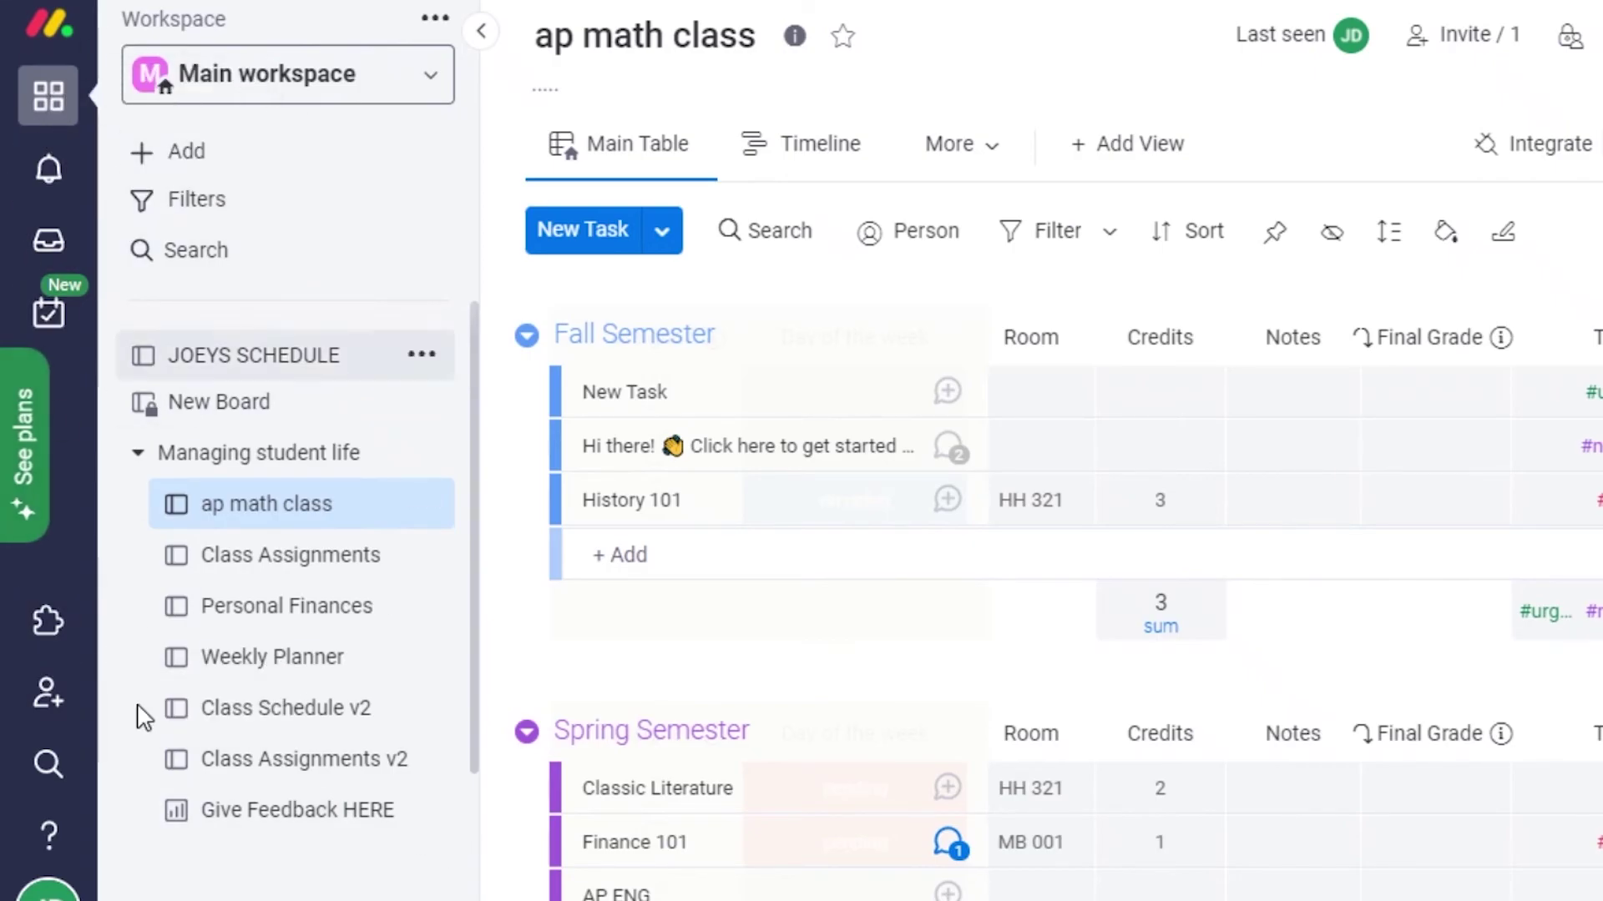
{"action": "left_click", "coordinate": [48, 169]}
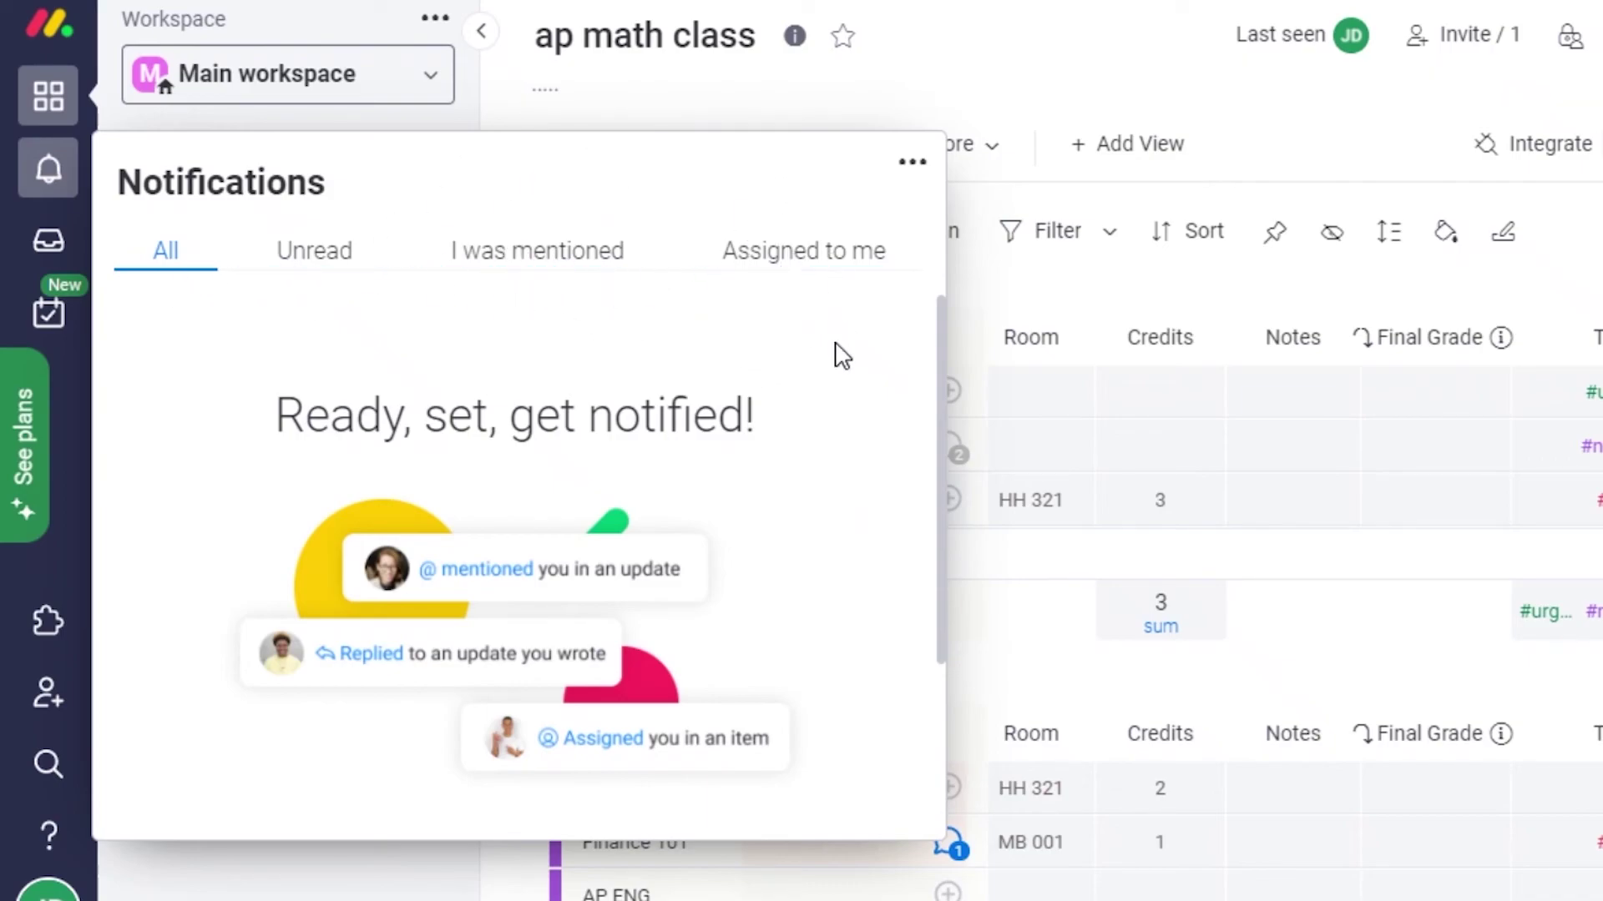
{"action": "left_click", "coordinate": [46, 242]}
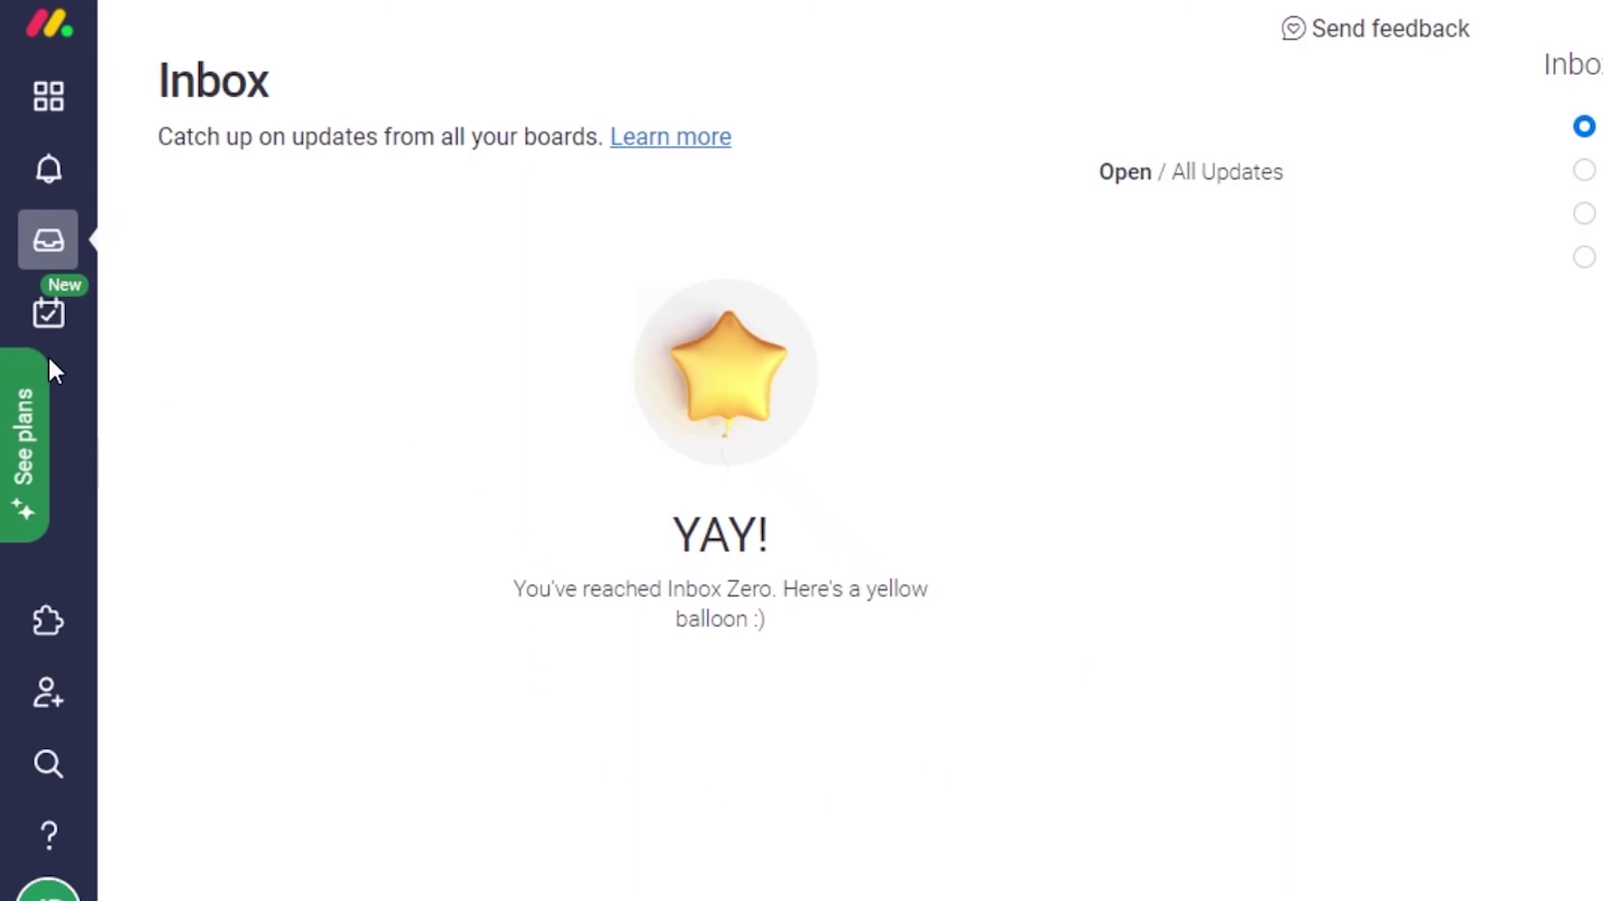
Open My Work, dismiss its welcome message, and review the assigned items from Overdue to Without a date
{"action": "left_click", "coordinate": [52, 315]}
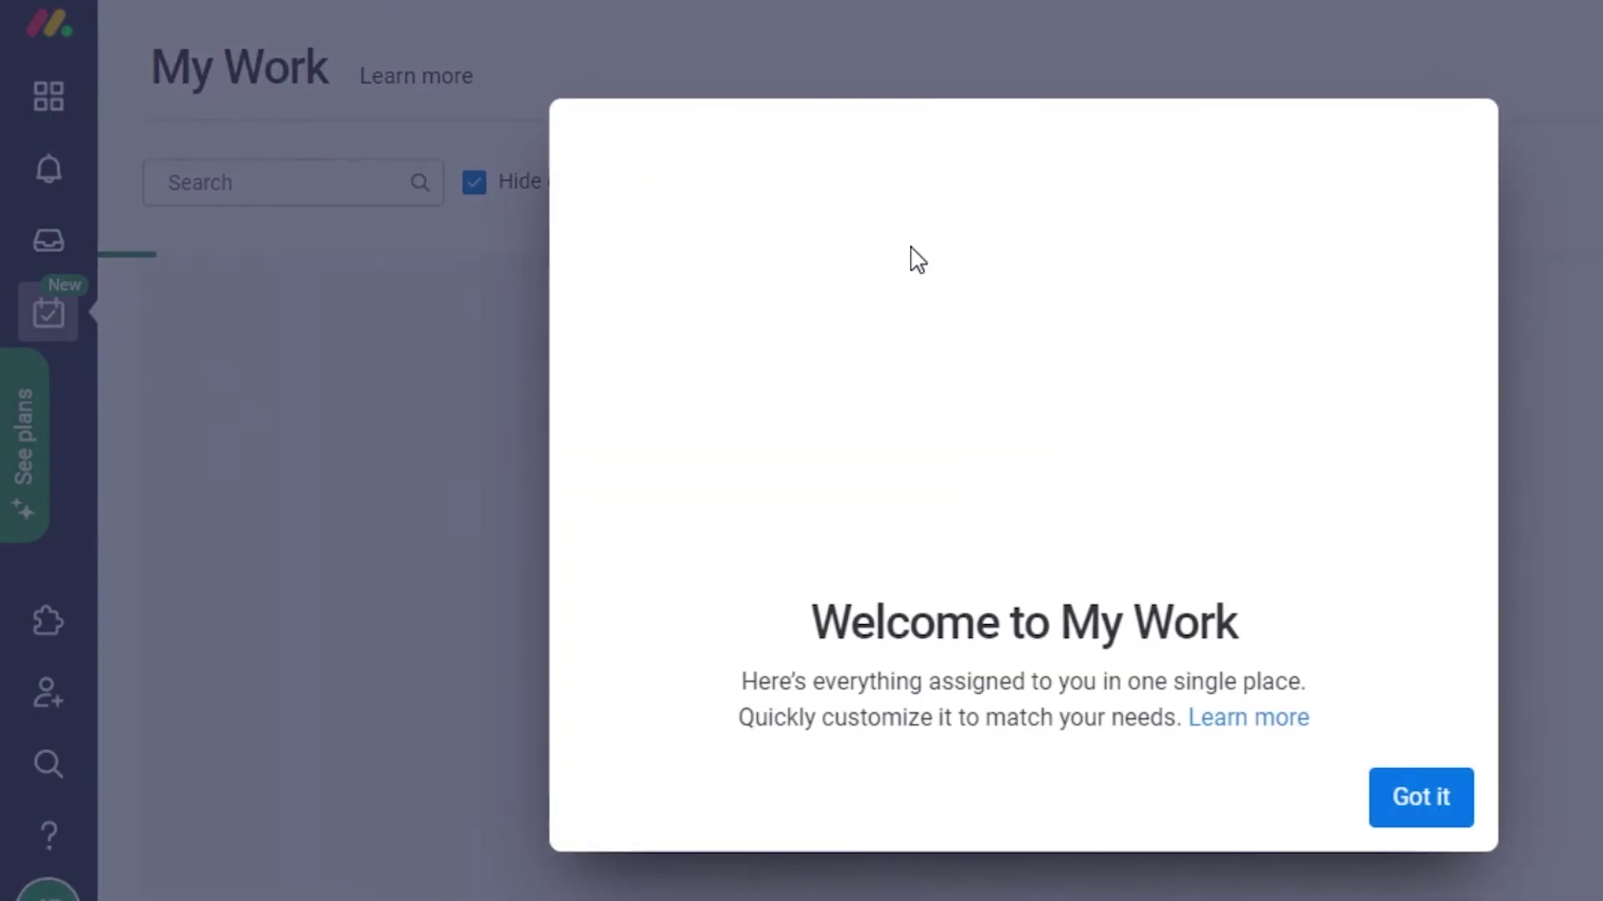
{"action": "left_click", "coordinate": [1420, 794]}
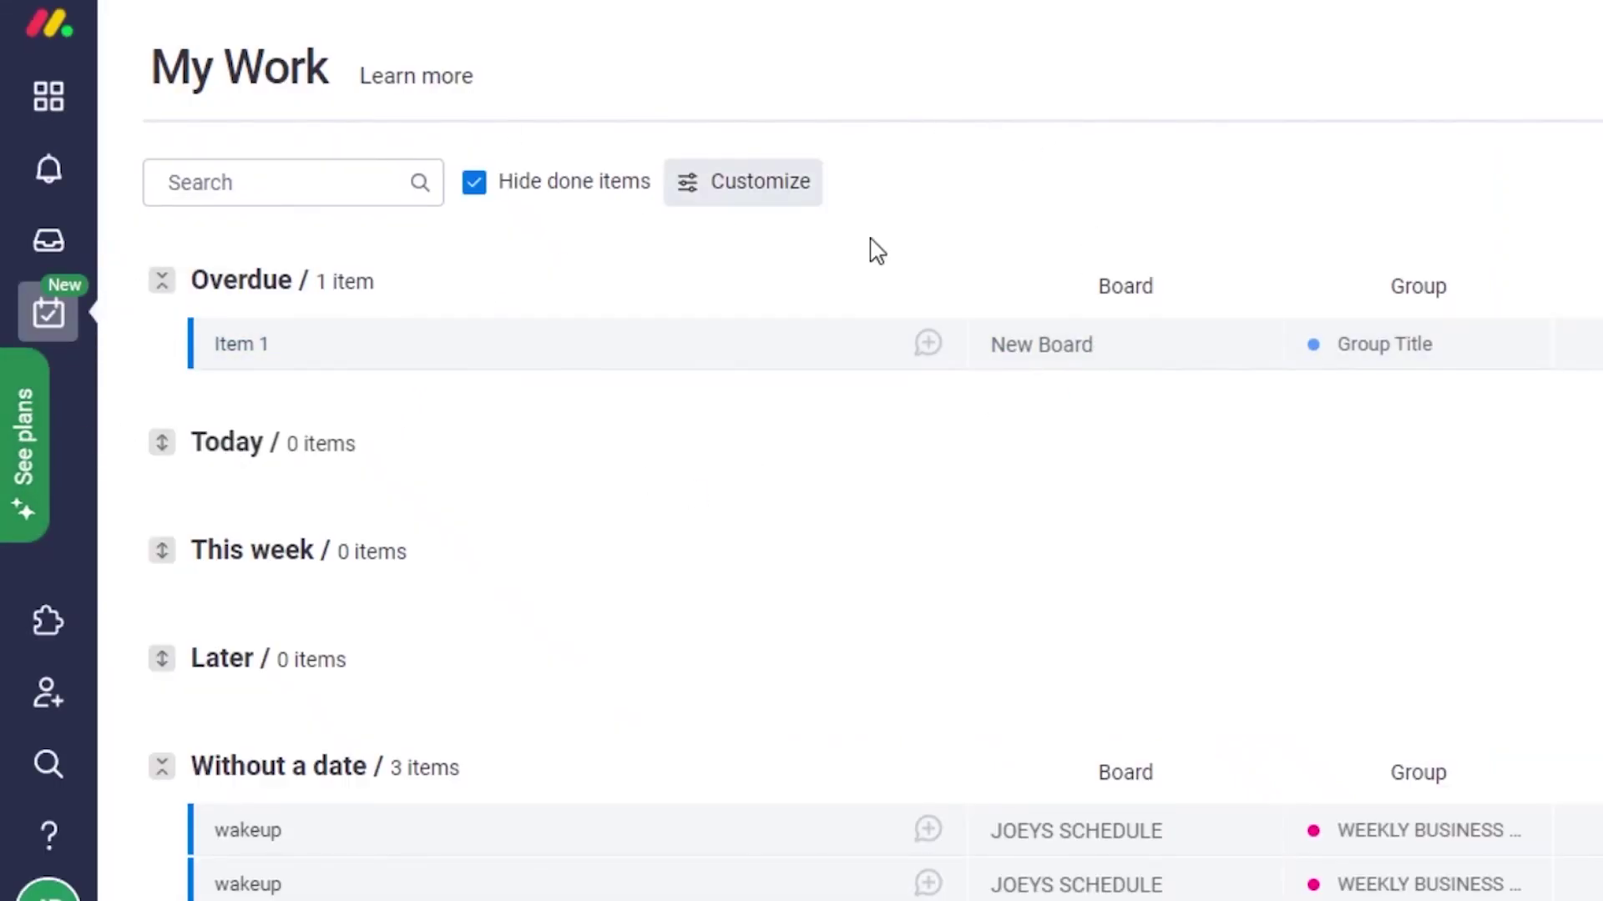
{"action": "scroll", "coordinate": [622, 494], "scroll_direction": "down", "scroll_amount": 1}
{"action": "scroll", "coordinate": [833, 282], "scroll_direction": "up", "scroll_amount": 1}
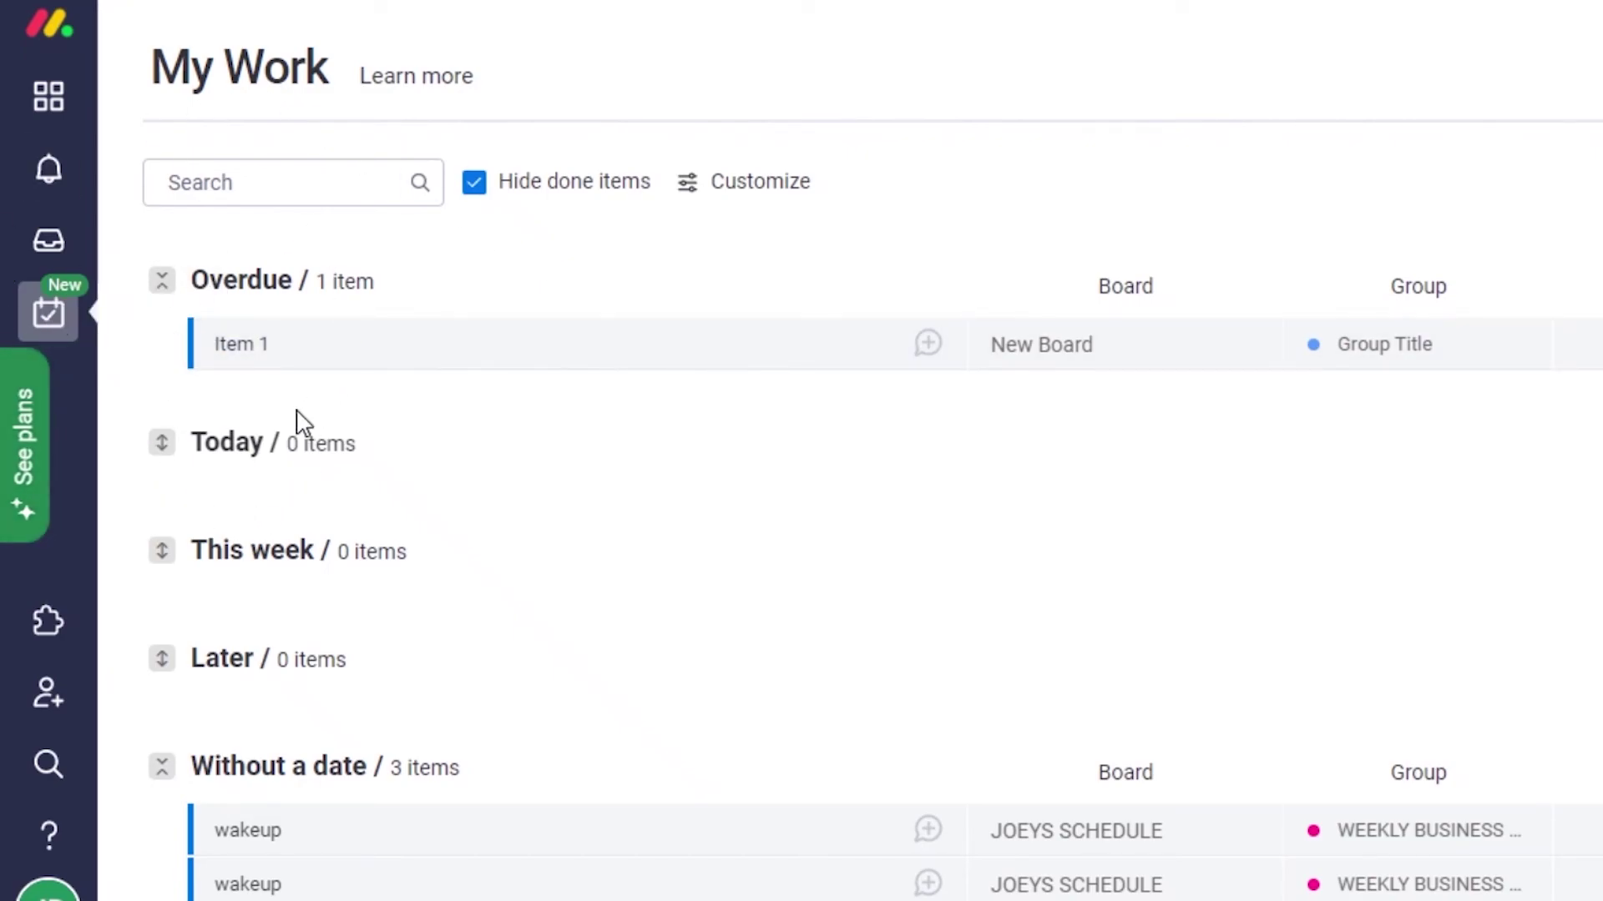
{"action": "scroll", "coordinate": [471, 349], "scroll_direction": "down", "scroll_amount": 2}
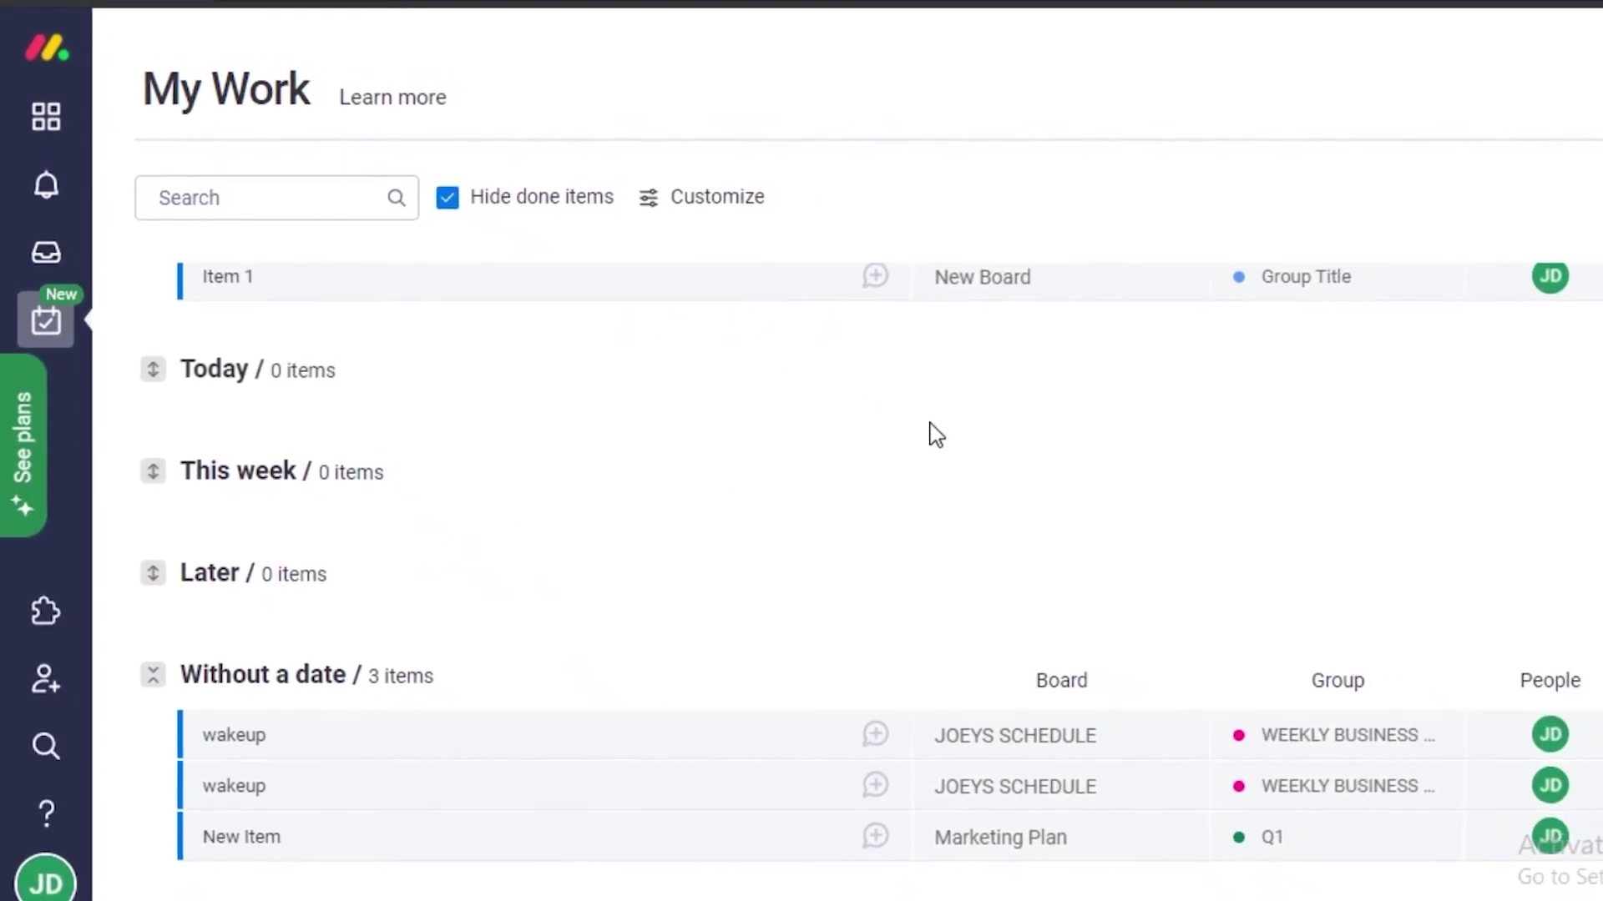
{"action": "scroll", "coordinate": [1076, 526], "scroll_direction": "up", "scroll_amount": 2}
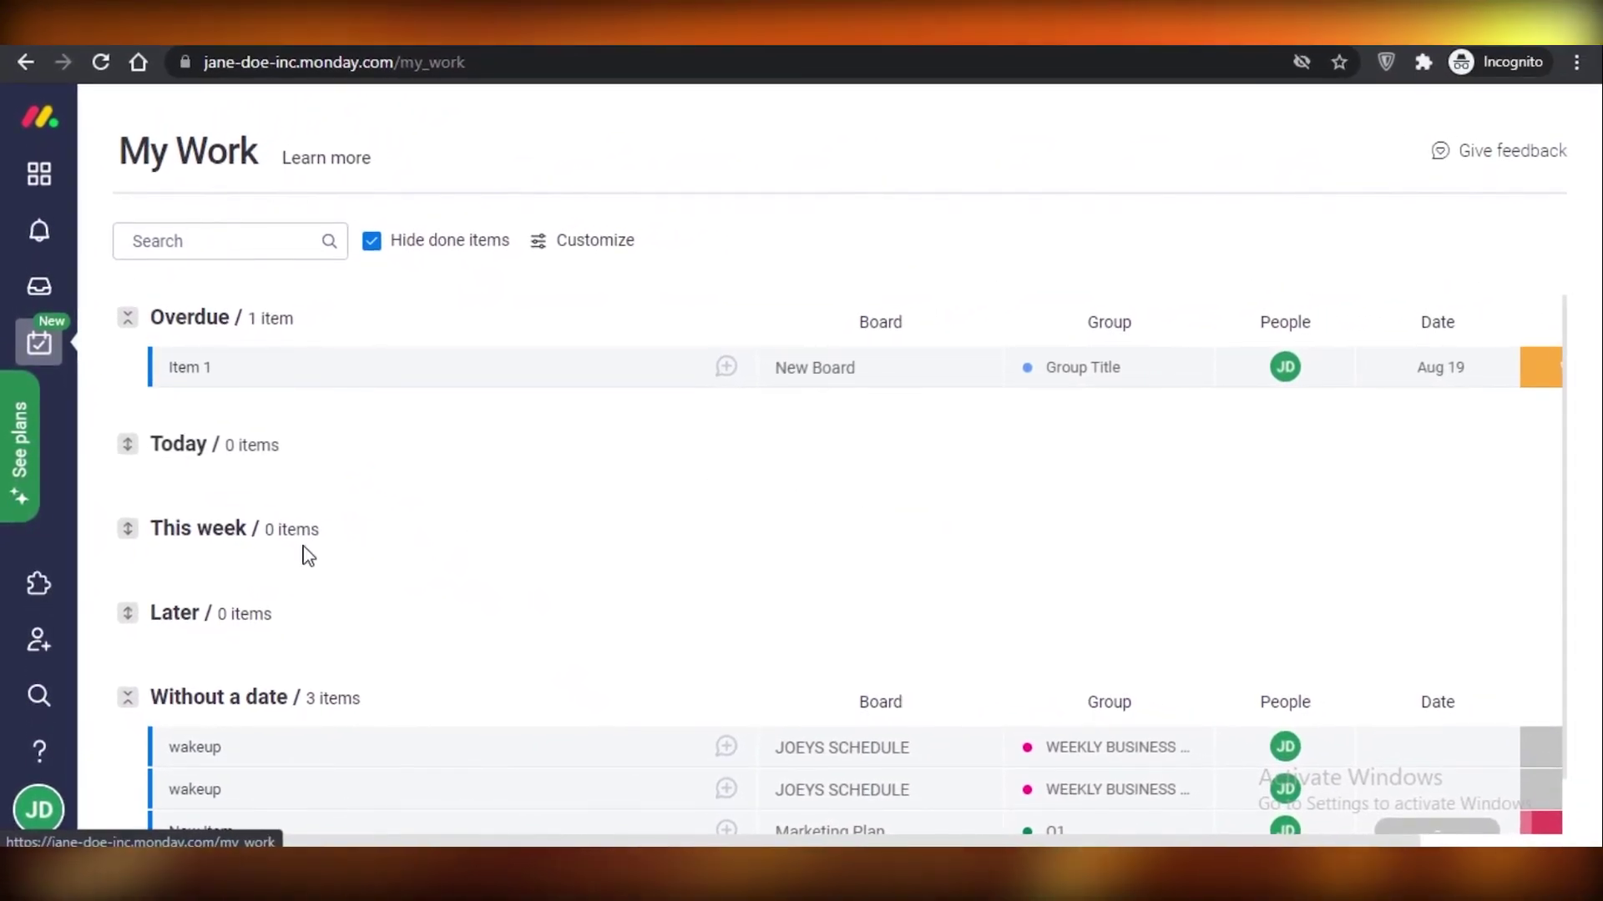
View the apps marketplace and the form for inviting new members, closing each without making changes
{"action": "left_click", "coordinate": [40, 587]}
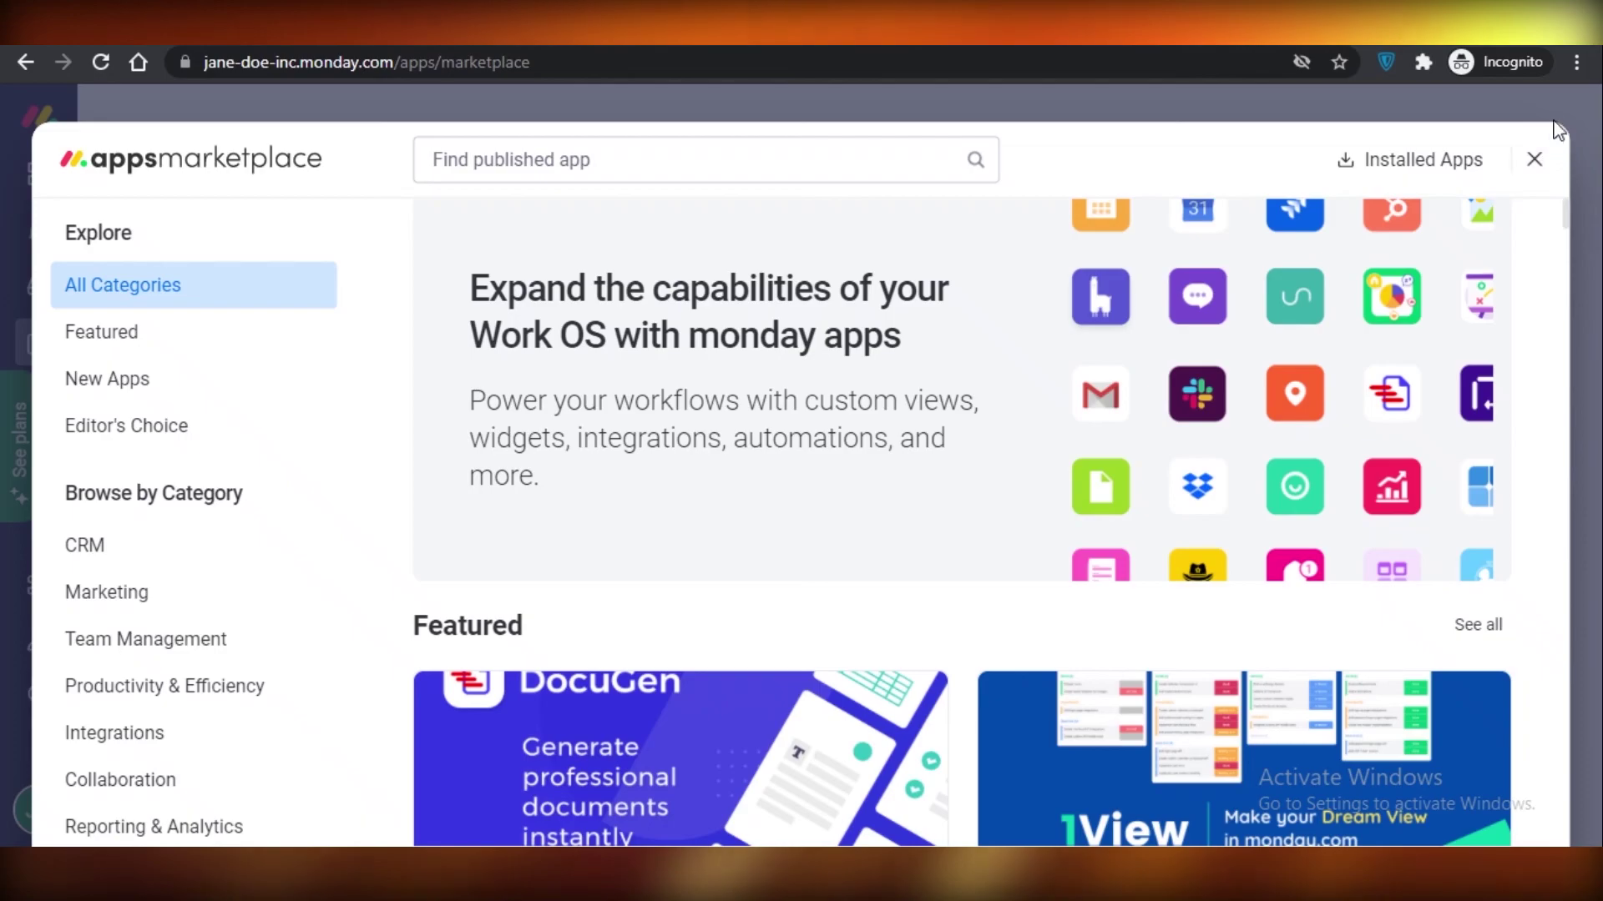
{"action": "left_click", "coordinate": [1536, 172]}
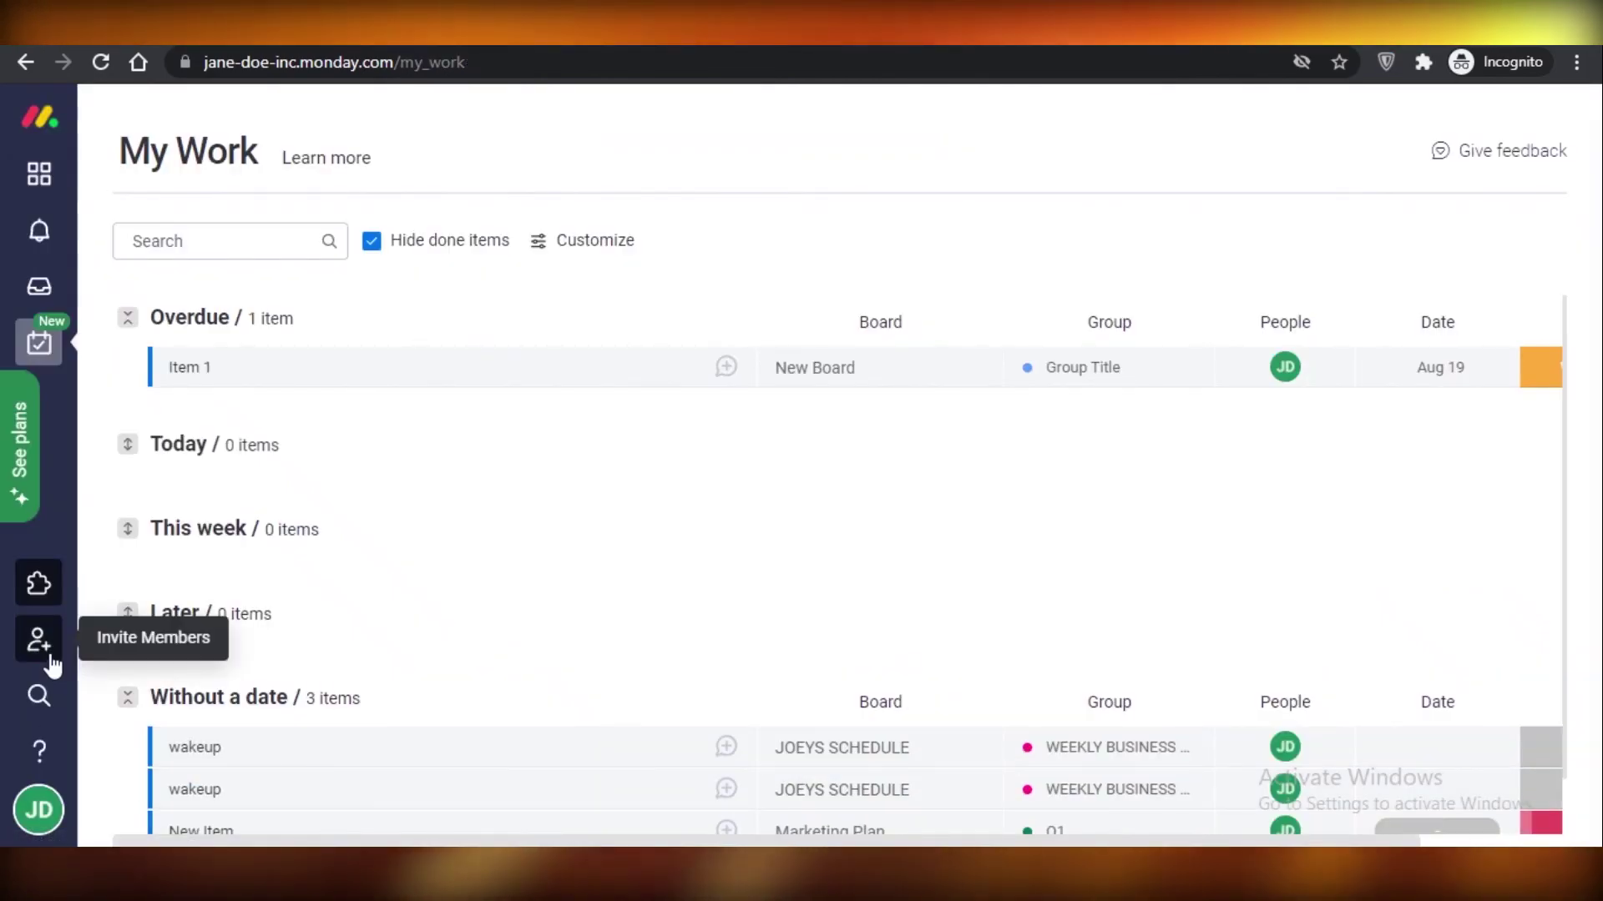
{"action": "left_click", "coordinate": [39, 641]}
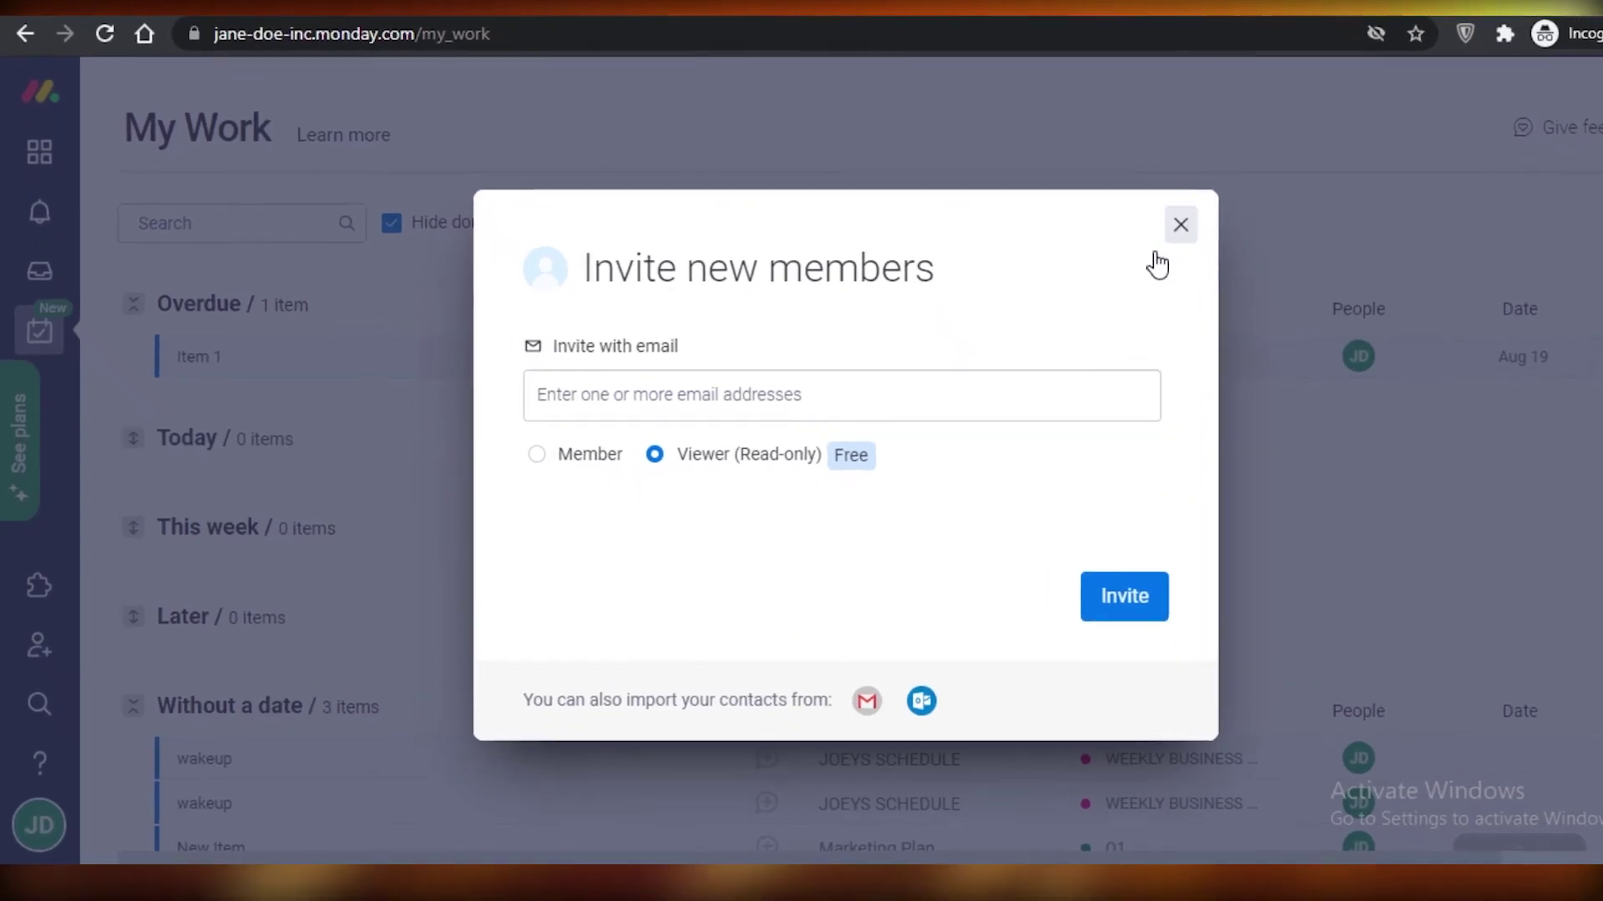
{"action": "left_click", "coordinate": [1180, 224]}
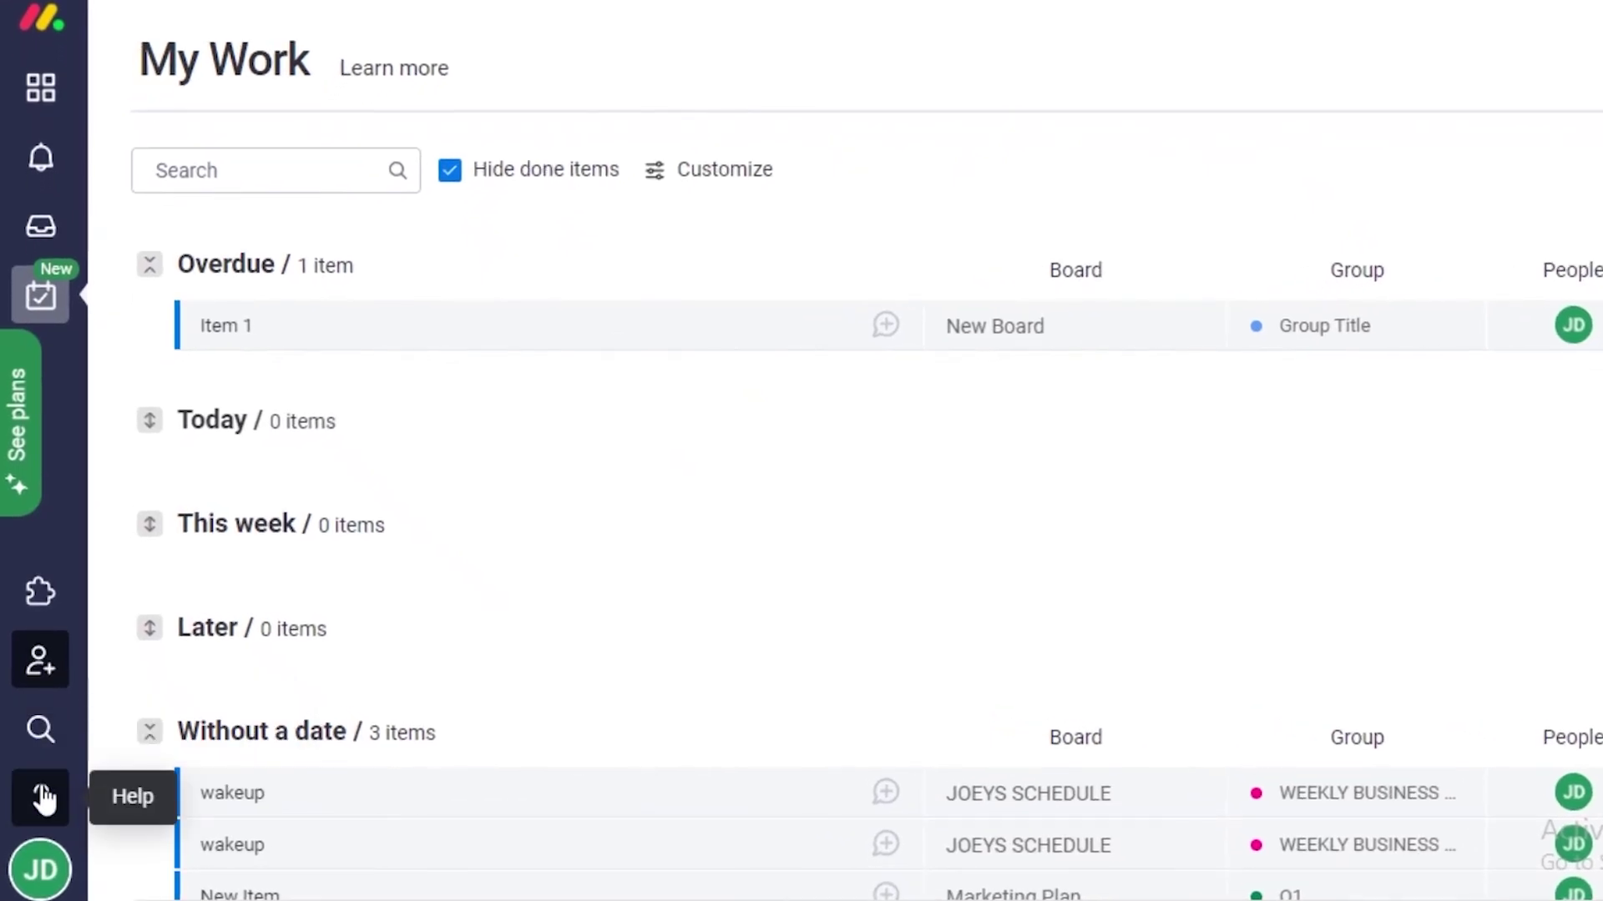
Open the account's profile page and change the interface theme to Dark
{"action": "left_click", "coordinate": [38, 876]}
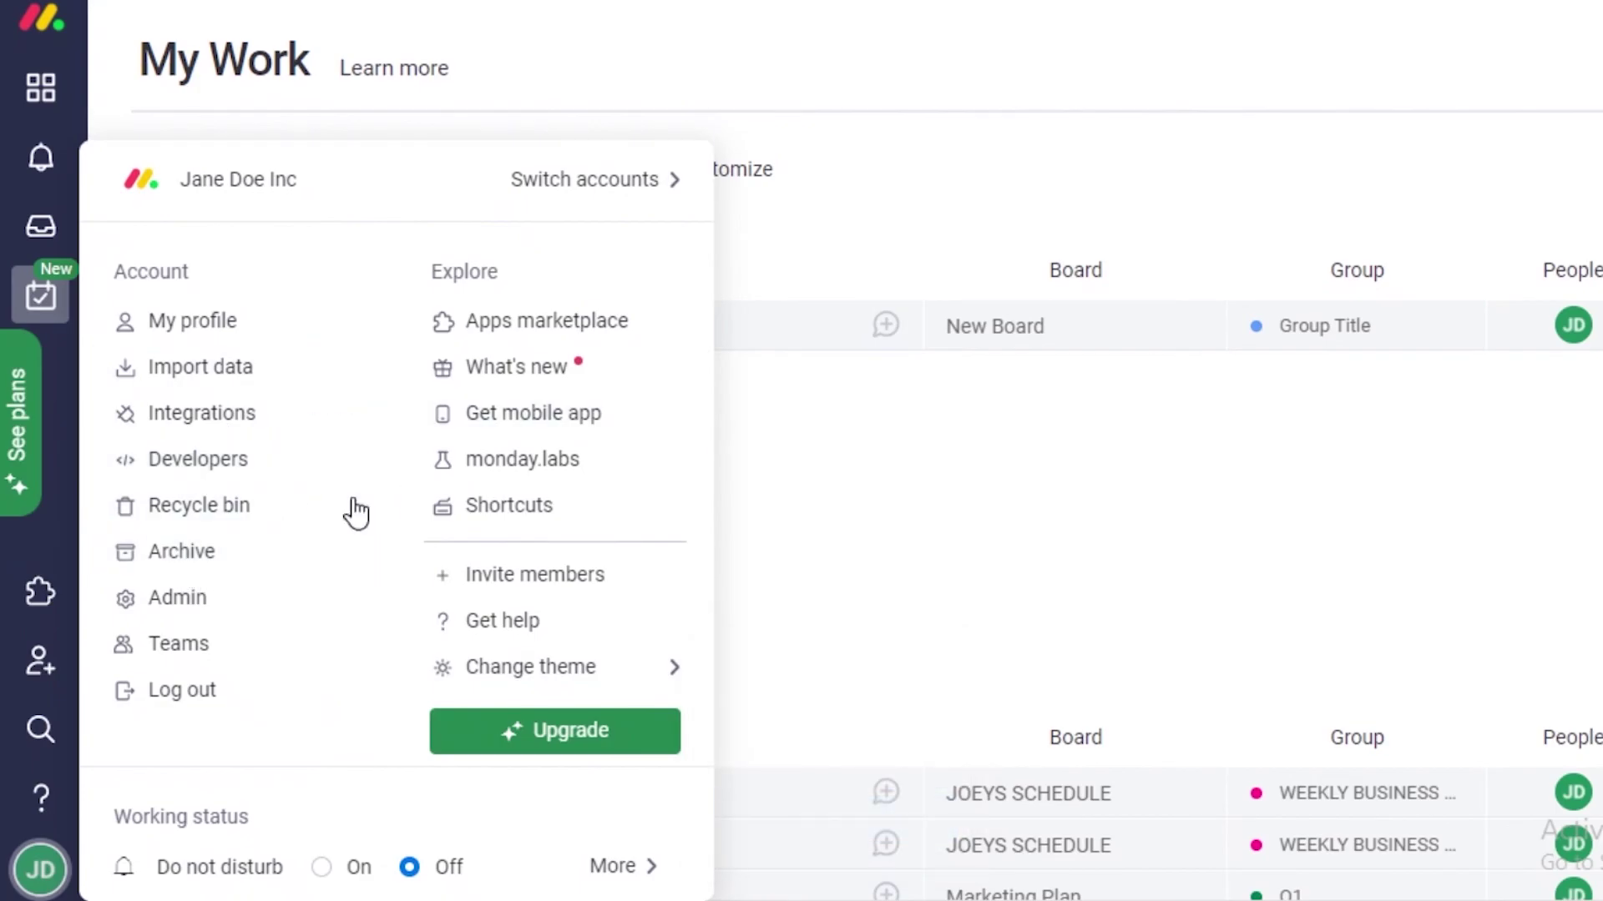
{"action": "left_click", "coordinate": [222, 335]}
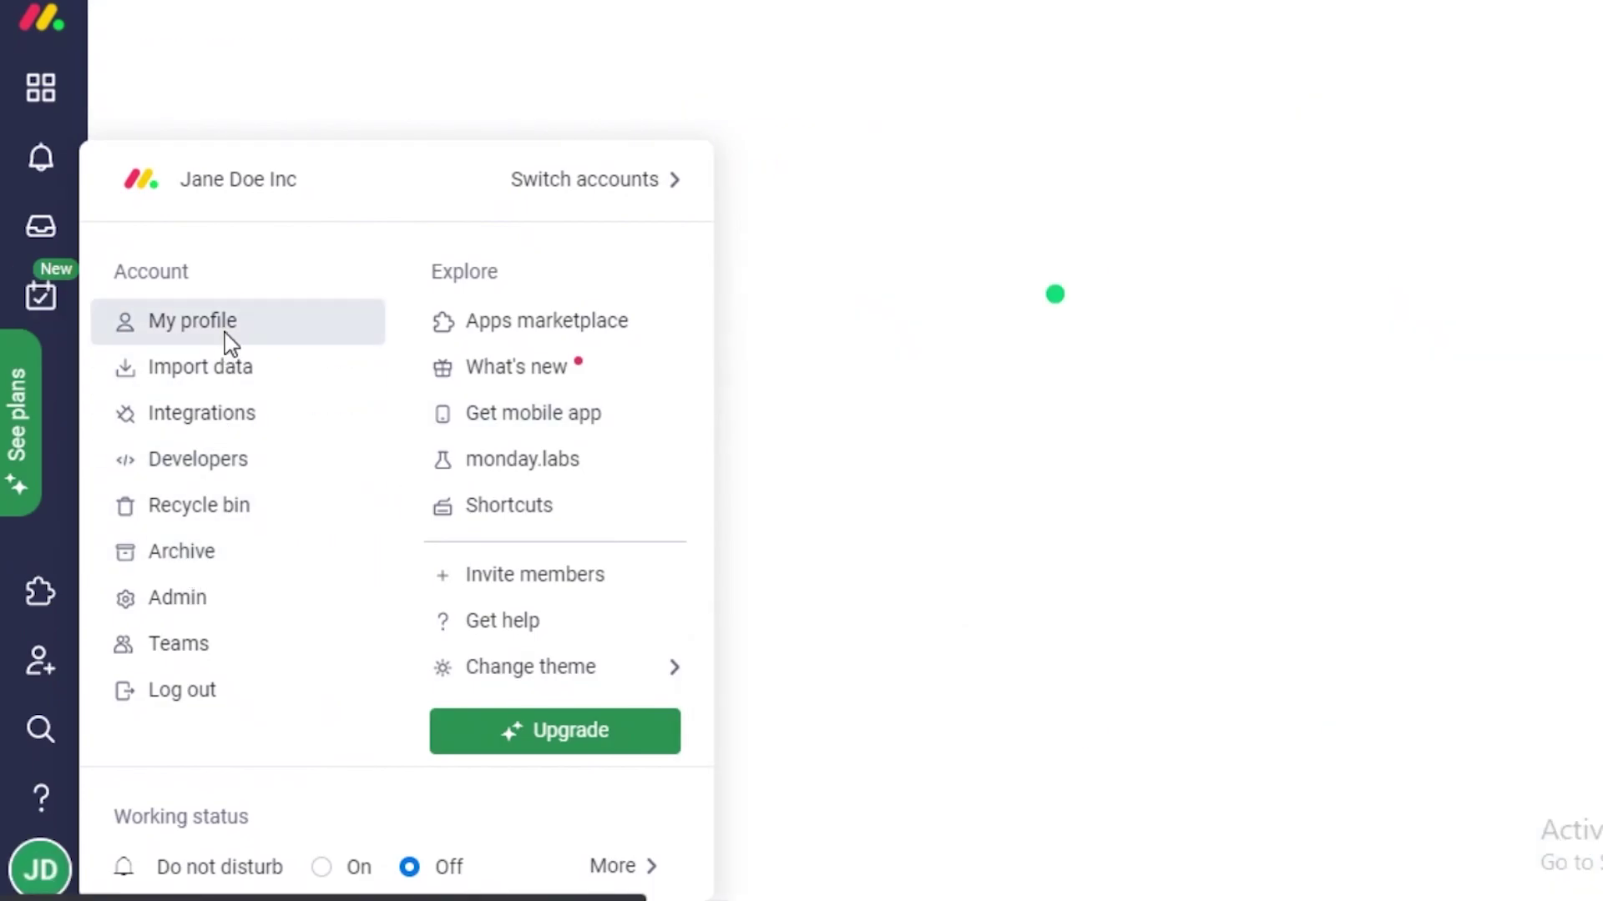
{"action": "left_click", "coordinate": [38, 872]}
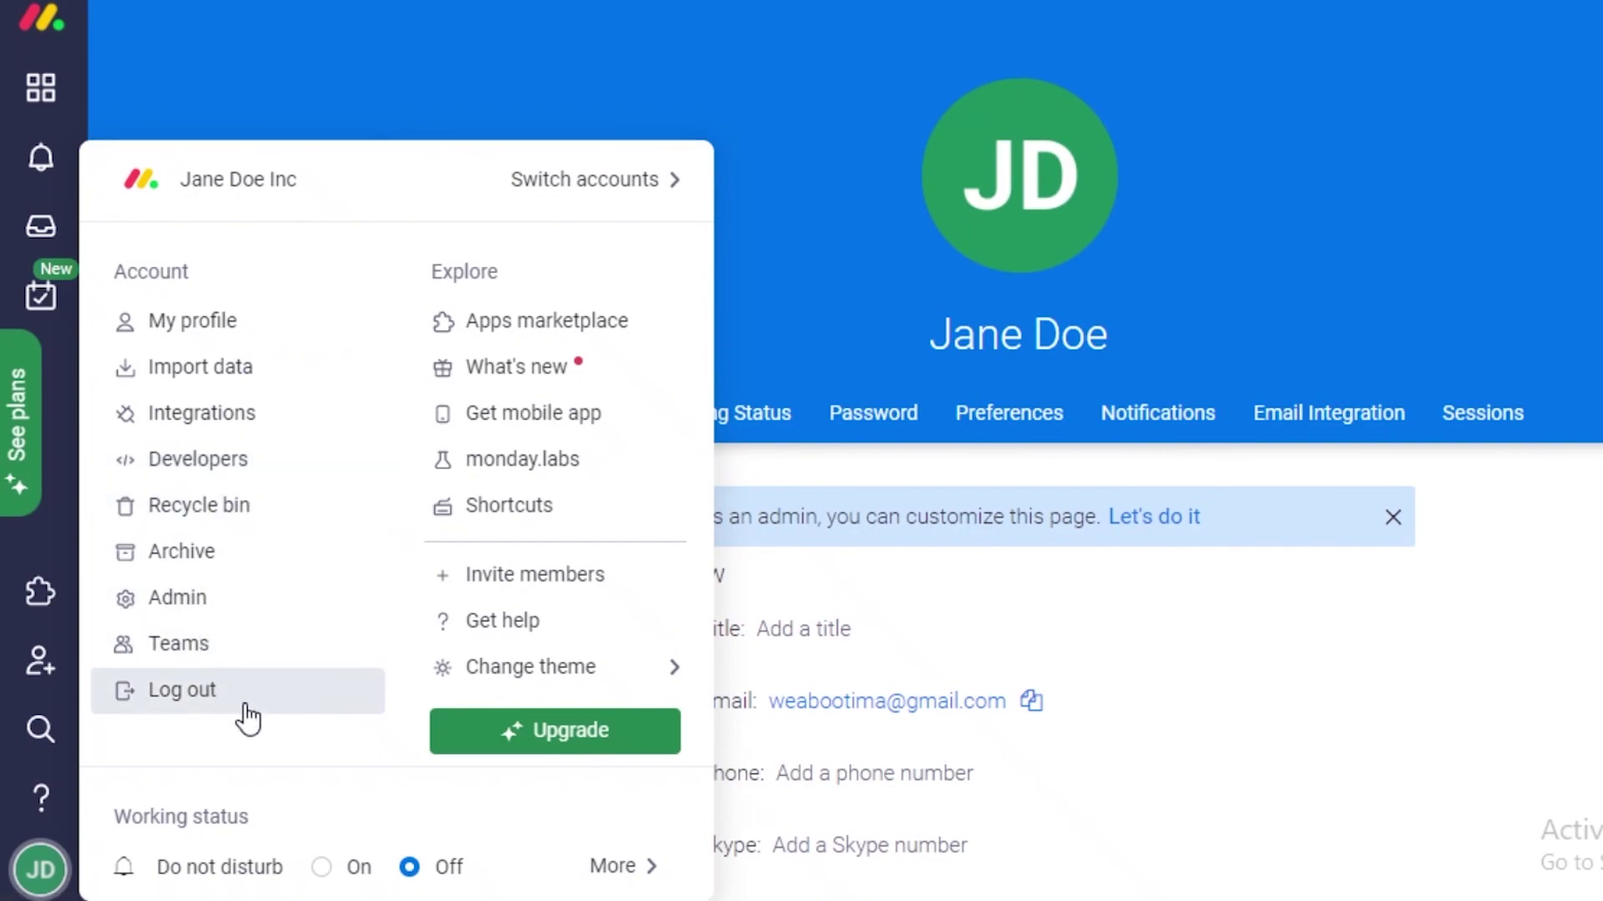
{"action": "mouse_move", "coordinate": [558, 665]}
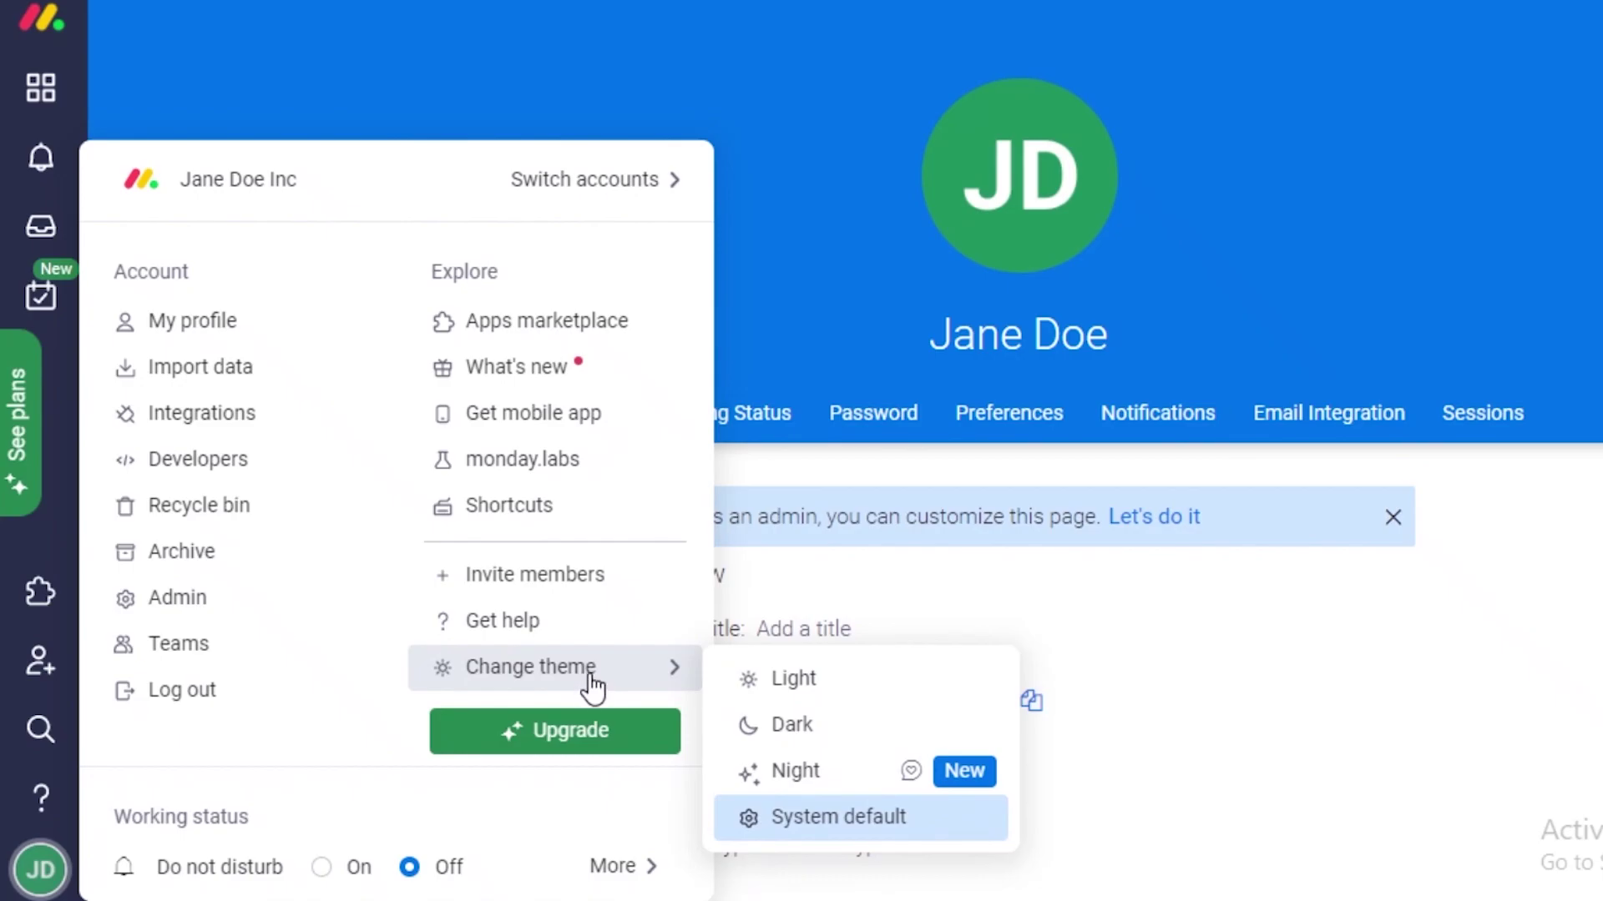
{"action": "left_click", "coordinate": [794, 768]}
Try the Night theme and switch the interface back to Dark
{"action": "left_click", "coordinate": [42, 880]}
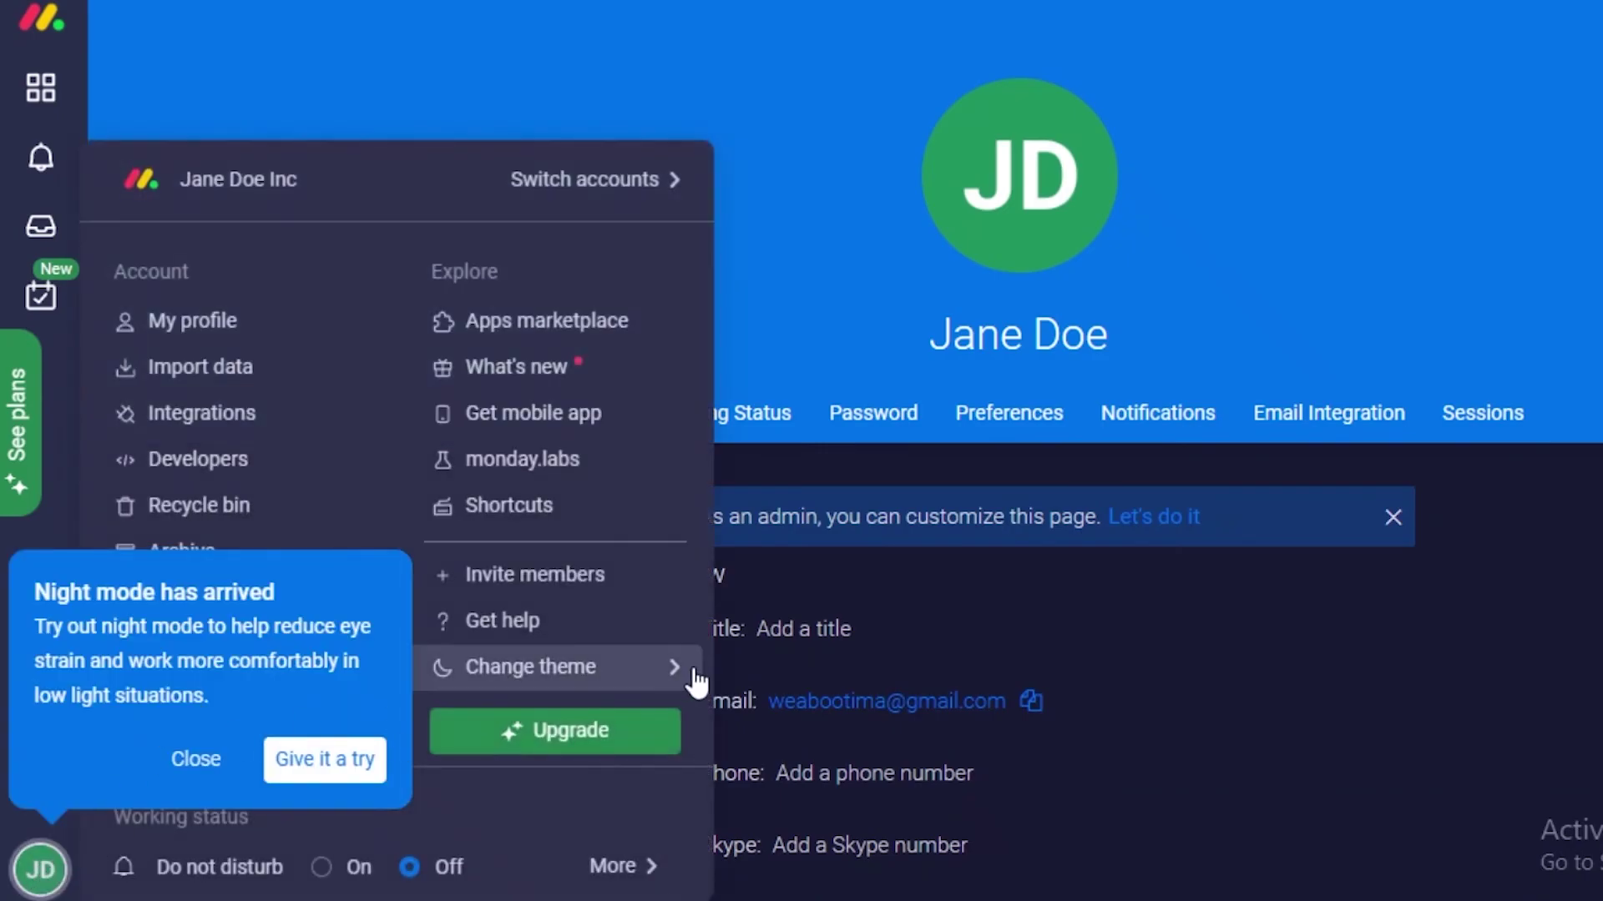
{"action": "mouse_move", "coordinate": [680, 669]}
{"action": "left_click", "coordinate": [829, 782]}
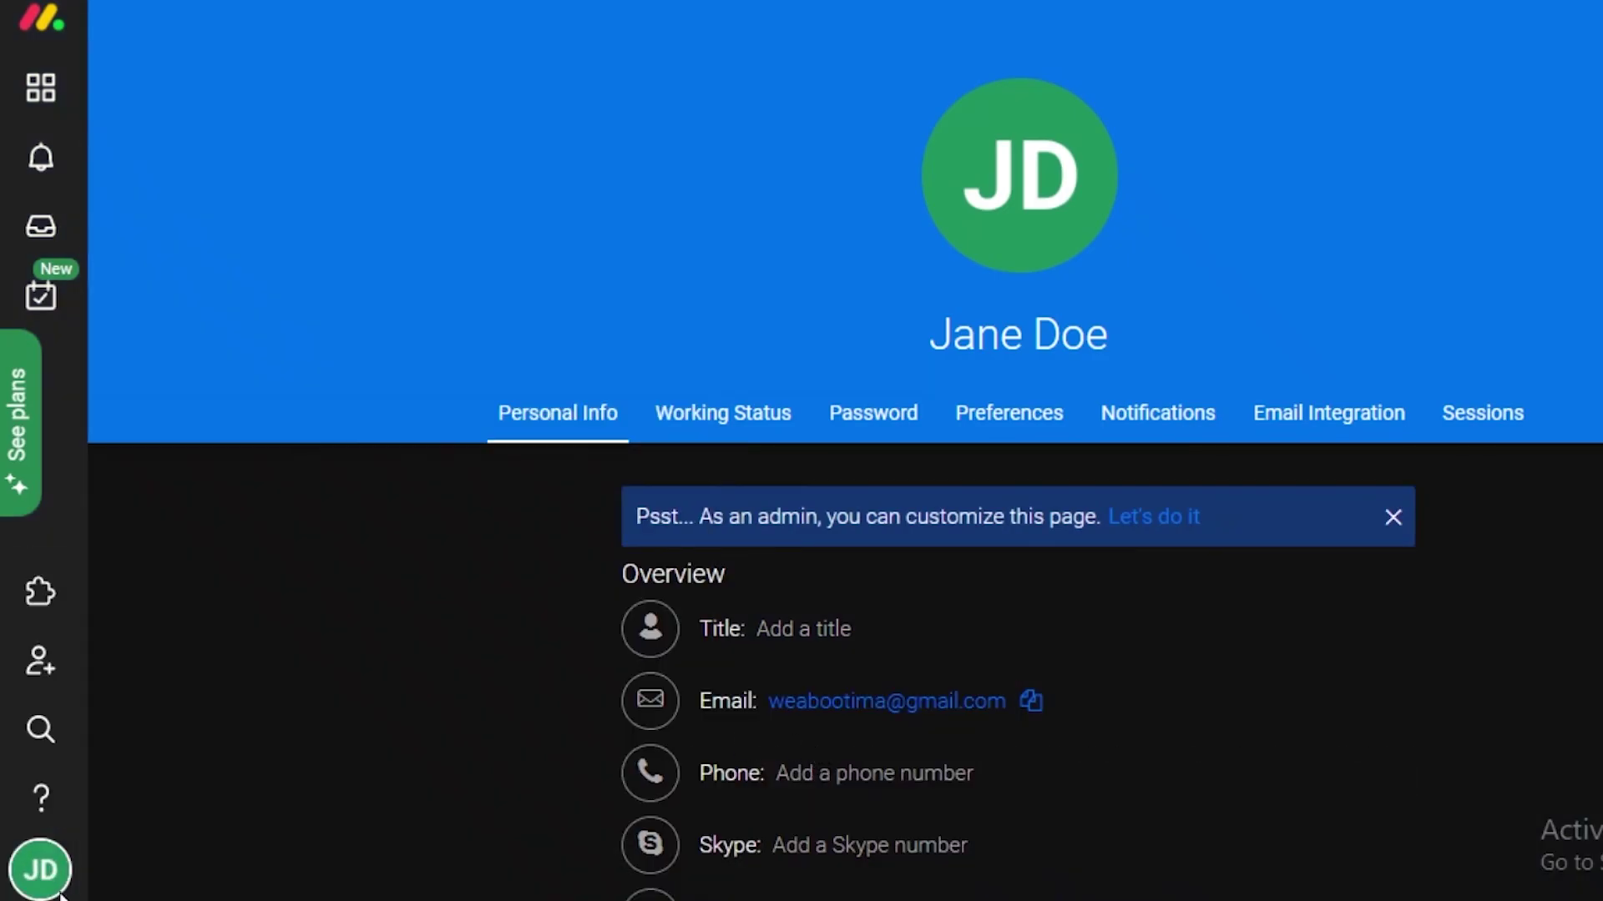
{"action": "left_click", "coordinate": [37, 877]}
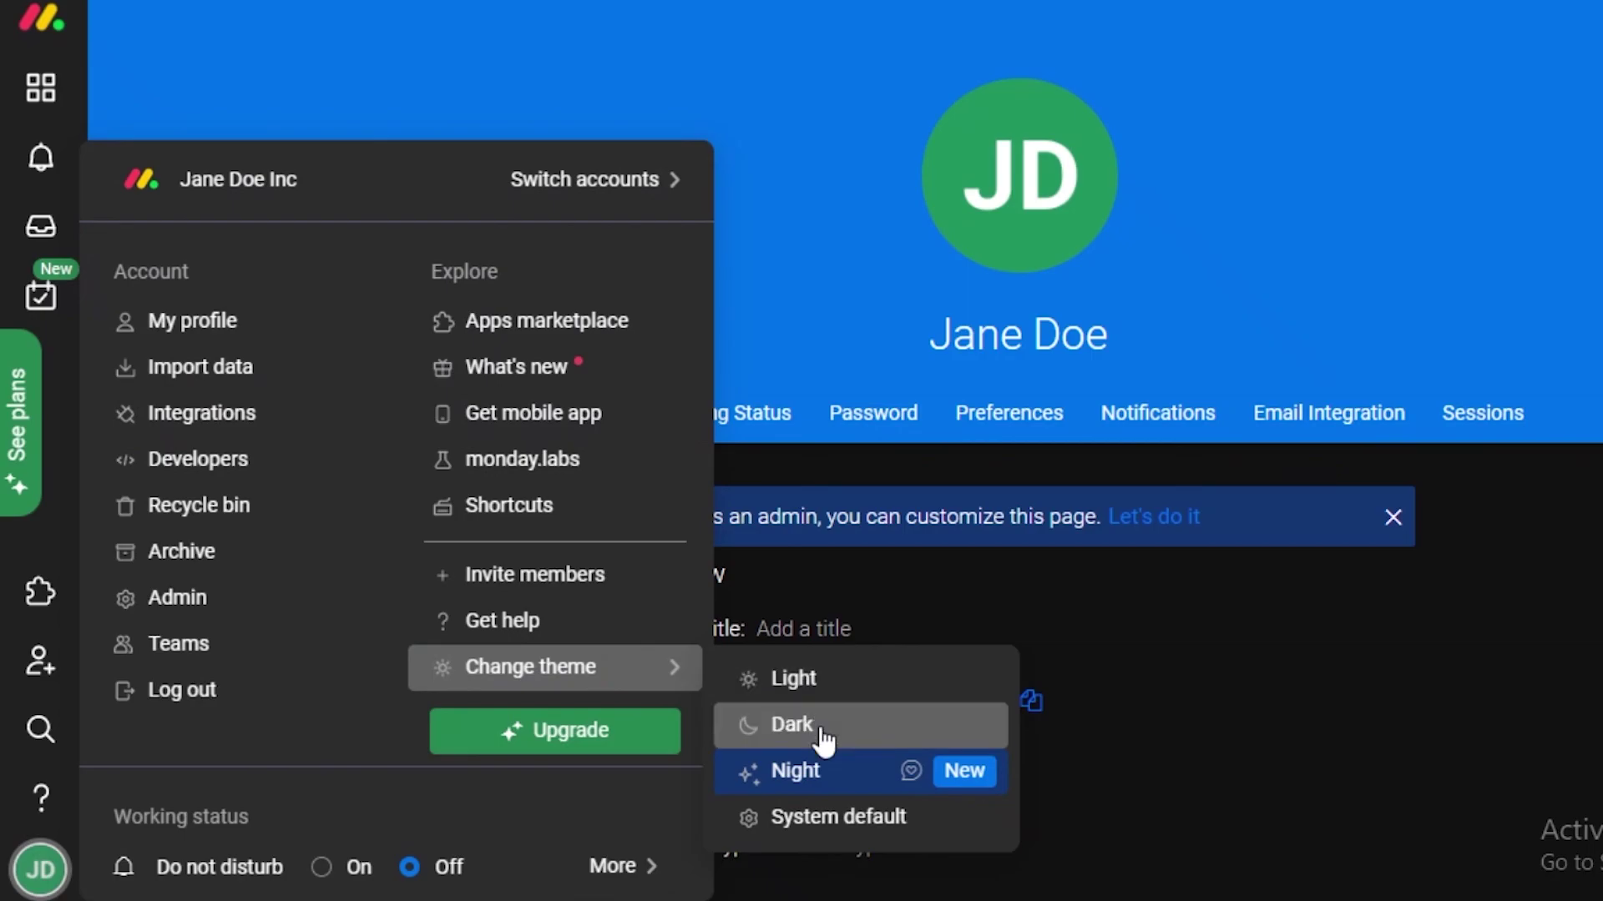
{"action": "left_click", "coordinate": [824, 740]}
Look through the account options and the profile's personal info, and view the Working Status settings
{"action": "left_click", "coordinate": [40, 868]}
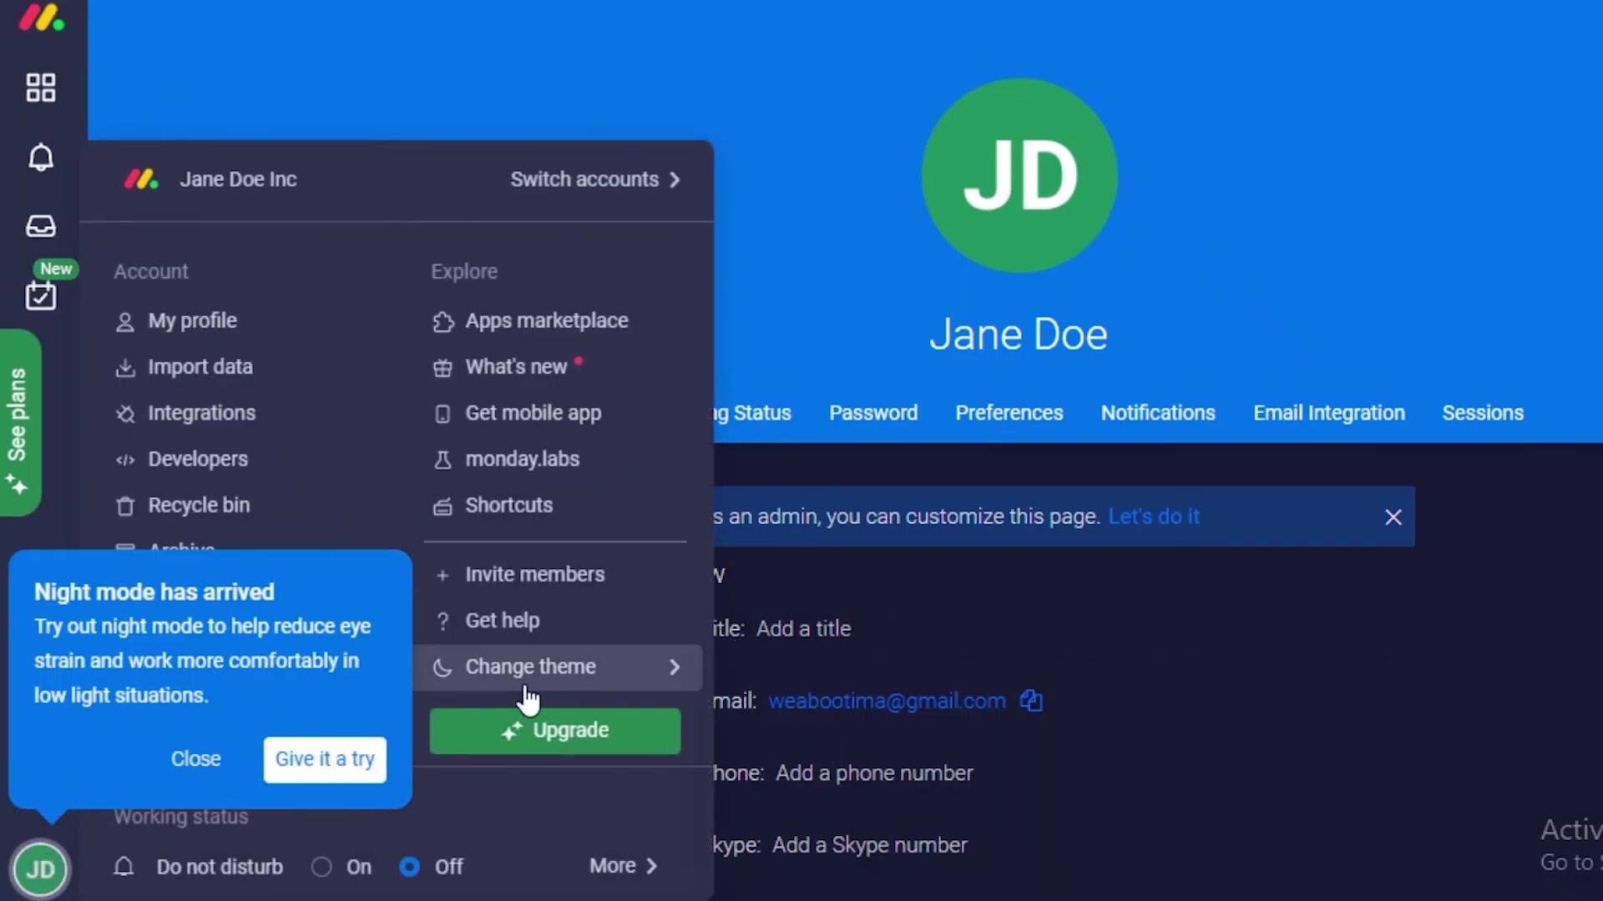
{"action": "mouse_move", "coordinate": [529, 666]}
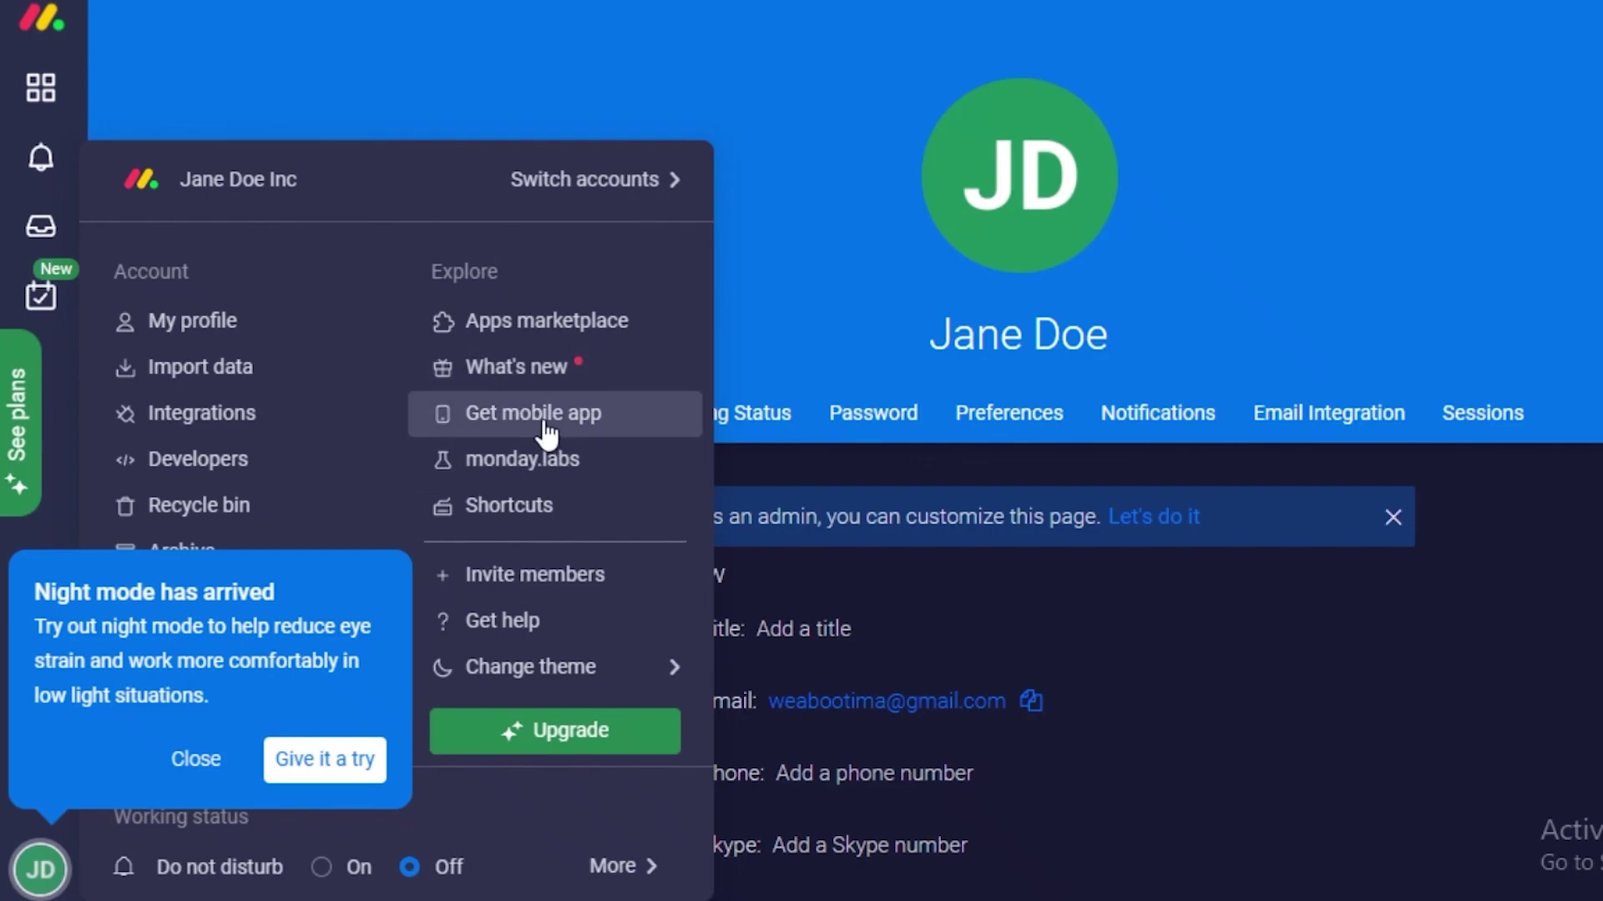
{"action": "left_click", "coordinate": [1280, 687]}
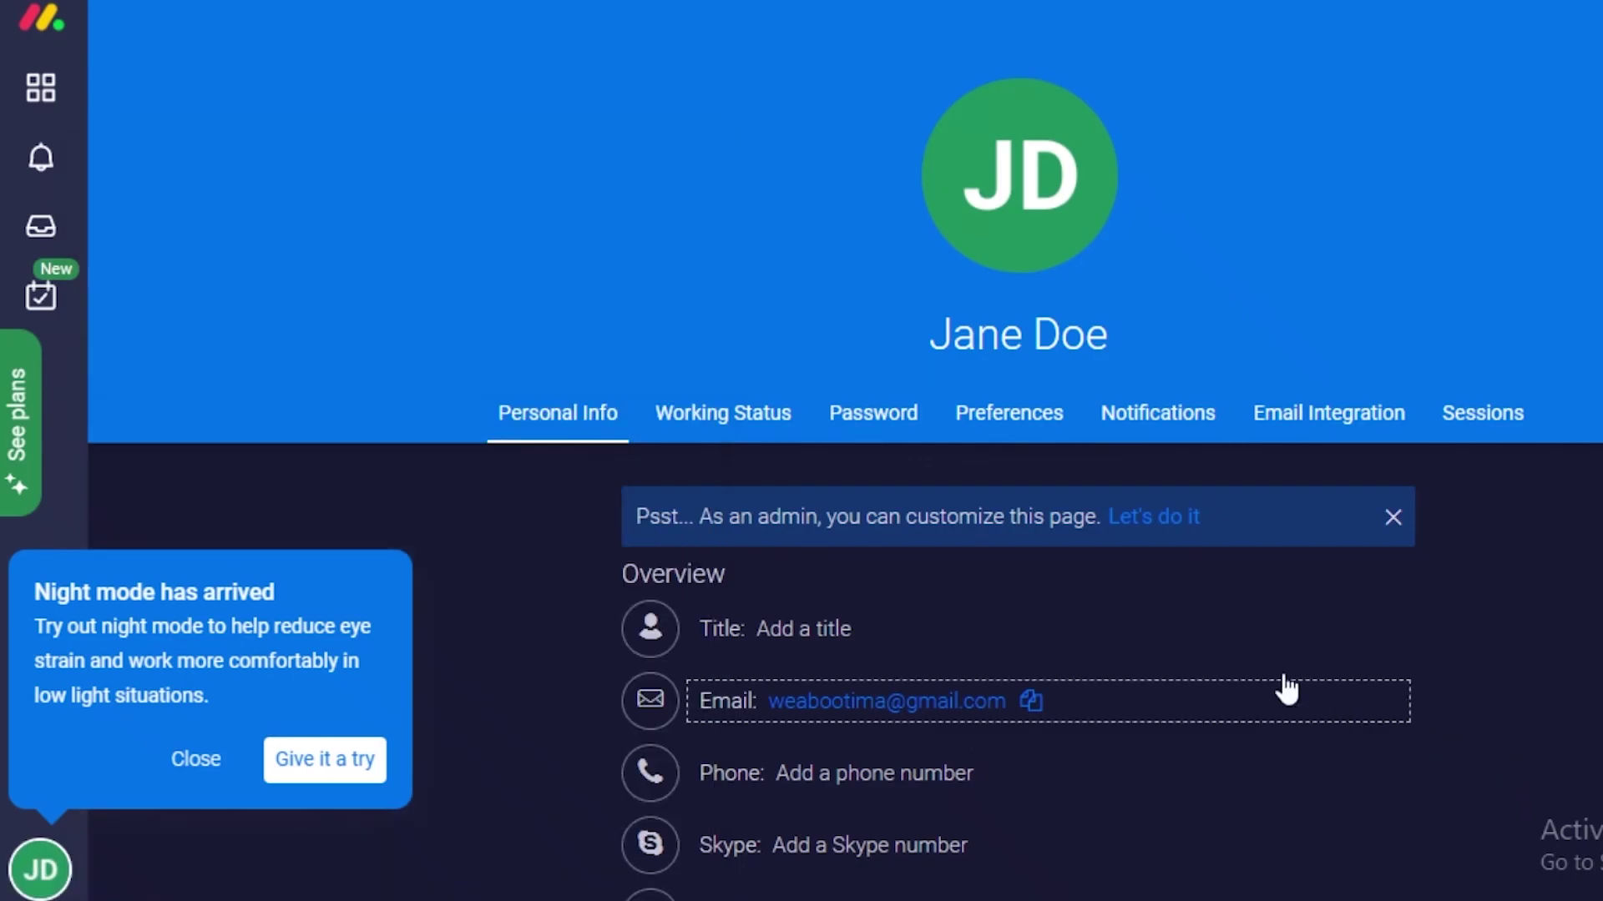
{"action": "scroll", "coordinate": [1149, 360], "scroll_direction": "down", "scroll_amount": 3}
{"action": "scroll", "coordinate": [465, 555], "scroll_direction": "down", "scroll_amount": 3}
{"action": "scroll", "coordinate": [492, 472], "scroll_direction": "up", "scroll_amount": 5}
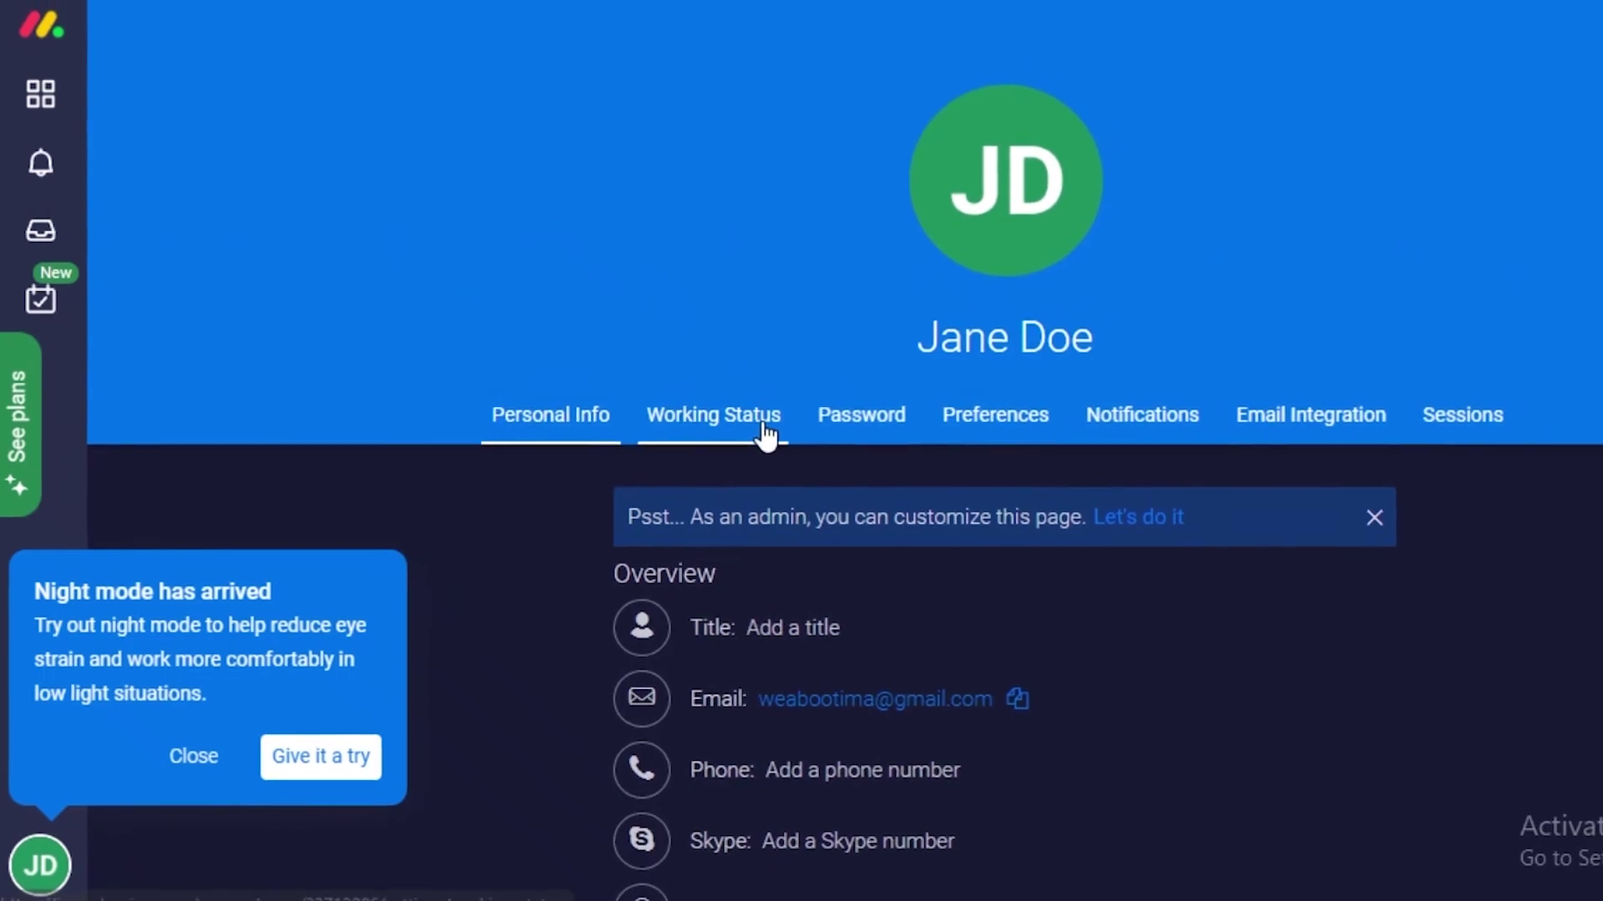
{"action": "left_click", "coordinate": [755, 424]}
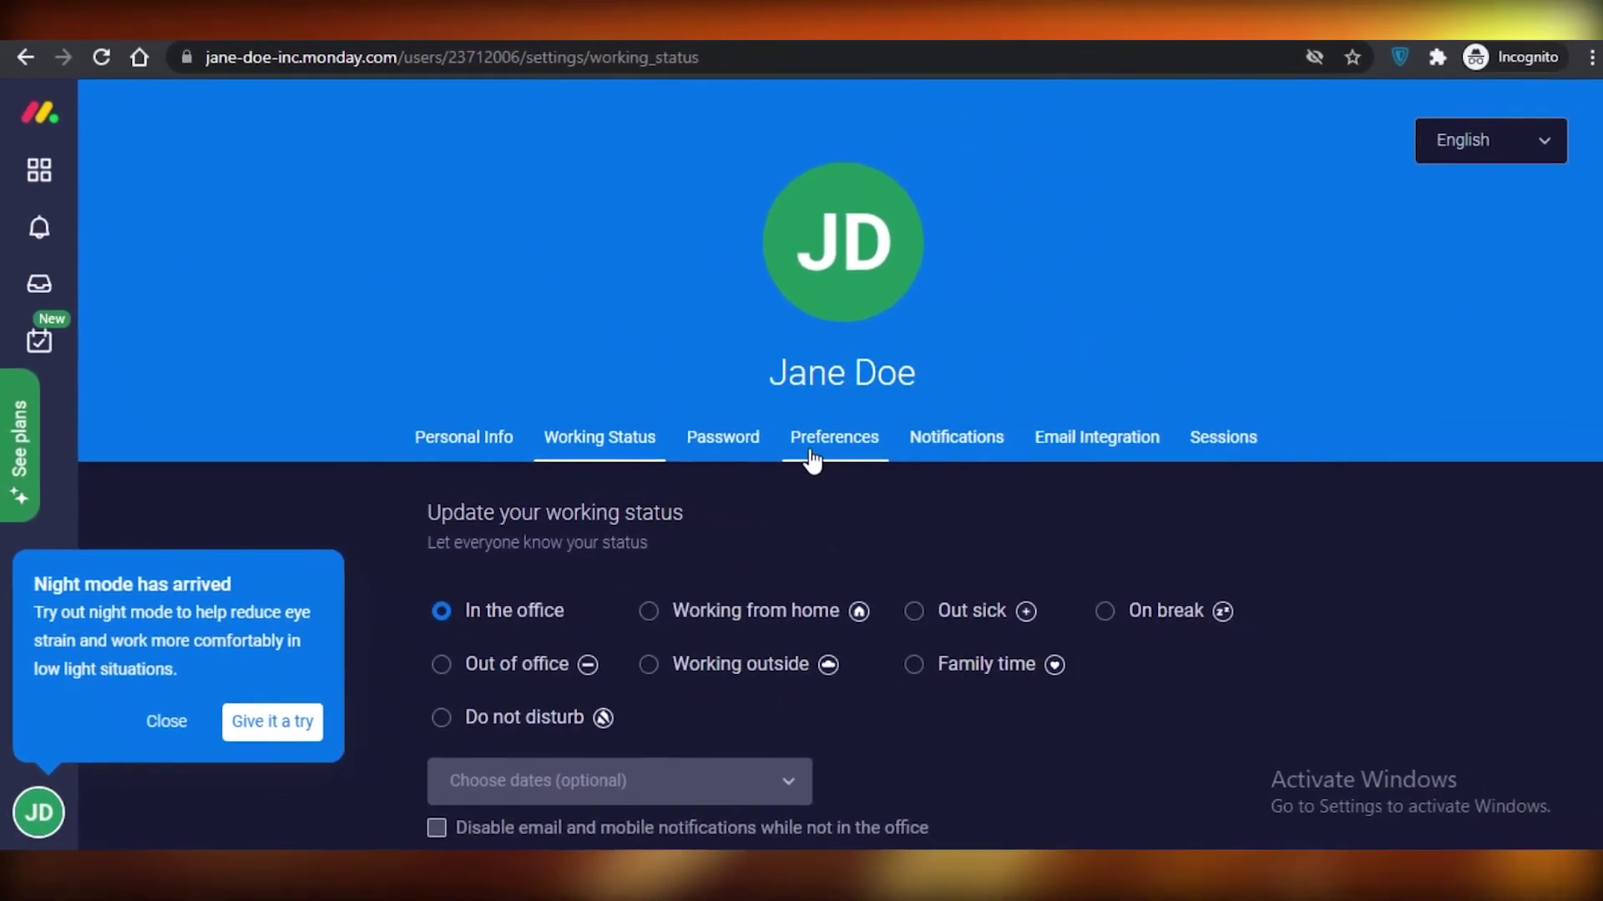